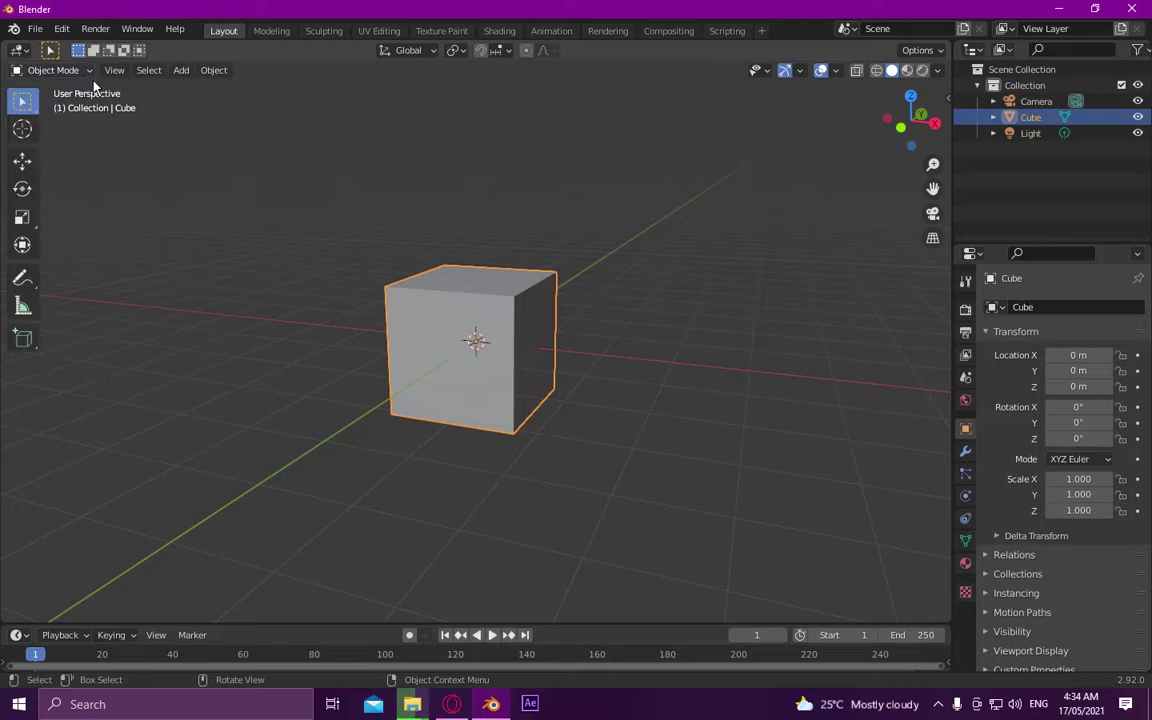
# Put the default cube into Edit Mode and clear the Facebook notification beside the Tikbalang reference
pyautogui.press('Tab')
pyautogui.click(452, 704)
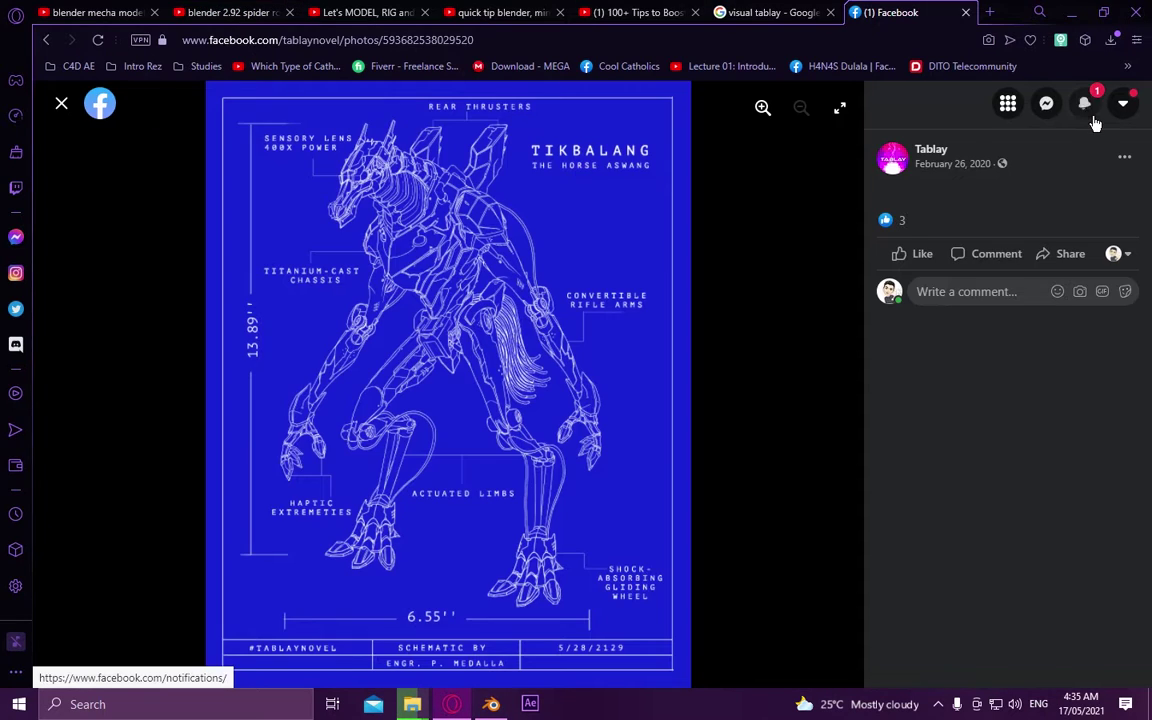
pyautogui.click(1095, 122)
# Extrude the cube's front face forward, shrink it, then extrude it twice more to taper the muzzle
pyautogui.hotkey('alt', 'Tab')
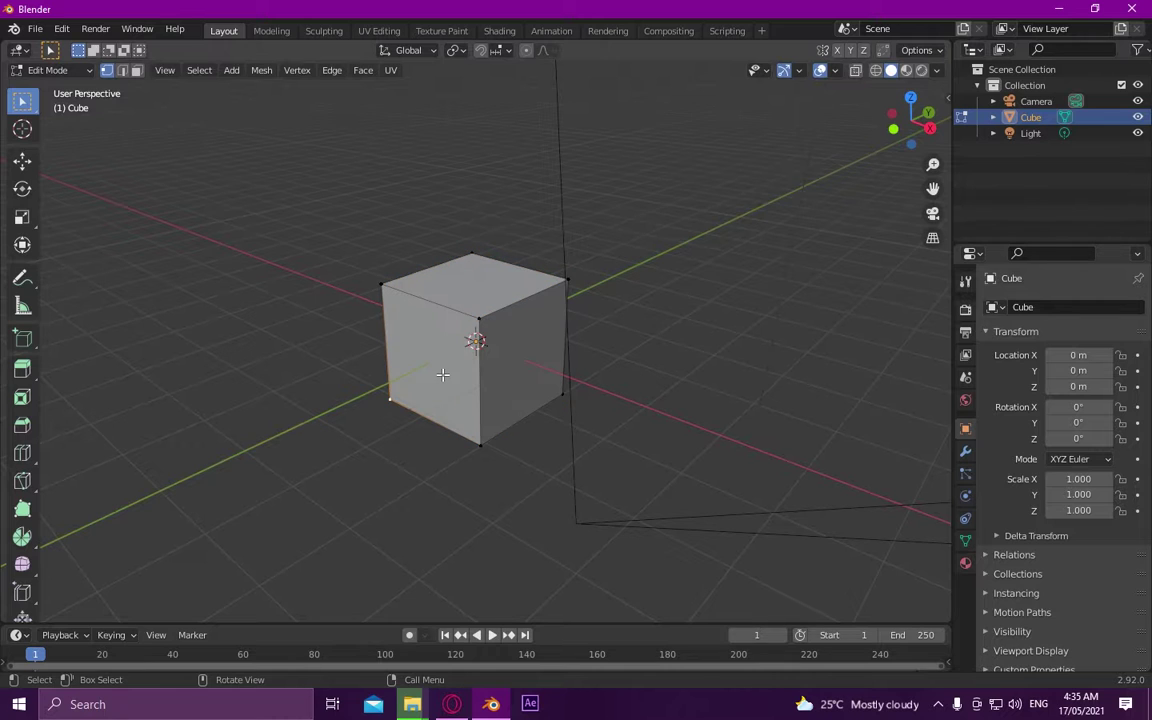
pyautogui.moveTo(342, 283); pyautogui.dragTo(485, 460)
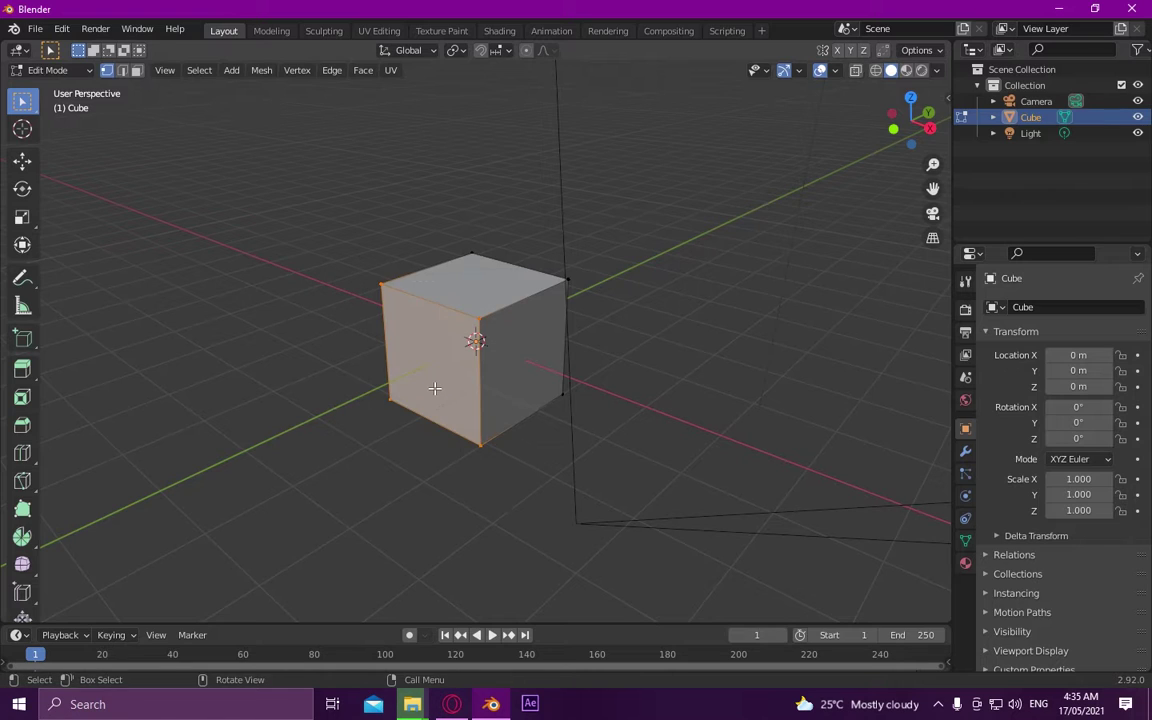
pyautogui.moveTo(432, 391)
pyautogui.mouseDown(button='middle')
pyautogui.moveTo(581, 352)
pyautogui.moveTo(500, 385)
pyautogui.mouseUp(button='middle')
pyautogui.press('e')
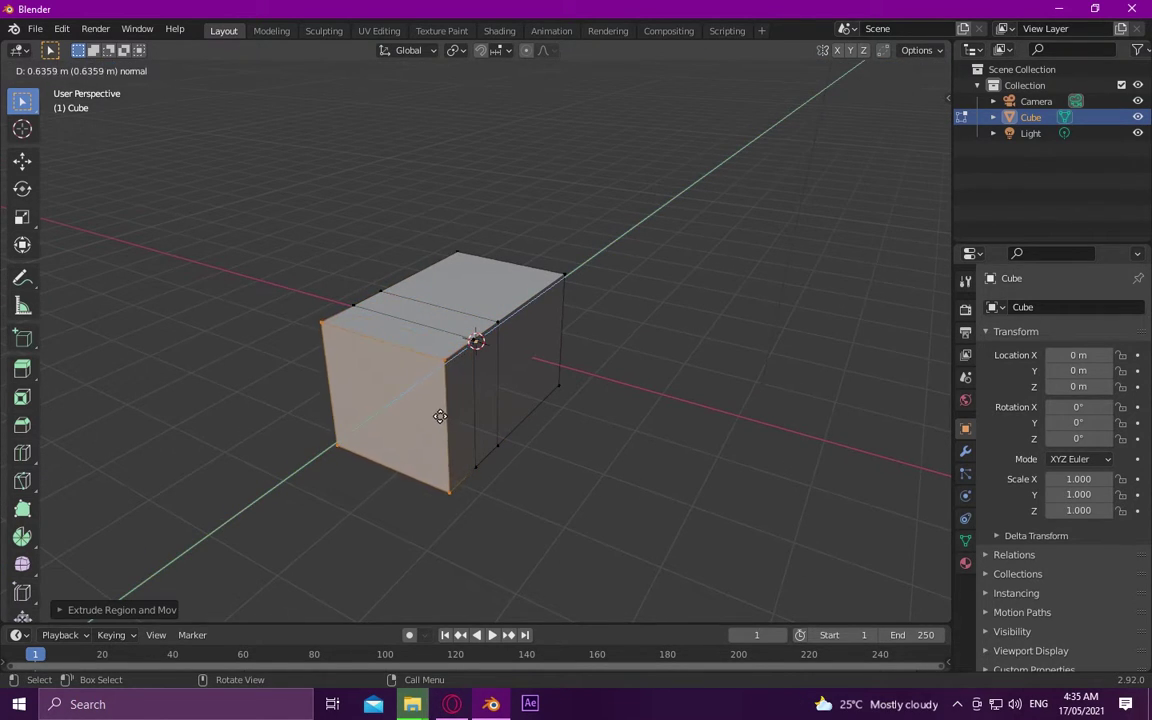
pyautogui.click(440, 416)
pyautogui.press('s')
pyautogui.click(423, 417)
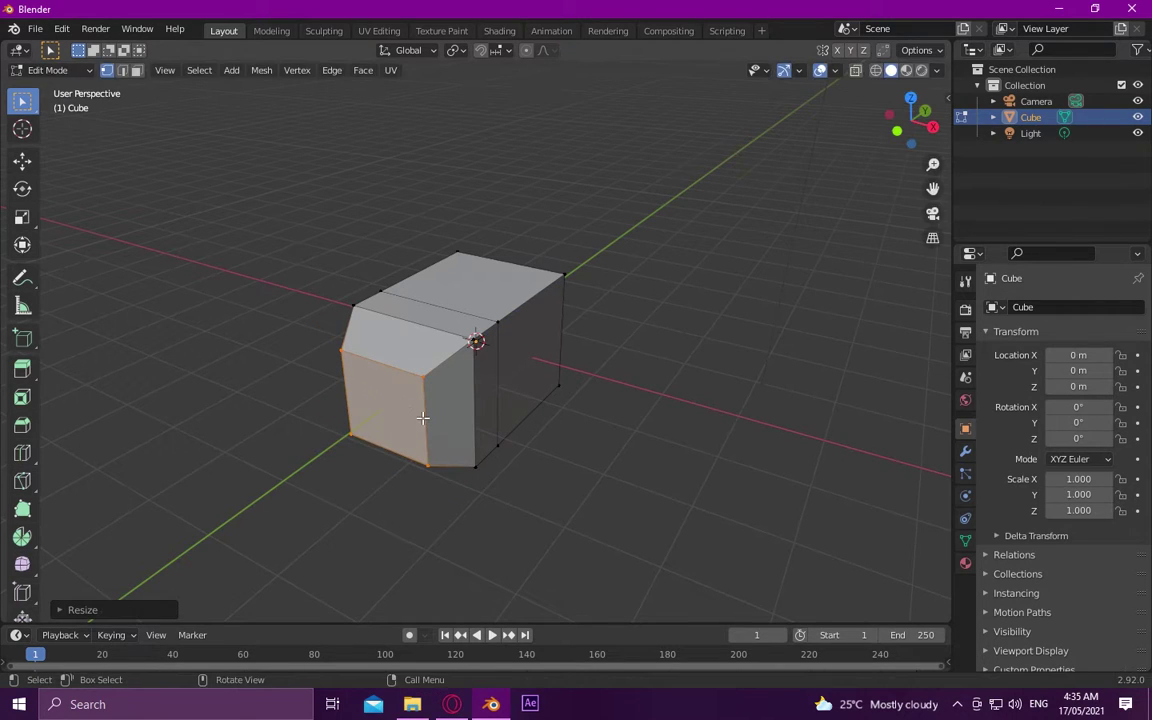
pyautogui.press('e')
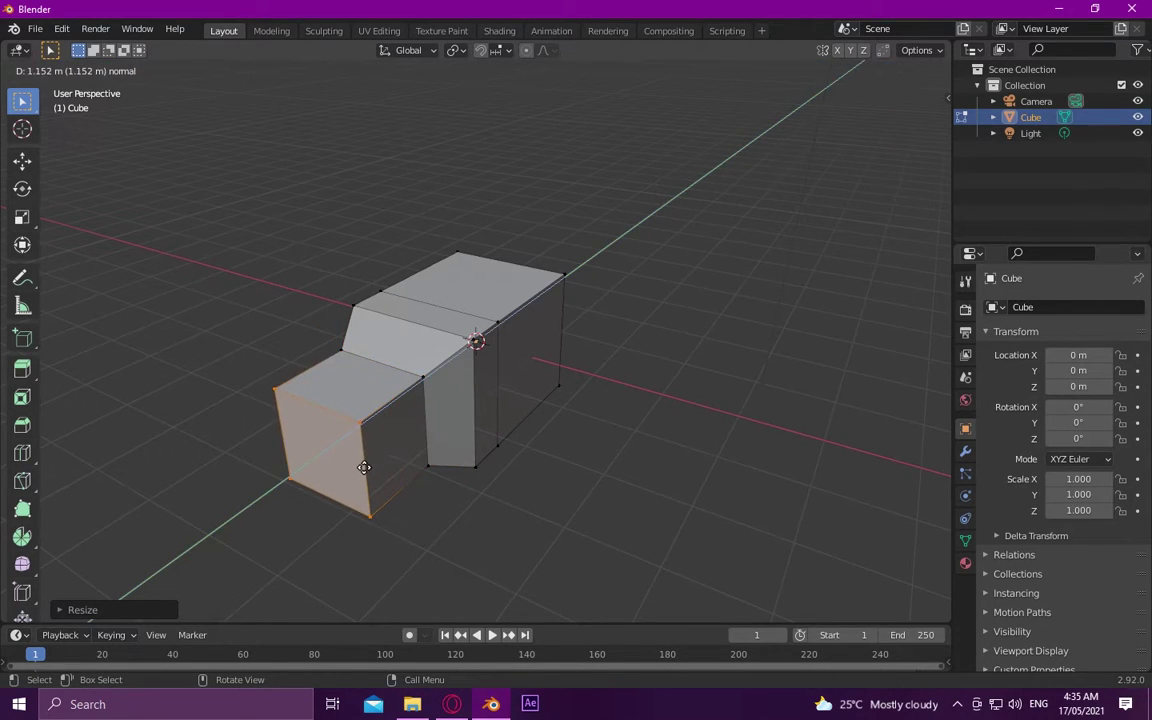
pyautogui.click(349, 478)
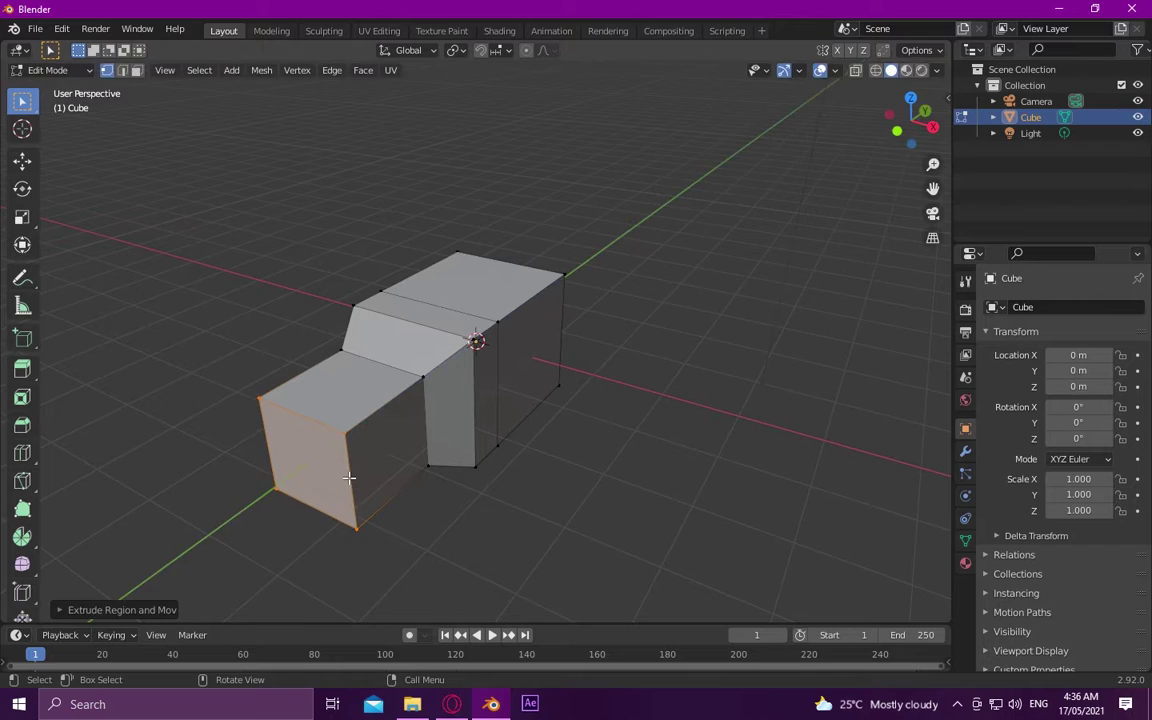
pyautogui.press('e')
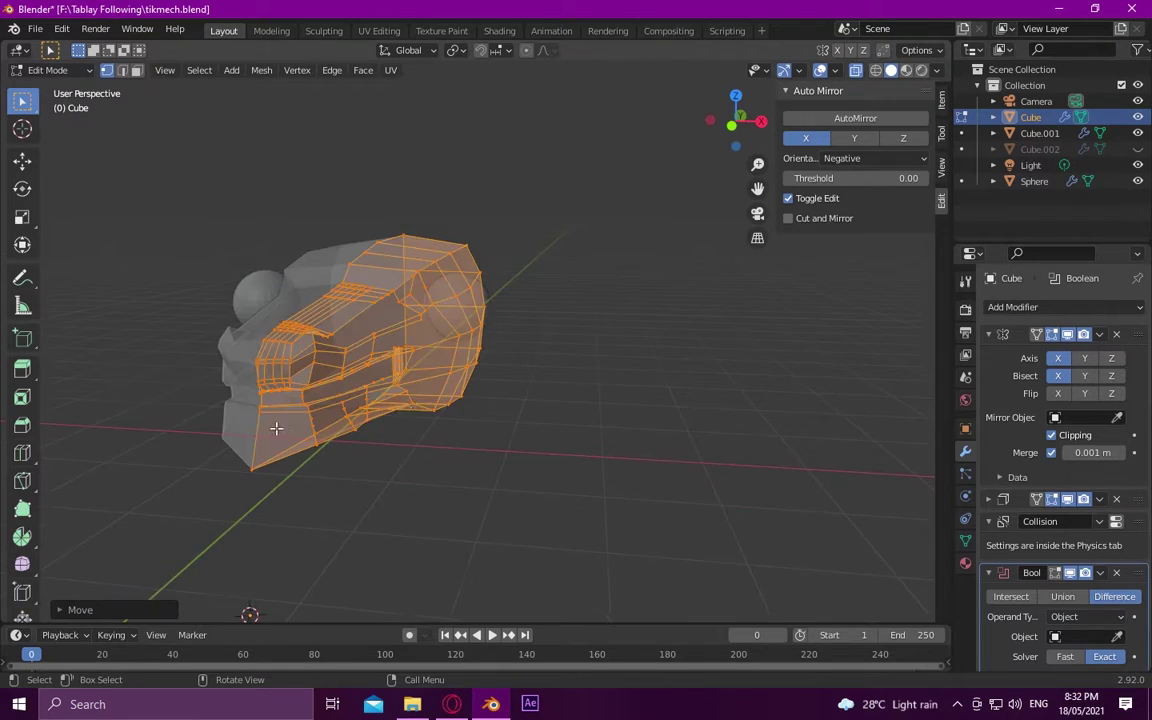
# Select the Sphere and move all its geometry along X into the side of the head
pyautogui.hotkey('alt', 'a')
pyautogui.moveTo(276, 428); pyautogui.dragTo(481, 342, button='middle')
pyautogui.scroll(4, 481, 342)
pyautogui.moveTo(357, 278); pyautogui.dragTo(430, 253, button='middle')
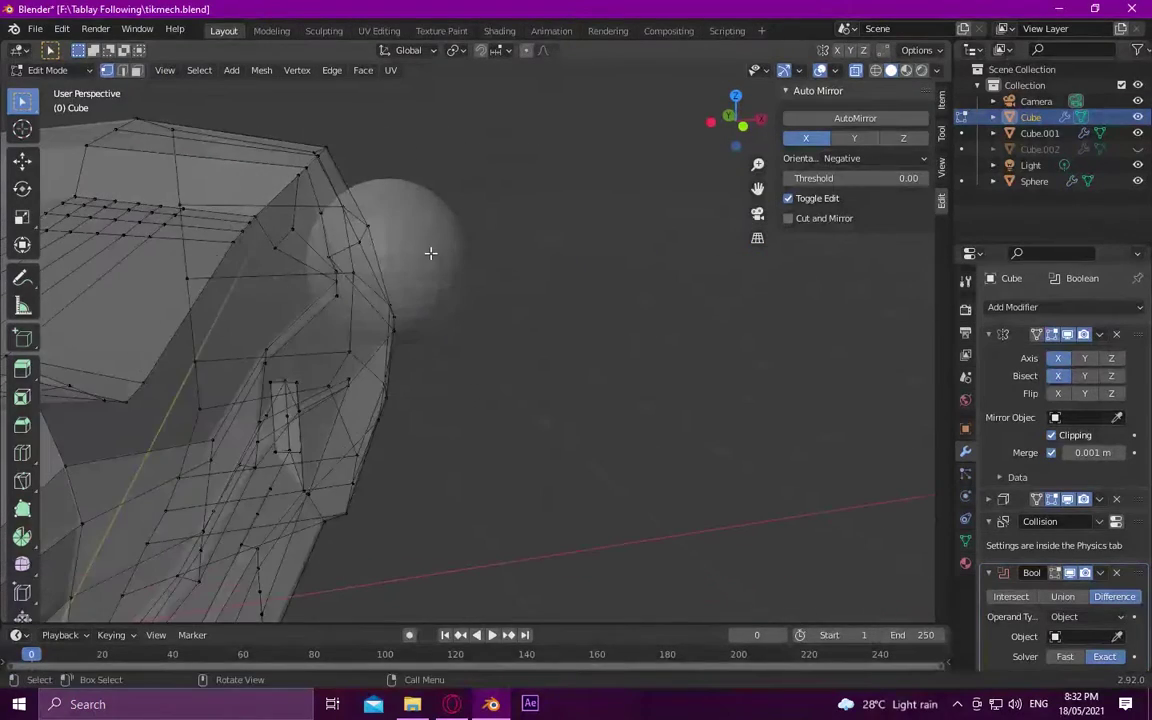
pyautogui.press('Tab')
pyautogui.click(430, 253)
pyautogui.press('Tab')
pyautogui.moveTo(674, 226); pyautogui.dragTo(528, 256, button='middle')
pyautogui.scroll(-3, 528, 256)
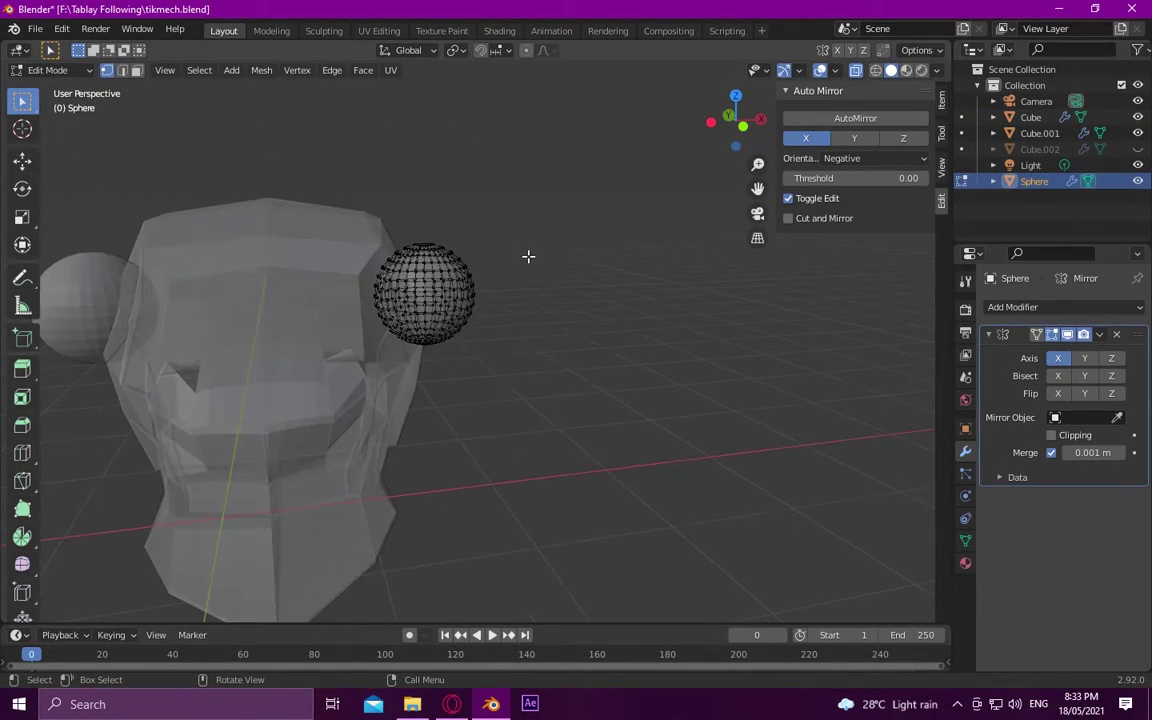
pyautogui.moveTo(342, 167); pyautogui.dragTo(530, 406)
pyautogui.moveTo(506, 363); pyautogui.dragTo(496, 337, button='middle')
pyautogui.press('g')
pyautogui.press('x')
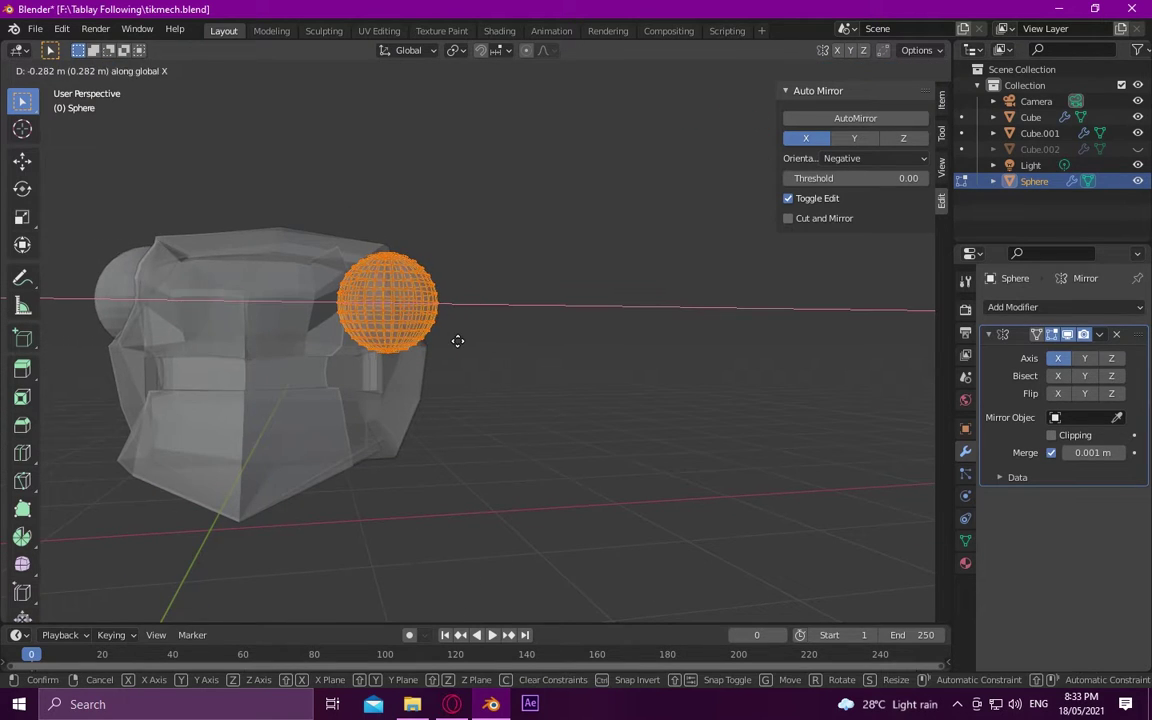
pyautogui.click(457, 341)
pyautogui.press('Tab')
# Reposition the sphere's geometry again in Edit Mode so it seats in the eye socket
pyautogui.moveTo(296, 163)
pyautogui.mouseDown(button='middle')
pyautogui.moveTo(168, 167)
pyautogui.moveTo(398, 192)
pyautogui.mouseUp(button='middle')
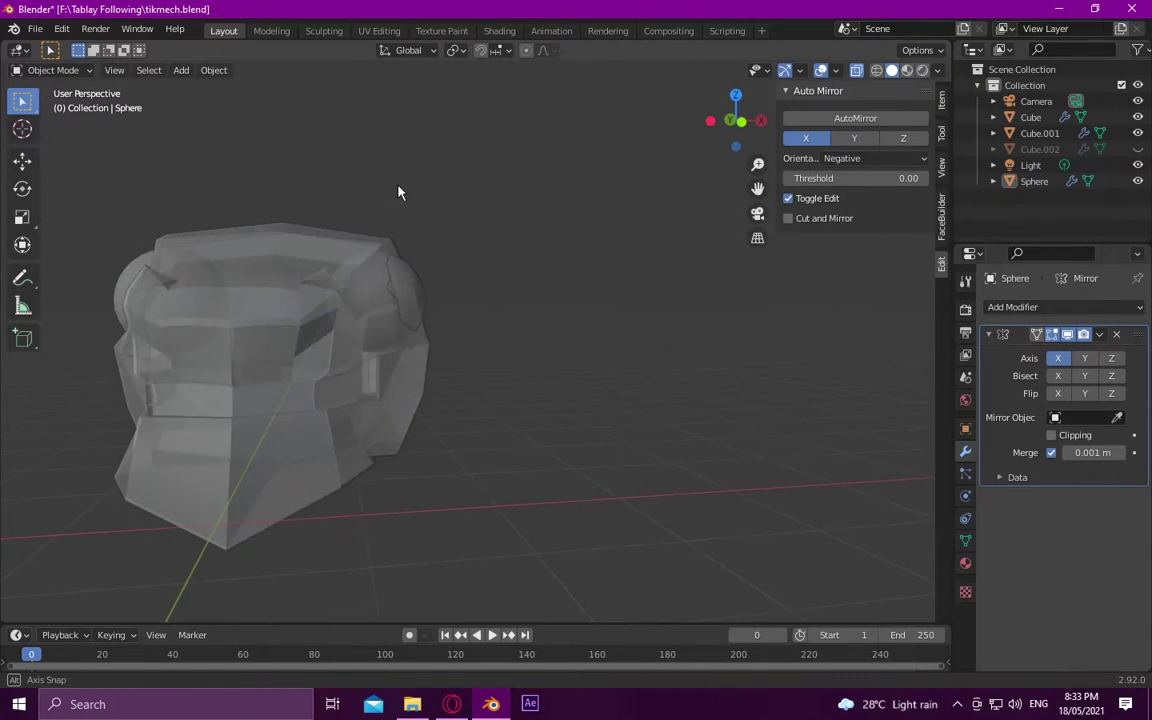
pyautogui.scroll(5, 398, 192)
pyautogui.moveTo(260, 257)
pyautogui.mouseDown(button='middle')
pyautogui.moveTo(175, 265)
pyautogui.moveTo(255, 239)
pyautogui.mouseUp(button='middle')
pyautogui.click(326, 238)
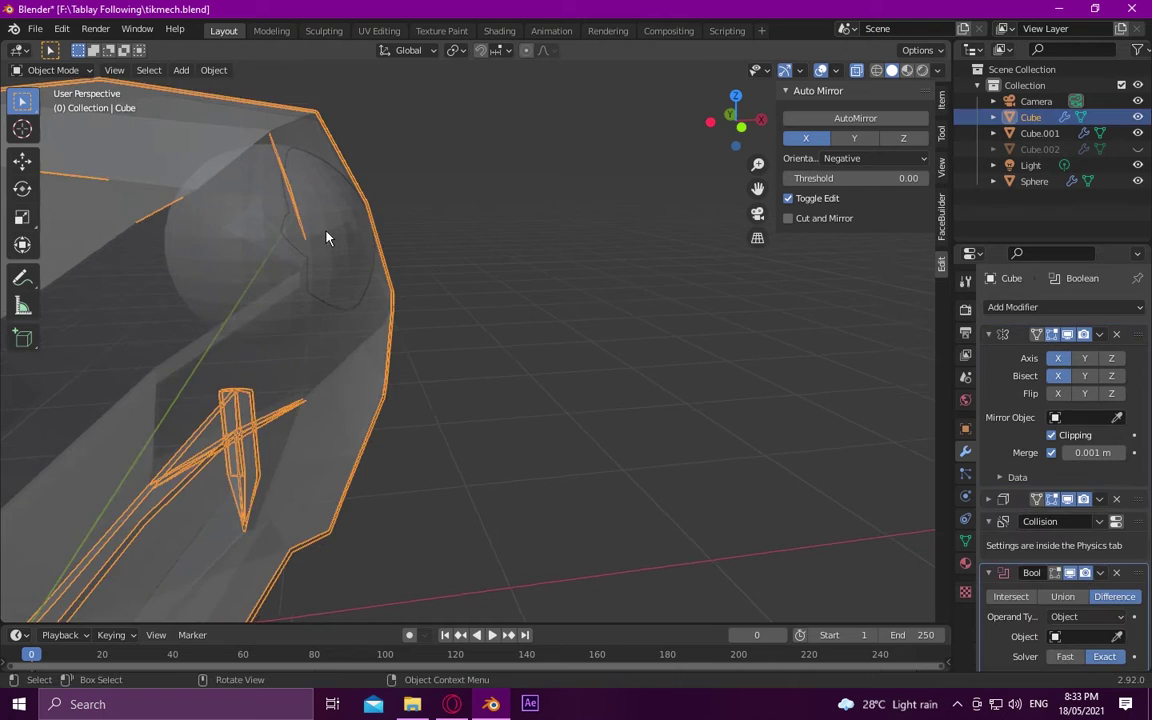
pyautogui.click(326, 238)
pyautogui.scroll(-1, 377, 256)
pyautogui.click(53, 70)
pyautogui.click(50, 104)
pyautogui.moveTo(514, 432); pyautogui.dragTo(226, 160)
pyautogui.press('g')
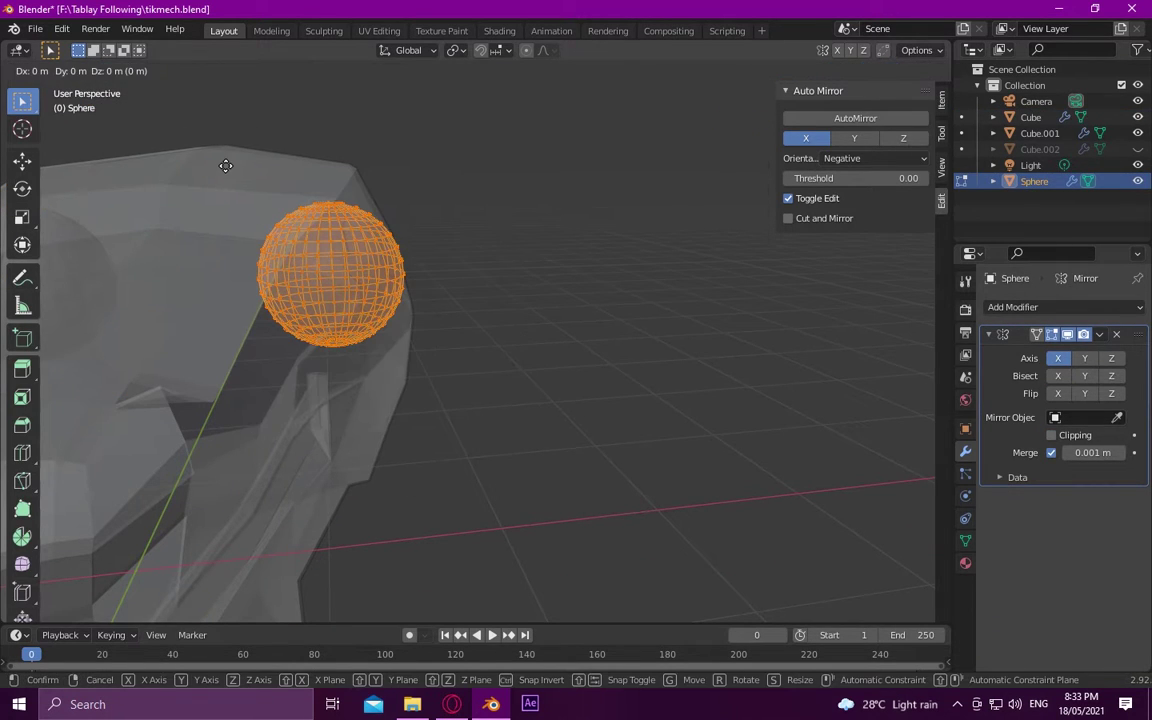
pyautogui.click(226, 165)
pyautogui.press('Tab')
pyautogui.moveTo(226, 165)
pyautogui.mouseDown(button='middle')
pyautogui.moveTo(496, 239)
pyautogui.moveTo(316, 195)
pyautogui.moveTo(486, 149)
pyautogui.mouseUp(button='middle')
pyautogui.scroll(-3, 499, 231)
pyautogui.moveTo(499, 237)
pyautogui.mouseDown(button='middle')
pyautogui.moveTo(416, 308)
pyautogui.moveTo(373, 273)
pyautogui.moveTo(432, 193)
pyautogui.moveTo(378, 309)
pyautogui.mouseUp(button='middle')
# Save tikmech.blend and add a Boolean modifier to the Sphere with its object set to Cube
pyautogui.scroll(3, 432, 193)
pyautogui.hotkey('ctrl', 's')
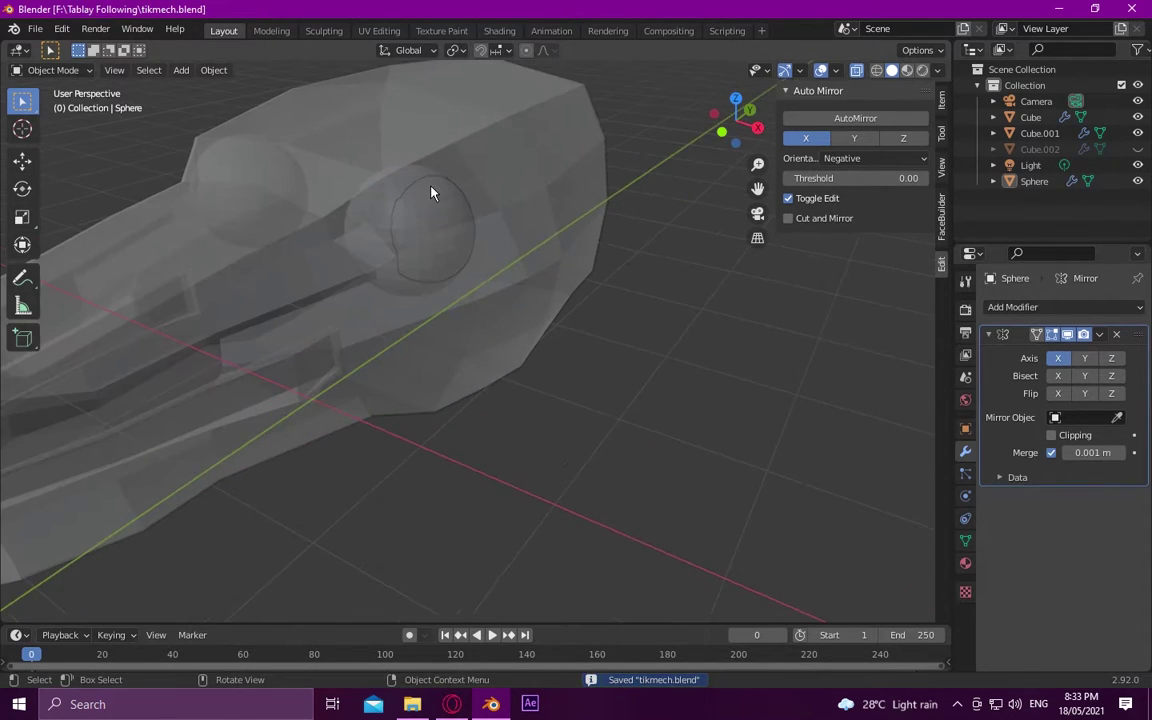
pyautogui.click(432, 193)
pyautogui.click(1034, 181)
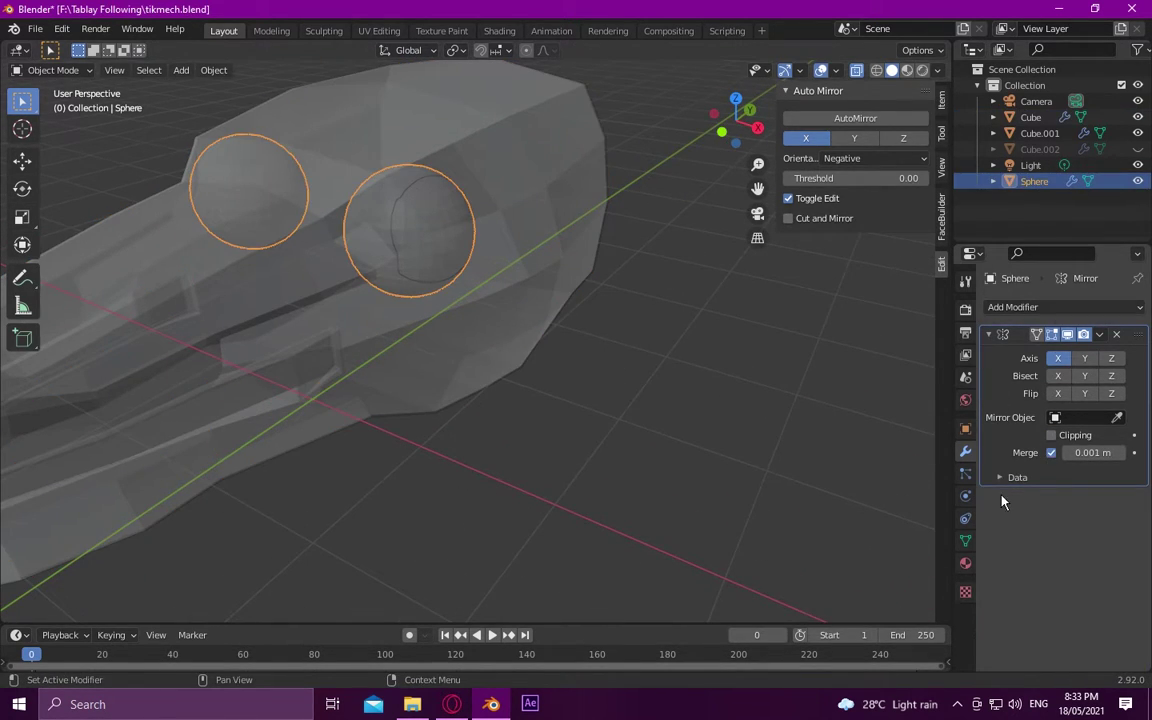
pyautogui.click(1013, 307)
pyautogui.click(876, 393)
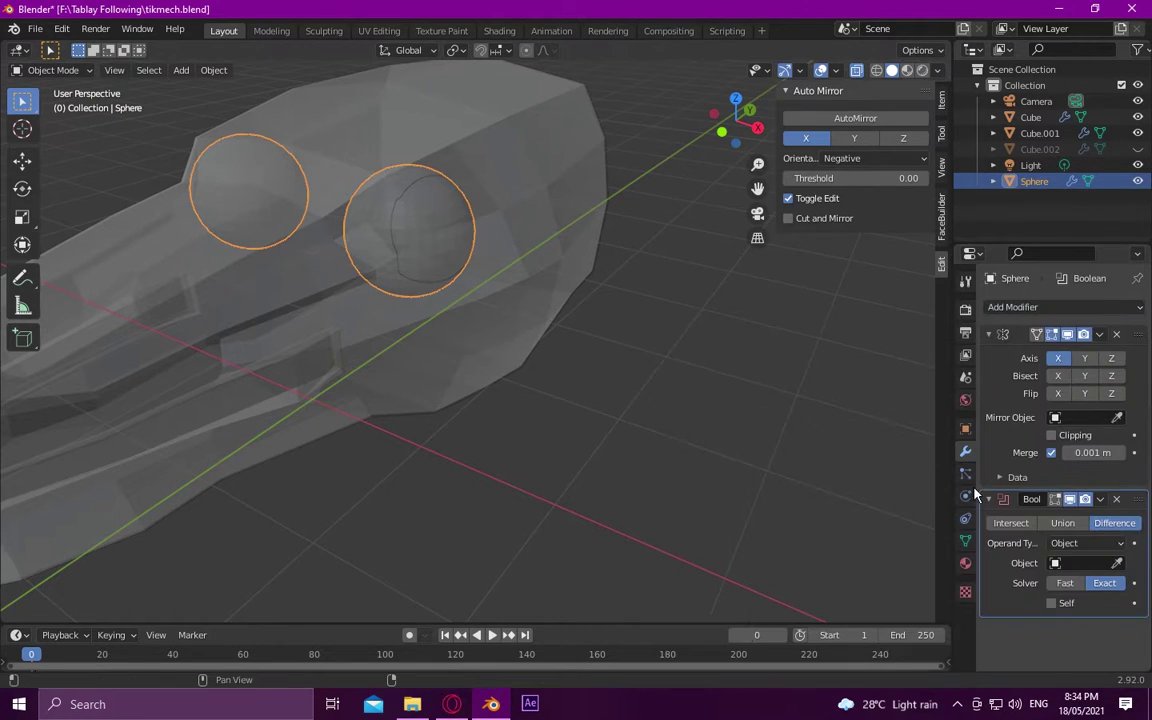
pyautogui.click(1116, 563)
pyautogui.click(226, 337)
# Select the Cube head, hide the Sphere, and switch the Cube into Edit Mode and back to Object Mode
pyautogui.scroll(2, 521, 359)
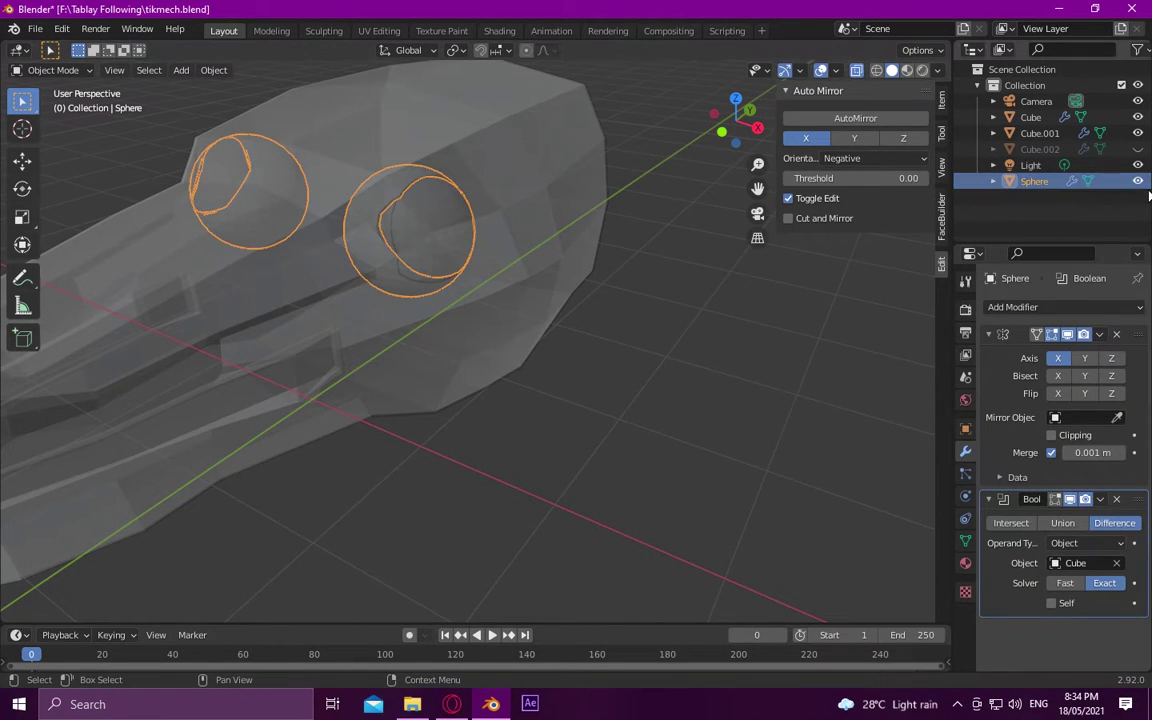
pyautogui.click(617, 231)
pyautogui.moveTo(617, 231)
pyautogui.mouseDown(button='middle')
pyautogui.moveTo(403, 230)
pyautogui.moveTo(63, 183)
pyautogui.mouseUp(button='middle')
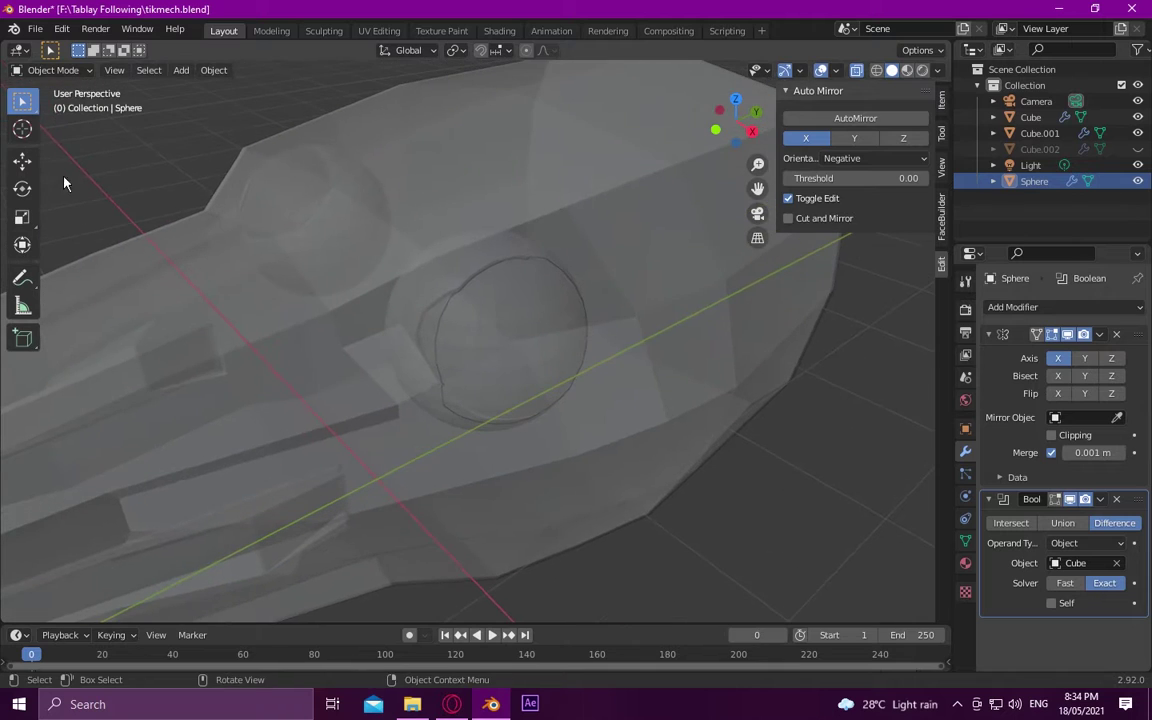
pyautogui.moveTo(68, 120); pyautogui.dragTo(470, 248, button='middle')
pyautogui.click(441, 298)
pyautogui.click(53, 70)
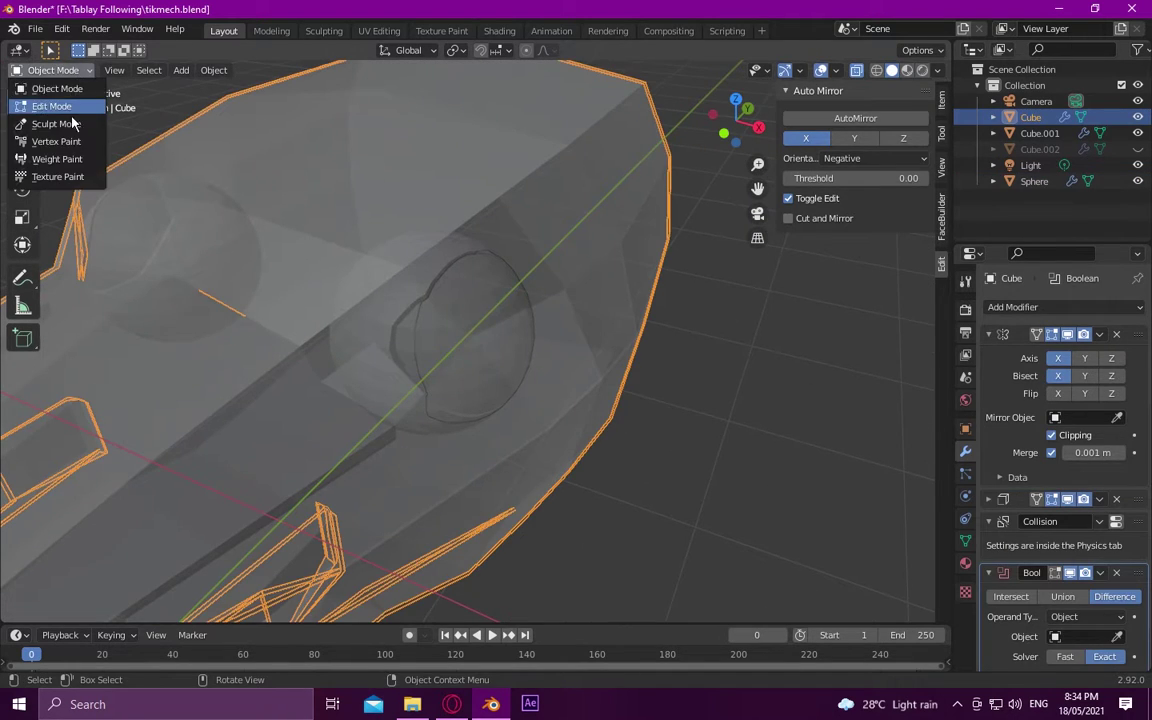
pyautogui.click(50, 105)
pyautogui.click(1137, 181)
pyautogui.moveTo(650, 309); pyautogui.dragTo(704, 349, button='middle')
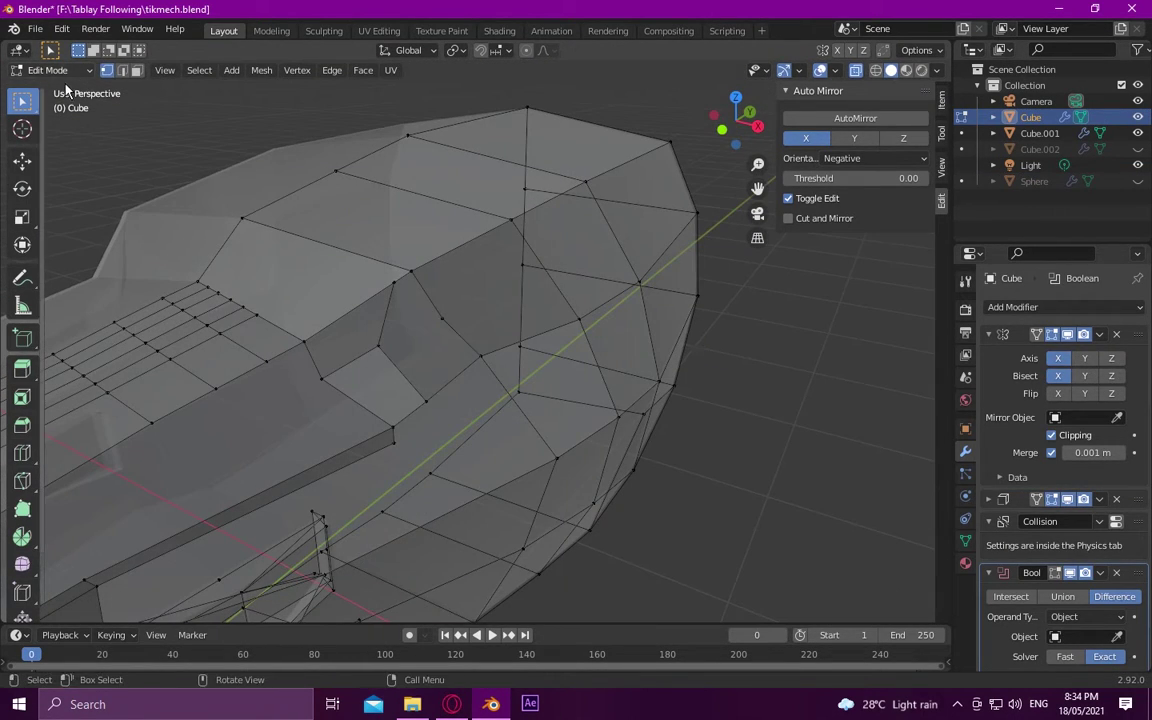
pyautogui.click(58, 70)
pyautogui.click(58, 87)
pyautogui.scroll(-1, 1018, 443)
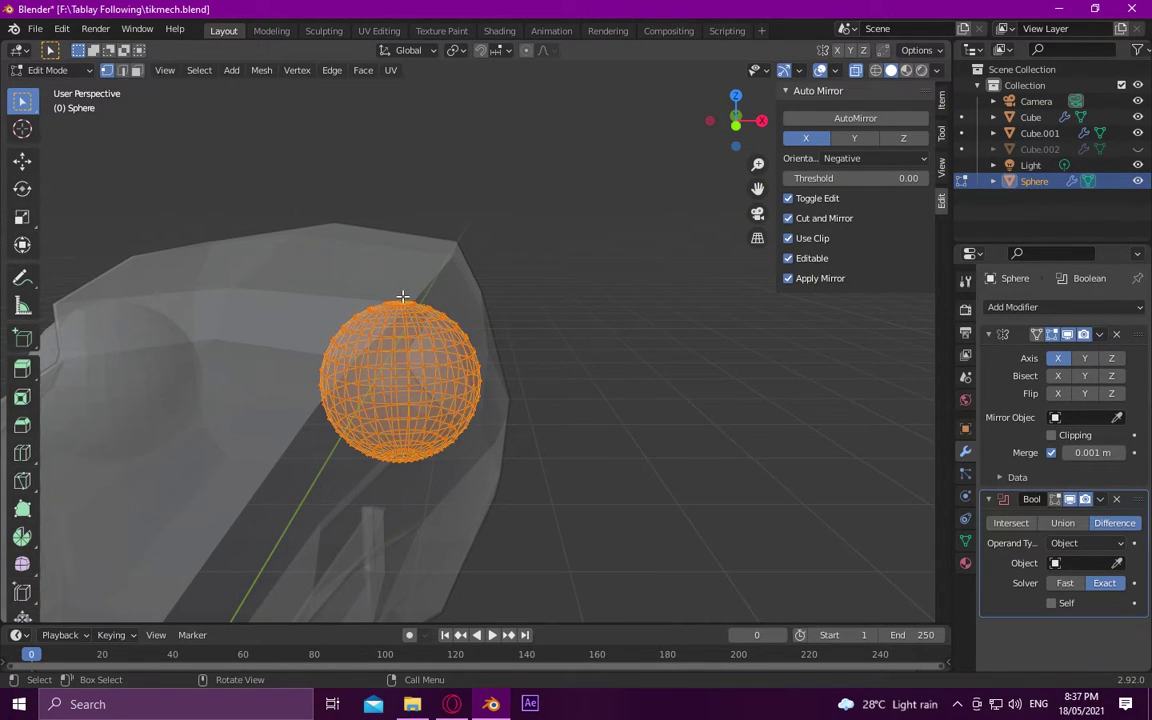
# Scale the eye sphere down along X, then along Z, flattening it into the socket
pyautogui.press('s')
pyautogui.press('x')
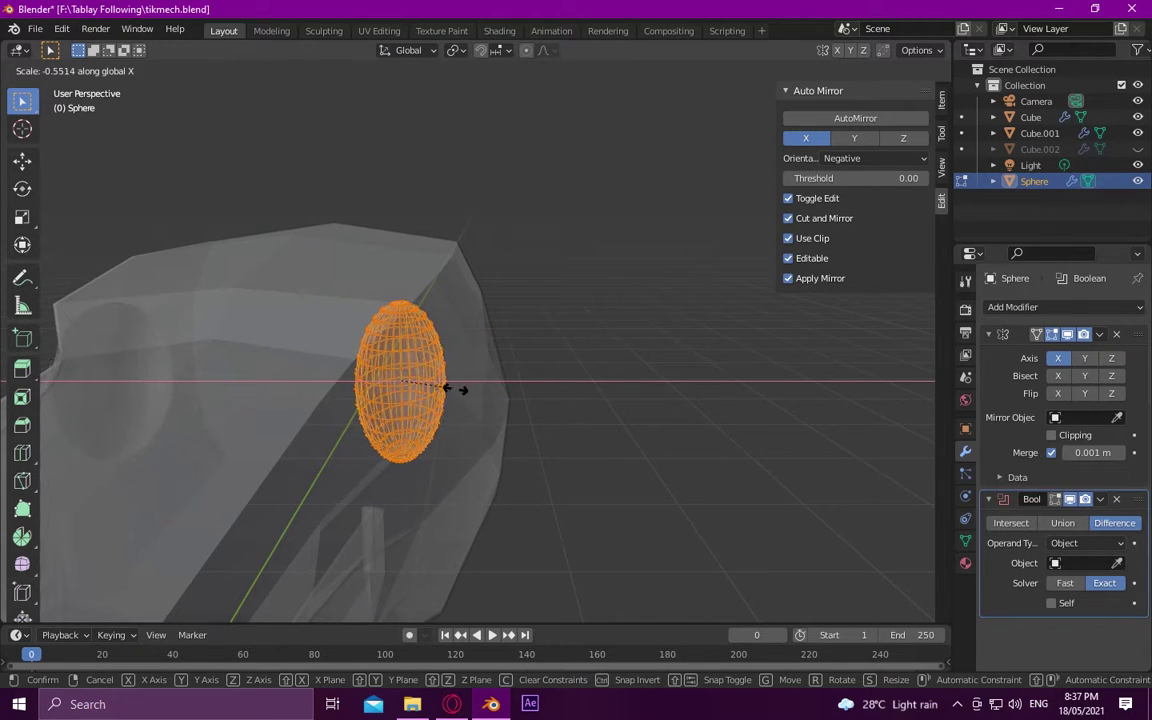
pyautogui.click(466, 393)
pyautogui.moveTo(466, 393)
pyautogui.mouseDown(button='middle')
pyautogui.moveTo(309, 329)
pyautogui.moveTo(517, 352)
pyautogui.moveTo(514, 375)
pyautogui.mouseUp(button='middle')
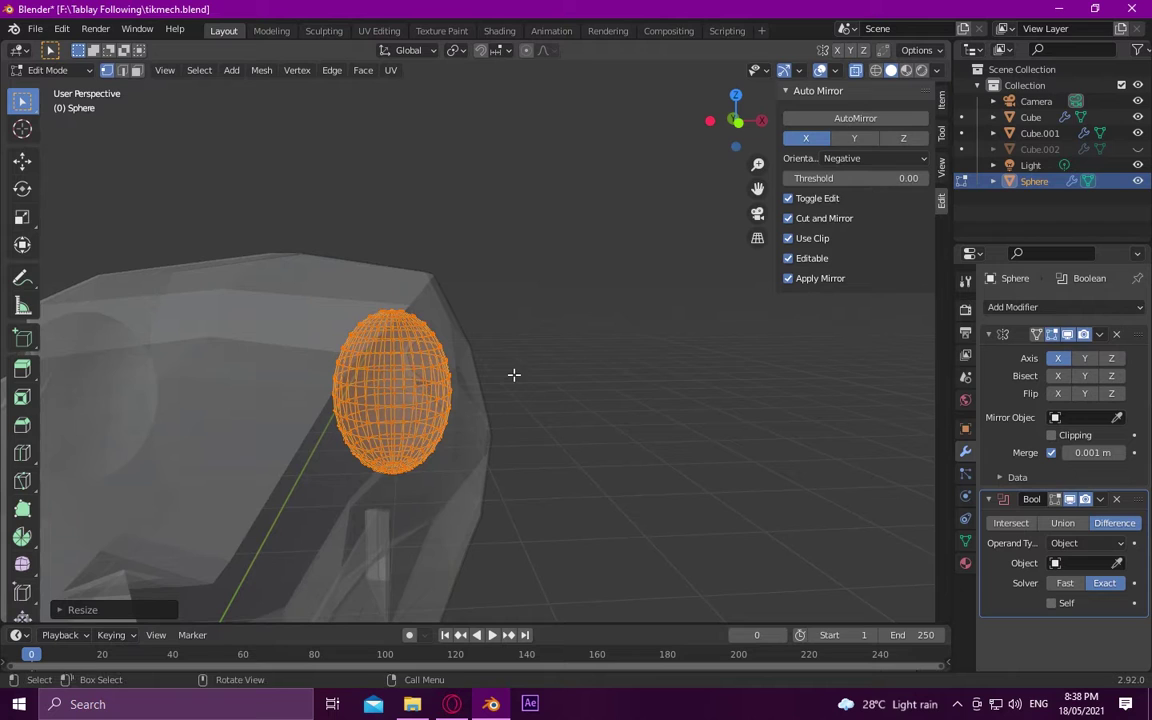
pyautogui.press('s')
pyautogui.press('z')
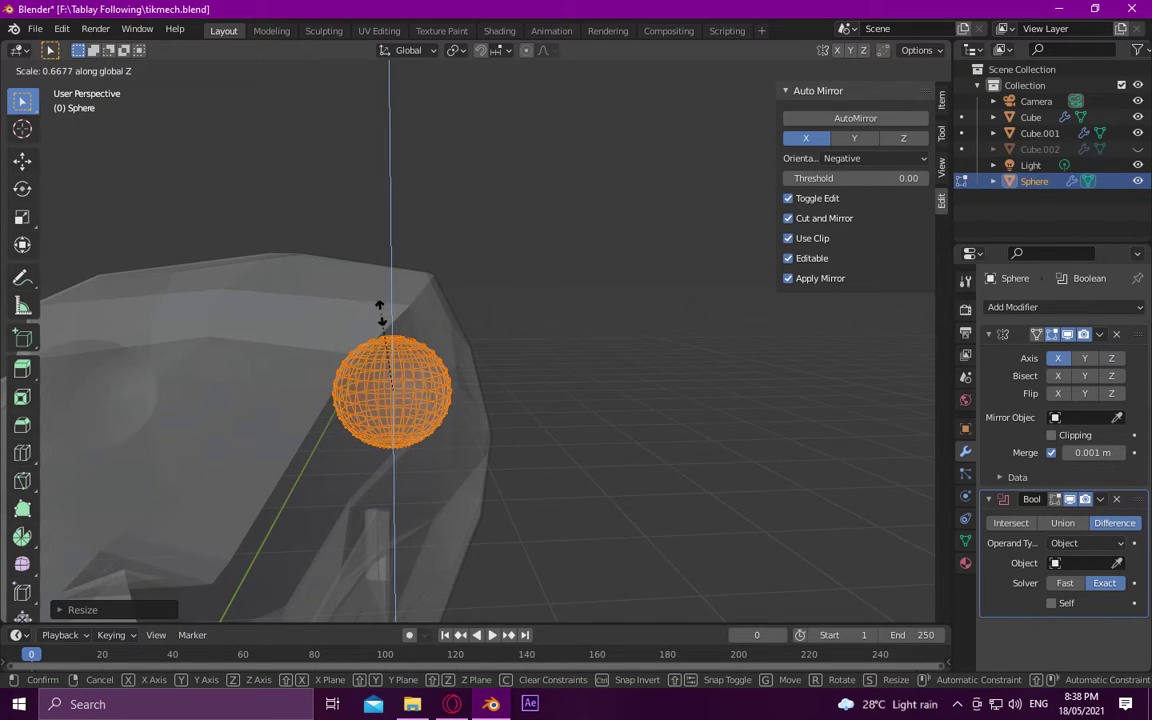
pyautogui.click(380, 312)
pyautogui.moveTo(380, 312)
pyautogui.mouseDown(button='middle')
pyautogui.moveTo(571, 363)
pyautogui.moveTo(285, 380)
pyautogui.moveTo(230, 514)
pyautogui.moveTo(226, 463)
pyautogui.moveTo(278, 296)
pyautogui.moveTo(558, 288)
pyautogui.moveTo(575, 371)
pyautogui.moveTo(917, 201)
pyautogui.mouseUp(button='middle')
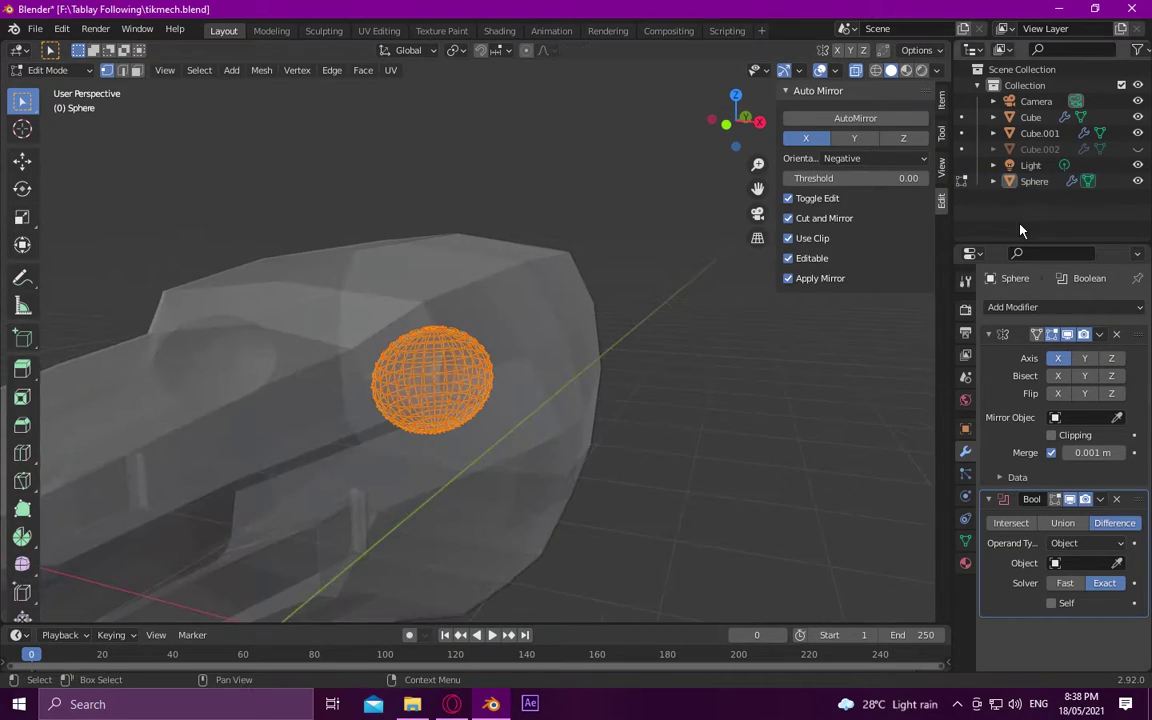
pyautogui.moveTo(338, 193)
pyautogui.mouseDown(button='middle')
pyautogui.moveTo(584, 213)
pyautogui.moveTo(648, 293)
pyautogui.moveTo(627, 270)
pyautogui.moveTo(415, 308)
pyautogui.moveTo(216, 386)
pyautogui.moveTo(389, 407)
pyautogui.moveTo(725, 391)
pyautogui.moveTo(561, 404)
pyautogui.moveTo(632, 432)
pyautogui.moveTo(601, 411)
pyautogui.mouseUp(button='middle')
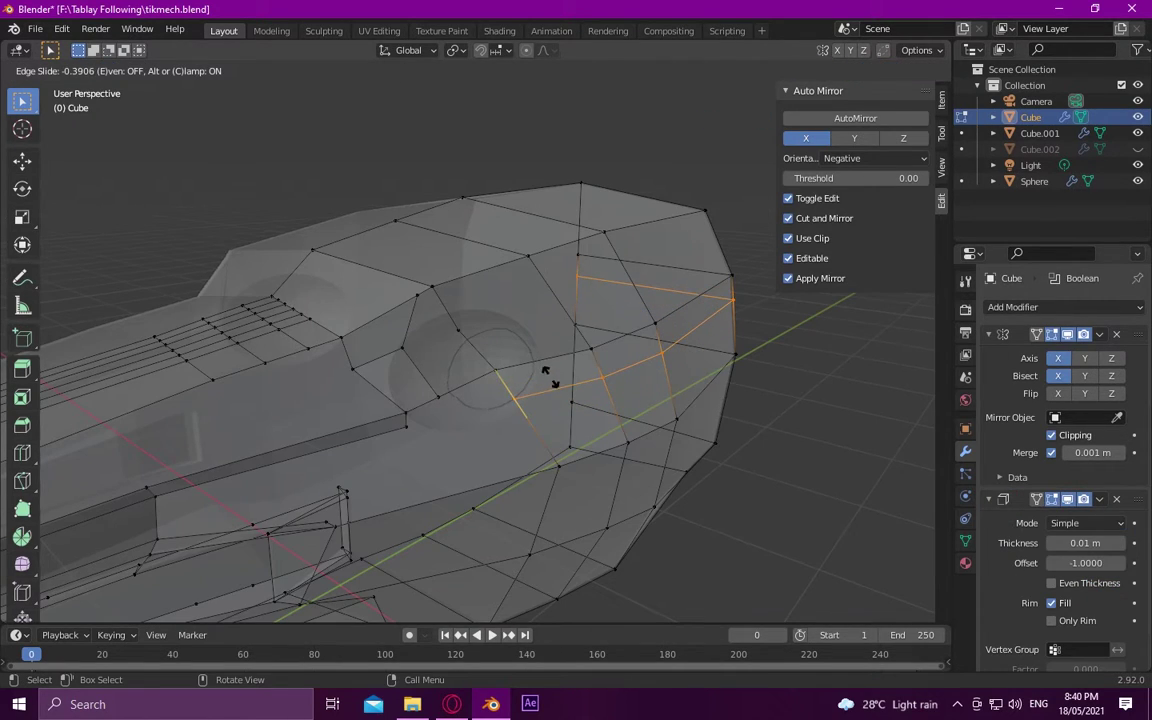
# Place a vertical edge loop across the head through the eye recess area
pyautogui.click(556, 383)
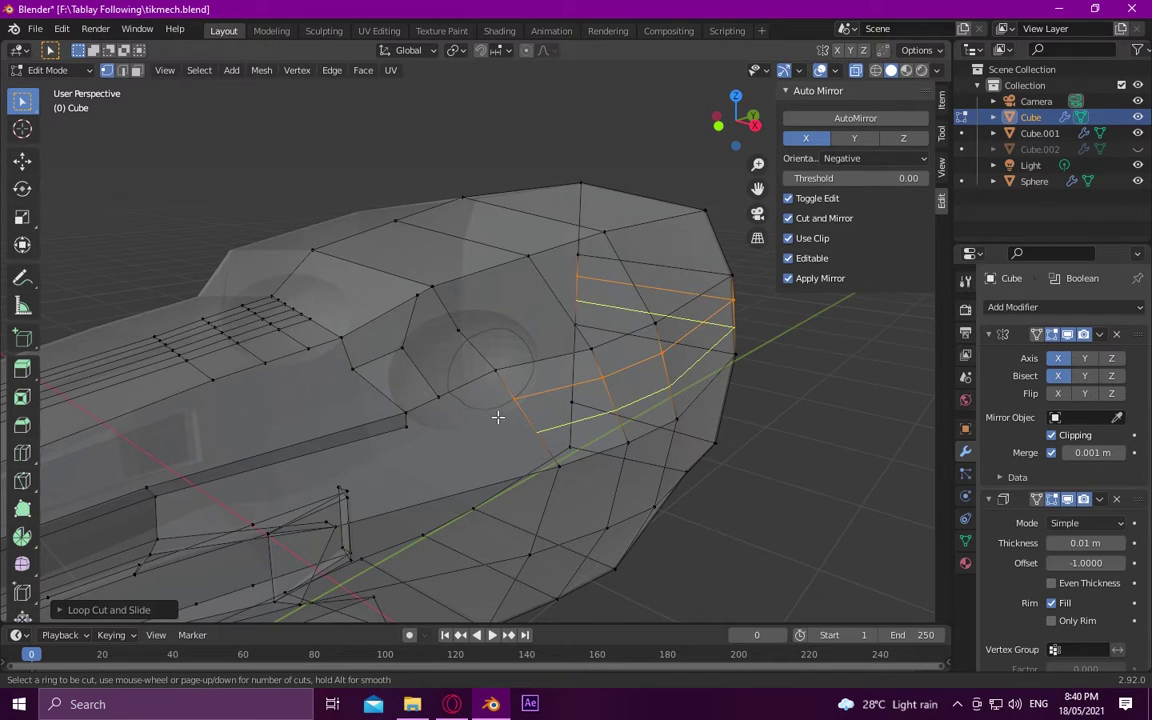
pyautogui.moveTo(435, 451); pyautogui.dragTo(483, 427, button='middle')
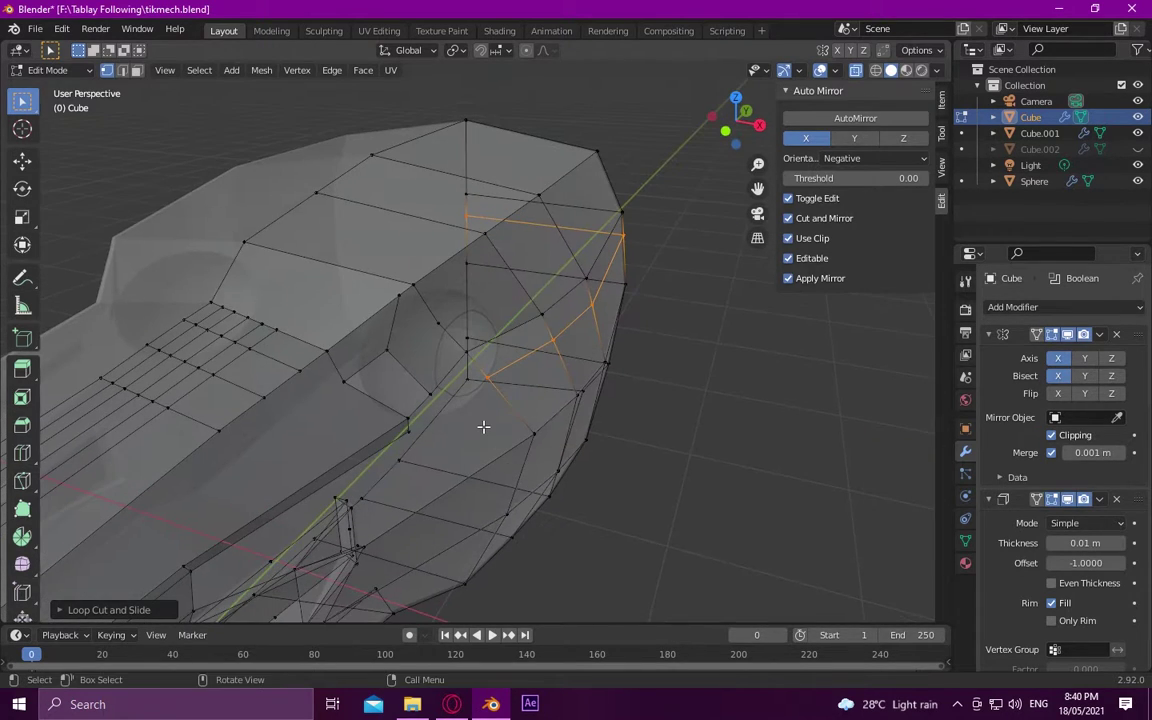
pyautogui.moveTo(433, 391); pyautogui.dragTo(486, 440, button='middle')
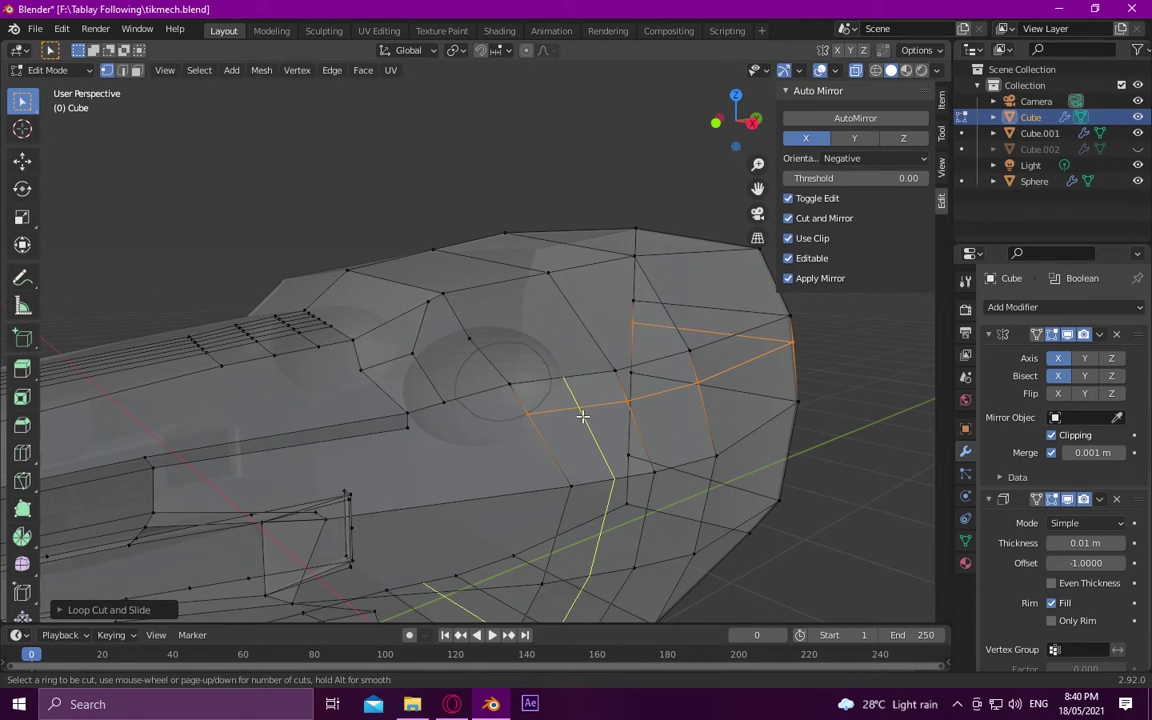
pyautogui.scroll(3, 505, 408)
pyautogui.moveTo(471, 411)
pyautogui.mouseDown(button='middle')
pyautogui.moveTo(270, 391)
pyautogui.moveTo(600, 425)
pyautogui.mouseUp(button='middle')
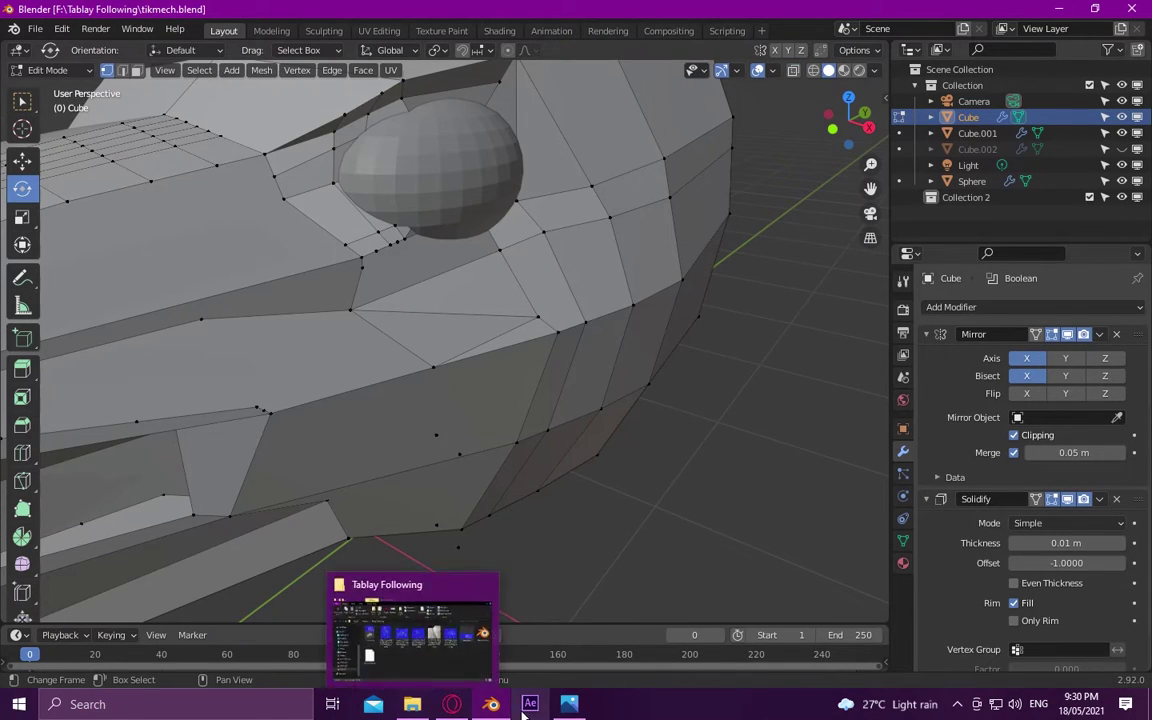
# Zoom to the eye and extrude a new vertex beside the lower edge of the eye sphere
pyautogui.scroll(-3, 698, 384)
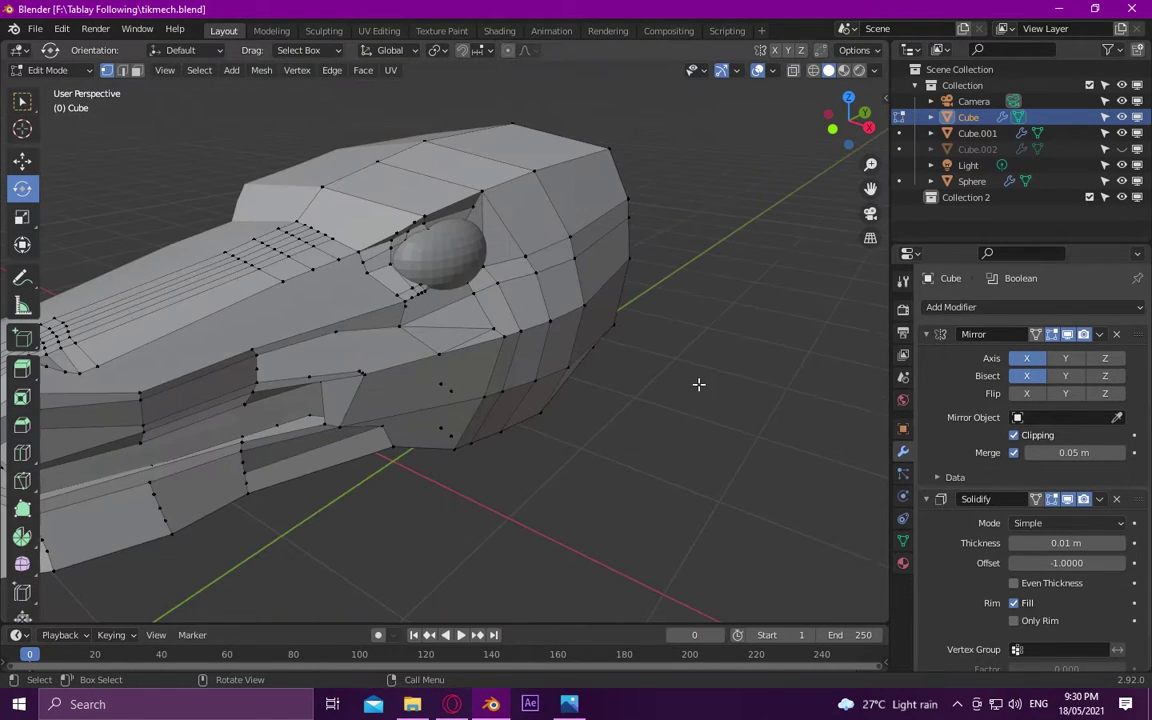
pyautogui.moveTo(625, 373)
pyautogui.mouseDown(button='middle')
pyautogui.moveTo(548, 411)
pyautogui.moveTo(568, 486)
pyautogui.moveTo(580, 425)
pyautogui.moveTo(303, 239)
pyautogui.moveTo(360, 165)
pyautogui.moveTo(383, 183)
pyautogui.moveTo(360, 167)
pyautogui.moveTo(445, 131)
pyautogui.moveTo(586, 172)
pyautogui.moveTo(685, 164)
pyautogui.moveTo(599, 219)
pyautogui.moveTo(527, 188)
pyautogui.moveTo(442, 211)
pyautogui.moveTo(687, 195)
pyautogui.moveTo(651, 197)
pyautogui.mouseUp(button='middle')
pyautogui.scroll(5, 466, 203)
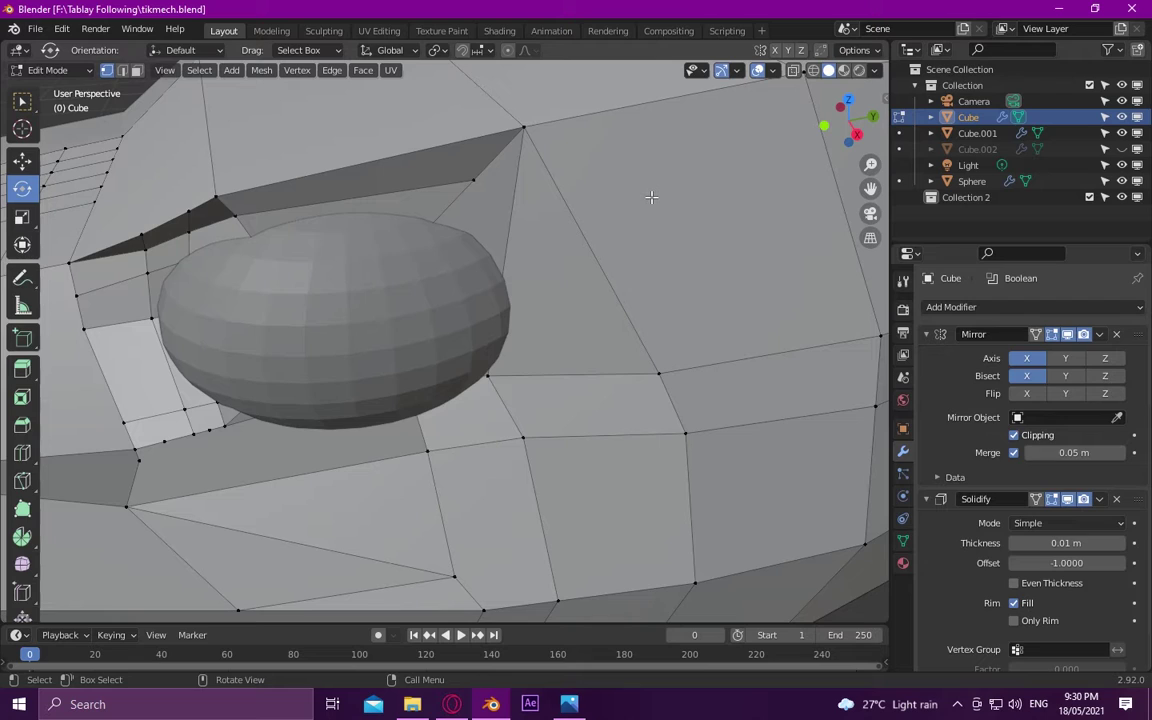
pyautogui.moveTo(443, 287); pyautogui.dragTo(231, 397, button='middle')
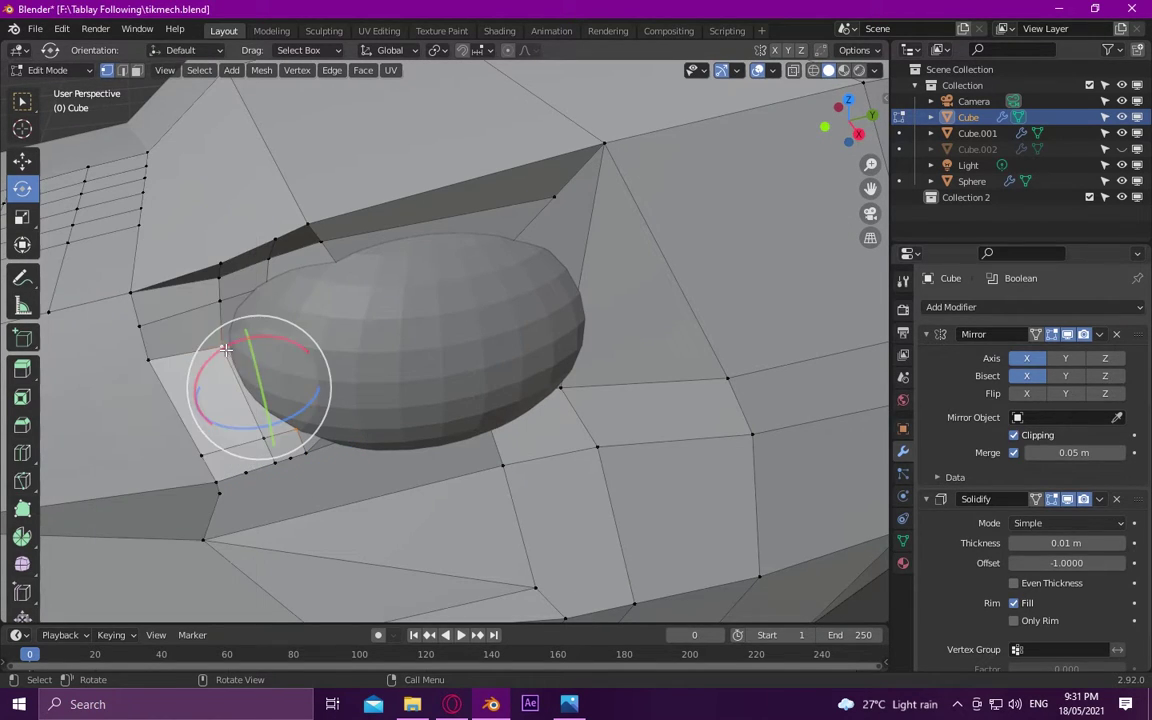
pyautogui.scroll(4, 300, 294)
pyautogui.scroll(-2, 300, 294)
pyautogui.press('2')
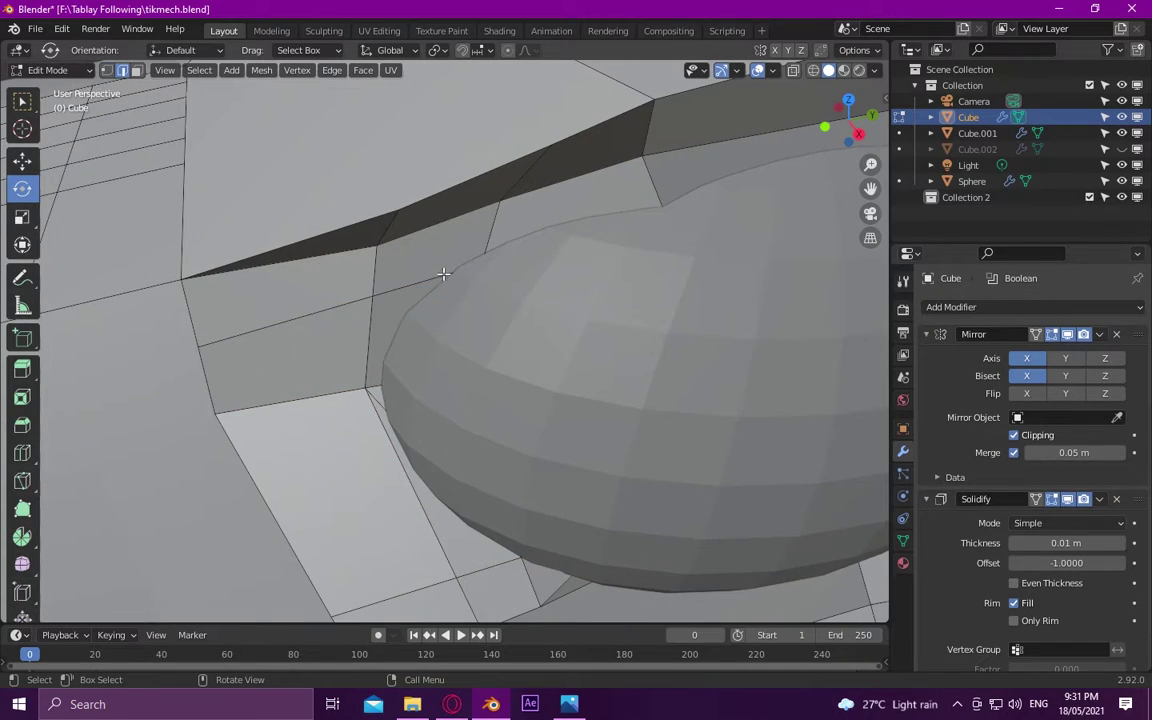
pyautogui.rightClick(437, 292)
pyautogui.click(435, 286)
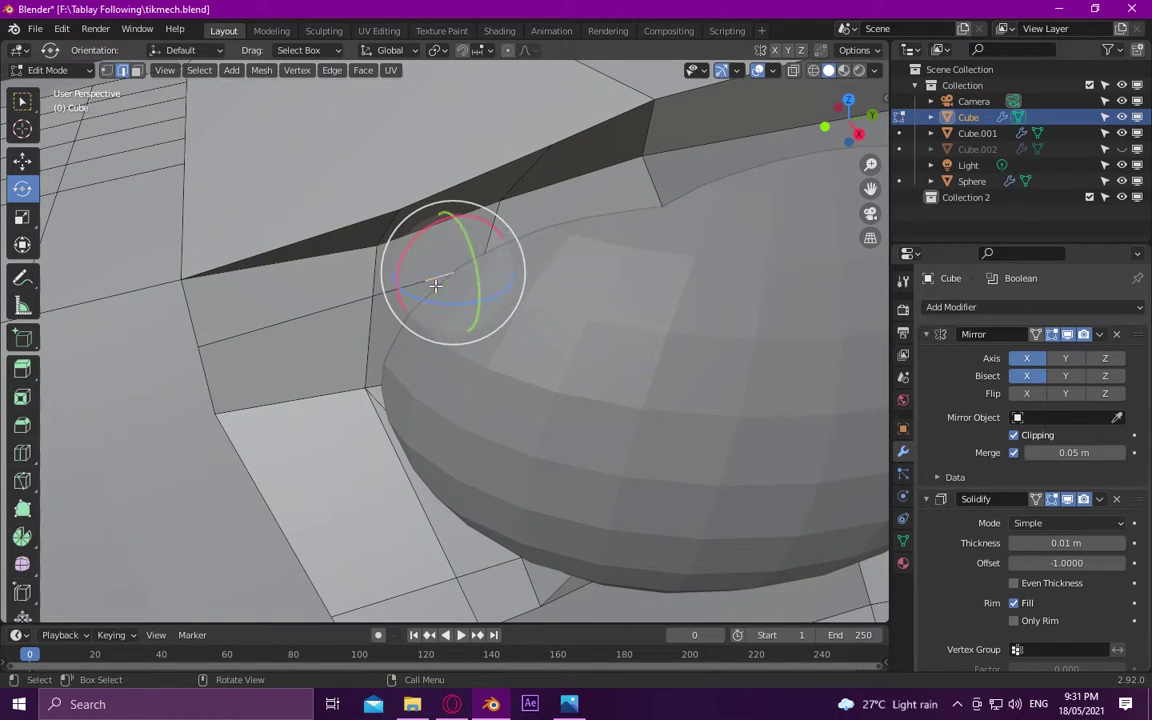
pyautogui.rightClick(370, 350)
pyautogui.click(370, 350)
# Connect the new vertex to a second vertex below the eye with a vertex path
pyautogui.click(378, 375)
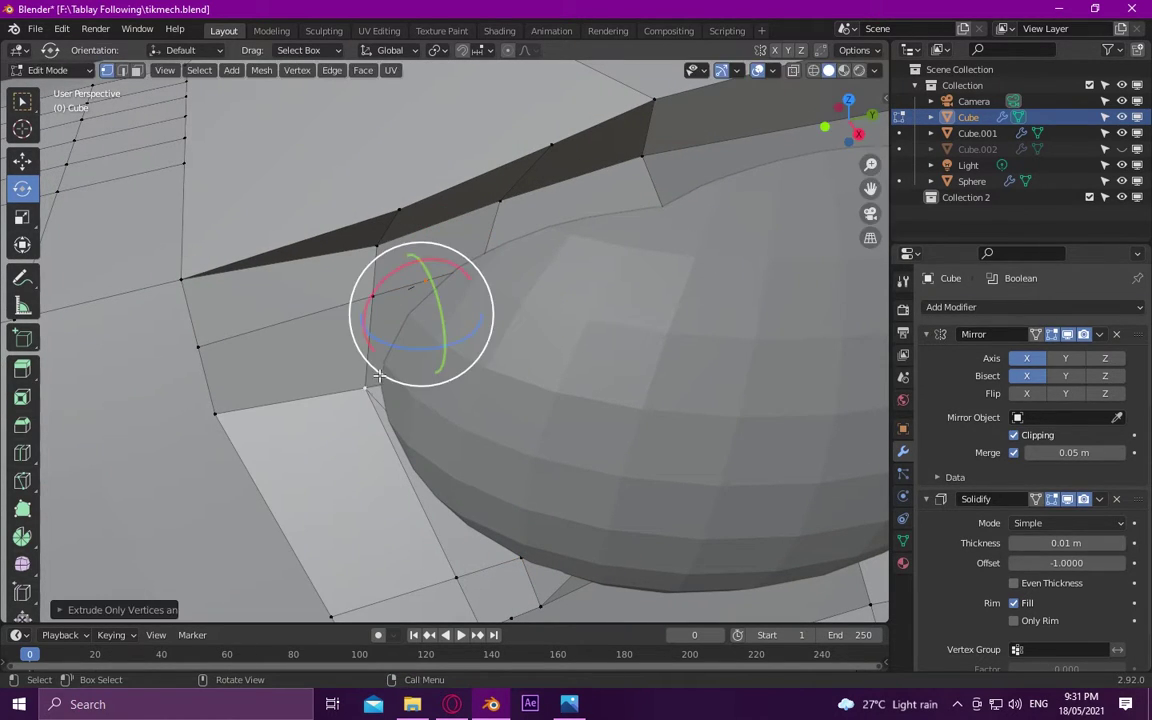
pyautogui.rightClick(374, 393)
pyautogui.click(365, 410)
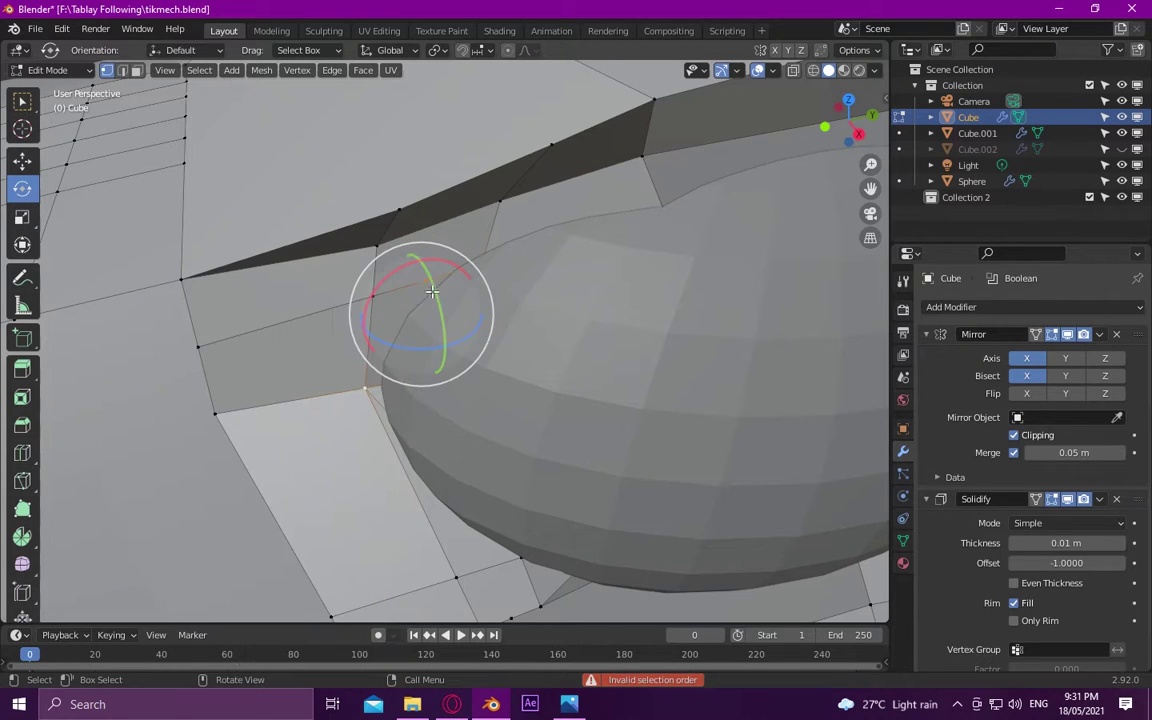
pyautogui.hotkey('ctrl', 'z')
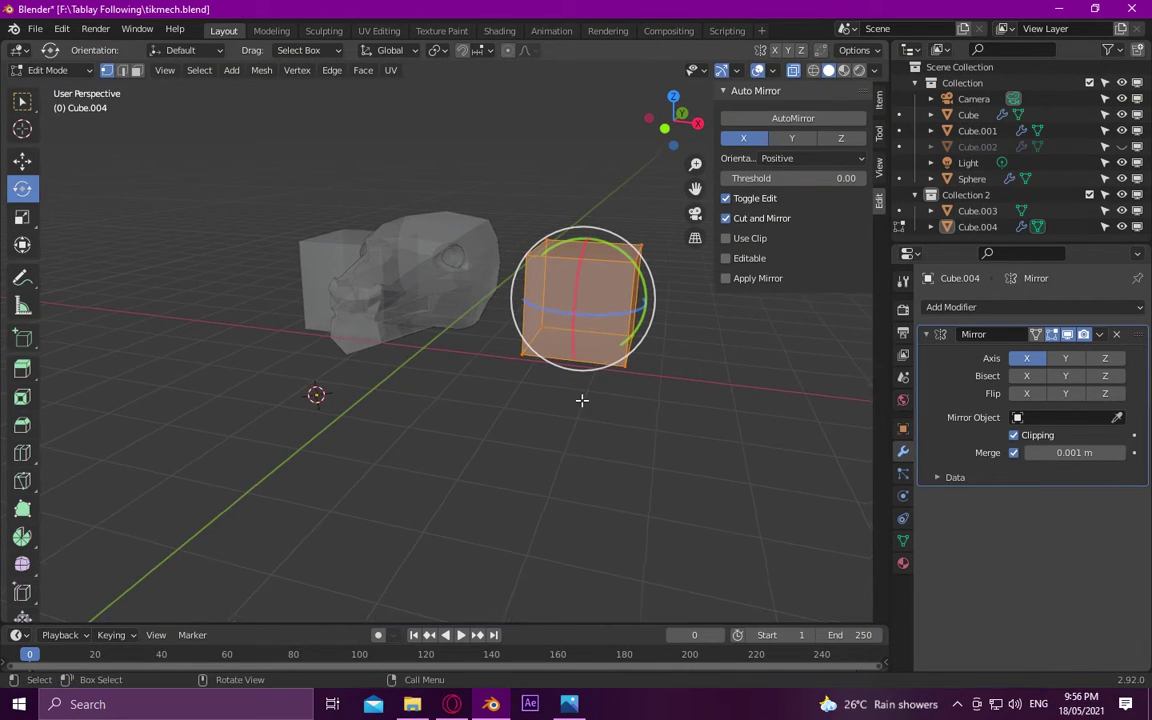
# Flatten Cube.004 along X, move it, then shrink it and reduce its height along Z
pyautogui.press('s')
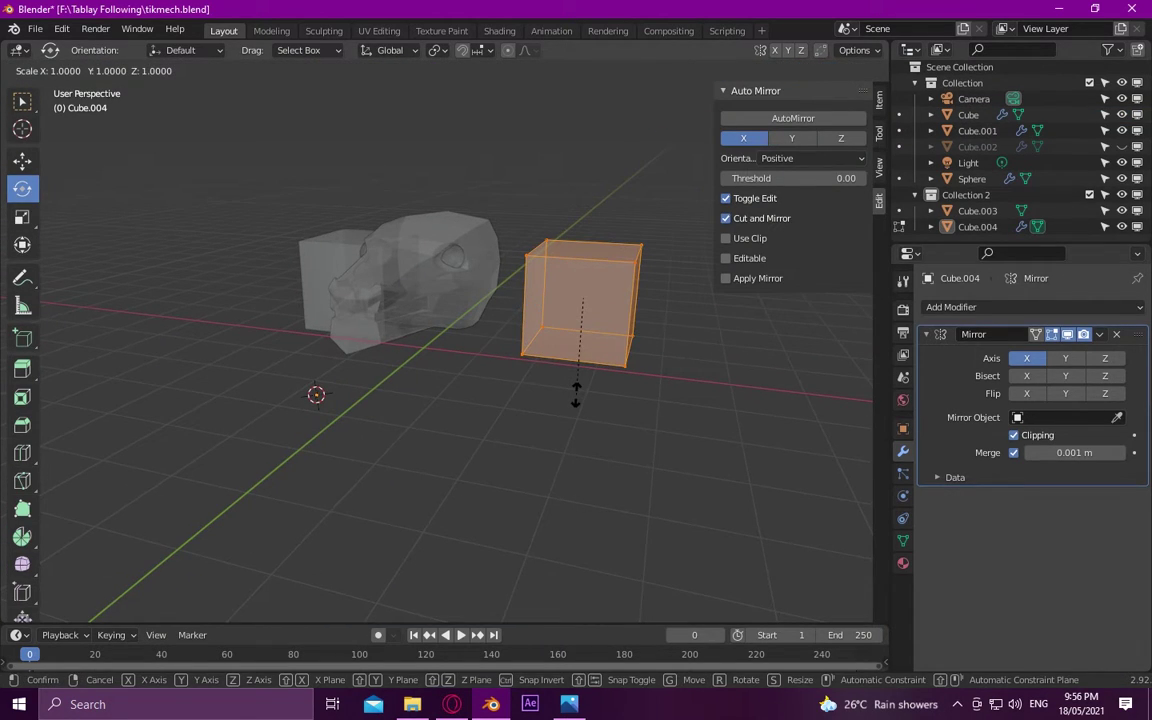
pyautogui.press('x')
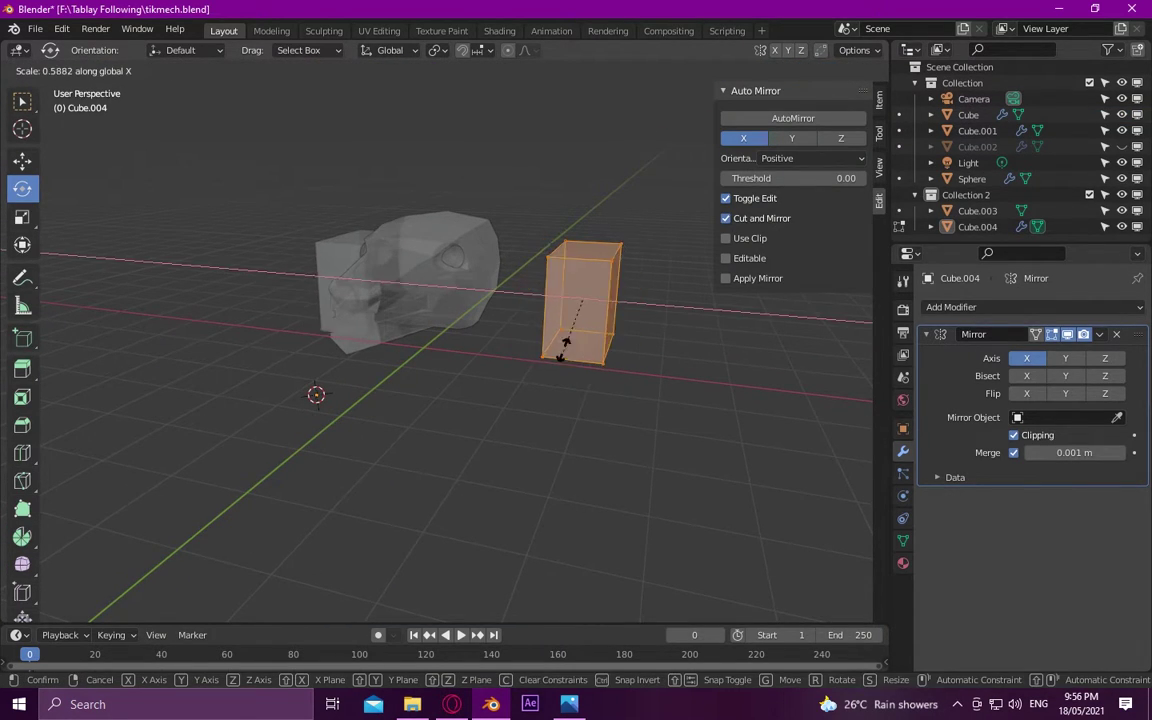
pyautogui.click(604, 325)
pyautogui.moveTo(604, 325); pyautogui.dragTo(391, 327, button='middle')
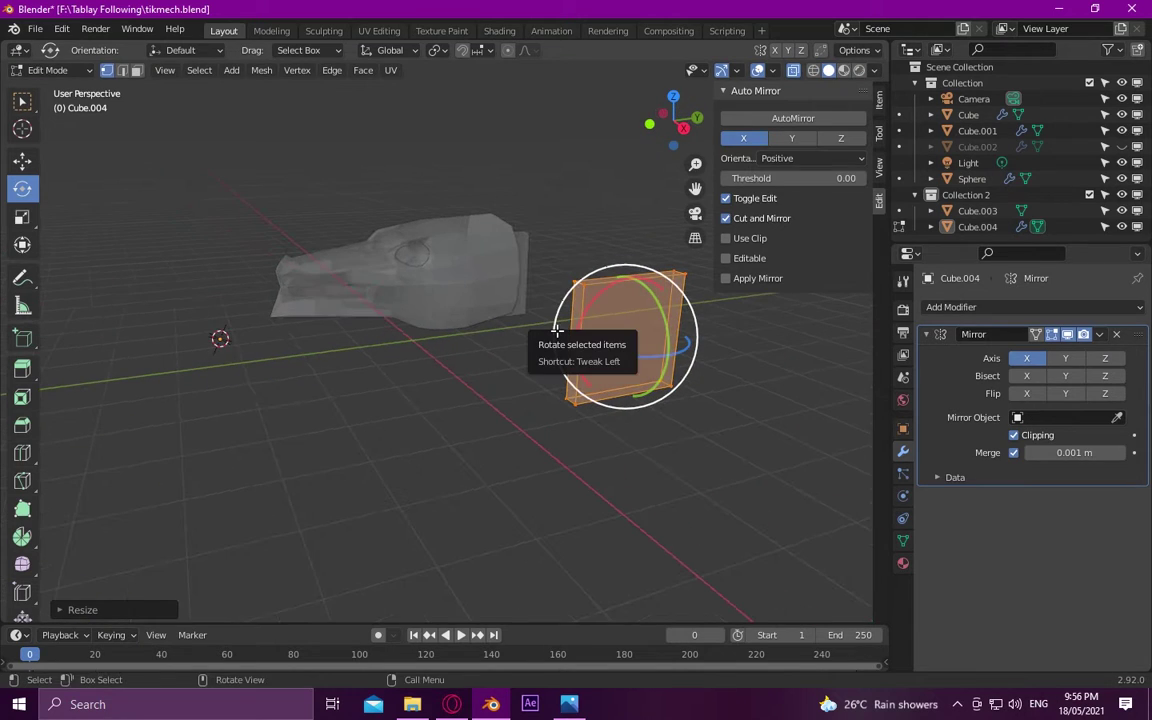
pyautogui.press('g')
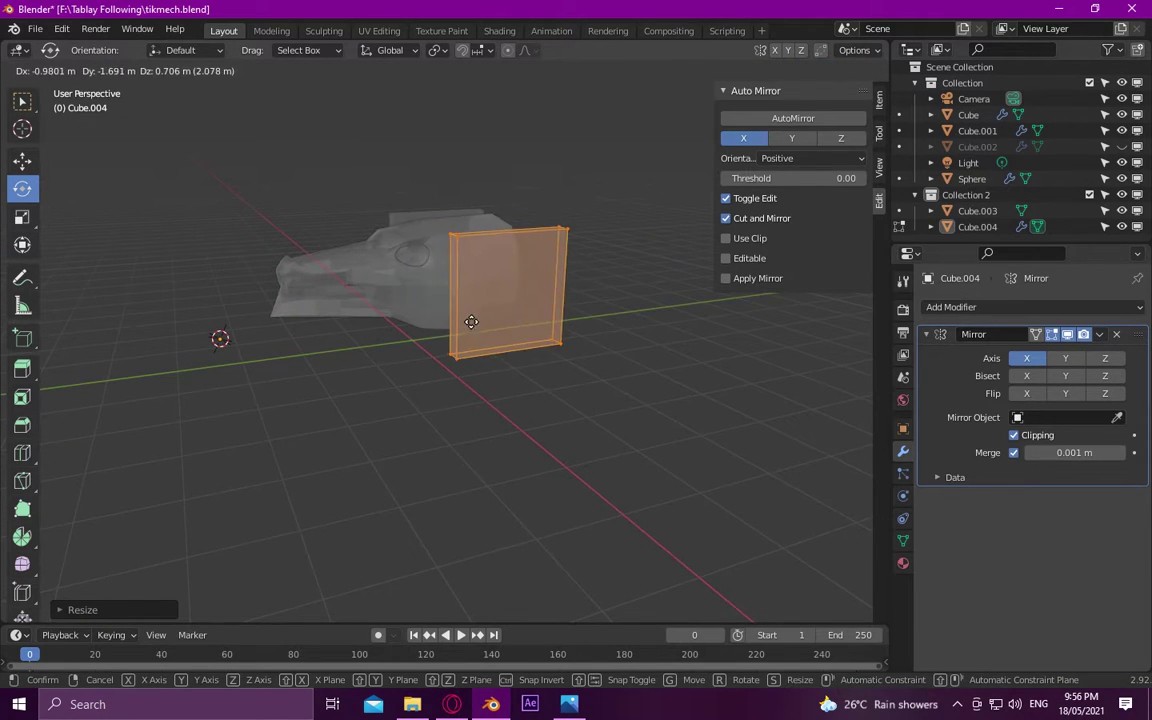
pyautogui.click(470, 321)
pyautogui.moveTo(470, 321)
pyautogui.mouseDown(button='middle')
pyautogui.moveTo(557, 325)
pyautogui.moveTo(411, 321)
pyautogui.mouseUp(button='middle')
pyautogui.press('s')
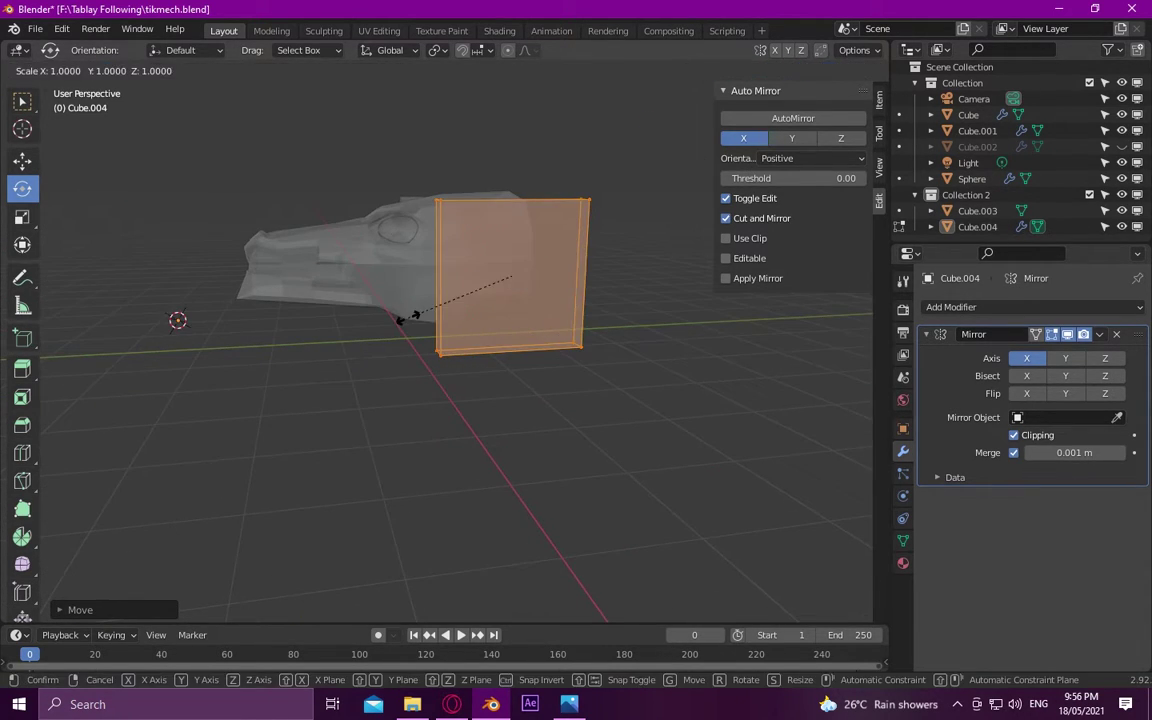
pyautogui.click(463, 283)
pyautogui.press('s')
pyautogui.press('z')
pyautogui.click(509, 303)
pyautogui.moveTo(509, 303)
pyautogui.mouseDown(button='middle')
pyautogui.moveTo(535, 319)
pyautogui.moveTo(393, 323)
pyautogui.moveTo(555, 283)
pyautogui.moveTo(380, 296)
pyautogui.moveTo(528, 289)
pyautogui.moveTo(560, 244)
pyautogui.moveTo(566, 257)
pyautogui.mouseUp(button='middle')
# Tilt the panel and slide it along Z and X so it sits against the head's side
pyautogui.click(350, 323)
pyautogui.press('r')
pyautogui.press('x')
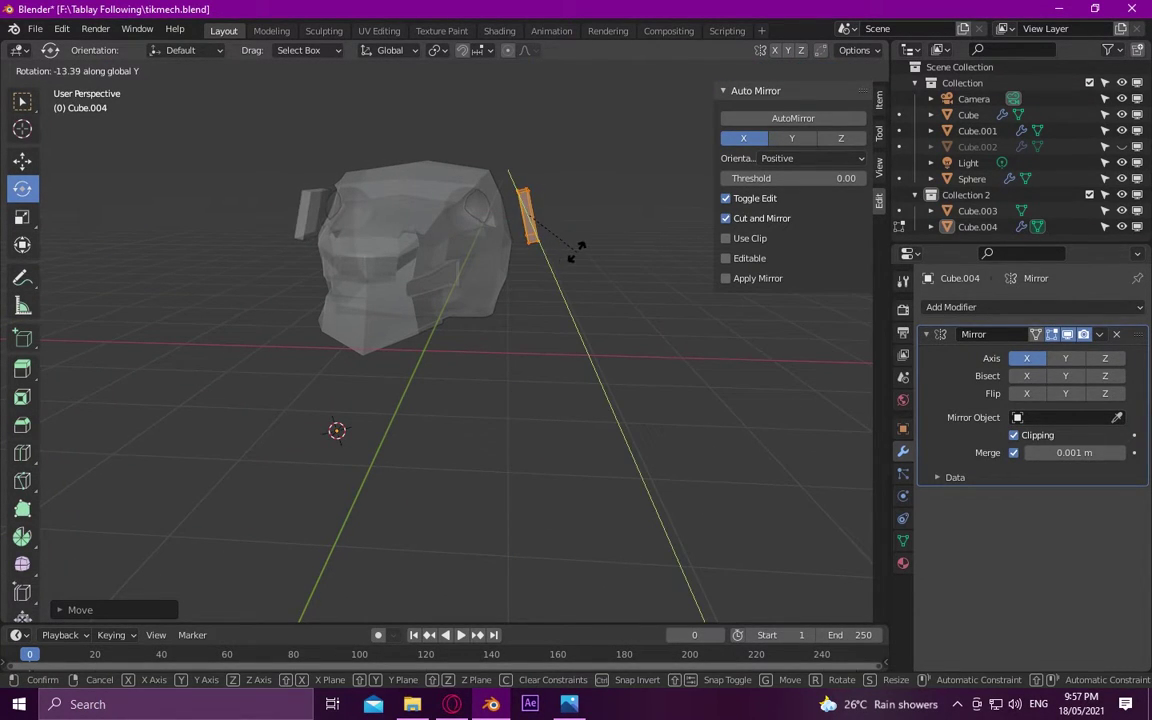
pyautogui.click(571, 256)
pyautogui.moveTo(571, 256)
pyautogui.mouseDown(button='middle')
pyautogui.moveTo(360, 368)
pyautogui.moveTo(559, 238)
pyautogui.moveTo(573, 368)
pyautogui.moveTo(578, 349)
pyautogui.mouseUp(button='middle')
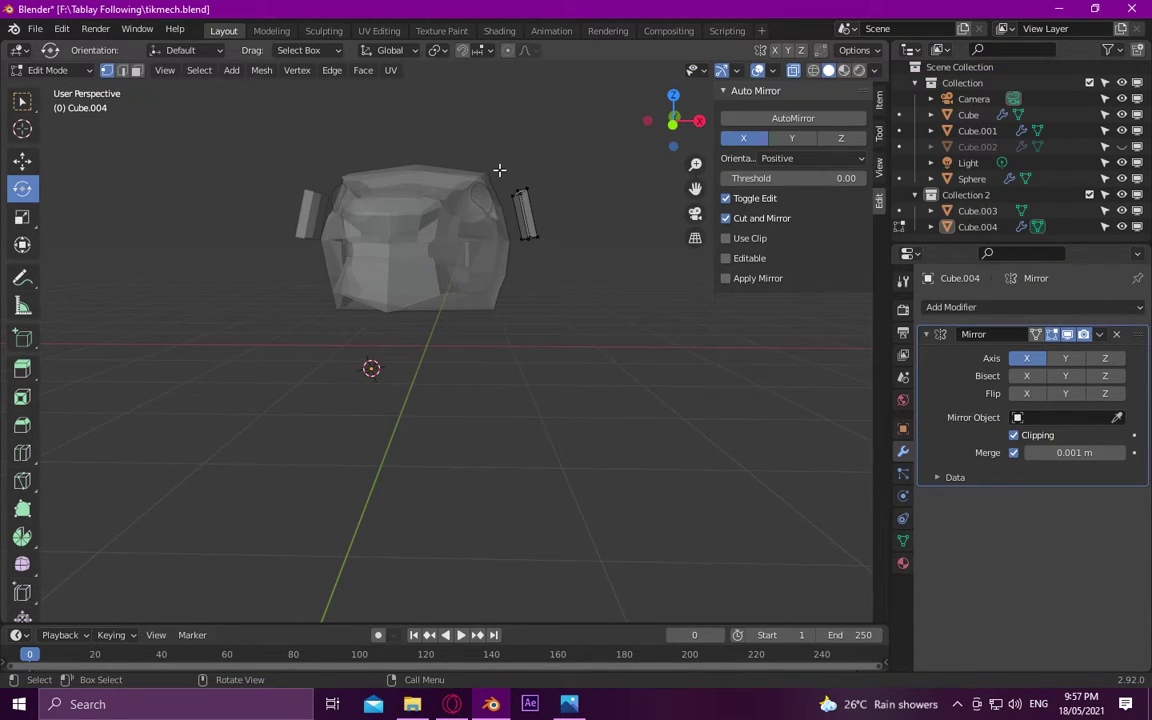
pyautogui.press('a')
pyautogui.press('g')
pyautogui.press('z')
pyautogui.click(571, 270)
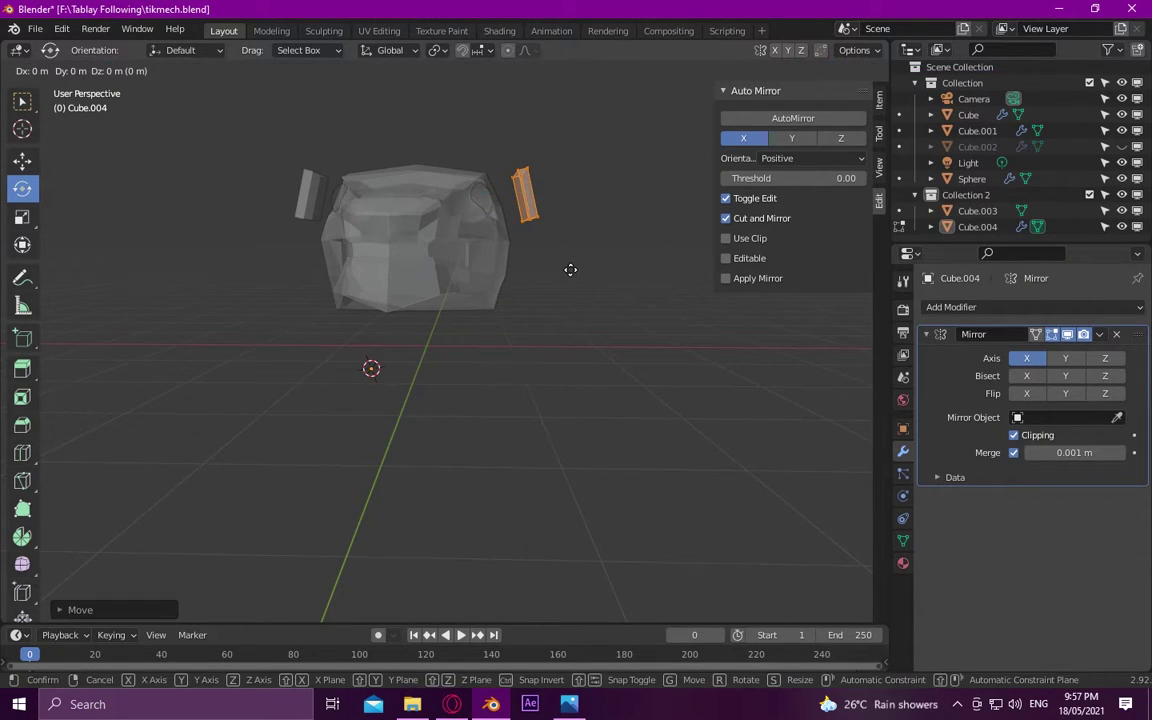
pyautogui.press('g')
pyautogui.press('x')
pyautogui.click(548, 278)
pyautogui.moveTo(548, 278)
pyautogui.mouseDown(button='middle')
pyautogui.moveTo(535, 271)
pyautogui.moveTo(535, 288)
pyautogui.moveTo(375, 247)
pyautogui.moveTo(355, 347)
pyautogui.moveTo(379, 373)
pyautogui.moveTo(584, 378)
pyautogui.mouseUp(button='middle')
pyautogui.click(379, 373)
# Check the panel against the horse reference and add a loop cut across it
pyautogui.click(569, 704)
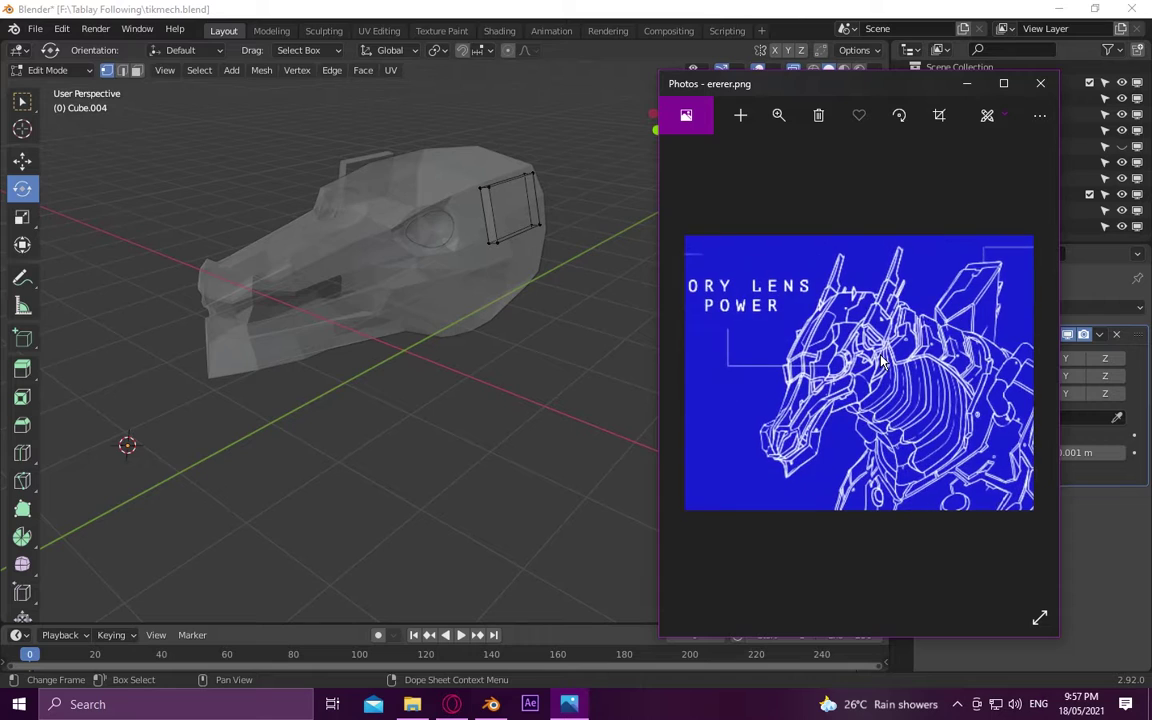
pyautogui.moveTo(530, 234); pyautogui.dragTo(560, 265, button='middle')
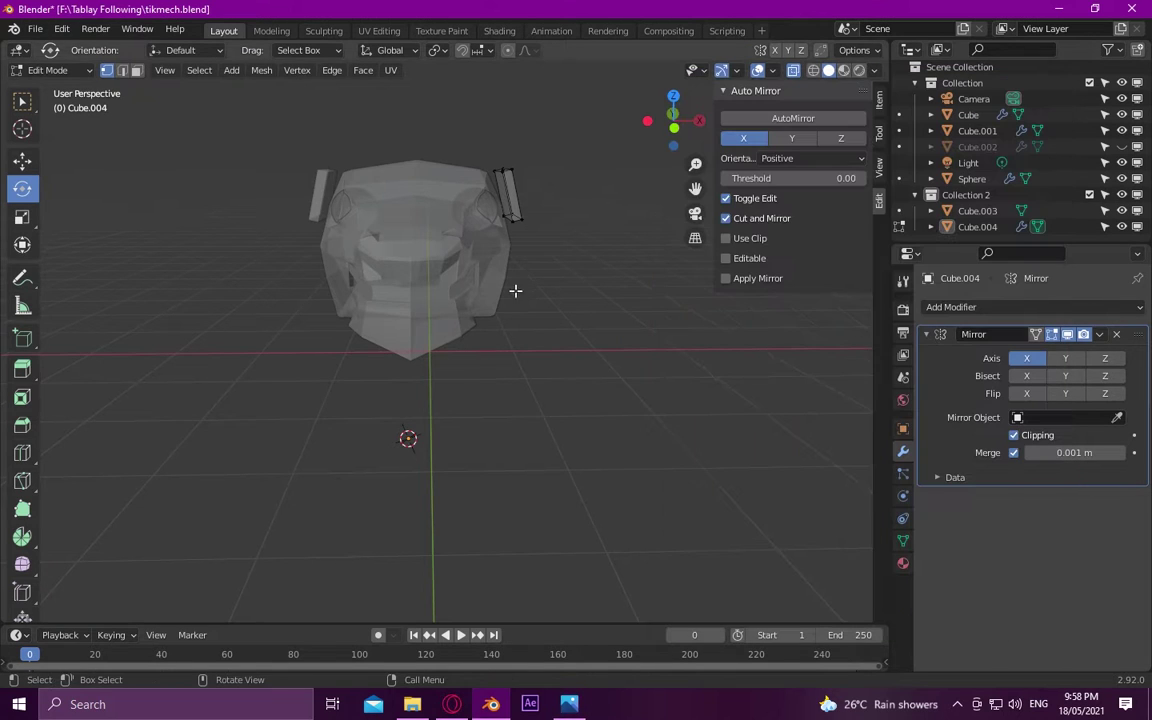
pyautogui.moveTo(514, 290)
pyautogui.mouseDown(button='middle')
pyautogui.moveTo(363, 255)
pyautogui.moveTo(373, 170)
pyautogui.moveTo(396, 177)
pyautogui.moveTo(408, 278)
pyautogui.mouseUp(button='middle')
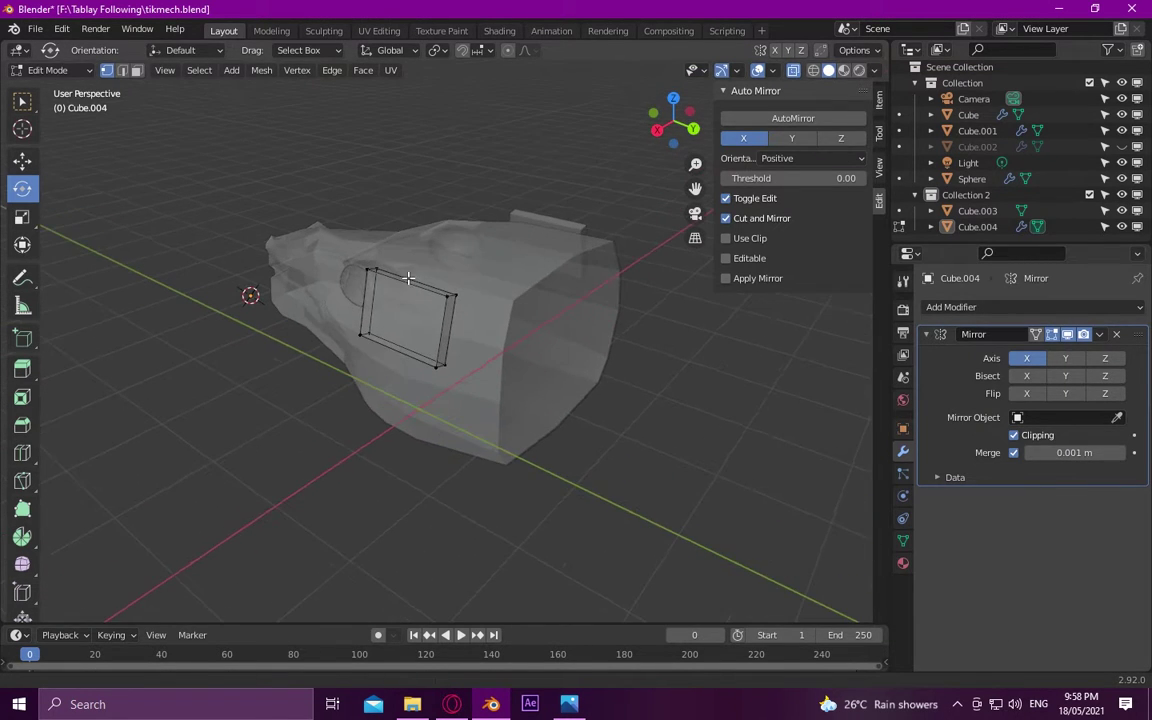
pyautogui.moveTo(500, 300)
pyautogui.mouseDown(button='middle')
pyautogui.moveTo(440, 290)
pyautogui.moveTo(470, 300)
pyautogui.moveTo(456, 300)
pyautogui.mouseUp(button='middle')
pyautogui.rightClick(456, 300)
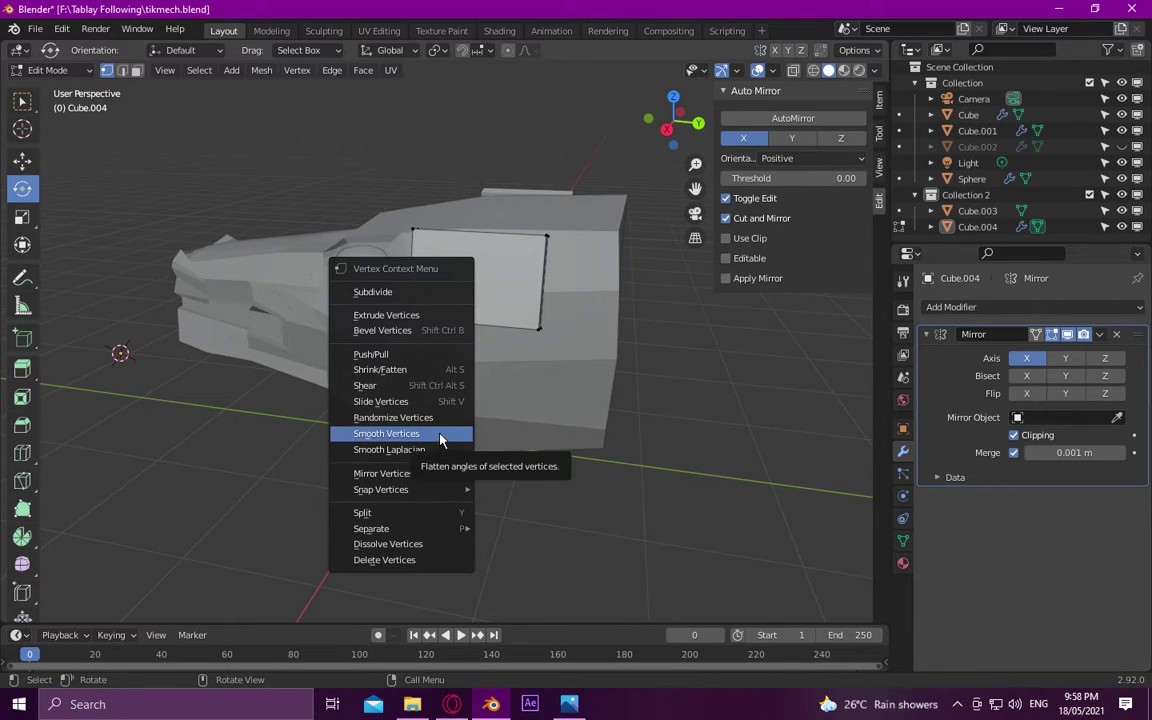
pyautogui.moveTo(503, 282); pyautogui.dragTo(482, 275, button='middle')
pyautogui.hotkey('ctrl', 'r')
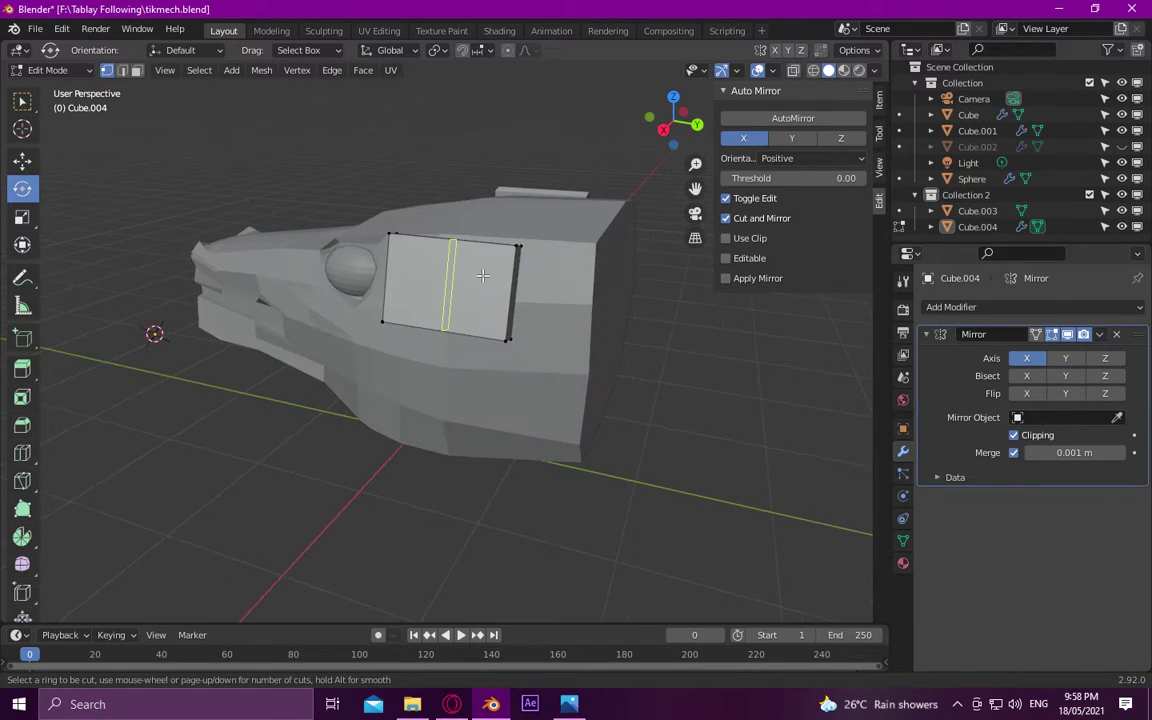
pyautogui.click(474, 320)
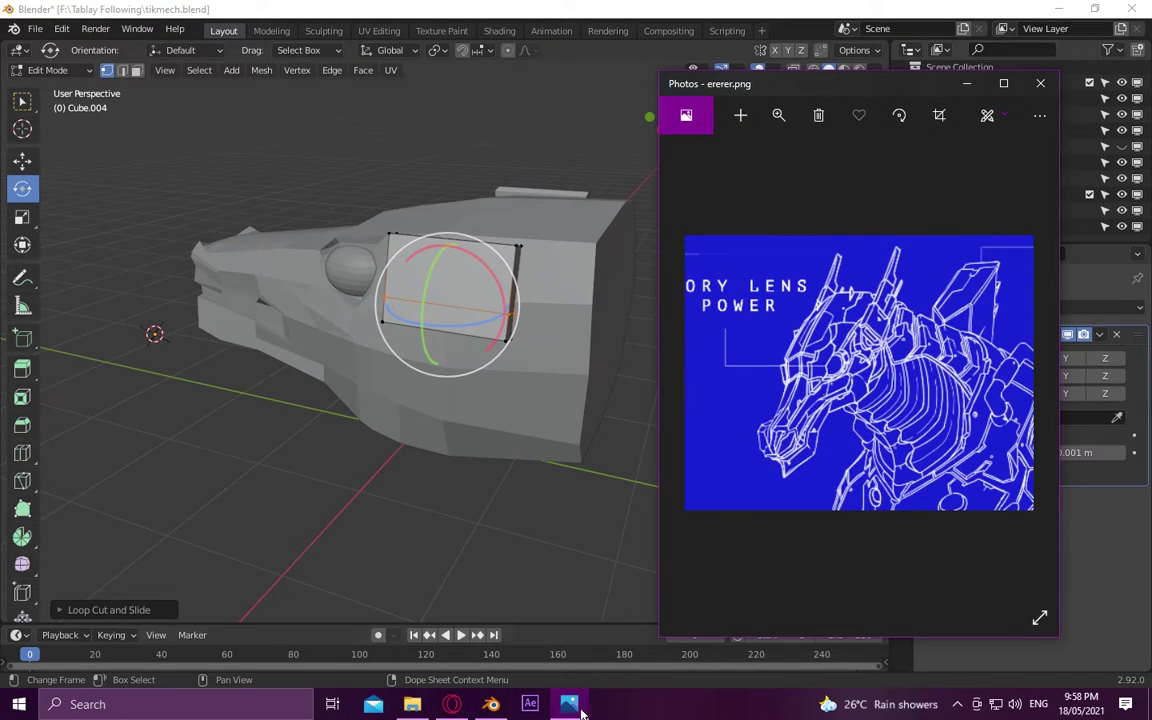
pyautogui.click(569, 704)
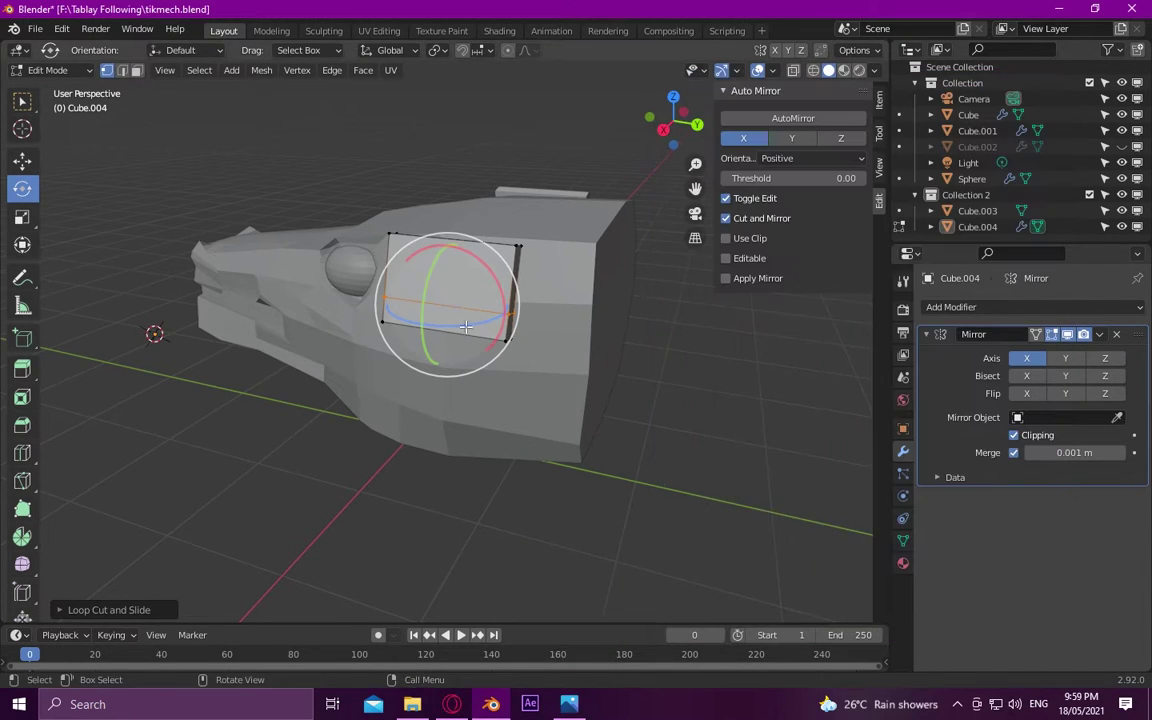
pyautogui.moveTo(420, 380); pyautogui.dragTo(140, 90, button='middle')
# Inset the strip of faces on the fin panel's end, then check the reference image
pyautogui.keyDown('ctrl'); pyautogui.click(427, 342); pyautogui.keyUp('ctrl')
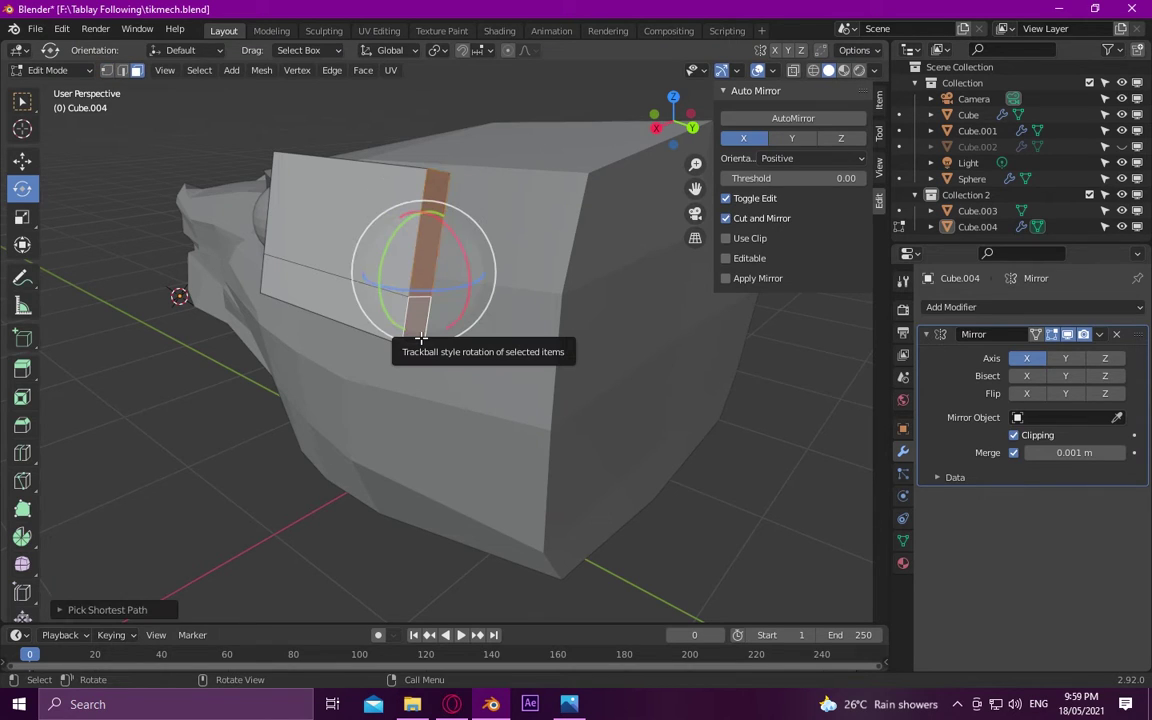
pyautogui.press('u')
pyautogui.press('Escape')
pyautogui.press('i')
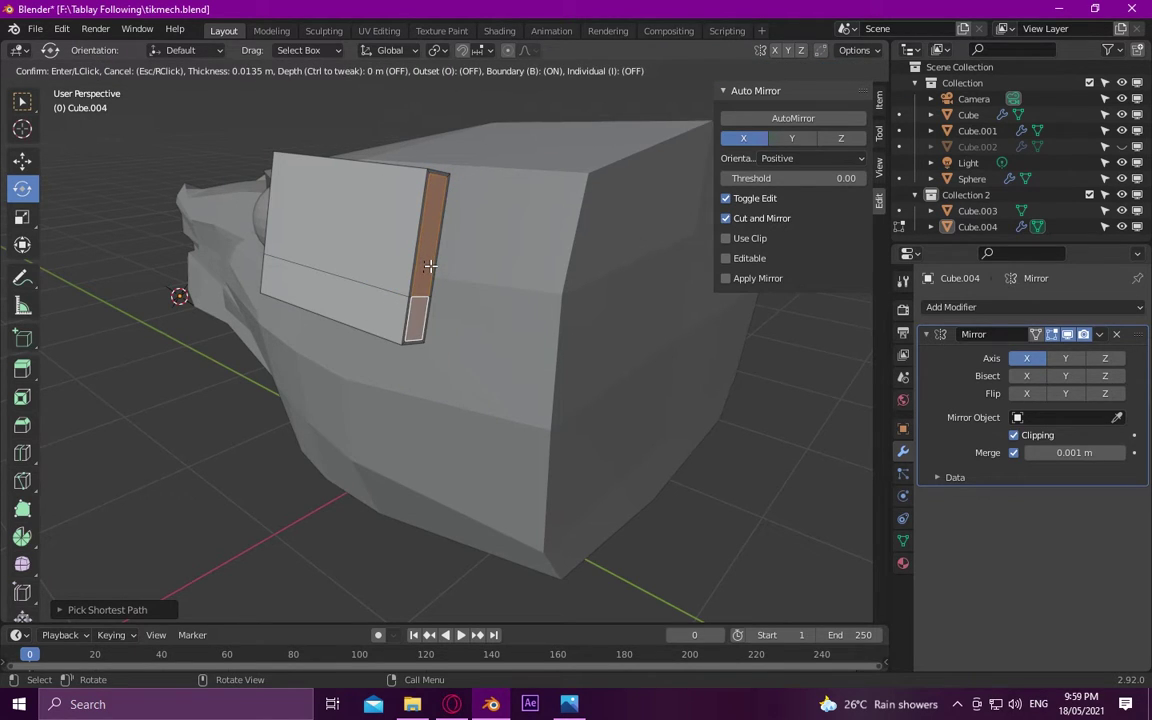
pyautogui.click(429, 265)
pyautogui.click(569, 704)
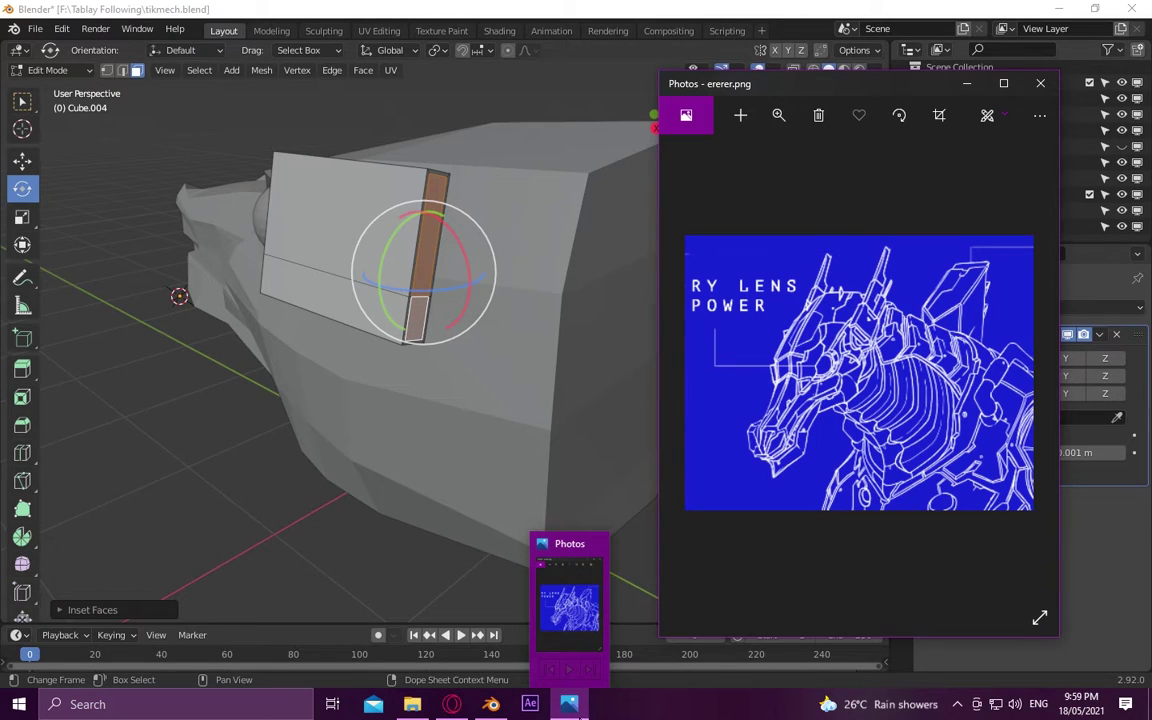
# Extrude the inset face strip outward into a block, then extrude it a little further
pyautogui.press('e')
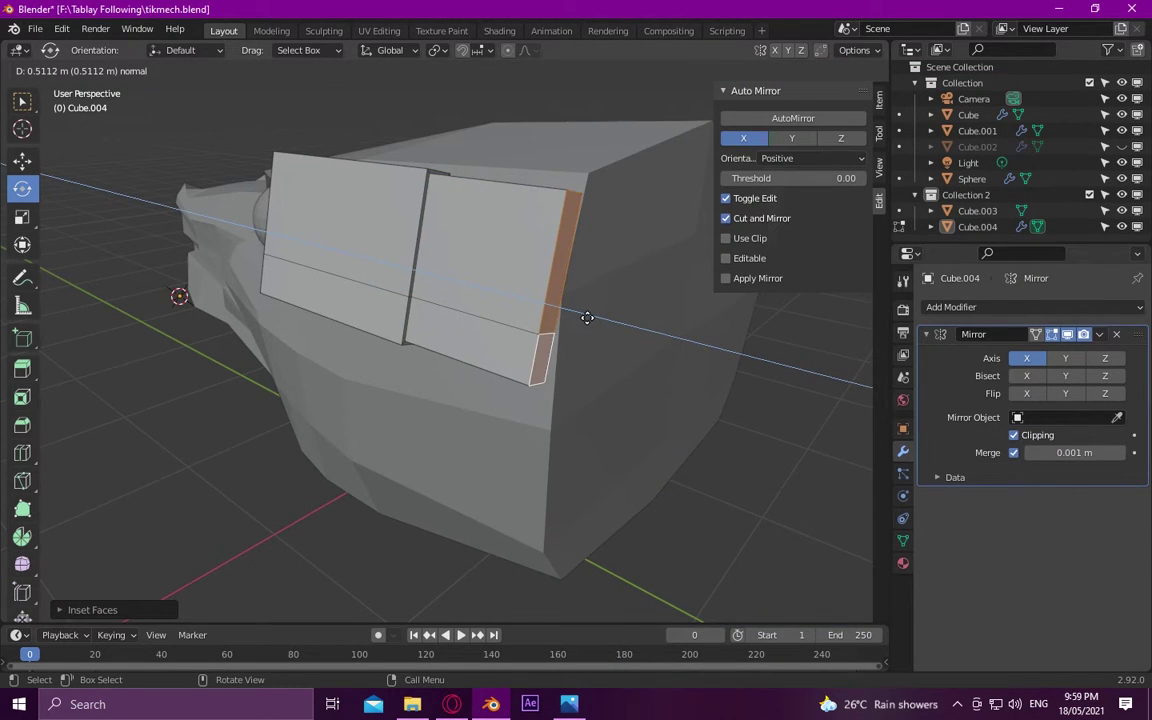
pyautogui.click(587, 318)
pyautogui.click(569, 704)
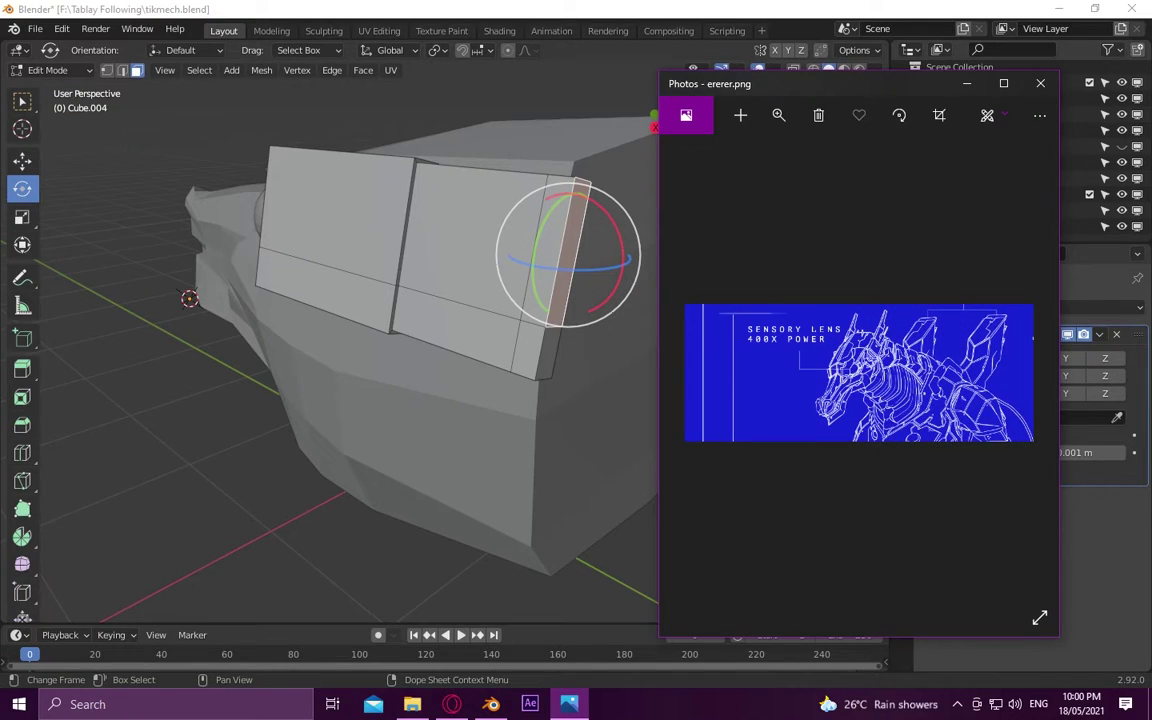
pyautogui.click(565, 318)
pyautogui.press('e')
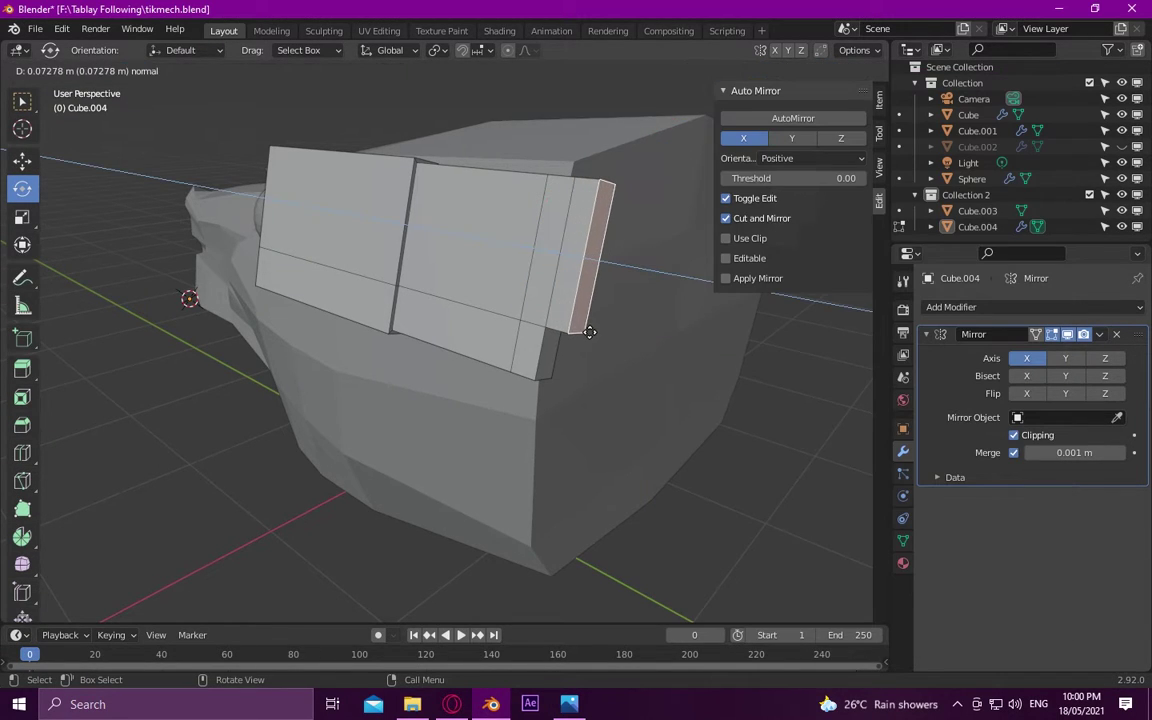
pyautogui.click(600, 338)
# Loop-cut the block and extrude its end face outward
pyautogui.hotkey('ctrl', 'r')
pyautogui.click(591, 272)
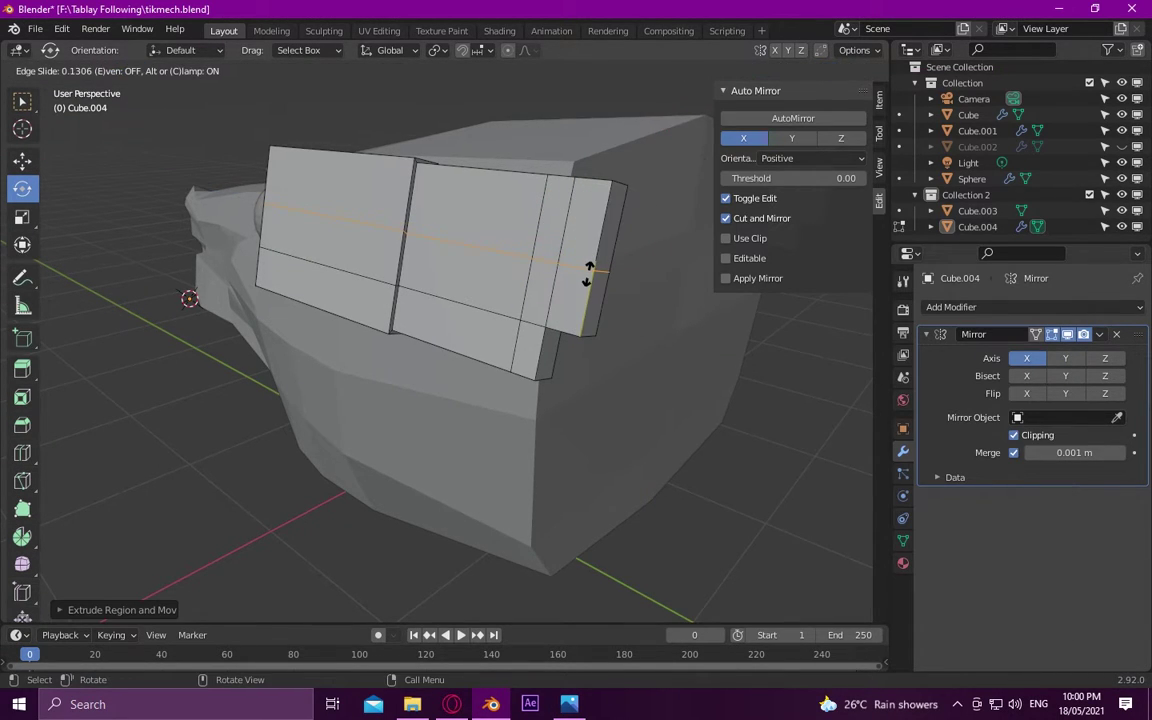
pyautogui.click(600, 267)
pyautogui.click(605, 250)
pyautogui.press('e')
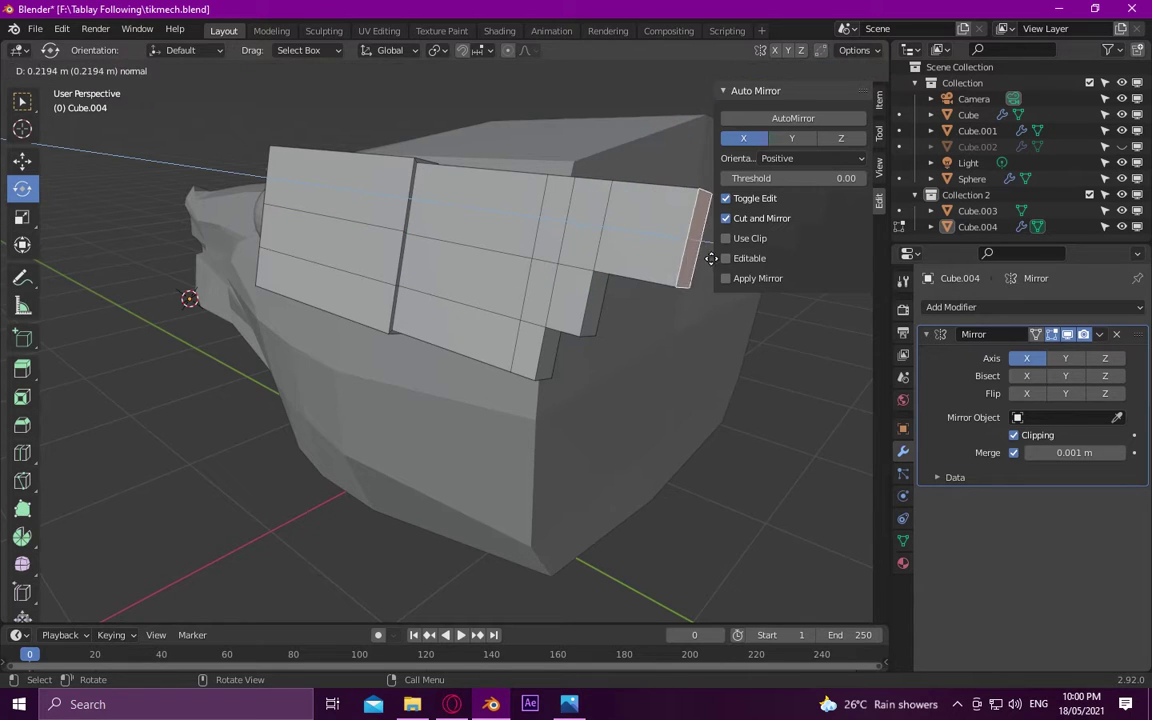
pyautogui.click(850, 286)
pyautogui.moveTo(850, 286); pyautogui.dragTo(575, 348, button='middle')
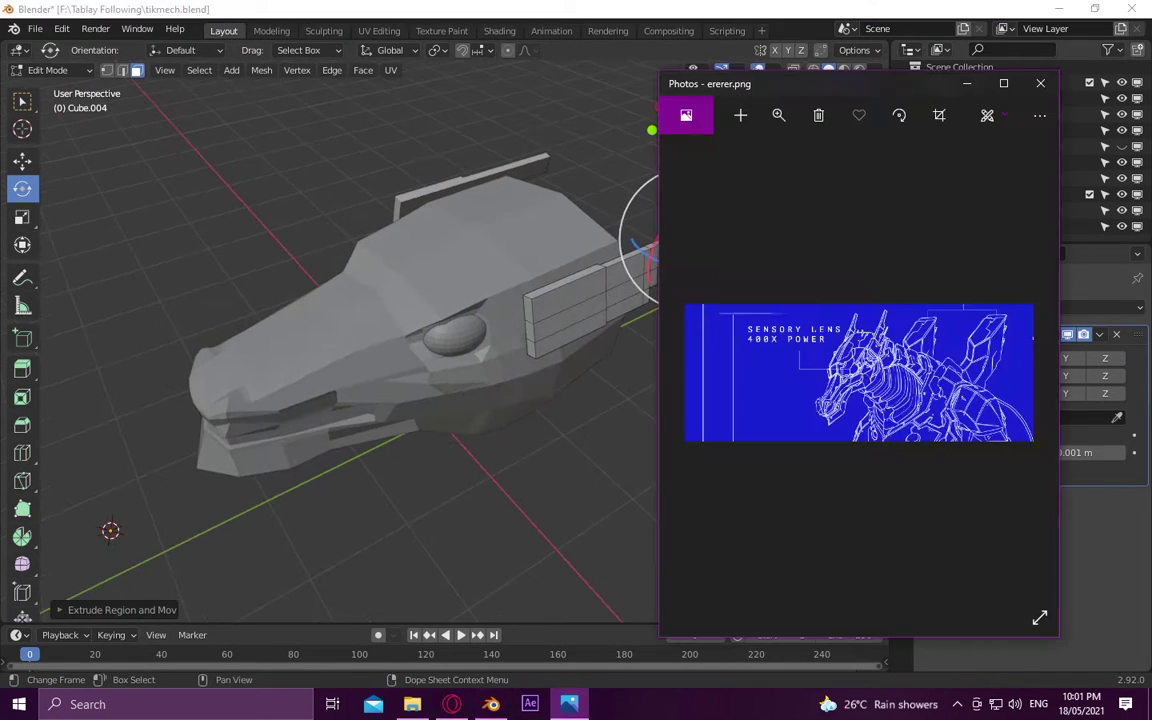
pyautogui.moveTo(604, 350); pyautogui.dragTo(443, 338, button='middle')
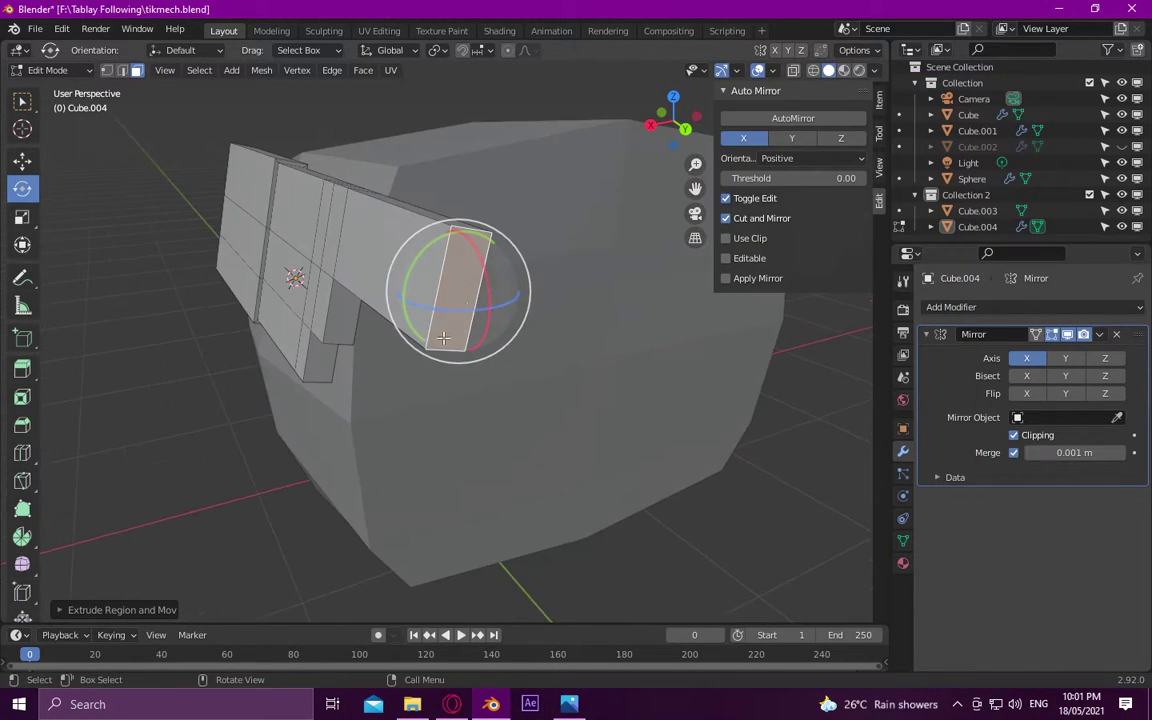
# Shrink the fin's end face, extrude a longer tip, and move it into place along Z
pyautogui.press('s')
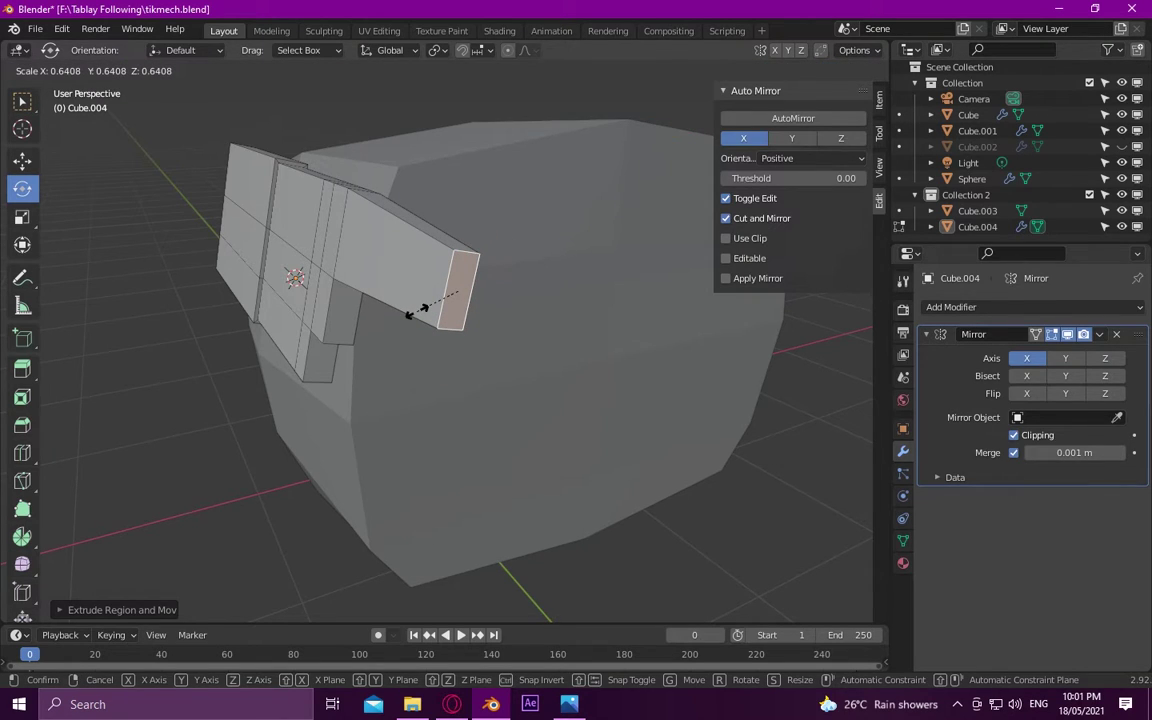
pyautogui.click(501, 354)
pyautogui.press('e')
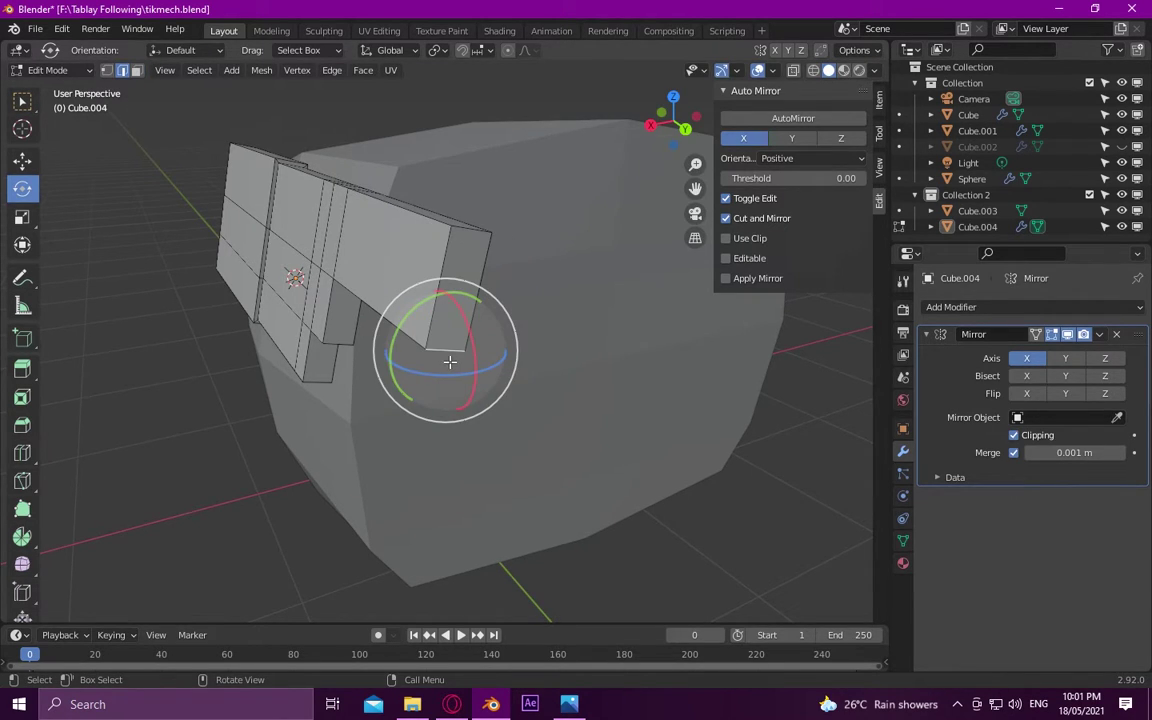
pyautogui.press('g')
pyautogui.press('z')
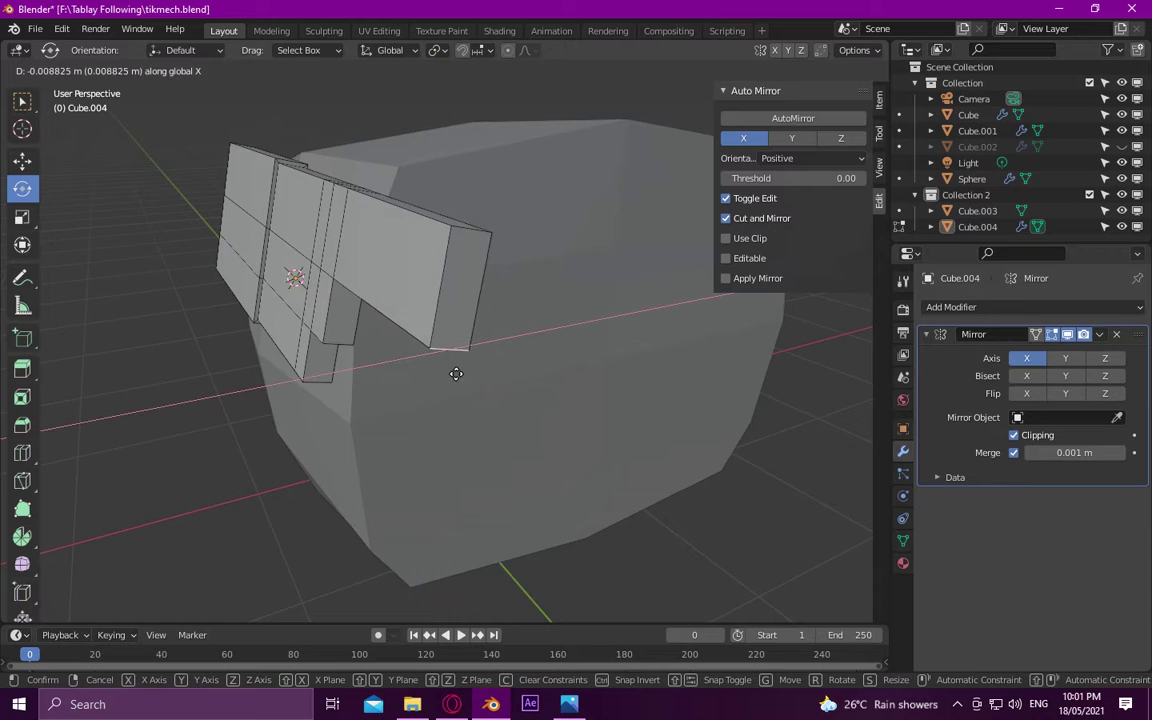
pyautogui.click(456, 374)
pyautogui.press('g')
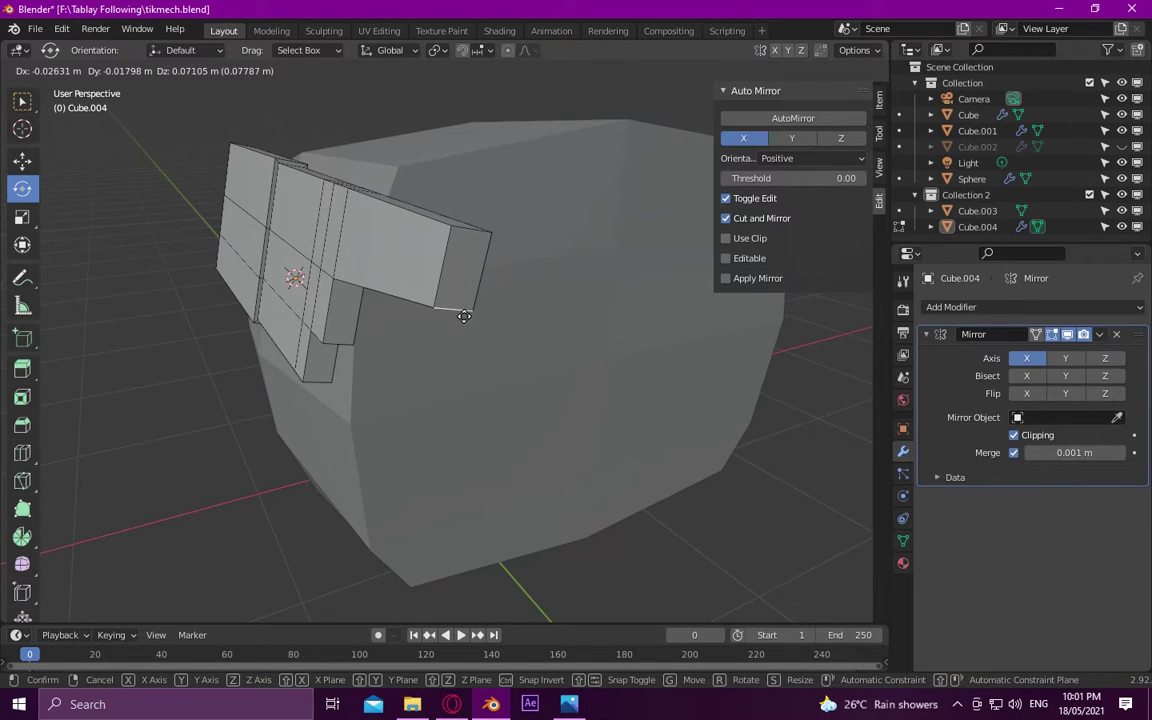
pyautogui.click(464, 316)
pyautogui.moveTo(368, 332)
pyautogui.mouseDown(button='middle')
pyautogui.moveTo(238, 388)
pyautogui.moveTo(522, 450)
pyautogui.moveTo(419, 339)
pyautogui.mouseUp(button='middle')
pyautogui.click(584, 708)
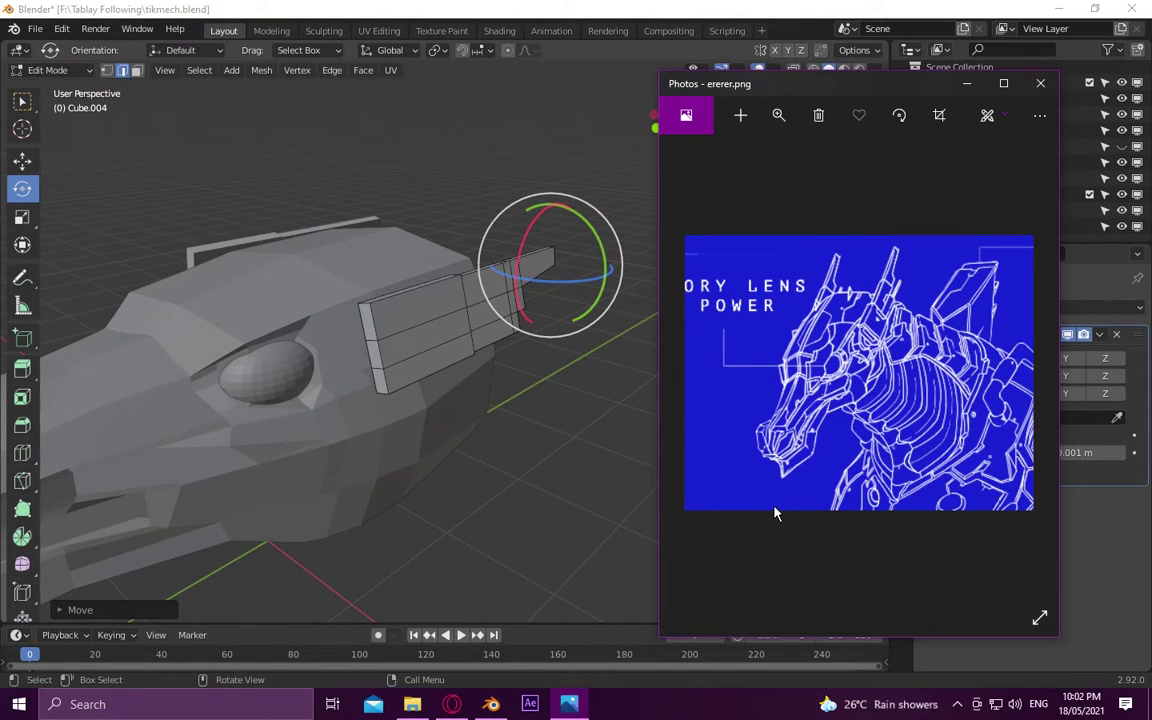
# Zoom in on the fin's base and reposition its corner vertex, sliding it along Y
pyautogui.moveTo(600, 460)
pyautogui.mouseDown(button='middle')
pyautogui.moveTo(430, 360)
pyautogui.moveTo(462, 335)
pyautogui.moveTo(500, 335)
pyautogui.mouseUp(button='middle')
pyautogui.scroll(5, 430, 360)
pyautogui.click(585, 708)
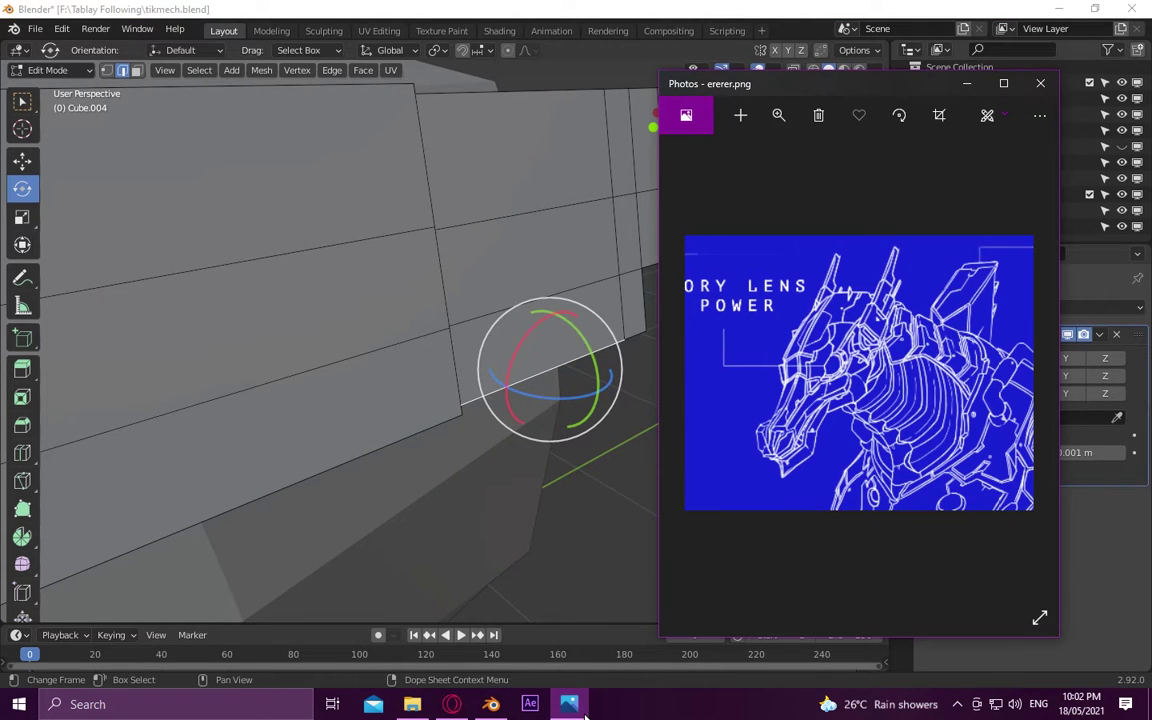
pyautogui.click(585, 708)
pyautogui.moveTo(609, 473)
pyautogui.mouseDown(button='middle')
pyautogui.moveTo(558, 297)
pyautogui.moveTo(386, 249)
pyautogui.moveTo(309, 208)
pyautogui.mouseUp(button='middle')
pyautogui.press('g')
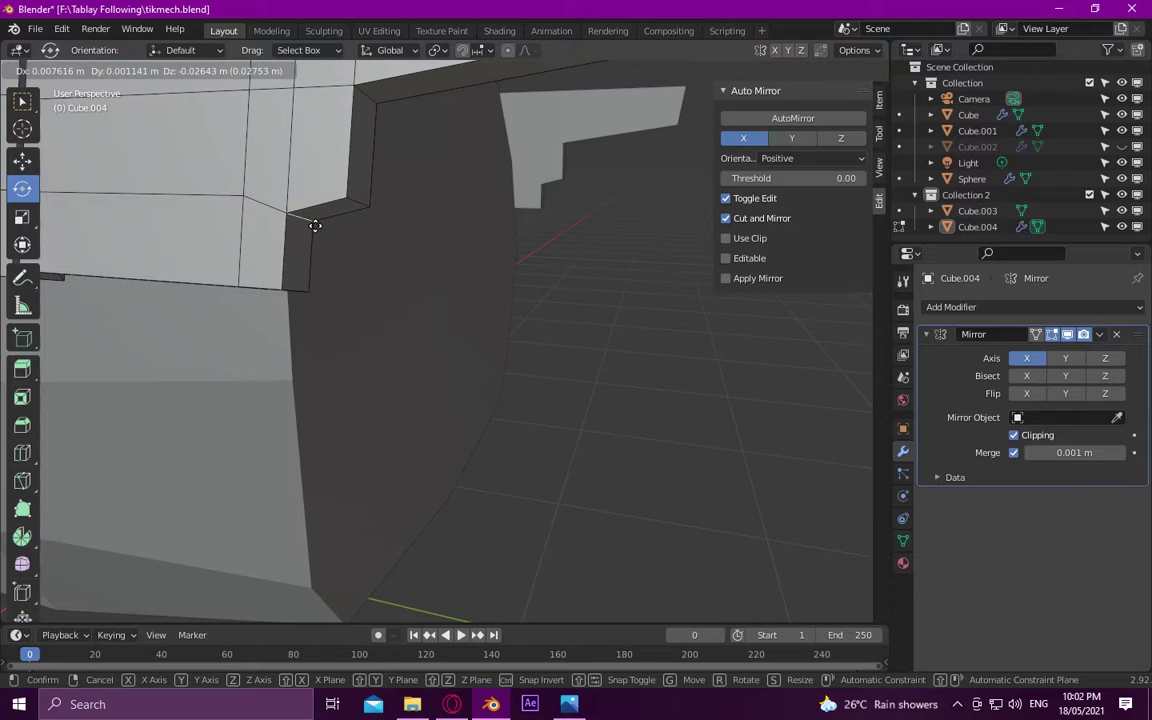
pyautogui.click(315, 226)
pyautogui.press('g')
pyautogui.press('y')
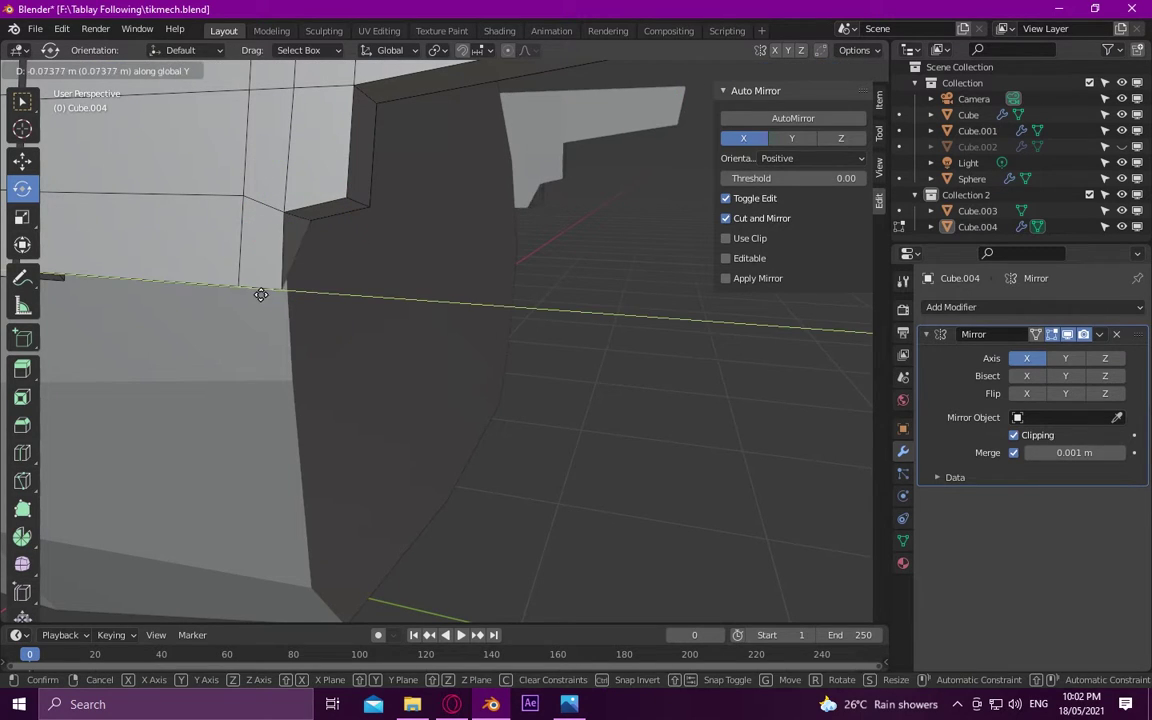
pyautogui.click(313, 305)
# Nudge the vertex along Y again, move another notch corner, and delete the stray vertex
pyautogui.moveTo(309, 298)
pyautogui.mouseDown(button='middle')
pyautogui.moveTo(272, 398)
pyautogui.moveTo(380, 211)
pyautogui.mouseUp(button='middle')
pyautogui.press('g')
pyautogui.press('y')
pyautogui.click(249, 360)
pyautogui.click(380, 211)
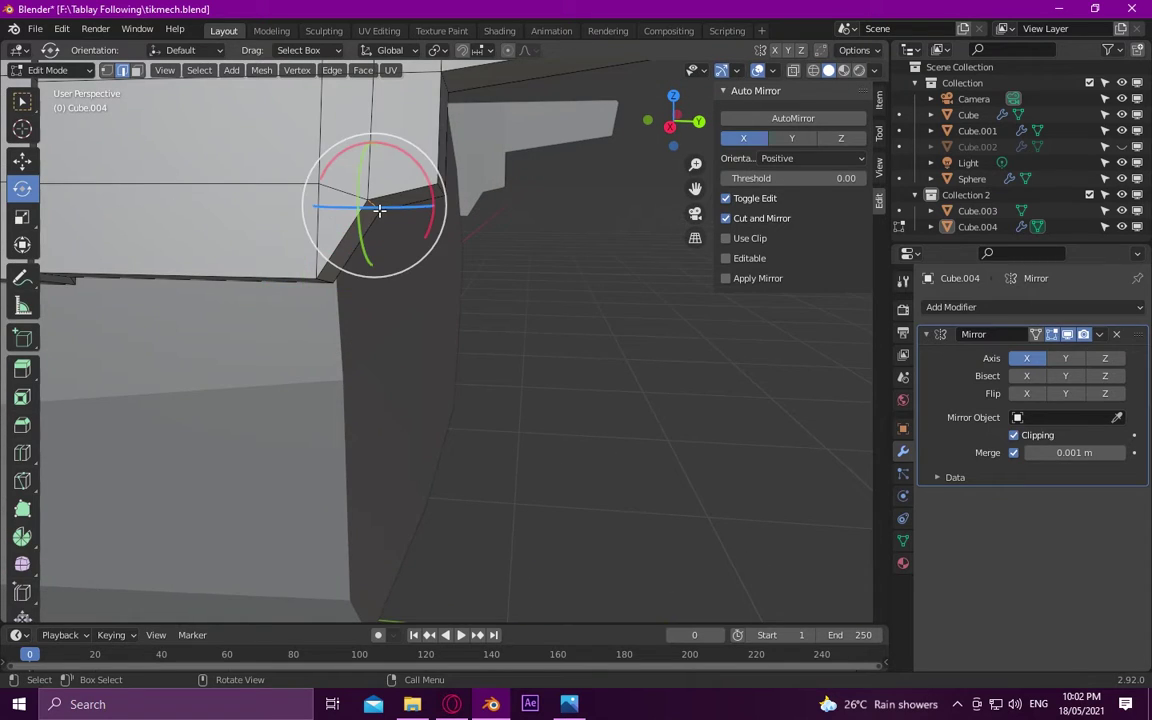
pyautogui.press('g')
pyautogui.click(528, 324)
pyautogui.press('x')
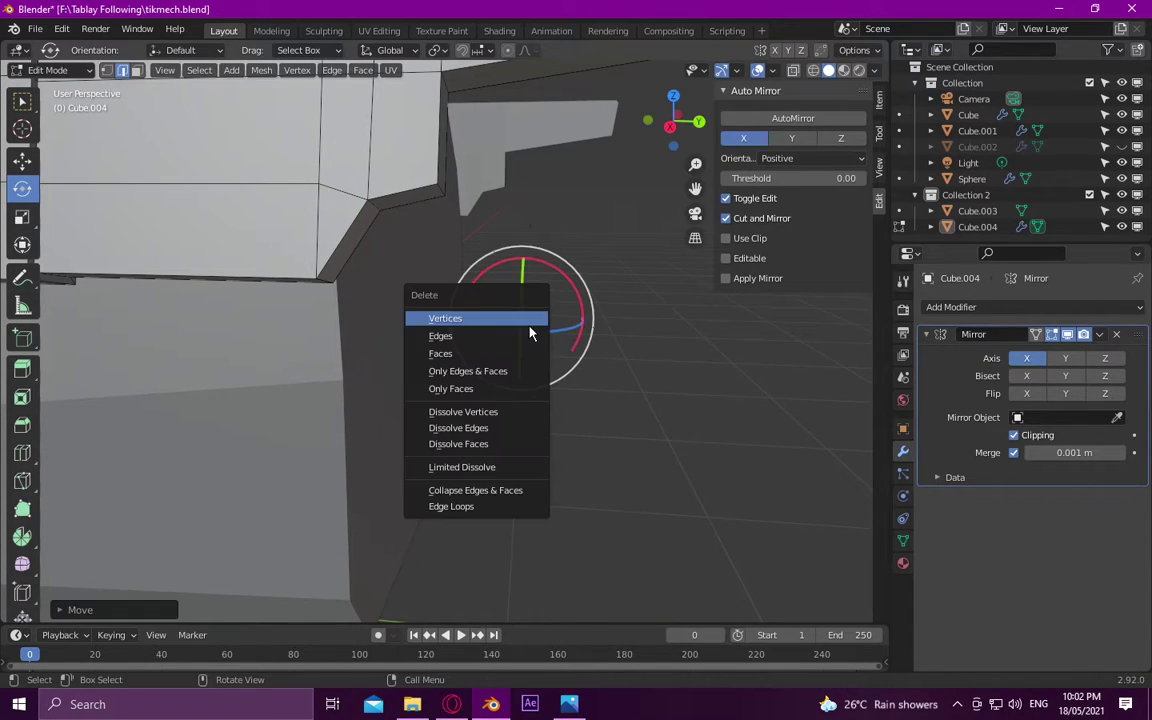
pyautogui.click(527, 316)
# Move the remaining notch corner vertex to square off the corner
pyautogui.click(373, 206)
pyautogui.click(387, 233)
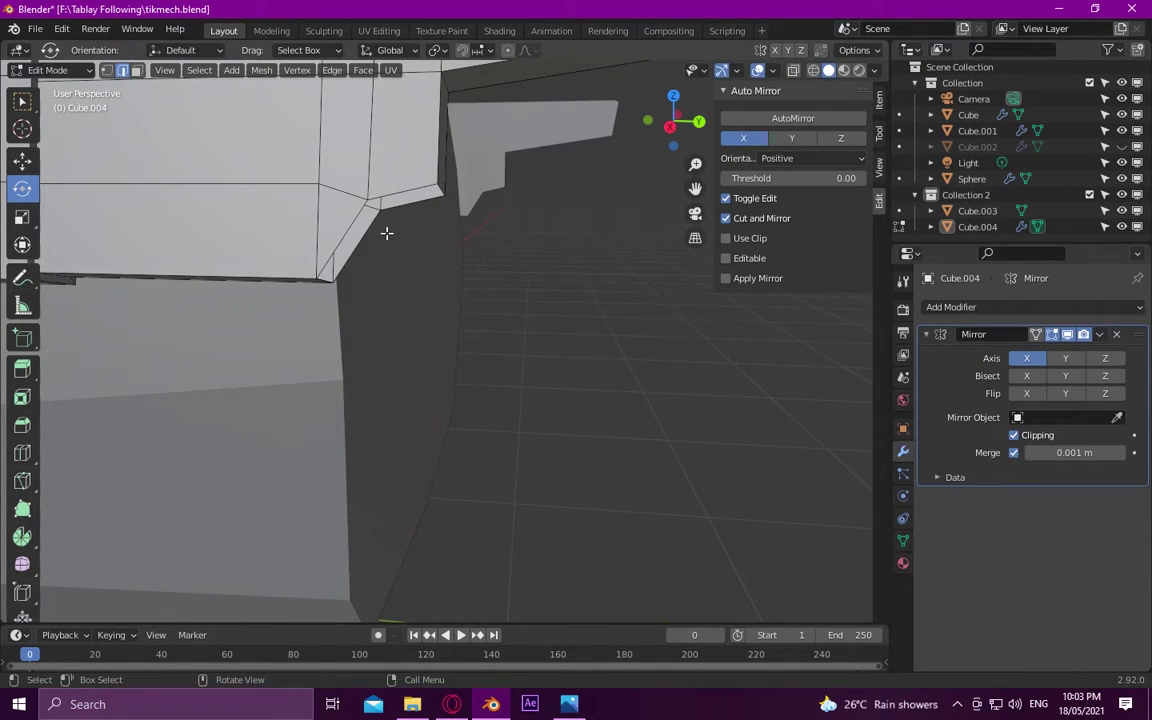
pyautogui.click(386, 218)
pyautogui.press('g')
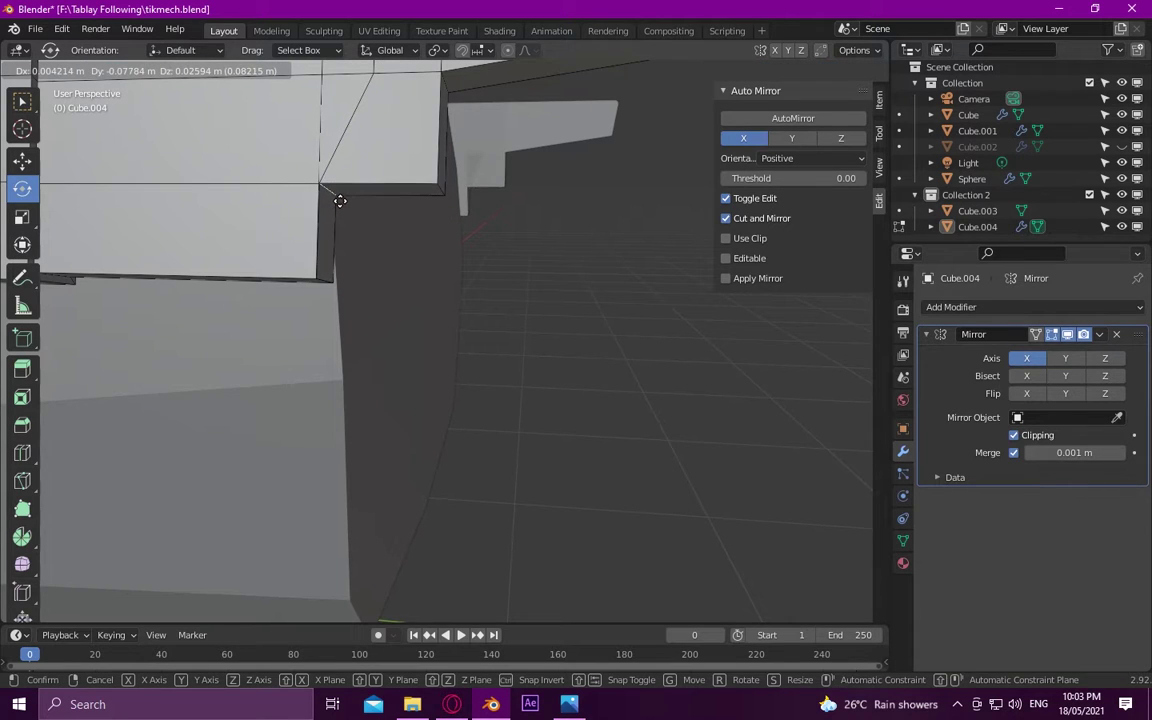
pyautogui.click(343, 202)
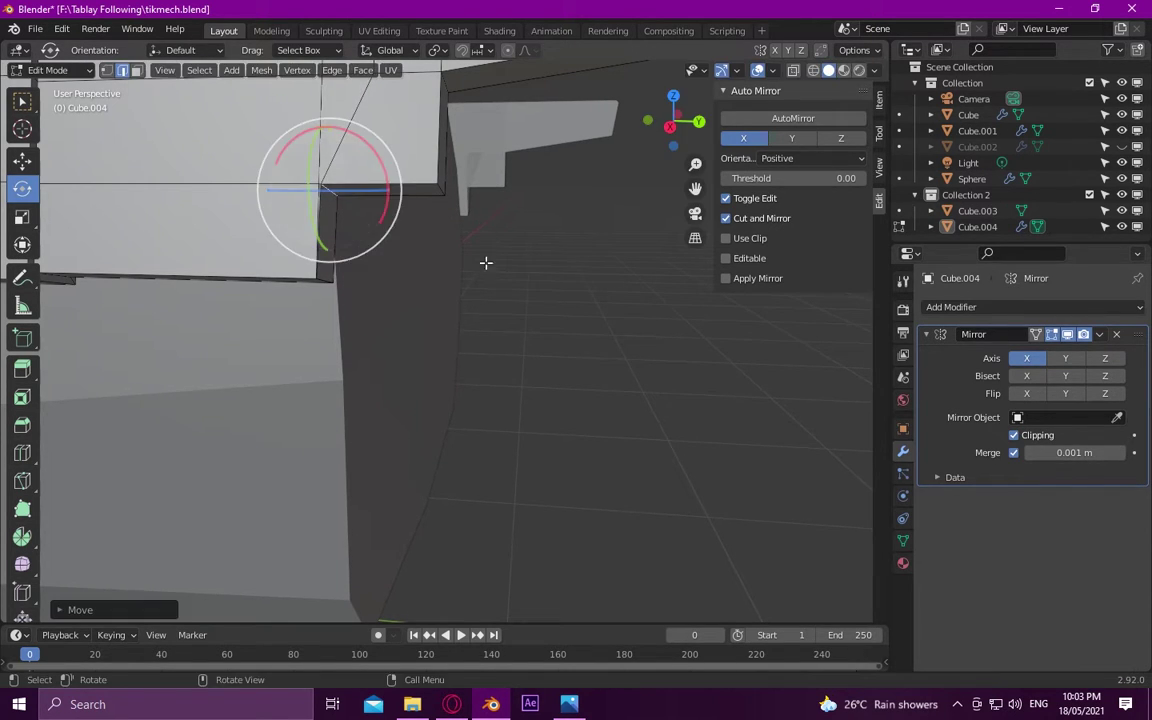
pyautogui.moveTo(486, 260)
pyautogui.mouseDown(button='middle')
pyautogui.moveTo(295, 413)
pyautogui.moveTo(301, 342)
pyautogui.mouseUp(button='middle')
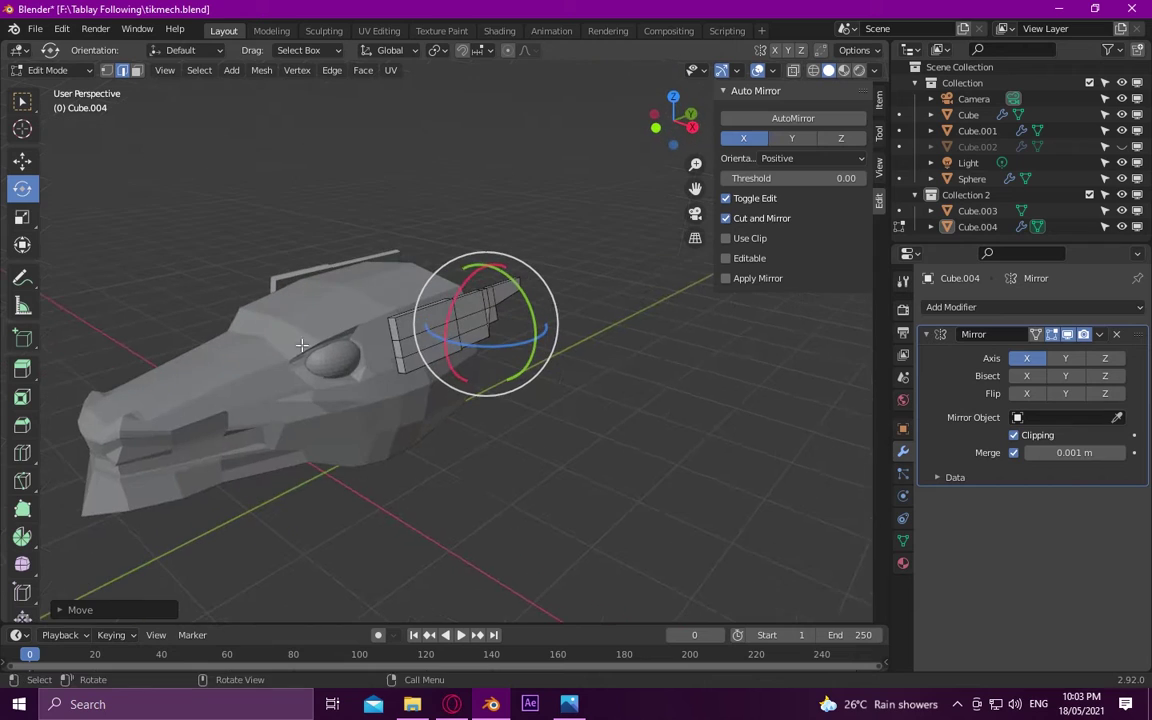
pyautogui.hotkey('alt', 'Tab')
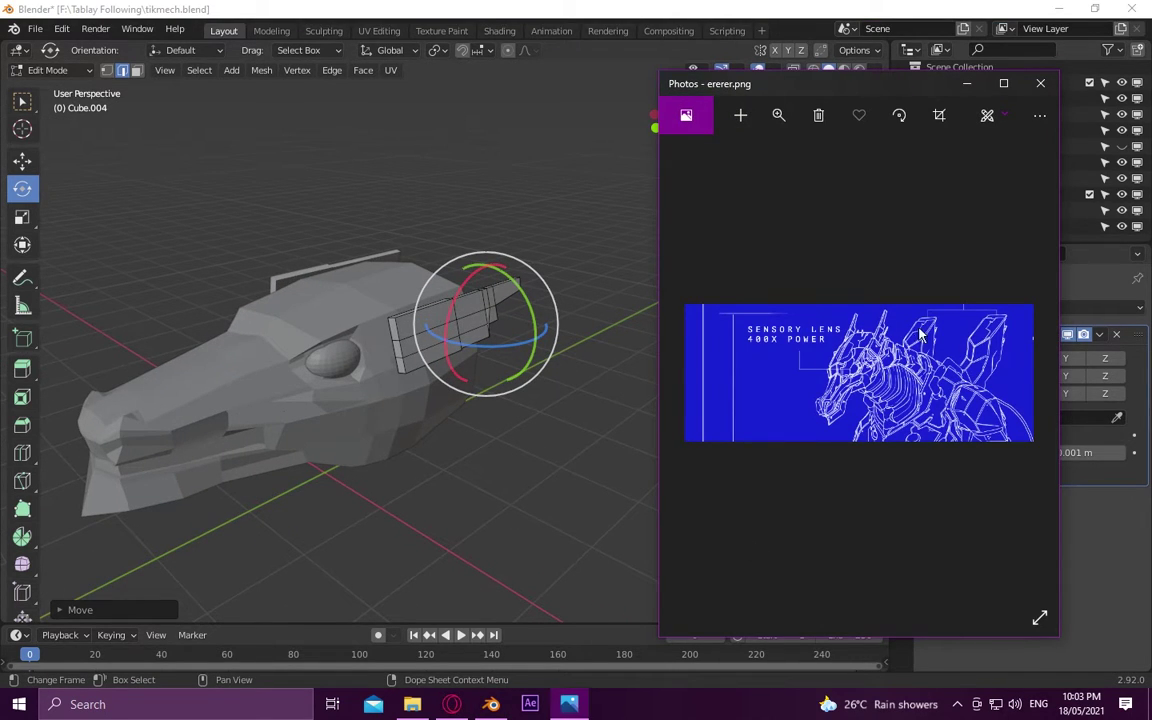
# Add one edge loop across the fin ear, then two more loops along it
pyautogui.scroll(2, 921, 335)
pyautogui.hotkey('alt', 'Tab')
pyautogui.moveTo(458, 470)
pyautogui.mouseDown(button='middle')
pyautogui.moveTo(200, 504)
pyautogui.moveTo(396, 300)
pyautogui.moveTo(373, 393)
pyautogui.mouseUp(button='middle')
pyautogui.scroll(5, 373, 393)
pyautogui.scroll(3, 301, 321)
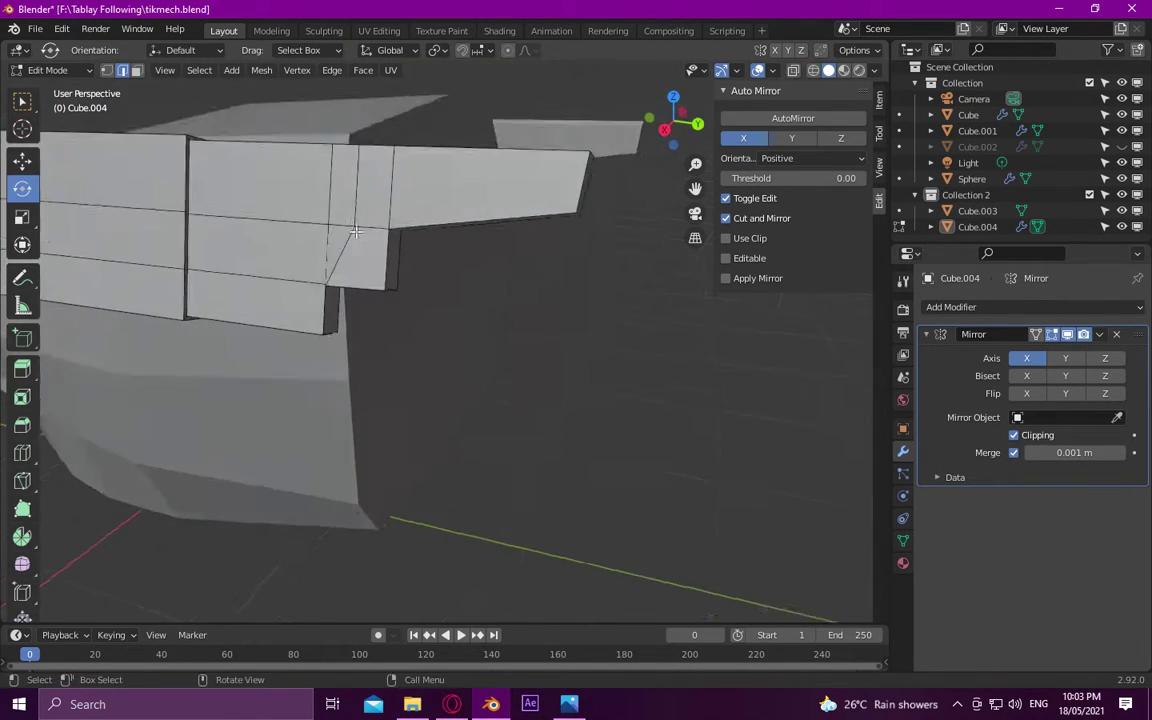
pyautogui.scroll(3, 356, 231)
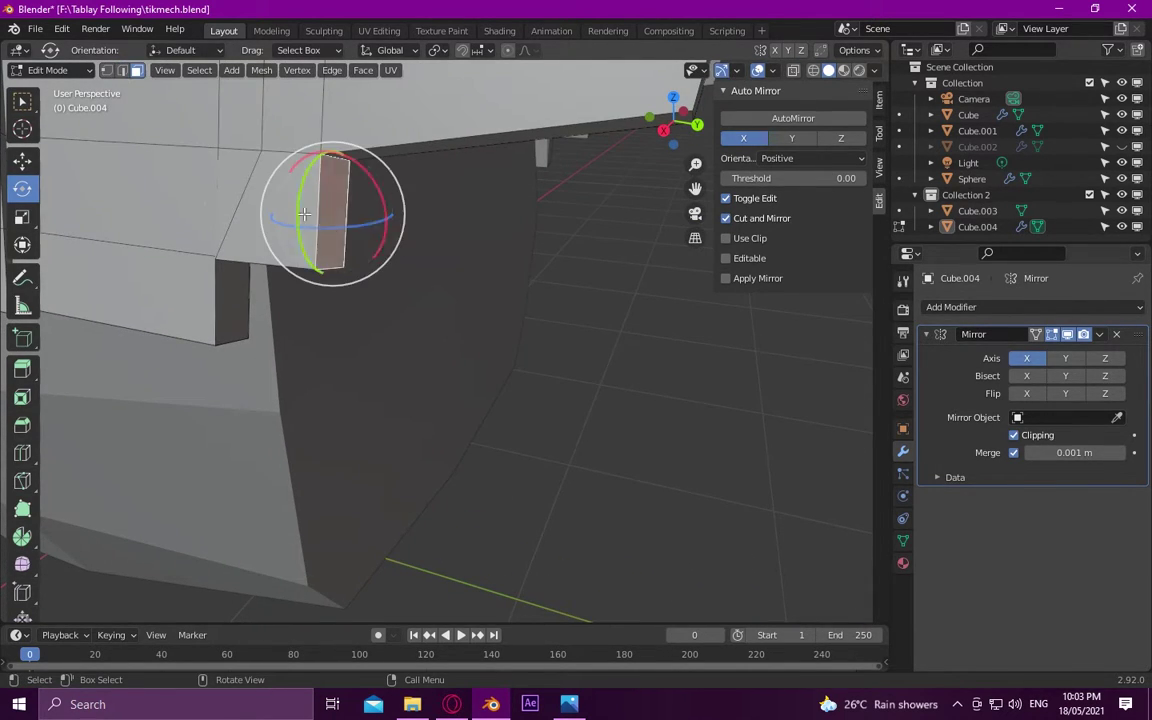
pyautogui.hotkey('ctrl', 'r')
pyautogui.click(300, 192)
pyautogui.click(306, 188)
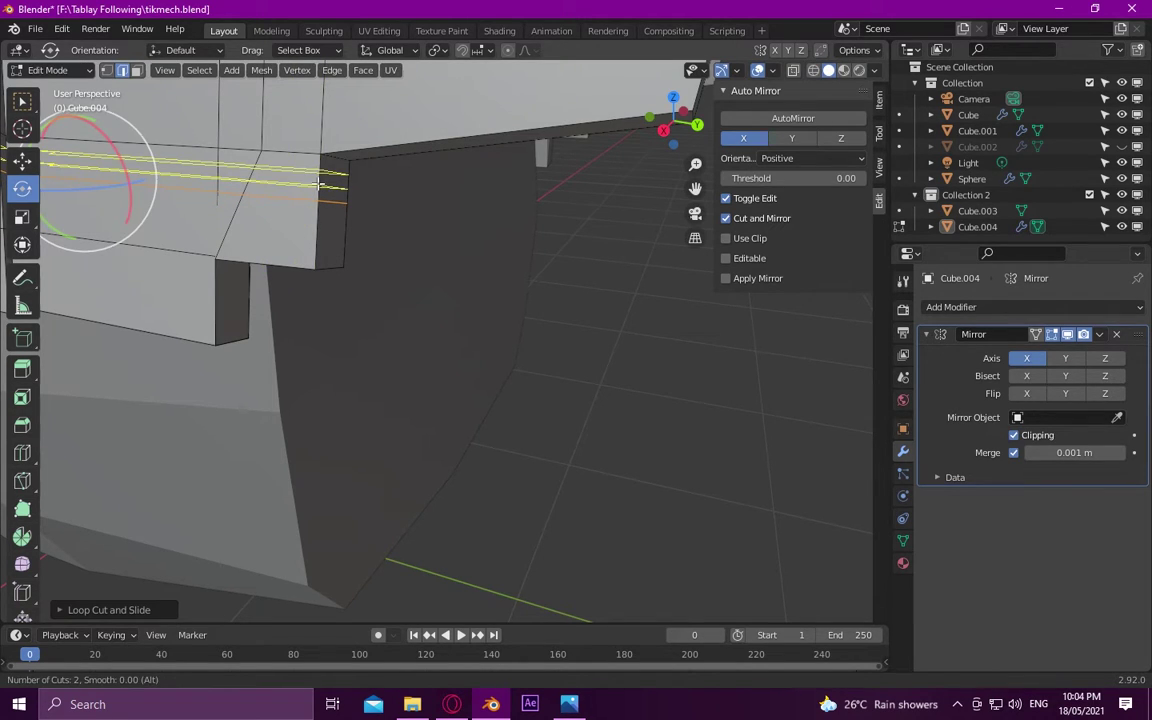
pyautogui.click(316, 183)
pyautogui.click(335, 180)
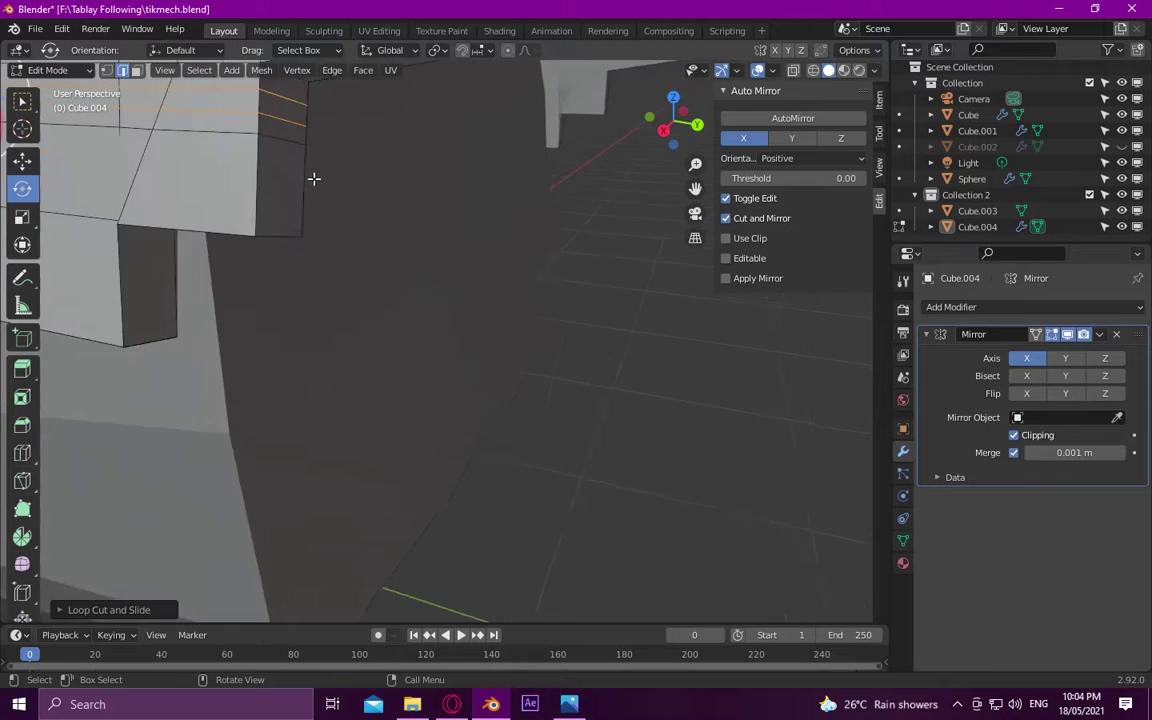
# Pull the fin's inner corner into shape, box-select the fin, and toggle X-ray
pyautogui.moveTo(314, 180); pyautogui.dragTo(380, 211, button='middle')
pyautogui.moveTo(450, 211)
pyautogui.mouseDown(button='middle')
pyautogui.moveTo(414, 165)
pyautogui.moveTo(347, 442)
pyautogui.moveTo(386, 200)
pyautogui.mouseUp(button='middle')
pyautogui.moveTo(386, 200); pyautogui.dragTo(387, 232)
pyautogui.press('g')
pyautogui.click(387, 232)
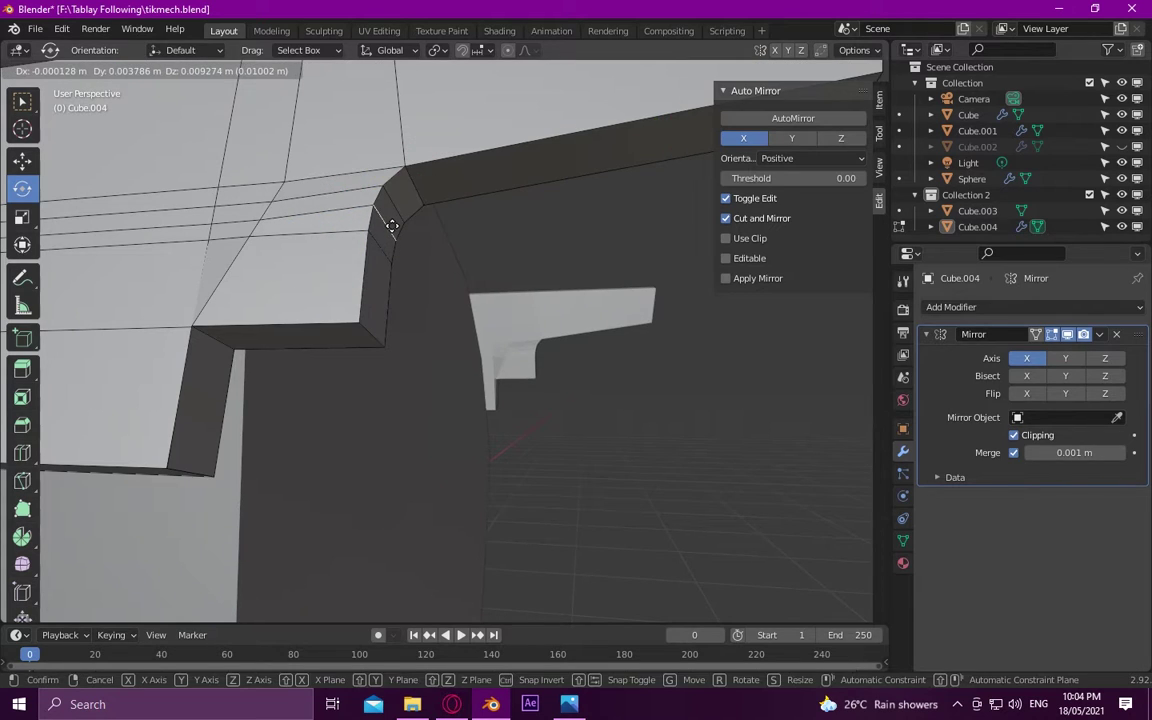
pyautogui.moveTo(387, 232)
pyautogui.mouseDown(button='middle')
pyautogui.moveTo(296, 398)
pyautogui.moveTo(508, 365)
pyautogui.mouseUp(button='middle')
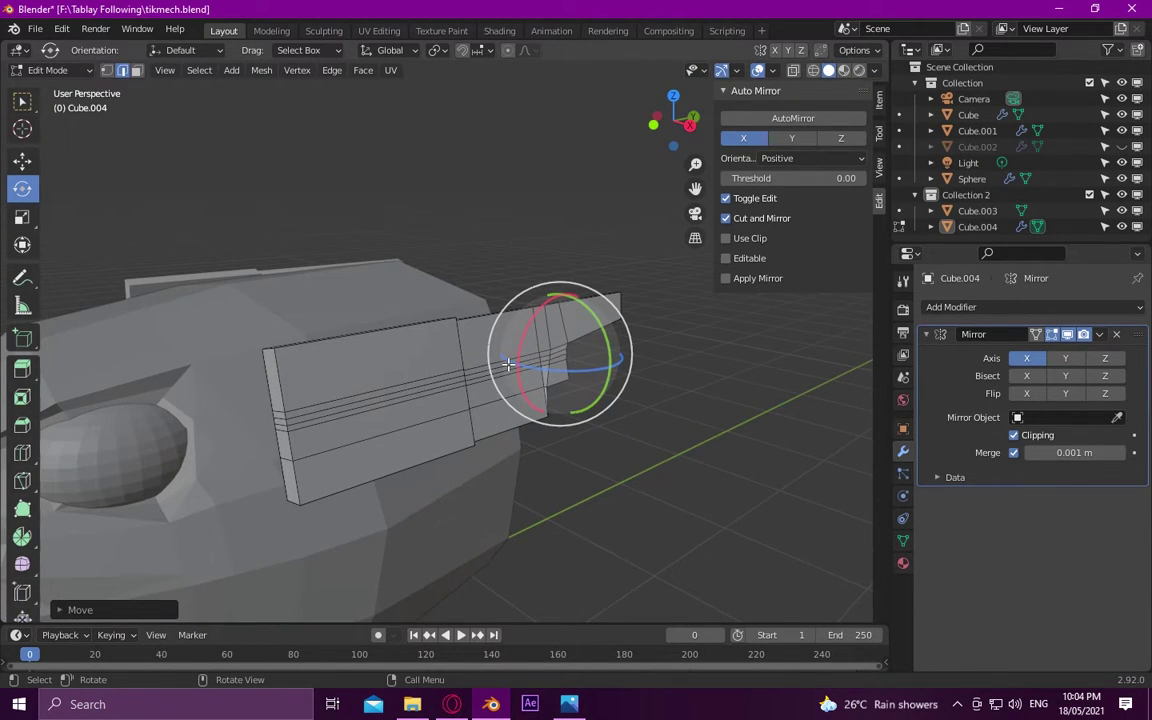
pyautogui.moveTo(401, 357); pyautogui.dragTo(398, 380, button='middle')
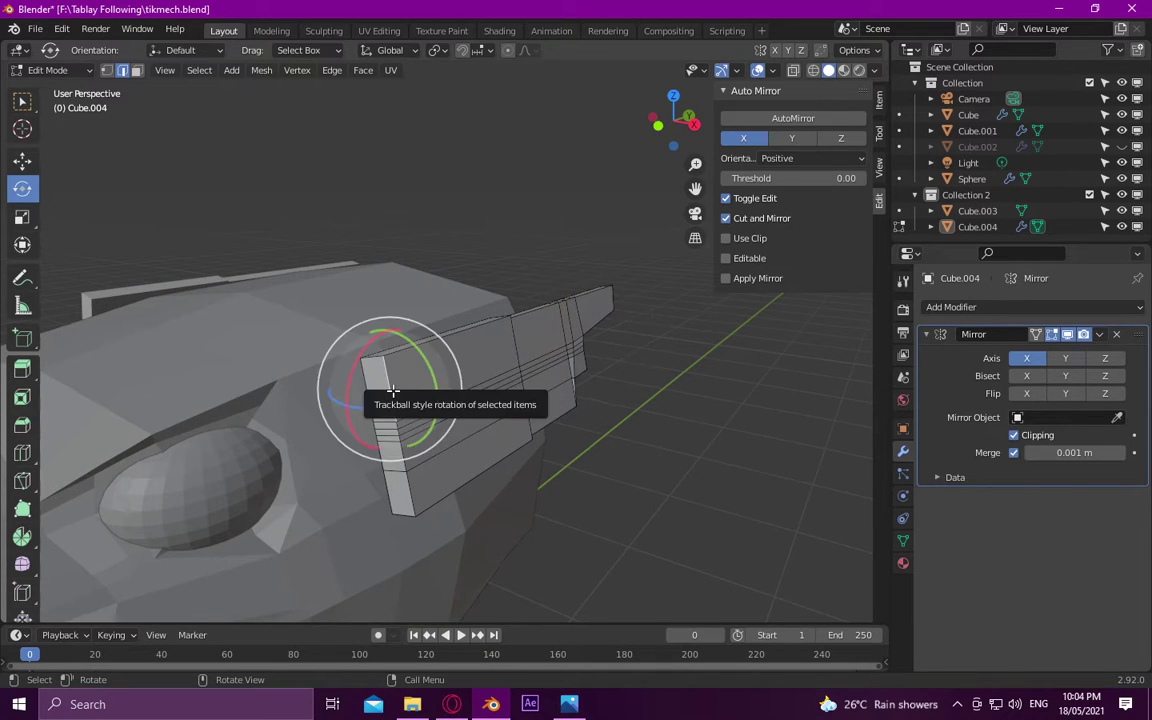
pyautogui.moveTo(303, 198); pyautogui.dragTo(622, 602)
pyautogui.hotkey('alt', 'z')
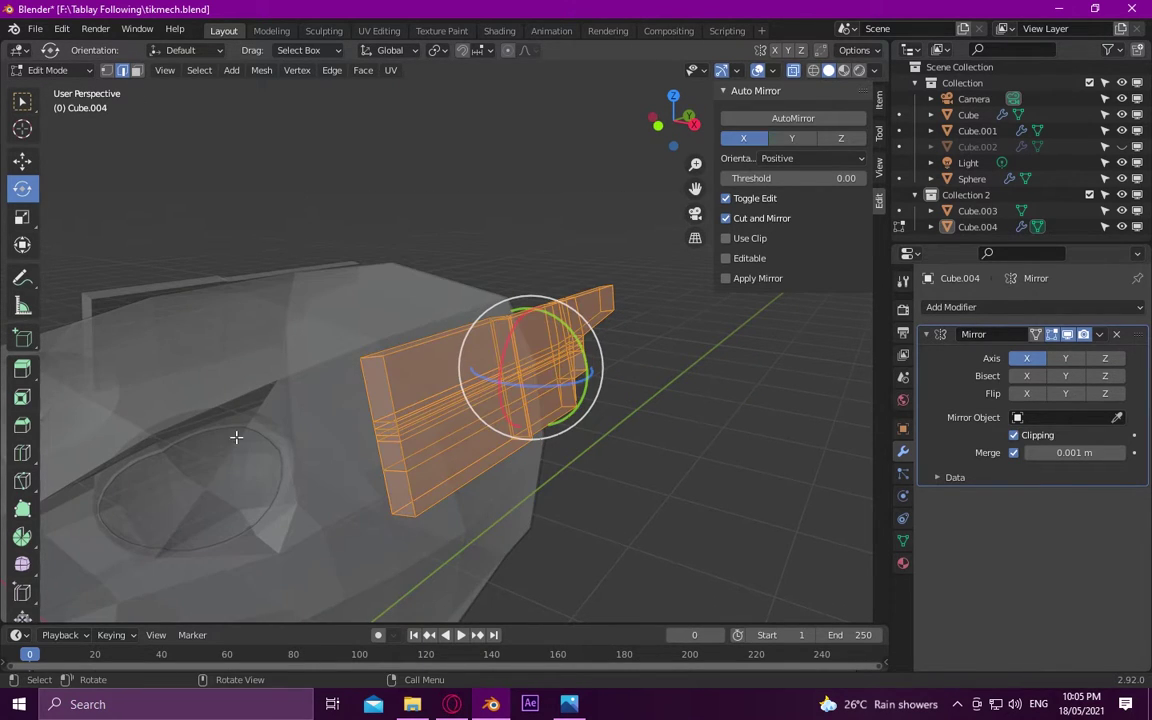
# Bevel the fin ear's selected edges with a slight width
pyautogui.click(36, 437)
pyautogui.moveTo(581, 366); pyautogui.dragTo(587, 366)
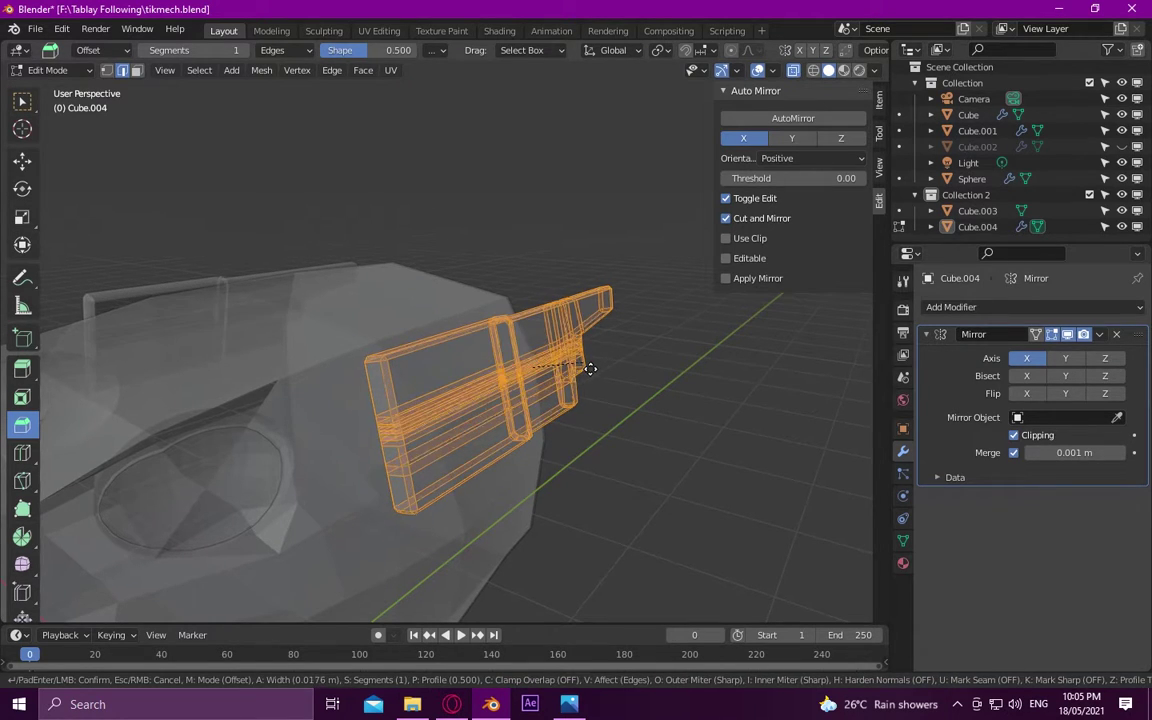
pyautogui.moveTo(587, 366); pyautogui.dragTo(587, 367)
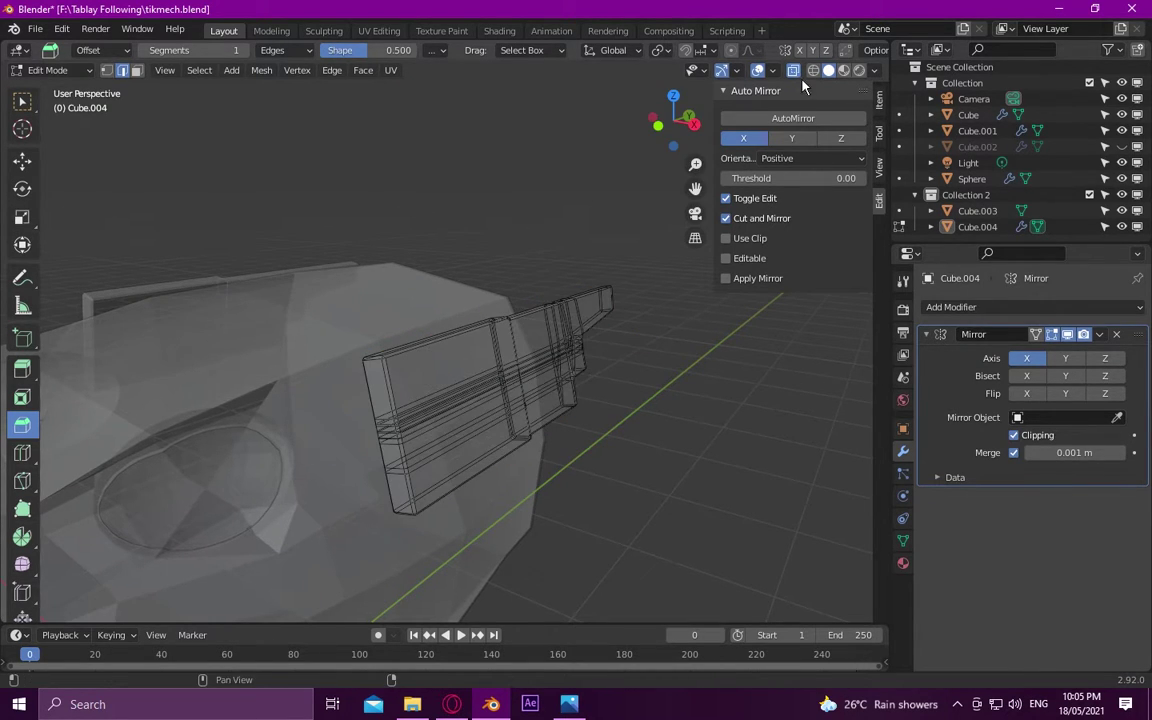
pyautogui.moveTo(803, 88)
pyautogui.mouseDown(button='middle')
pyautogui.moveTo(252, 370)
pyautogui.moveTo(134, 568)
pyautogui.mouseUp(button='middle')
pyautogui.scroll(5, 213, 406)
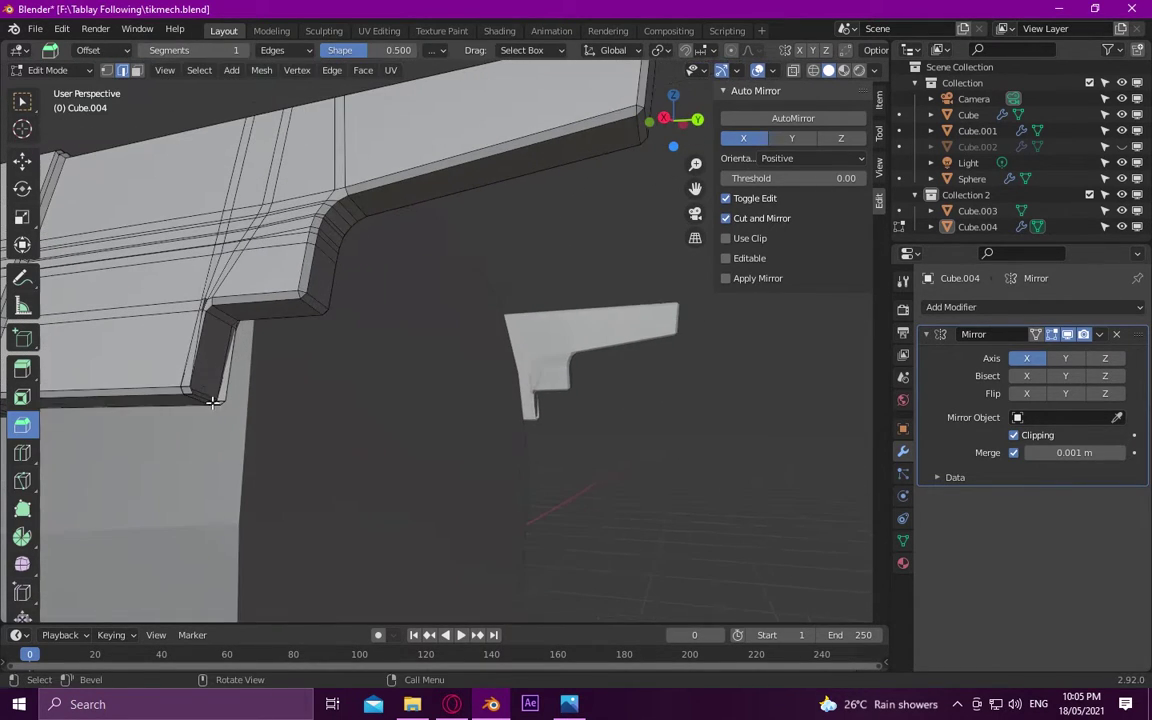
# Select the small face at the fin's inner corner and inset it
pyautogui.press('3')
pyautogui.click(218, 365)
pyautogui.press('w')
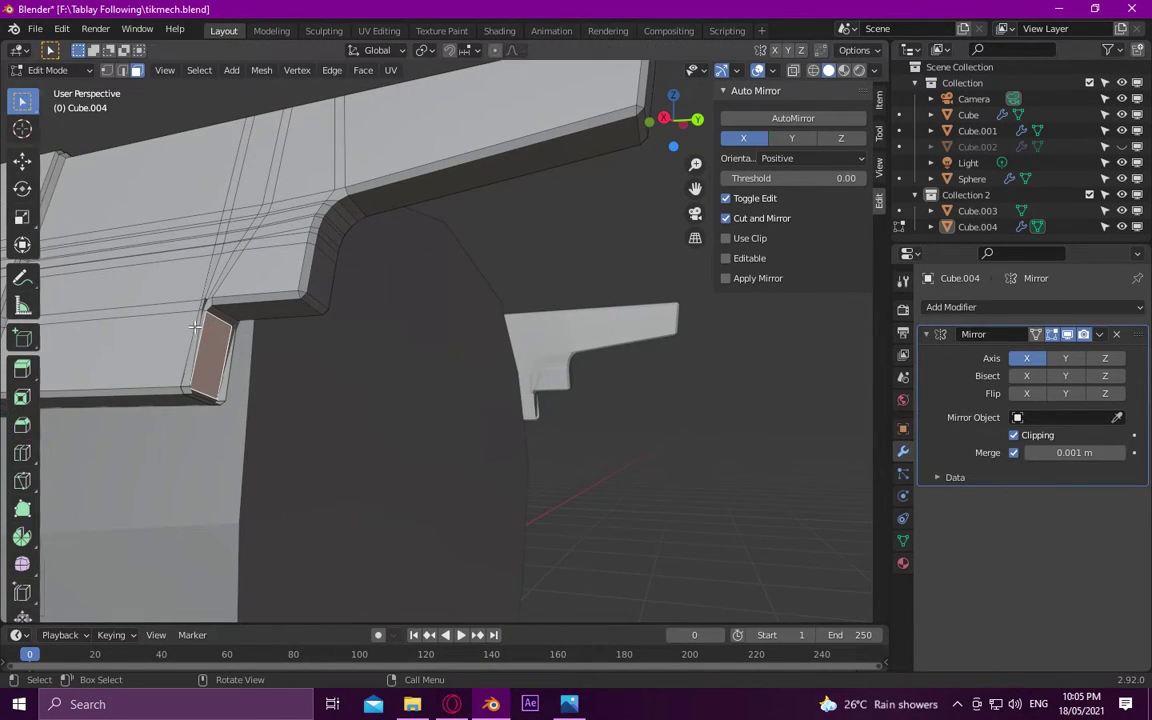
pyautogui.press('i')
pyautogui.click(210, 350)
pyautogui.press('u')
pyautogui.click(224, 362)
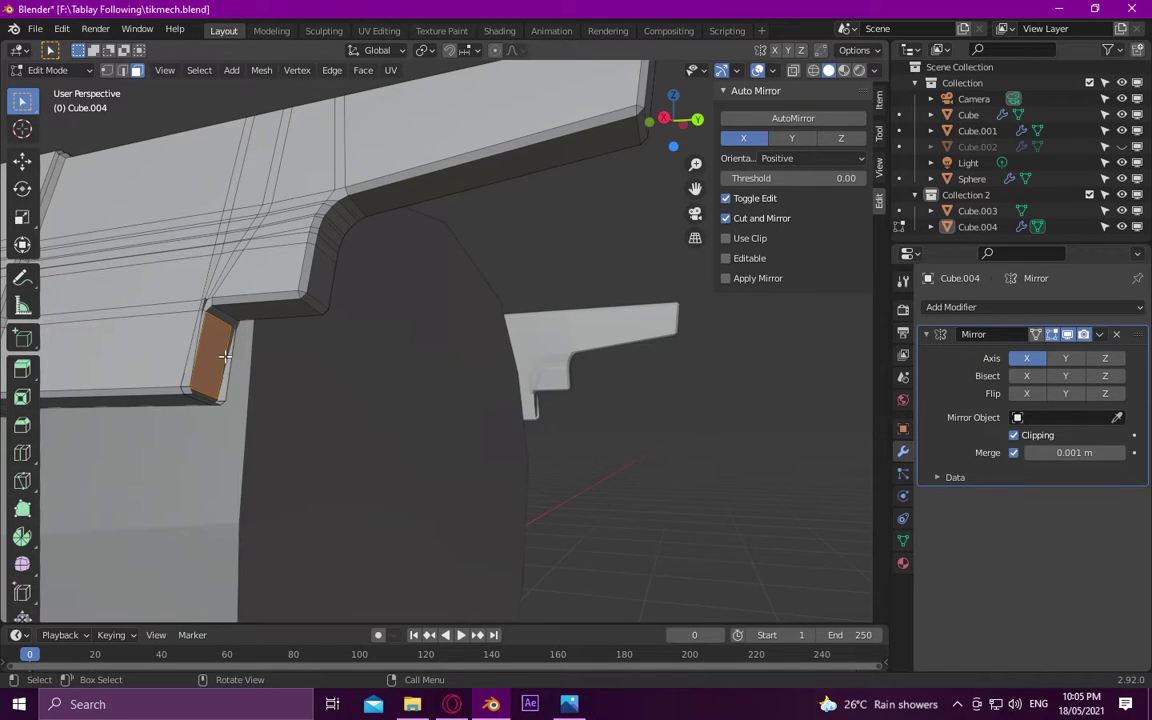
pyautogui.press('i')
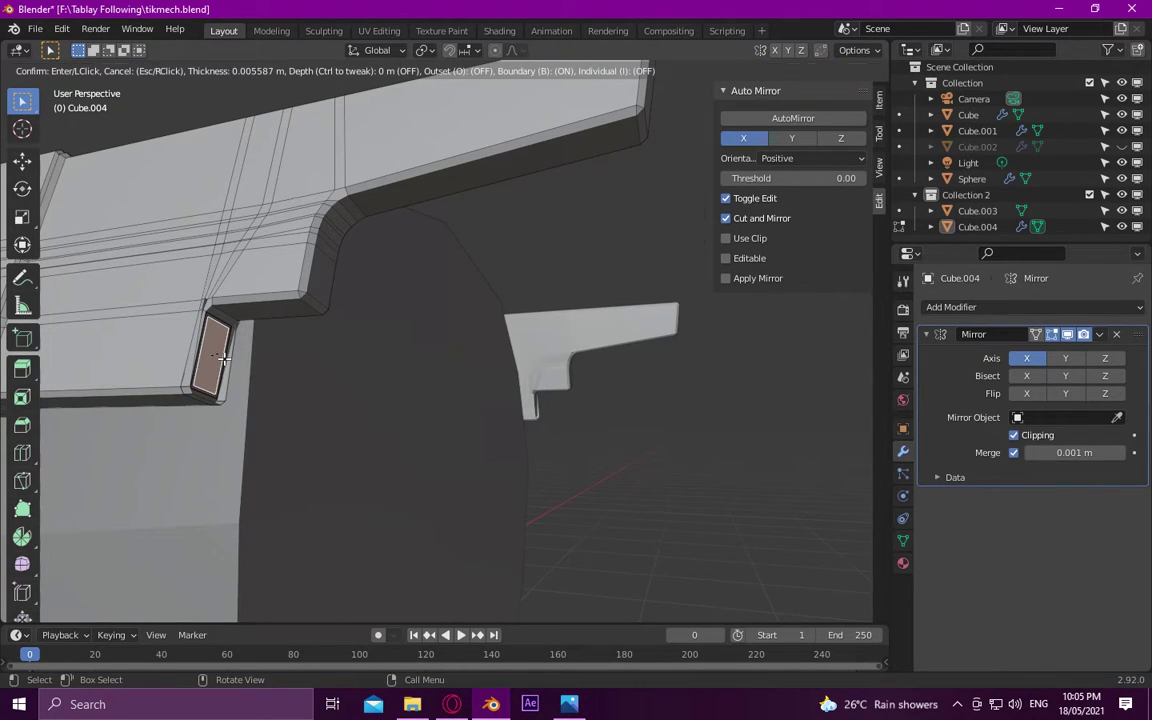
pyautogui.click(224, 360)
# Start moving the inset face along Y, then cancel the move
pyautogui.moveTo(224, 360); pyautogui.dragTo(145, 364, button='middle')
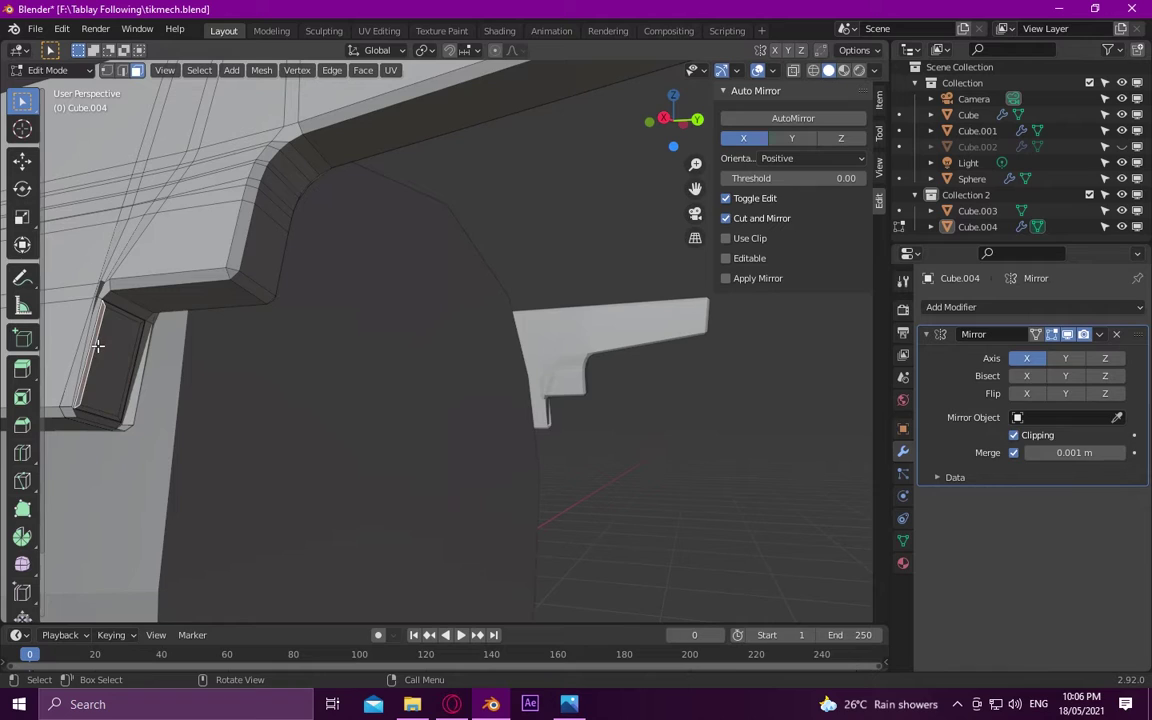
pyautogui.press('g')
pyautogui.press('y')
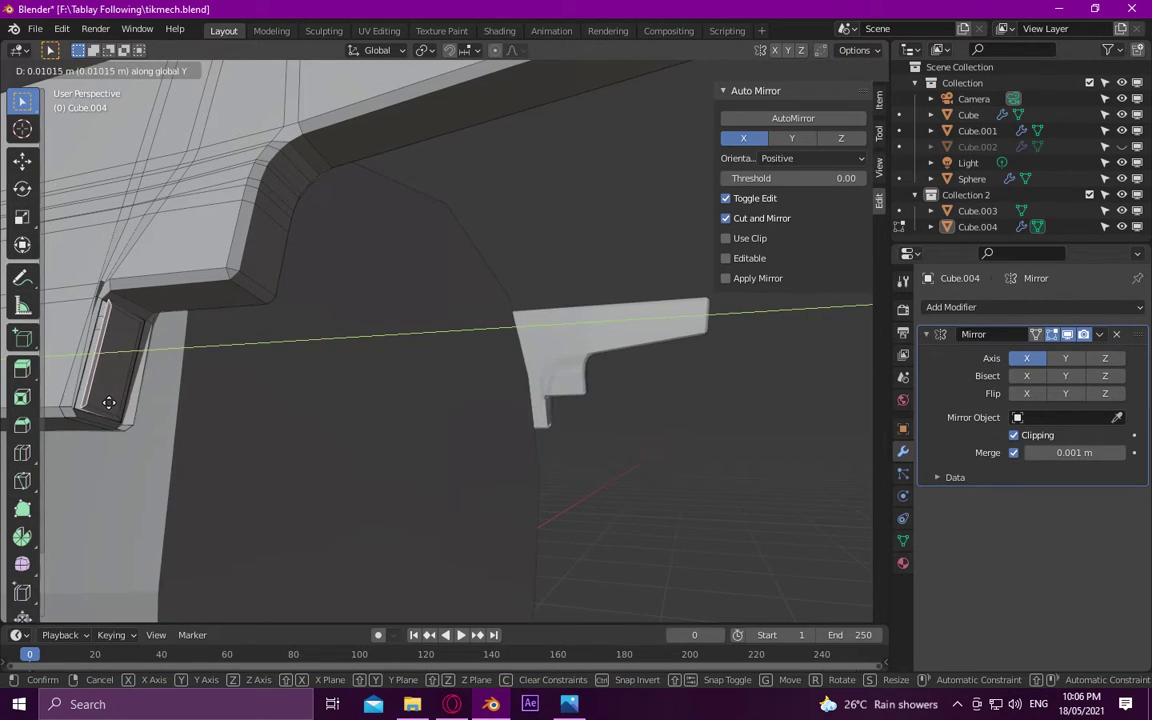
pyautogui.rightClick(101, 383)
# Extrude the panel's end face outward and scale it smaller, checking the reference image
pyautogui.press('e')
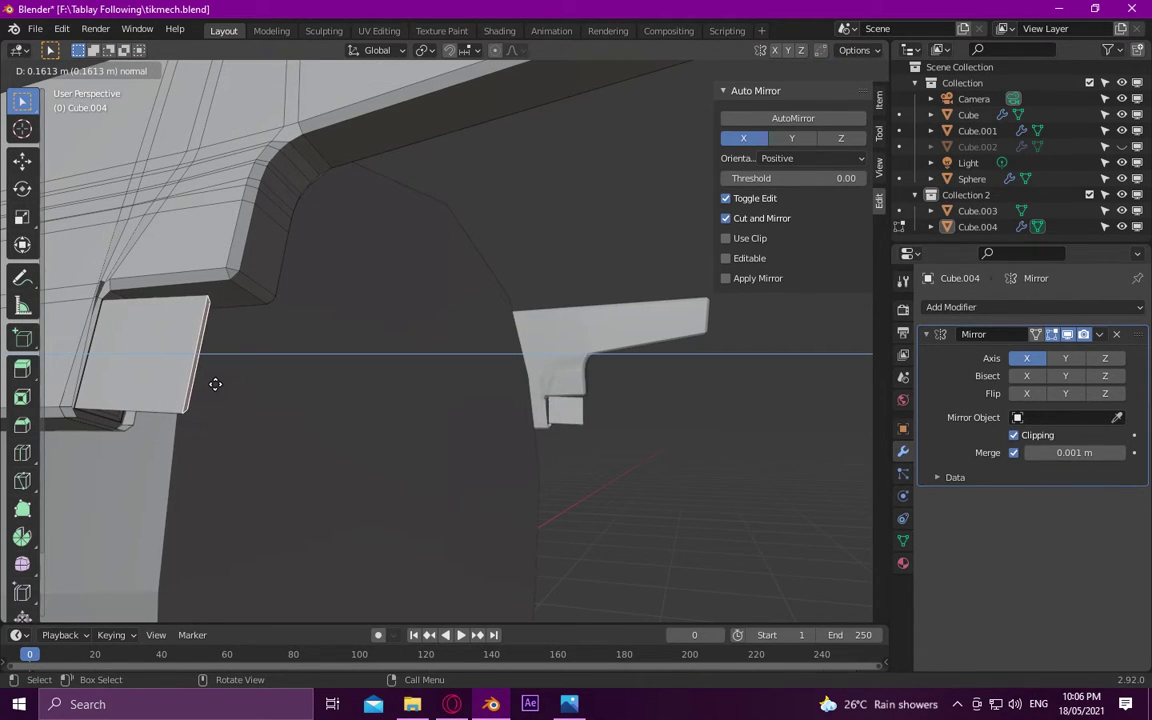
pyautogui.click(228, 383)
pyautogui.press('s')
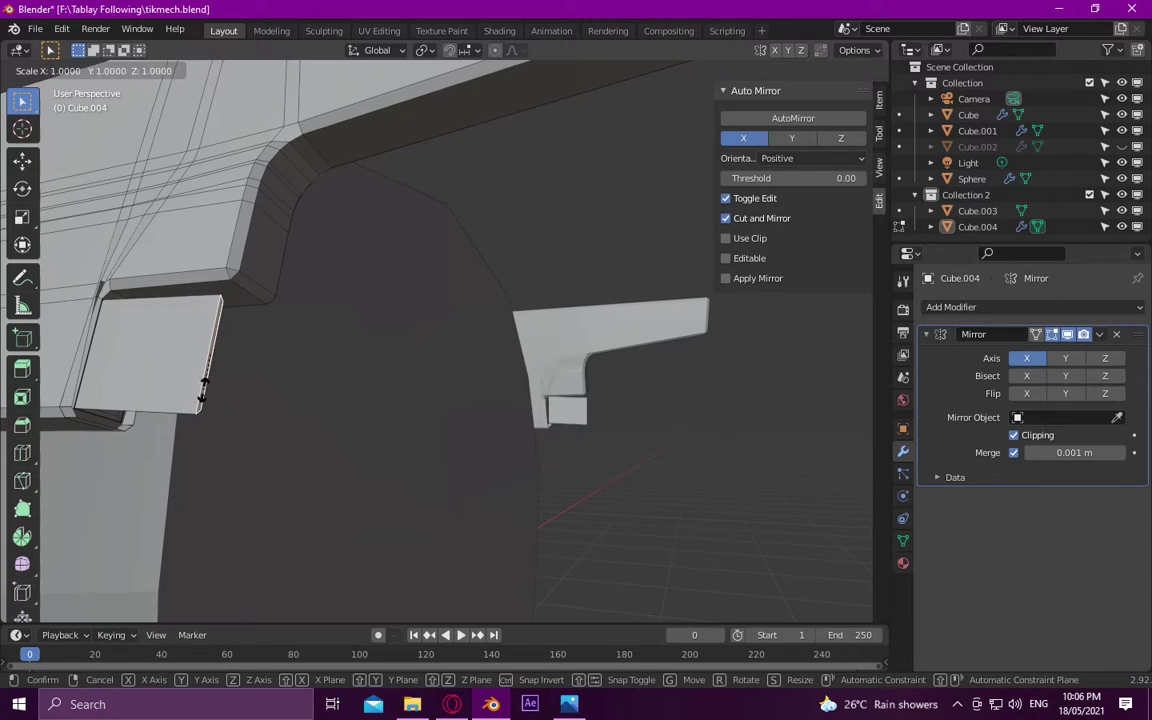
pyautogui.click(205, 378)
pyautogui.scroll(-3, 205, 378)
pyautogui.moveTo(300, 380); pyautogui.dragTo(420, 420, button='middle')
pyautogui.click(569, 704)
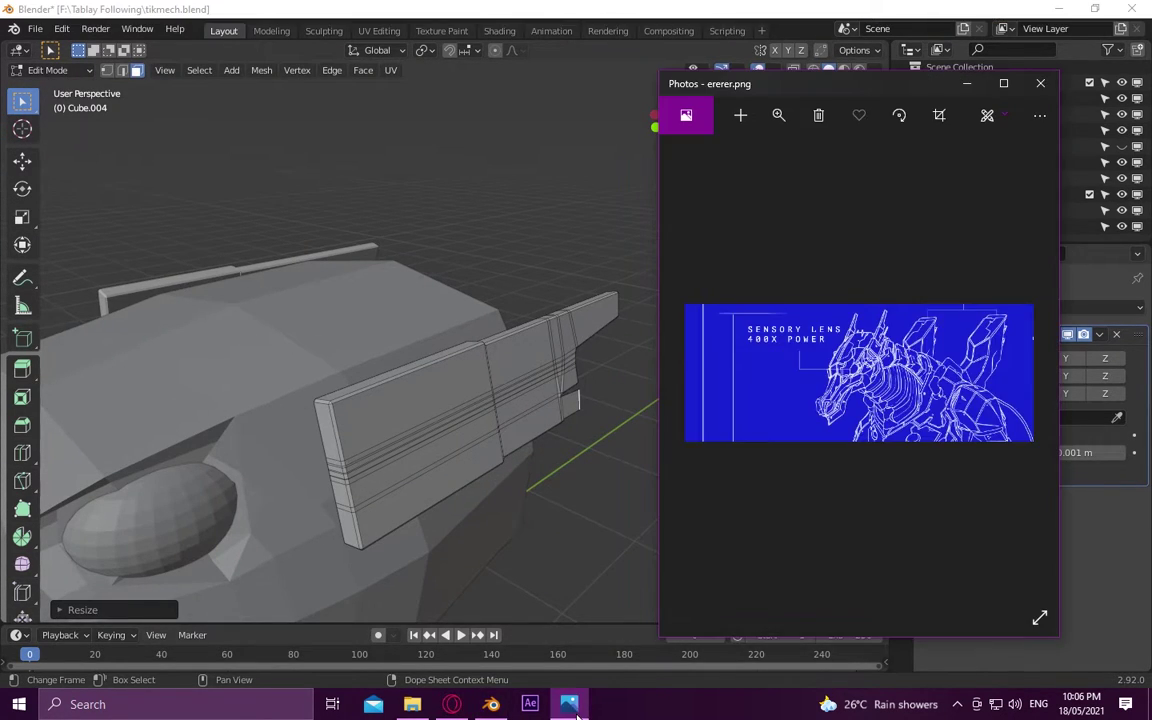
pyautogui.click(569, 704)
pyautogui.scroll(3, 460, 340)
pyautogui.scroll(3, 352, 415)
pyautogui.moveTo(352, 415); pyautogui.dragTo(233, 448, button='middle')
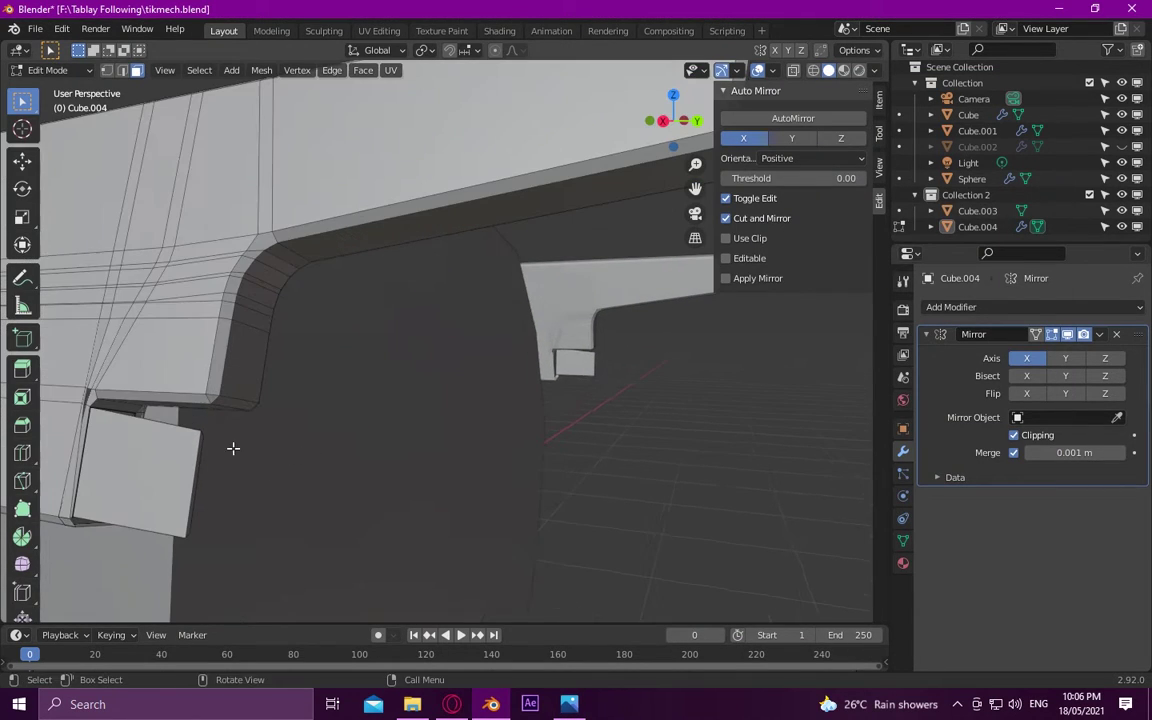
# Move the end face along Z, then extrude, shrink and push out a second short section
pyautogui.press('g')
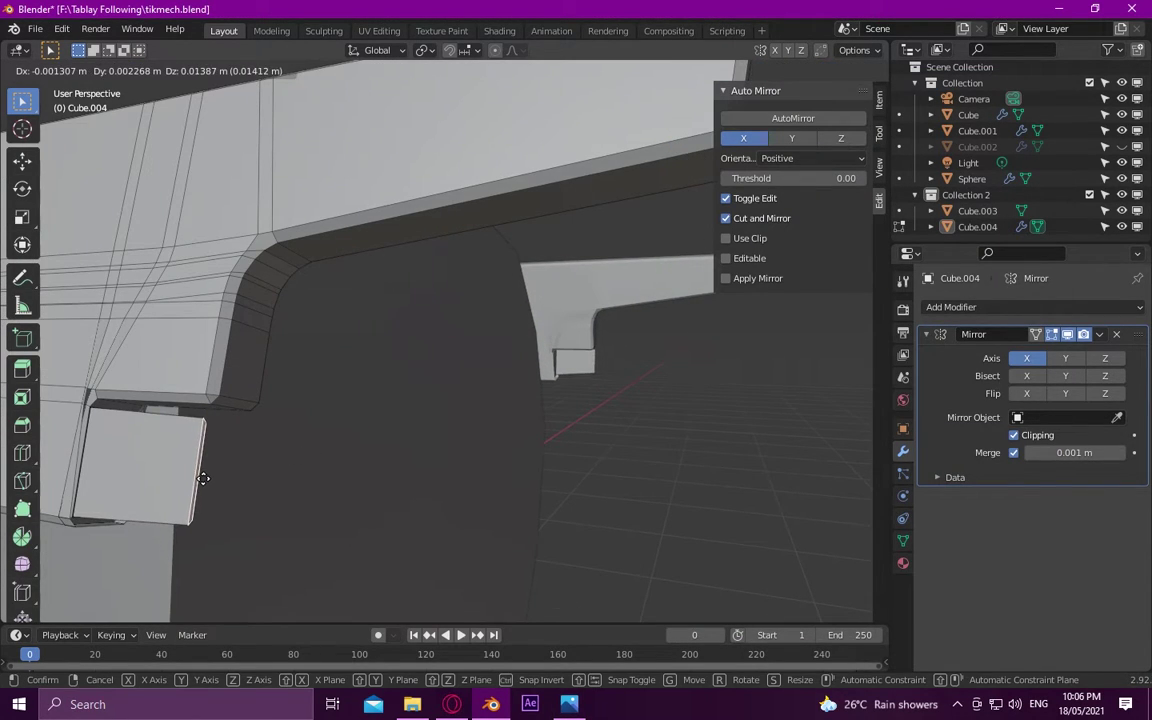
pyautogui.press('z')
pyautogui.press('z')
pyautogui.click(210, 480)
pyautogui.press('e')
pyautogui.rightClick(268, 482)
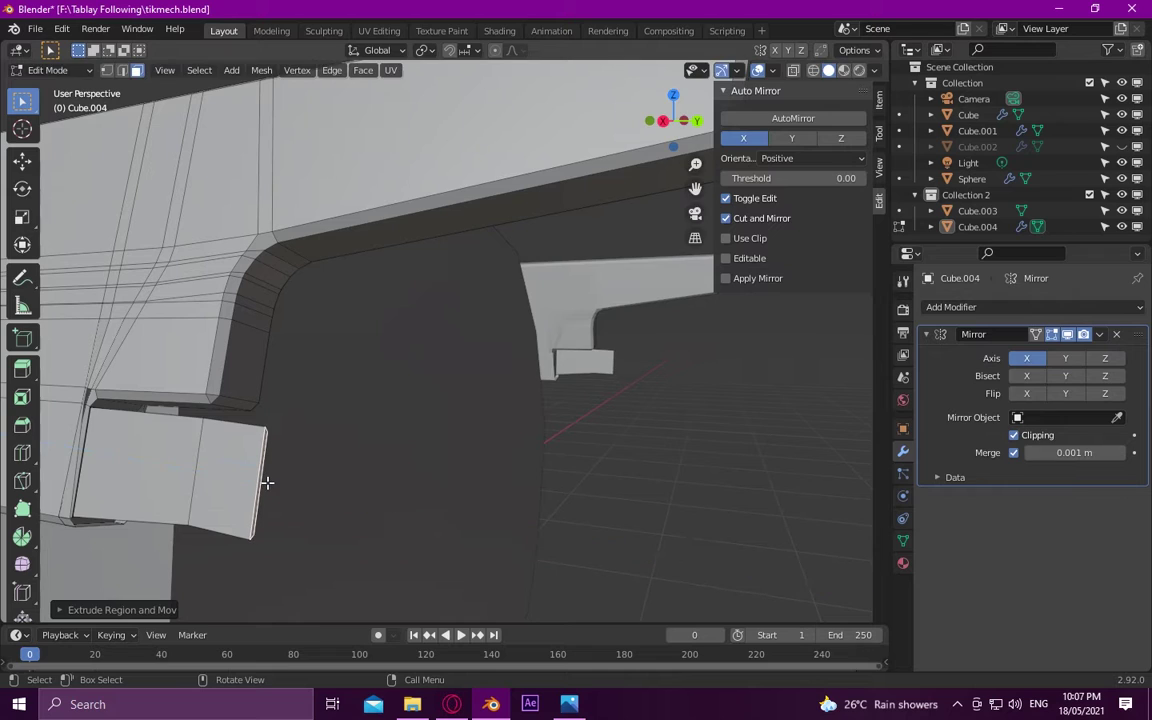
pyautogui.press('s')
pyautogui.click(262, 480)
pyautogui.press('g')
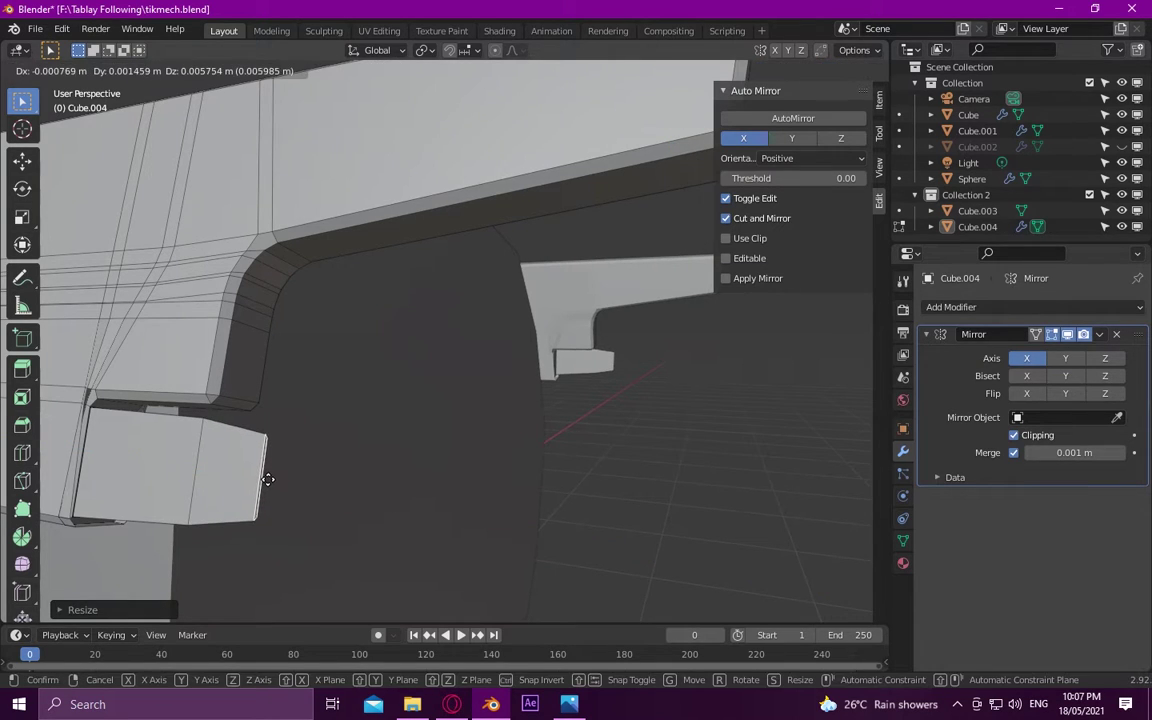
pyautogui.click(271, 475)
pyautogui.moveTo(267, 476)
pyautogui.mouseDown(button='middle')
pyautogui.moveTo(386, 455)
pyautogui.moveTo(456, 540)
pyautogui.mouseUp(button='middle')
pyautogui.scroll(-5, 382, 465)
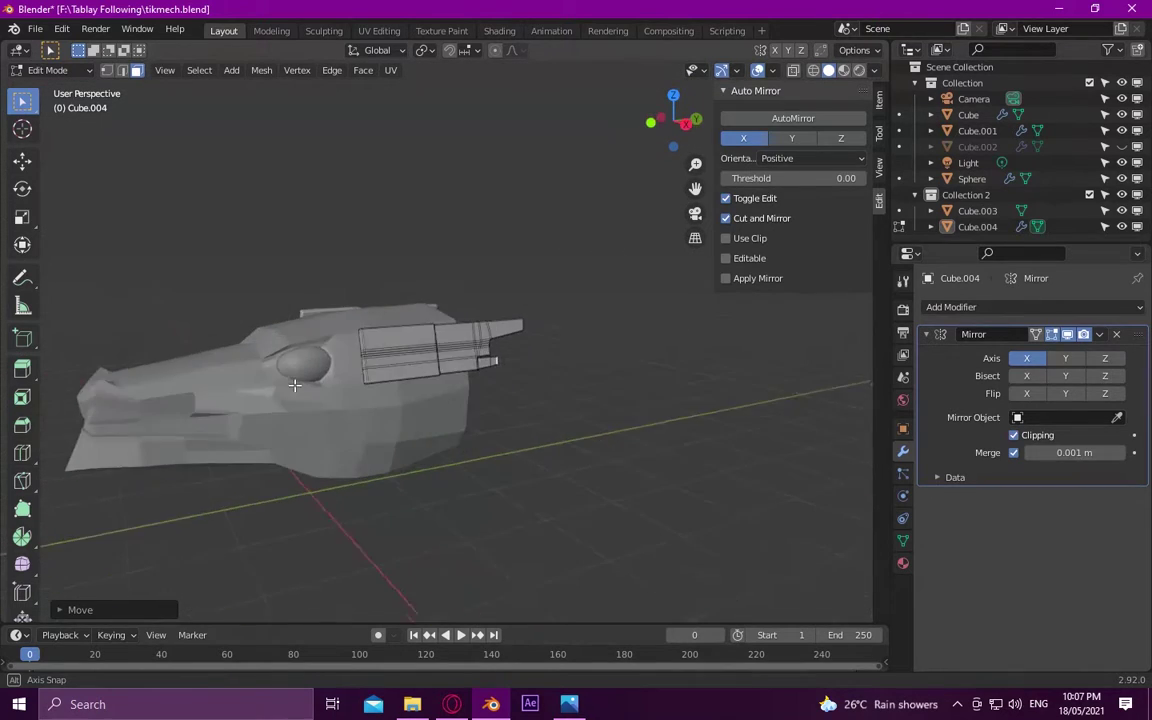
# In edge mode, lower the side panel's top front edge into a slant
pyautogui.hotkey('alt', 'Tab')
pyautogui.hotkey('alt', 'Tab')
pyautogui.scroll(5, 445, 316)
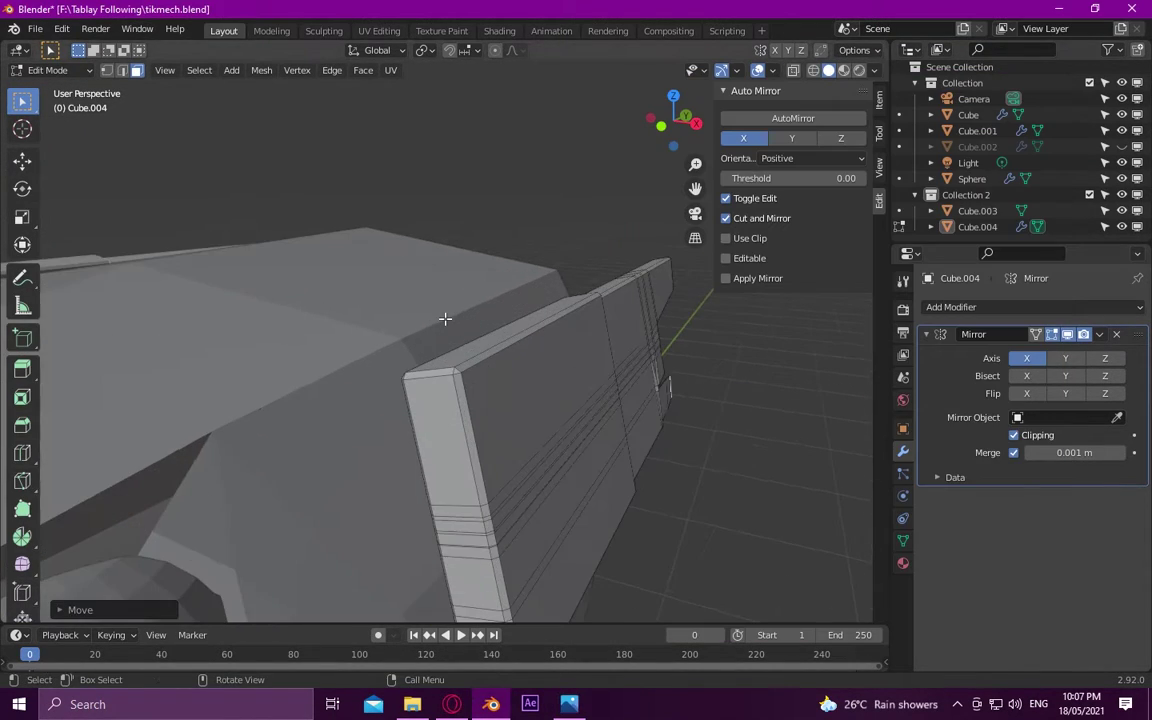
pyautogui.moveTo(445, 316); pyautogui.dragTo(436, 307, button='middle')
pyautogui.scroll(-2, 438, 305)
pyautogui.scroll(-2, 443, 310)
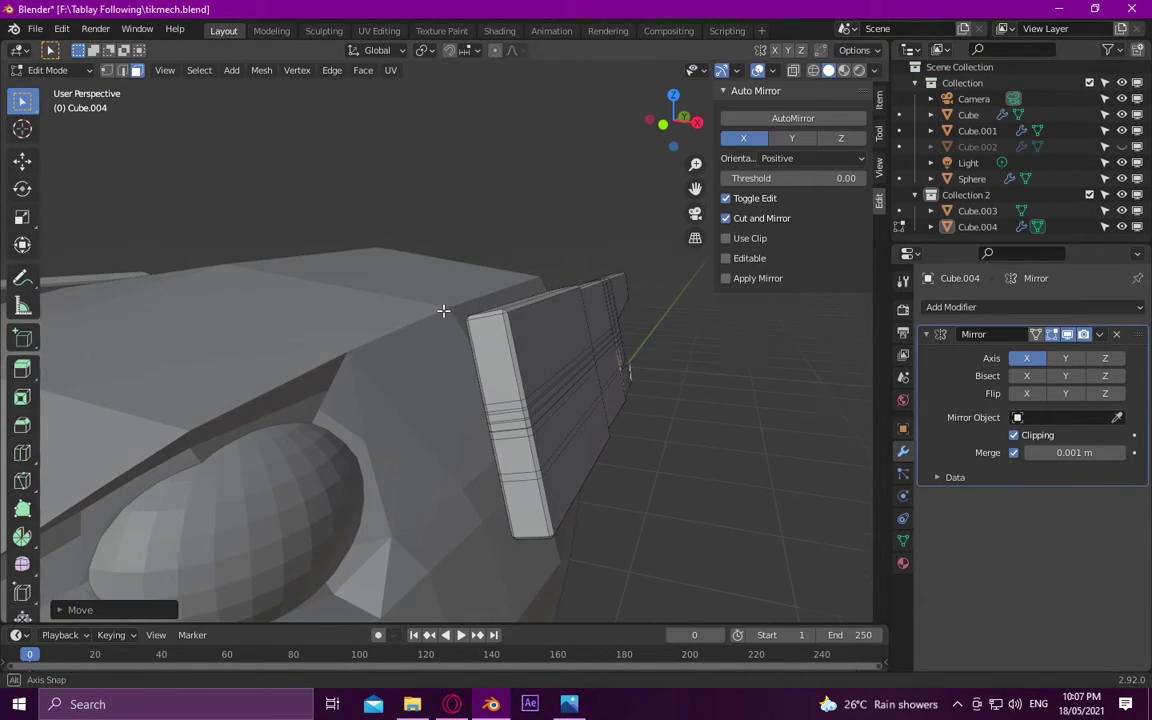
pyautogui.keyDown('ctrl'); pyautogui.click(526, 316); pyautogui.keyUp('ctrl')
pyautogui.press('2')
pyautogui.keyDown('ctrl'); pyautogui.click(532, 309); pyautogui.keyUp('ctrl')
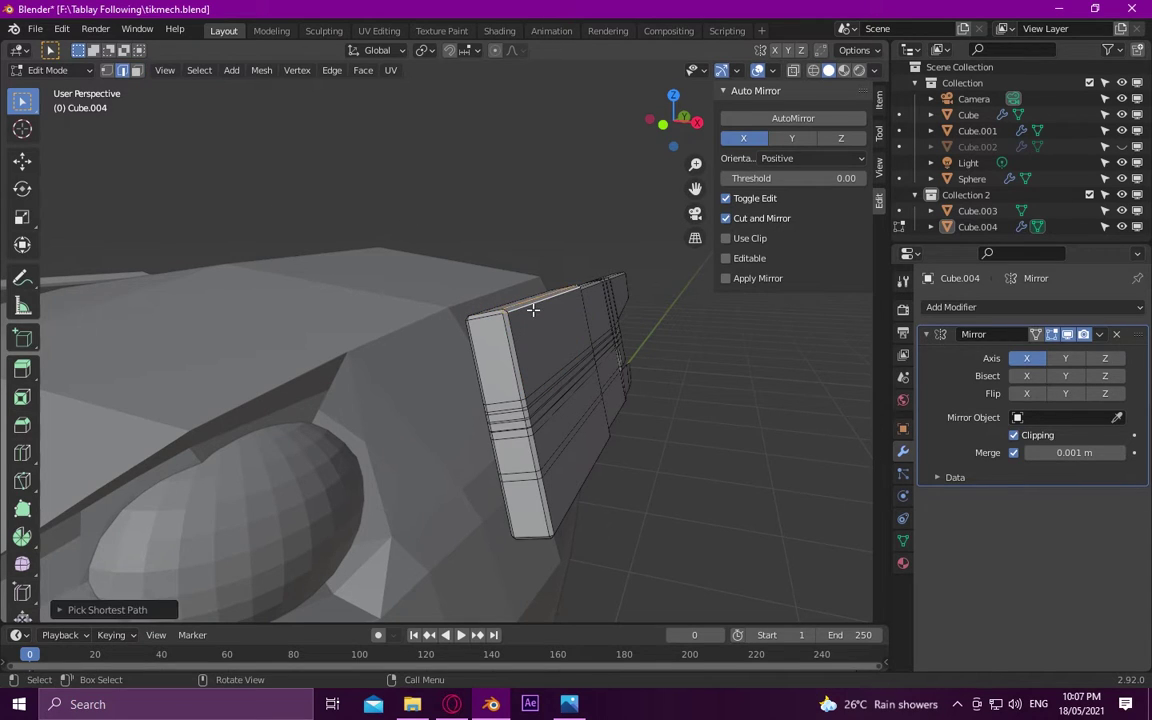
pyautogui.press('g')
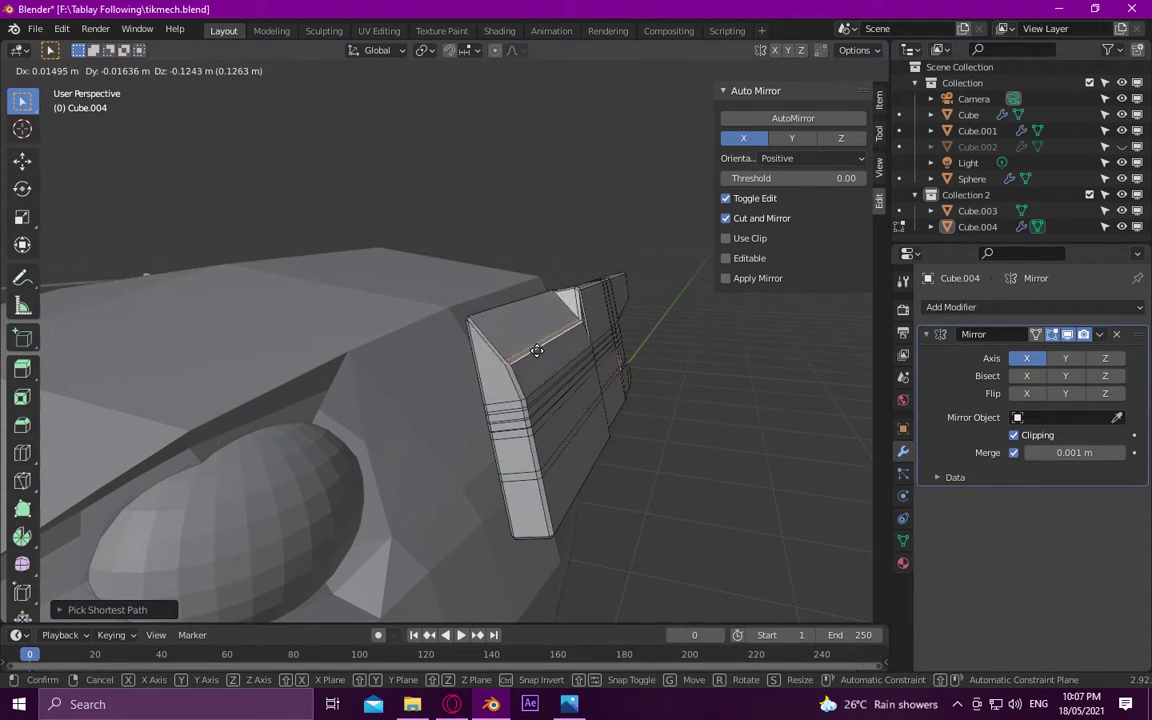
pyautogui.click(533, 314)
# Move two more panel edges to chamfer the front and lower corners, then view the reference
pyautogui.moveTo(533, 314); pyautogui.dragTo(653, 340, button='middle')
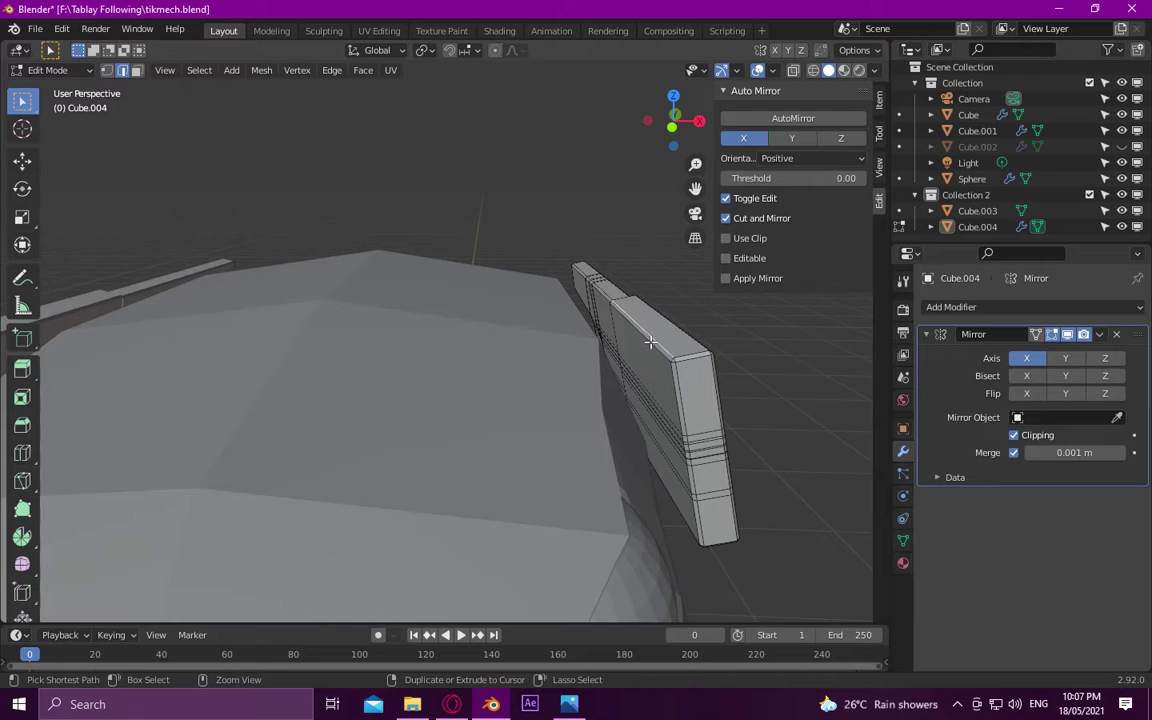
pyautogui.press('g')
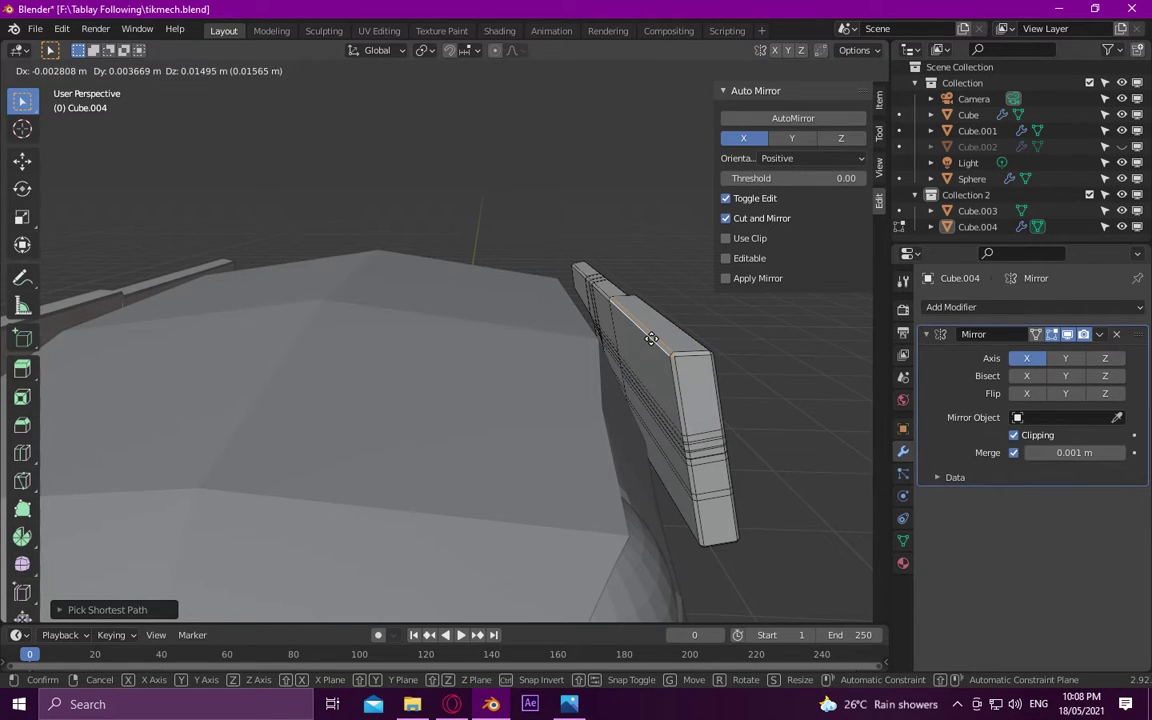
pyautogui.click(651, 340)
pyautogui.moveTo(651, 340)
pyautogui.mouseDown(button='middle')
pyautogui.moveTo(617, 298)
pyautogui.moveTo(617, 279)
pyautogui.mouseUp(button='middle')
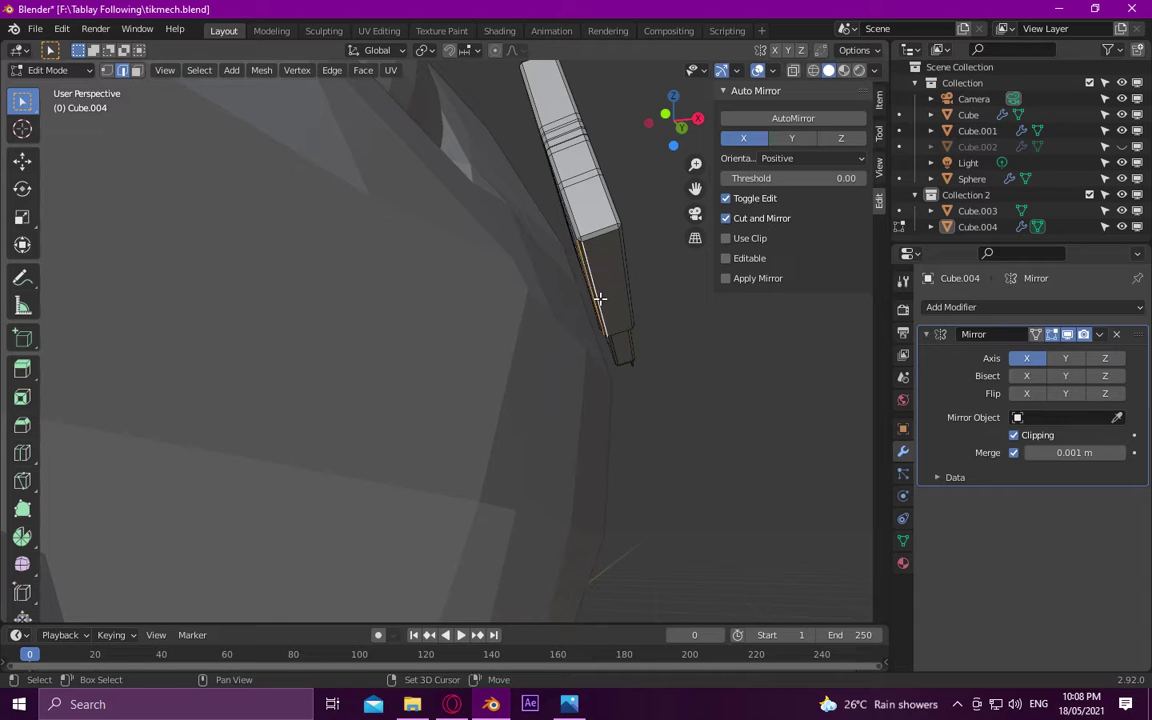
pyautogui.press('g')
pyautogui.click(603, 304)
pyautogui.moveTo(603, 304)
pyautogui.mouseDown(button='middle')
pyautogui.moveTo(489, 347)
pyautogui.moveTo(617, 360)
pyautogui.mouseUp(button='middle')
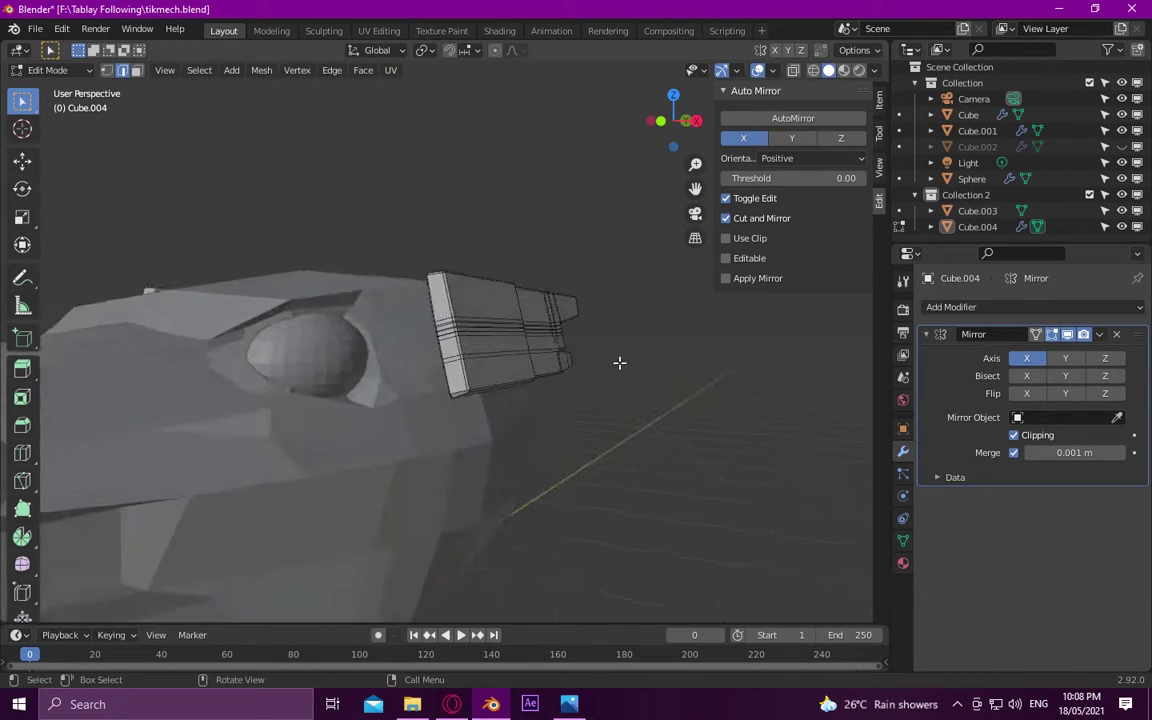
pyautogui.scroll(-5, 440, 558)
pyautogui.hotkey('alt', 'Tab')
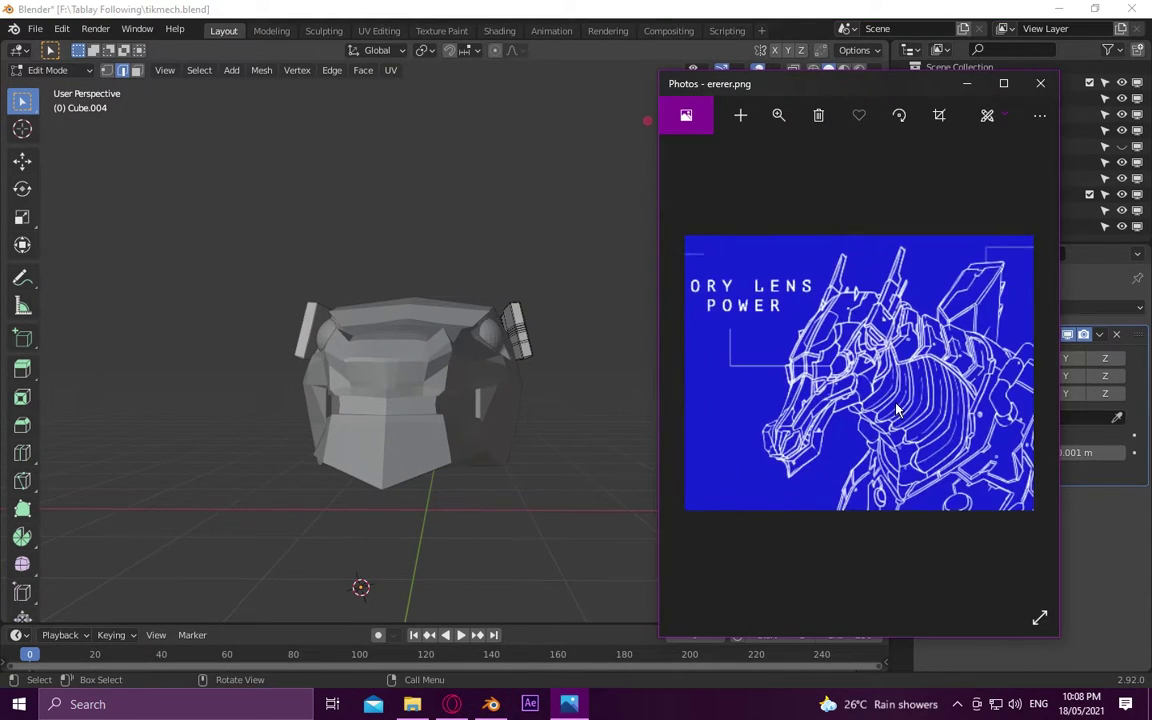
# Orbit to a front-left view of the head and rotate the selected panel part
pyautogui.moveTo(572, 363)
pyautogui.mouseDown(button='middle')
pyautogui.moveTo(555, 473)
pyautogui.moveTo(525, 357)
pyautogui.moveTo(532, 290)
pyautogui.mouseUp(button='middle')
pyautogui.moveTo(706, 252)
pyautogui.mouseDown(button='middle')
pyautogui.moveTo(501, 216)
pyautogui.moveTo(117, 88)
pyautogui.mouseUp(button='middle')
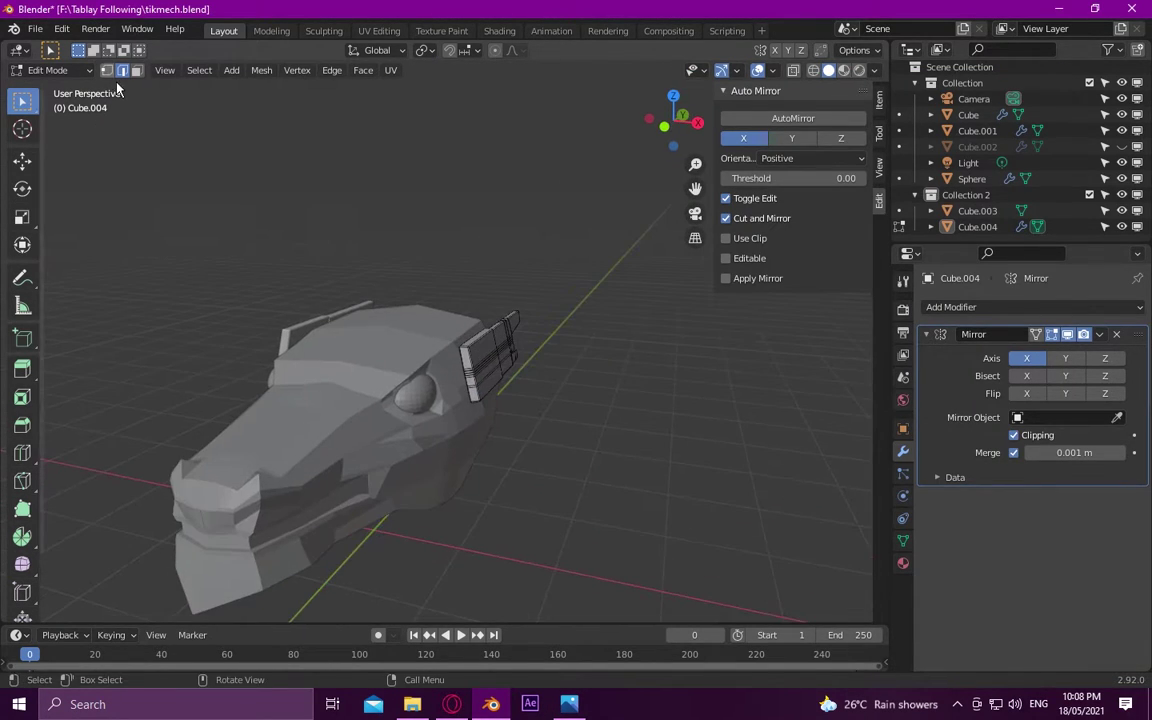
pyautogui.moveTo(836, 87)
pyautogui.mouseDown(button='middle')
pyautogui.moveTo(429, 242)
pyautogui.moveTo(602, 368)
pyautogui.moveTo(617, 535)
pyautogui.moveTo(609, 422)
pyautogui.moveTo(617, 465)
pyautogui.moveTo(571, 460)
pyautogui.moveTo(558, 321)
pyautogui.moveTo(570, 293)
pyautogui.moveTo(424, 370)
pyautogui.mouseUp(button='middle')
pyautogui.press('r')
pyautogui.click(593, 360)
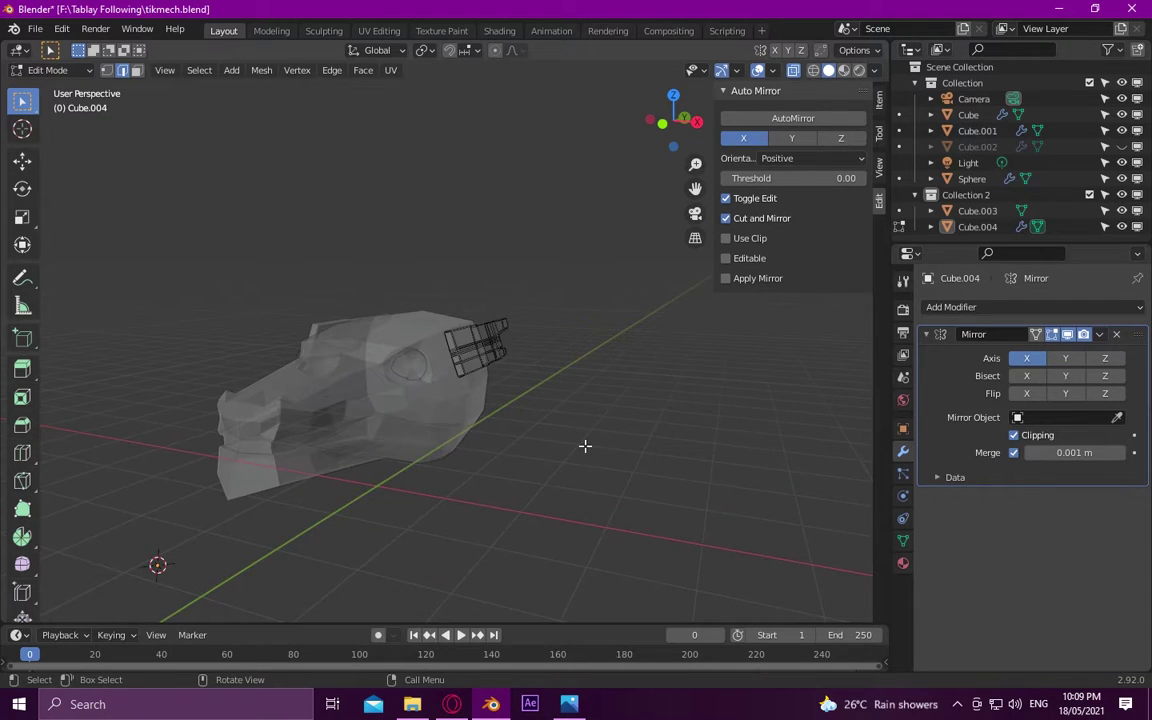
# Zoom in and bring the ererer.png horse reference to the front for comparison
pyautogui.scroll(3, 520, 390)
pyautogui.scroll(2, 475, 405)
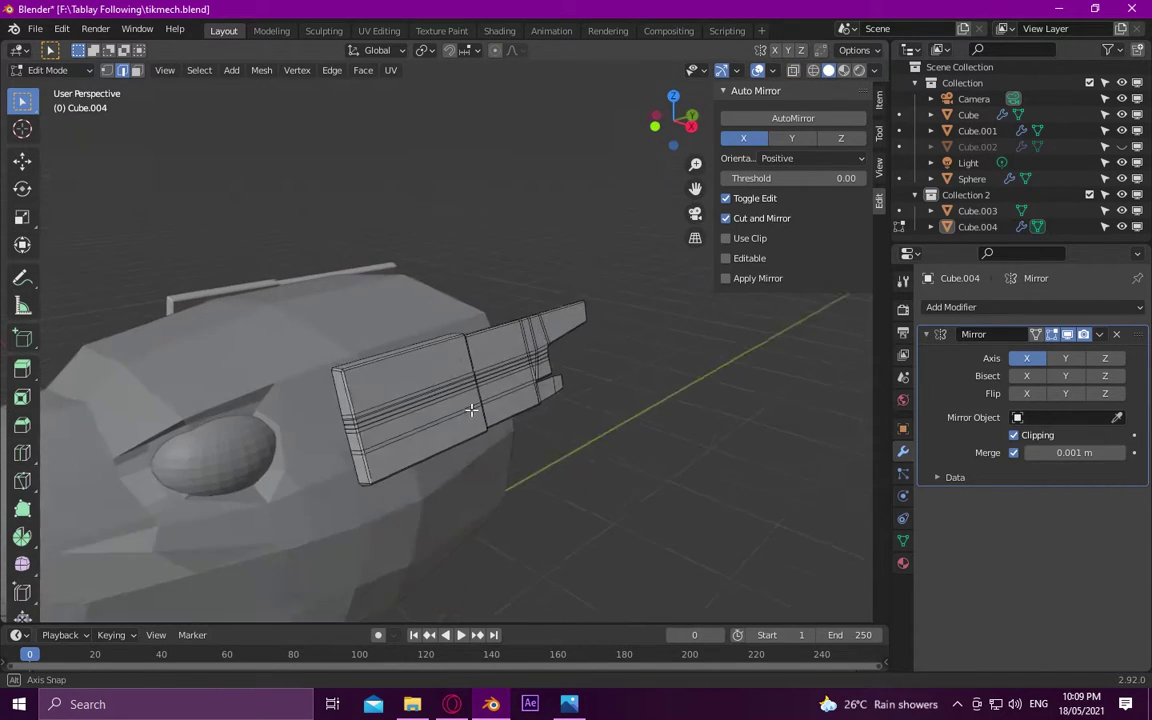
pyautogui.click(570, 705)
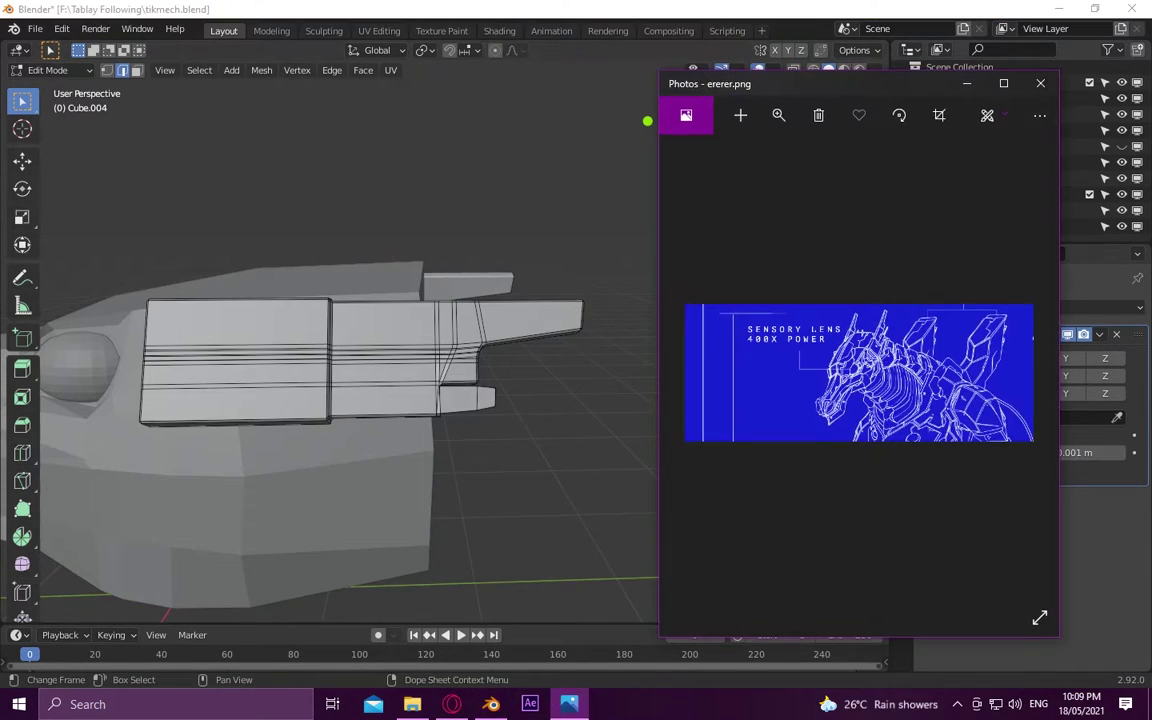
# Push the side panel arm's tip face further back and nudge it into its final position
pyautogui.click(647, 120)
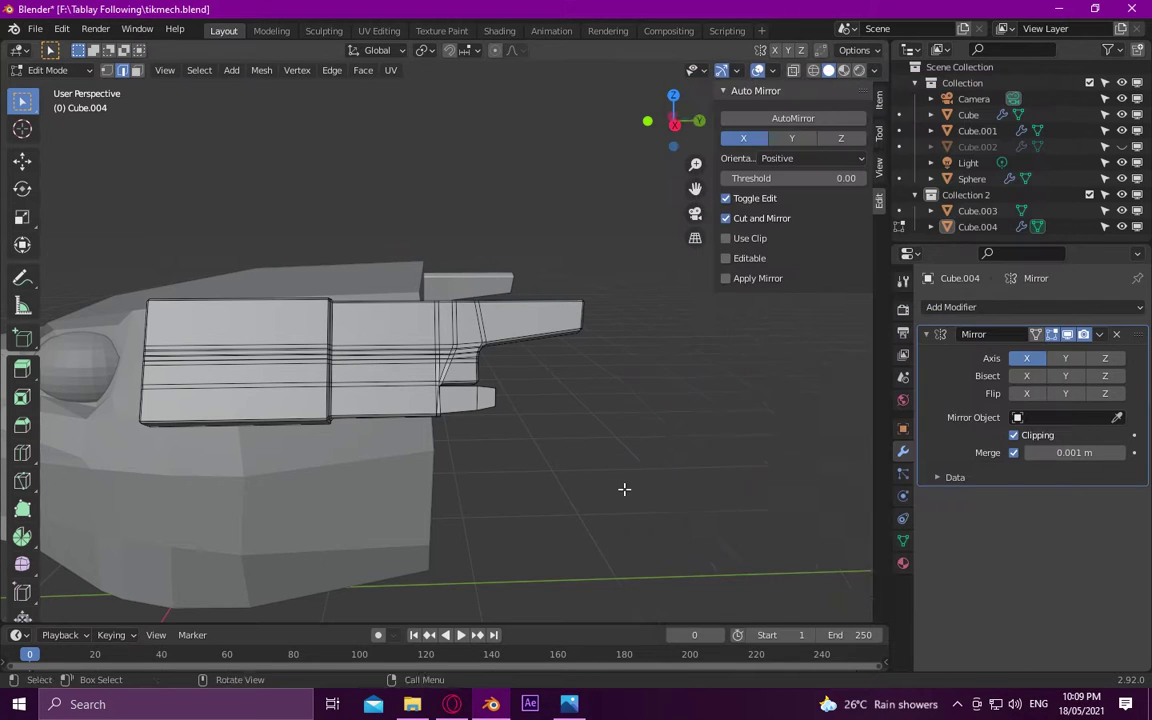
pyautogui.moveTo(625, 489); pyautogui.dragTo(458, 325, button='middle')
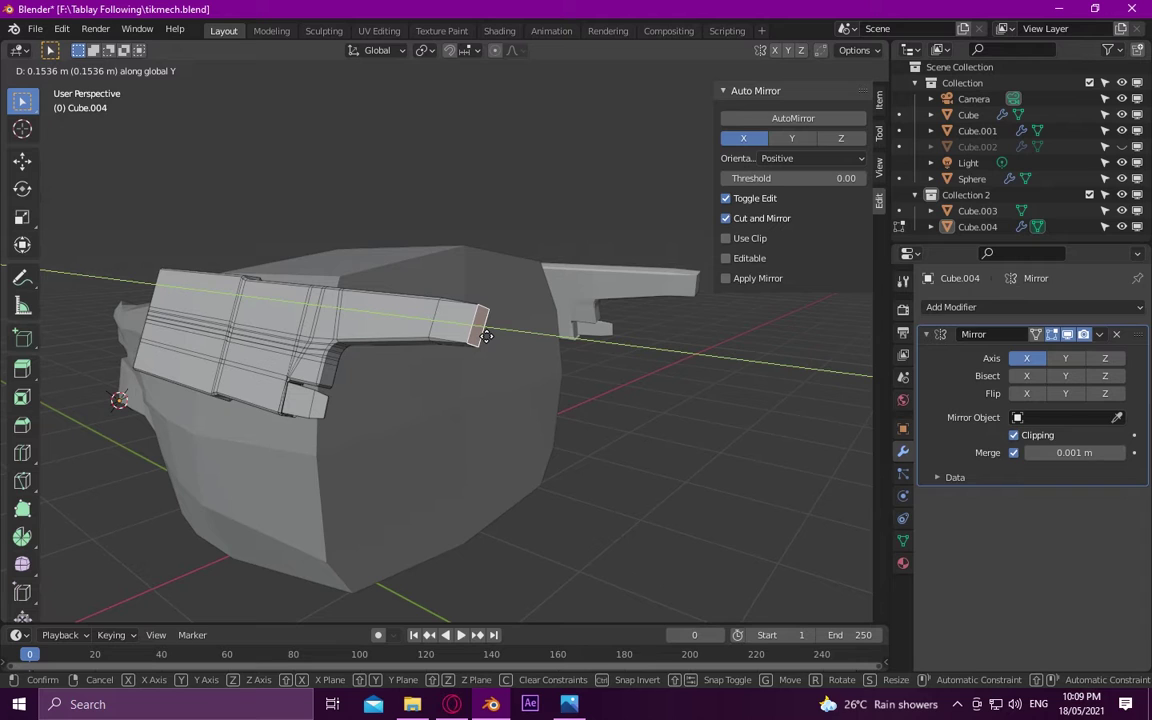
pyautogui.click(486, 336)
pyautogui.moveTo(486, 336); pyautogui.dragTo(530, 390, button='middle')
pyautogui.scroll(3, 547, 413)
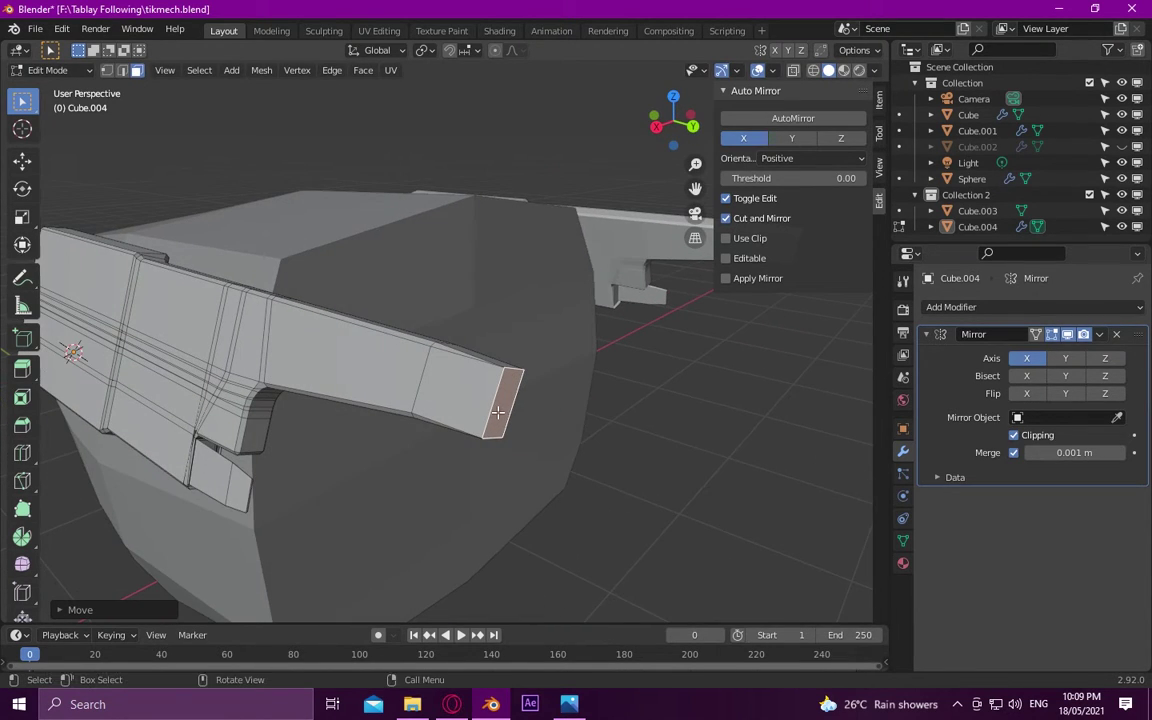
pyautogui.press('g')
pyautogui.click(499, 409)
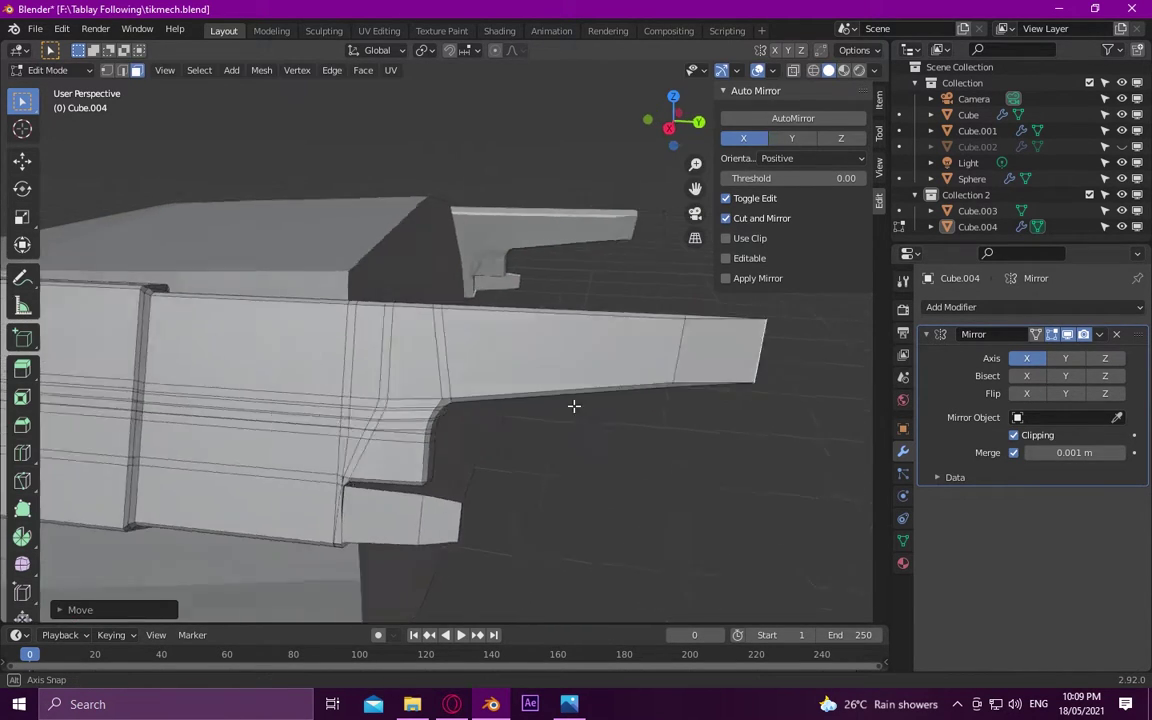
pyautogui.moveTo(499, 409); pyautogui.dragTo(532, 345, button='middle')
# Bevel the tip face's edges with one segment about 0.025 m wide
pyautogui.click(22, 425)
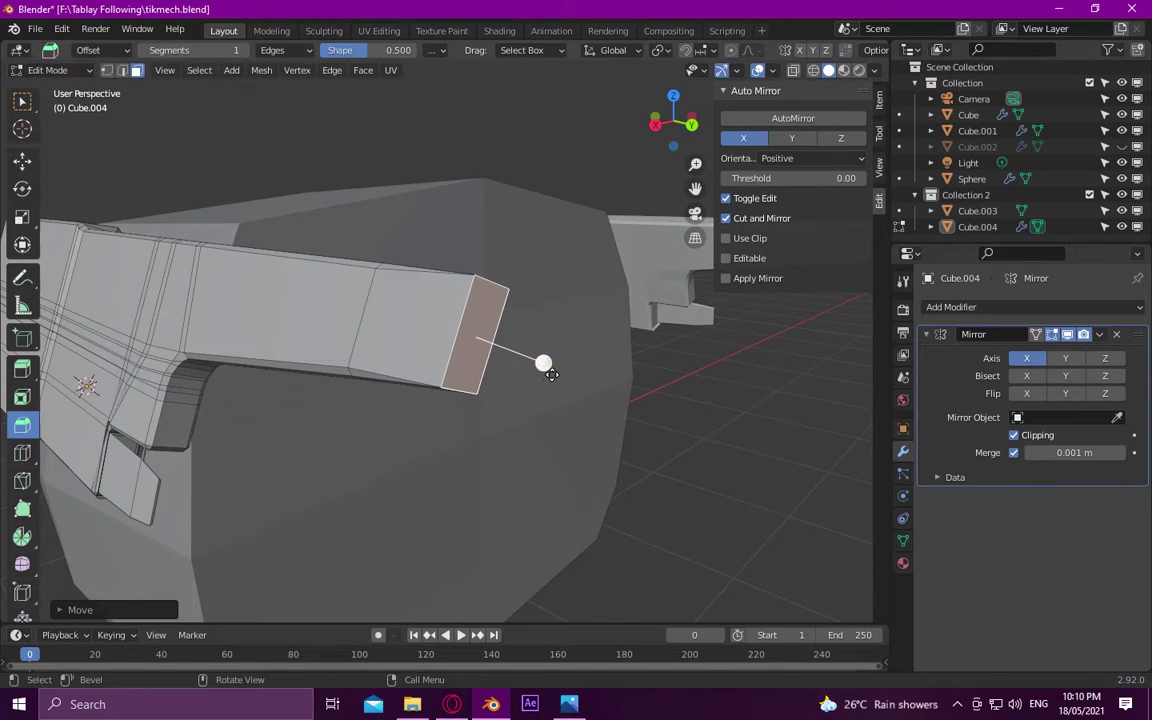
pyautogui.moveTo(543, 362); pyautogui.dragTo(617, 407)
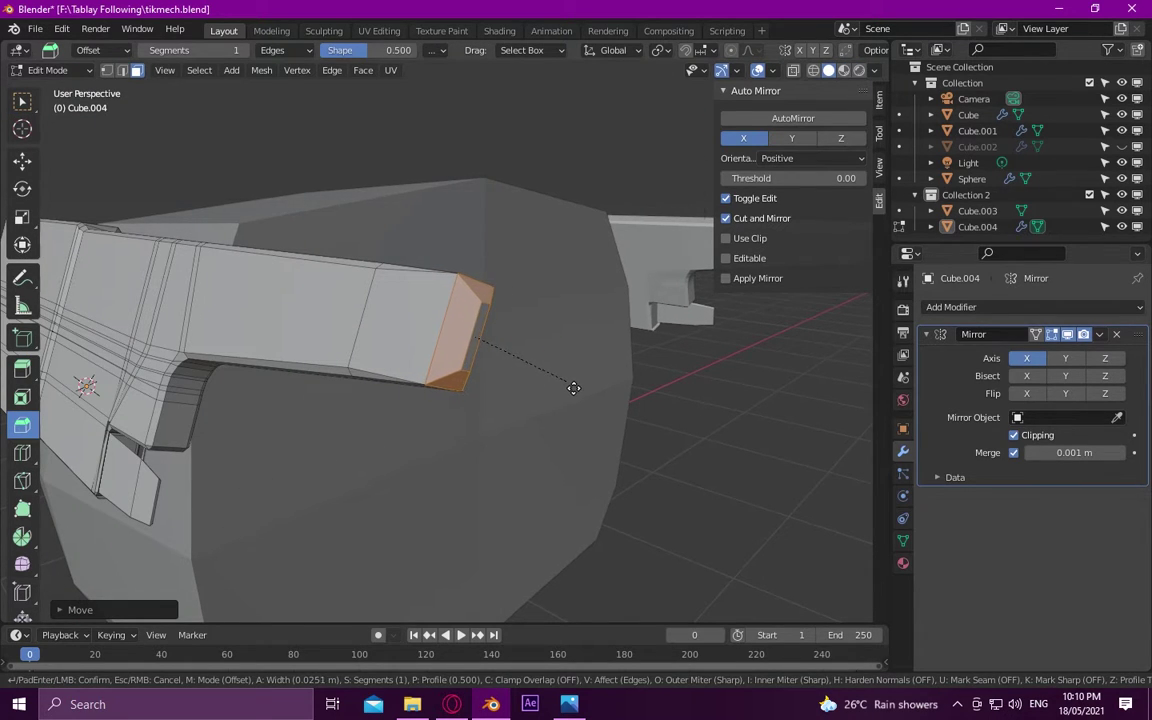
pyautogui.click(573, 388)
pyautogui.moveTo(573, 388)
pyautogui.mouseDown(button='middle')
pyautogui.moveTo(453, 296)
pyautogui.moveTo(480, 400)
pyautogui.mouseUp(button='middle')
pyautogui.scroll(-6, 504, 427)
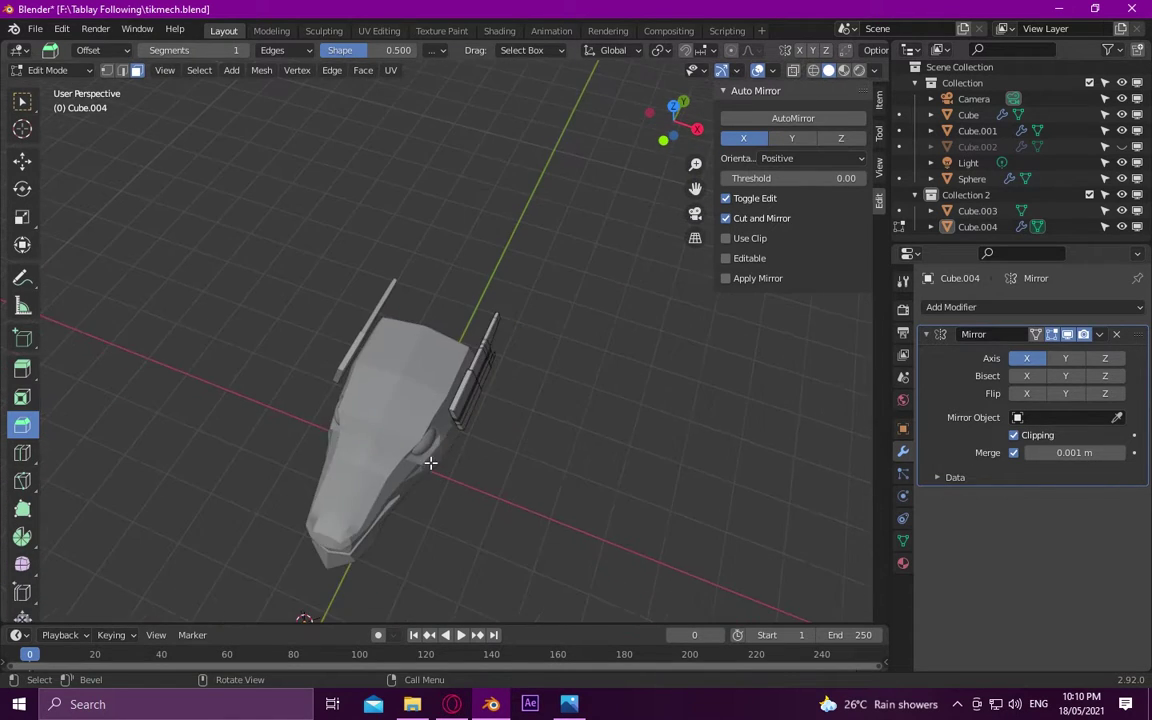
pyautogui.moveTo(430, 462)
pyautogui.mouseDown(button='middle')
pyautogui.moveTo(442, 342)
pyautogui.moveTo(520, 380)
pyautogui.mouseUp(button='middle')
# Check the horse reference image, then return to inspect the mech head
pyautogui.hotkey('alt', 'Tab')
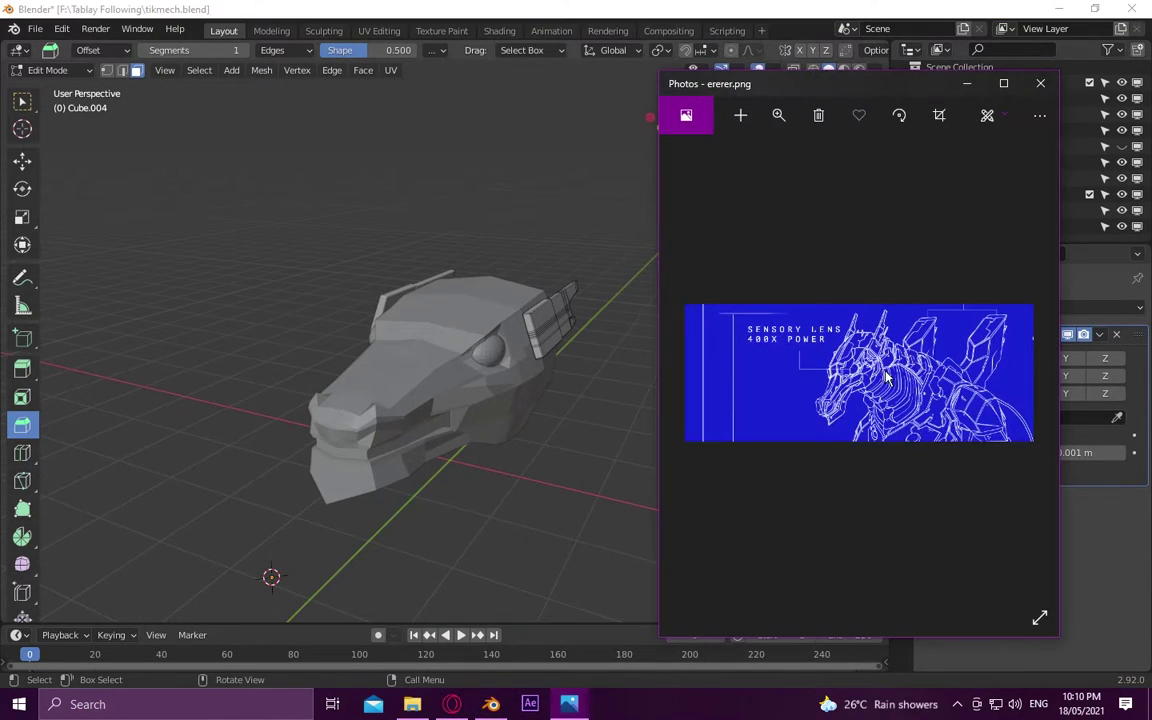
pyautogui.scroll(2, 886, 377)
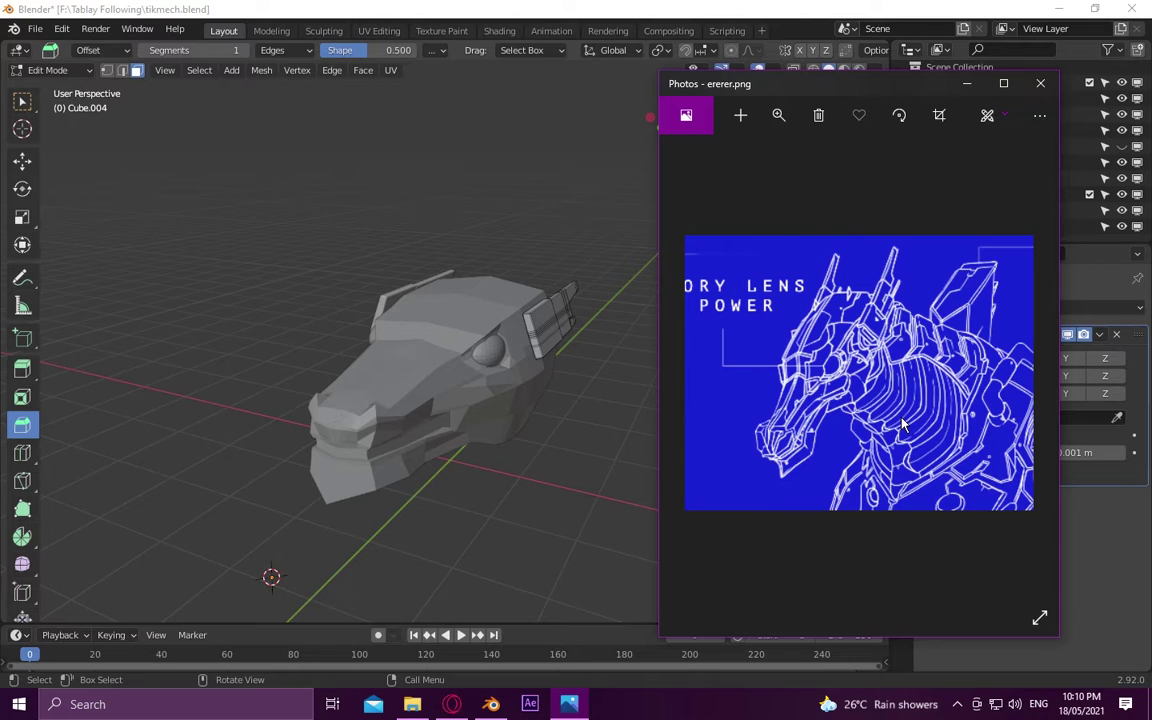
pyautogui.hotkey('alt', 'Tab')
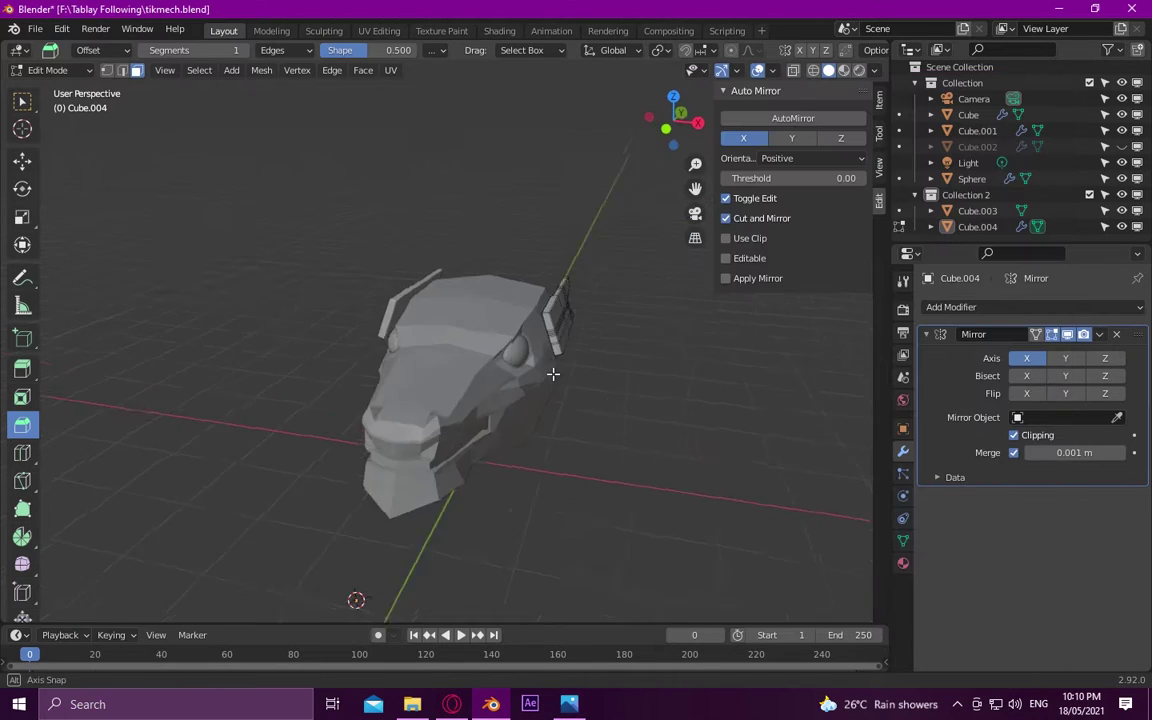
pyautogui.moveTo(553, 373)
pyautogui.mouseDown(button='middle')
pyautogui.moveTo(489, 334)
pyautogui.moveTo(399, 381)
pyautogui.moveTo(367, 347)
pyautogui.moveTo(387, 388)
pyautogui.mouseUp(button='middle')
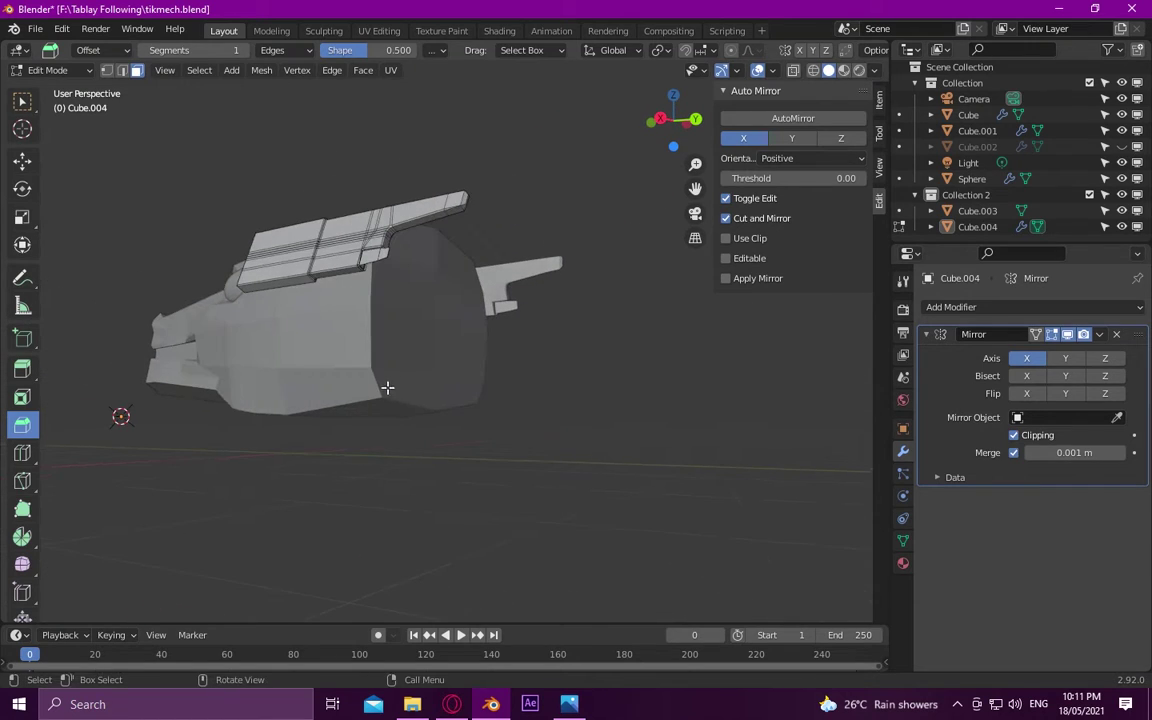
# Edit the Cube head mesh and raise the selected rear face straight up along Z
pyautogui.click(88, 70)
pyautogui.click(968, 115)
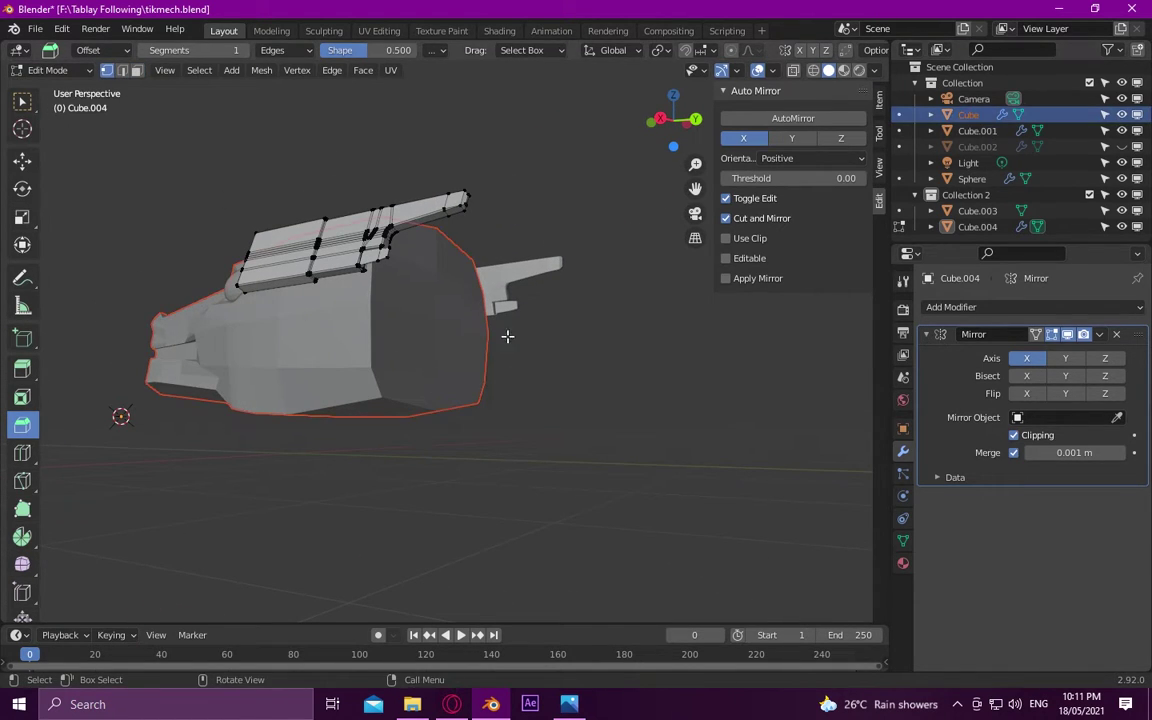
pyautogui.press('Tab')
pyautogui.press('w')
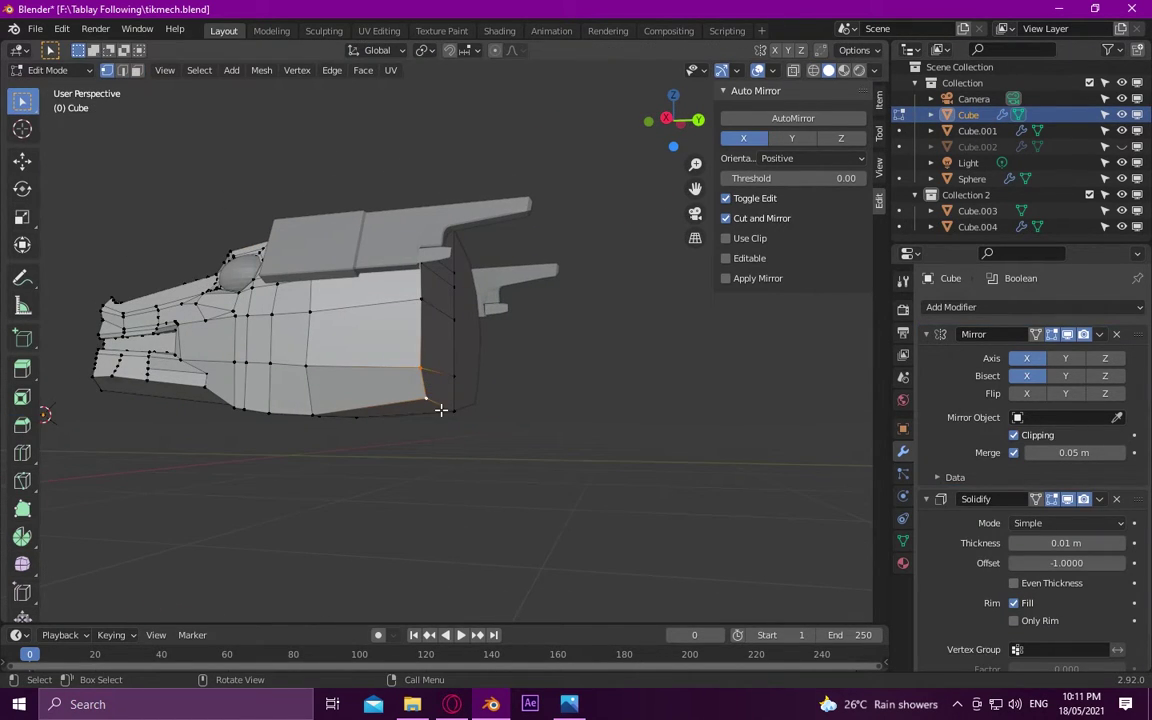
pyautogui.press('g')
pyautogui.press('z')
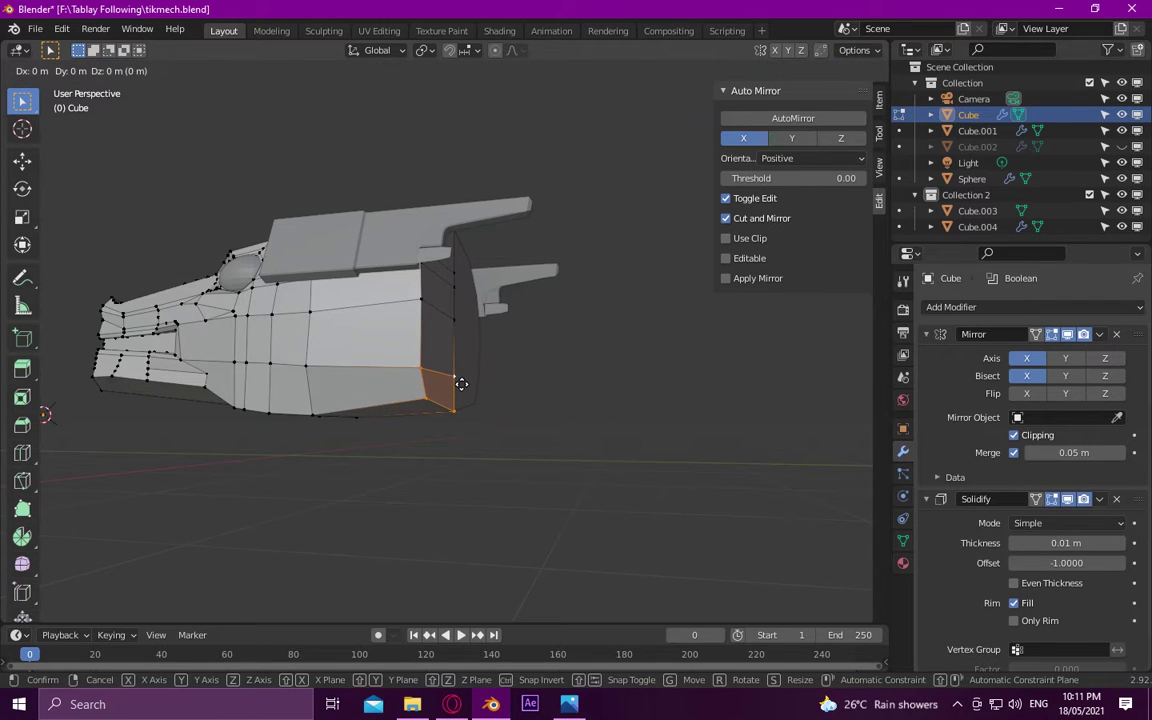
pyautogui.click(454, 362)
pyautogui.moveTo(454, 362)
pyautogui.mouseDown(button='middle')
pyautogui.moveTo(617, 391)
pyautogui.moveTo(468, 375)
pyautogui.moveTo(666, 404)
pyautogui.moveTo(467, 380)
pyautogui.mouseUp(button='middle')
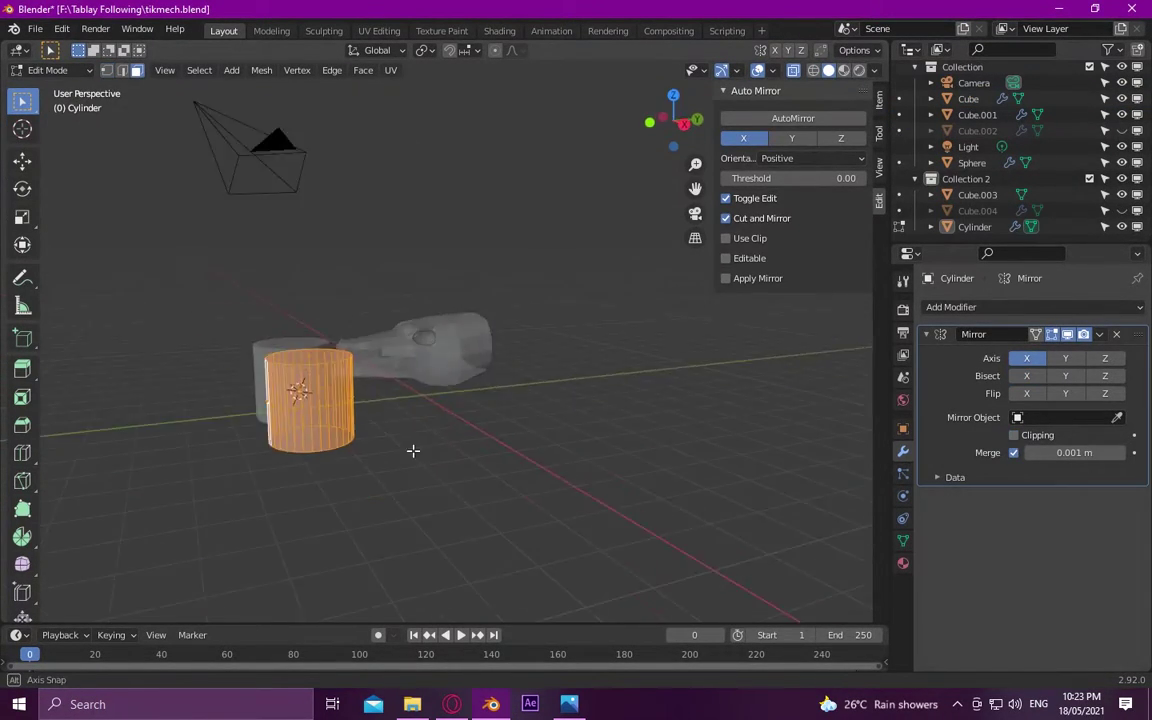
pyautogui.moveTo(413, 451)
pyautogui.mouseDown(button='middle')
pyautogui.moveTo(463, 416)
pyautogui.moveTo(481, 460)
pyautogui.moveTo(386, 450)
pyautogui.mouseUp(button='middle')
# Unhide the cylinder, move it up beside the head, and rotate it
pyautogui.press('h')
pyautogui.hotkey('alt', 'h')
pyautogui.press('g')
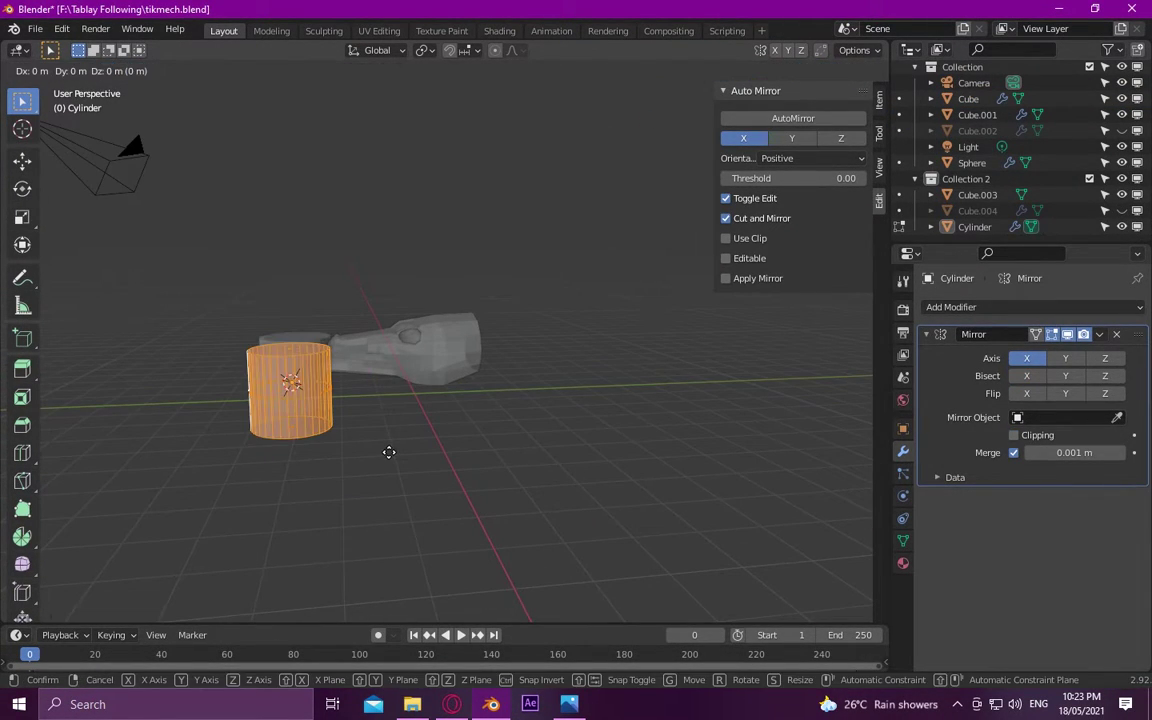
pyautogui.click(501, 432)
pyautogui.moveTo(501, 432); pyautogui.dragTo(613, 407, button='middle')
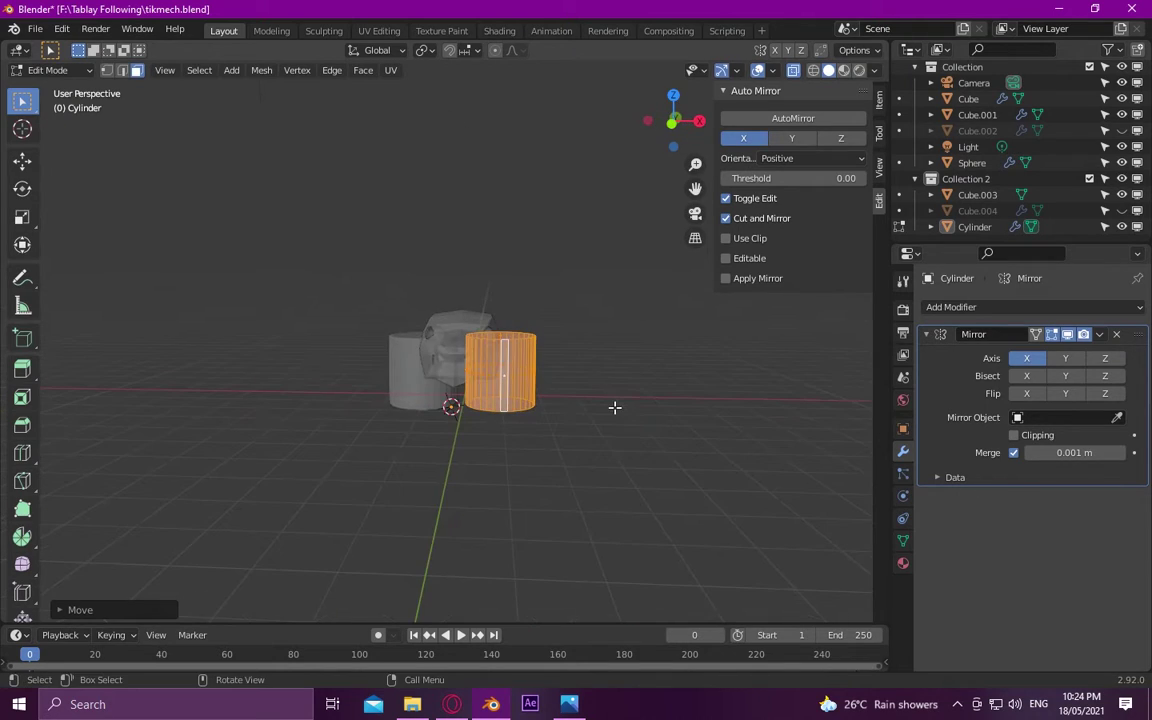
pyautogui.press('g')
pyautogui.click(650, 393)
pyautogui.press('g')
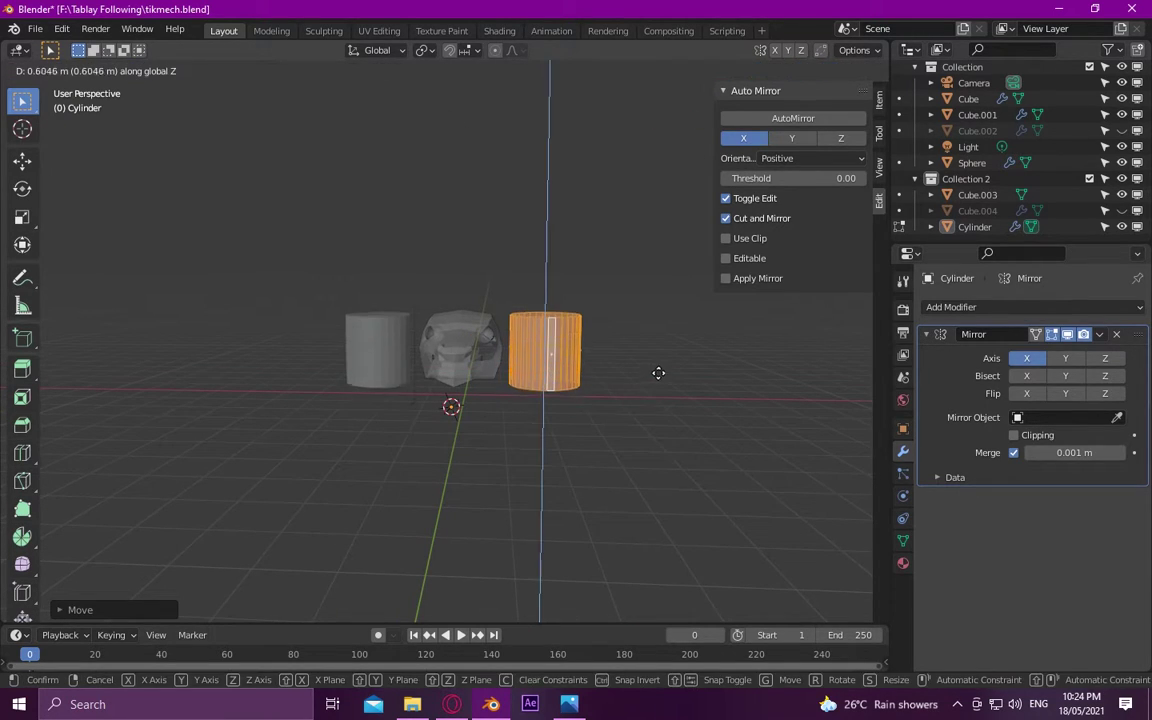
pyautogui.press('r')
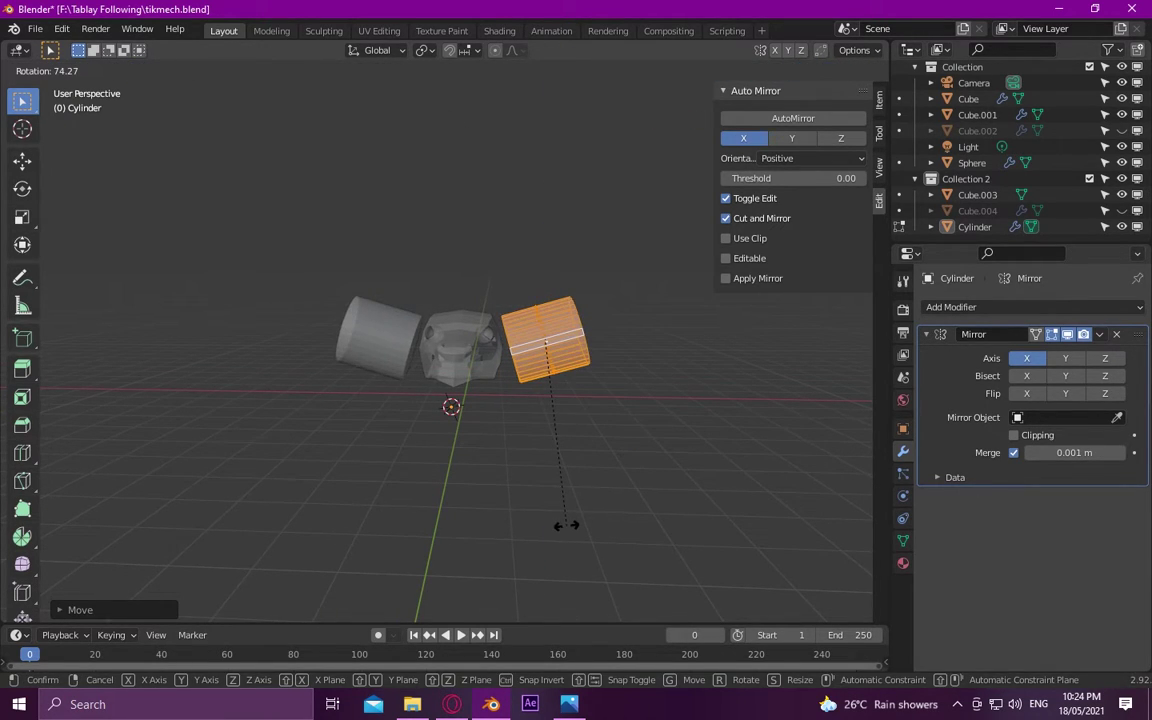
pyautogui.click(566, 525)
pyautogui.moveTo(566, 525)
pyautogui.mouseDown(button='middle')
pyautogui.moveTo(501, 383)
pyautogui.moveTo(598, 360)
pyautogui.mouseUp(button='middle')
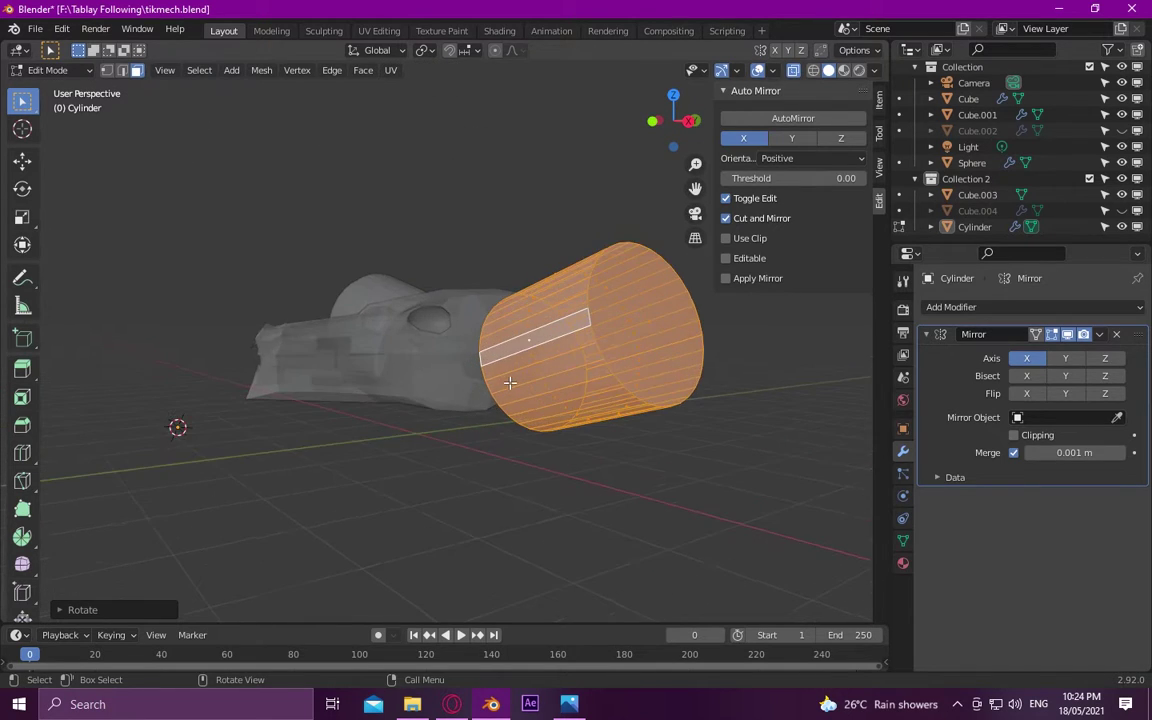
# Stretch the cylinder along X, flatten it along Z into a disc, and shrink it
pyautogui.press('s')
pyautogui.press('x')
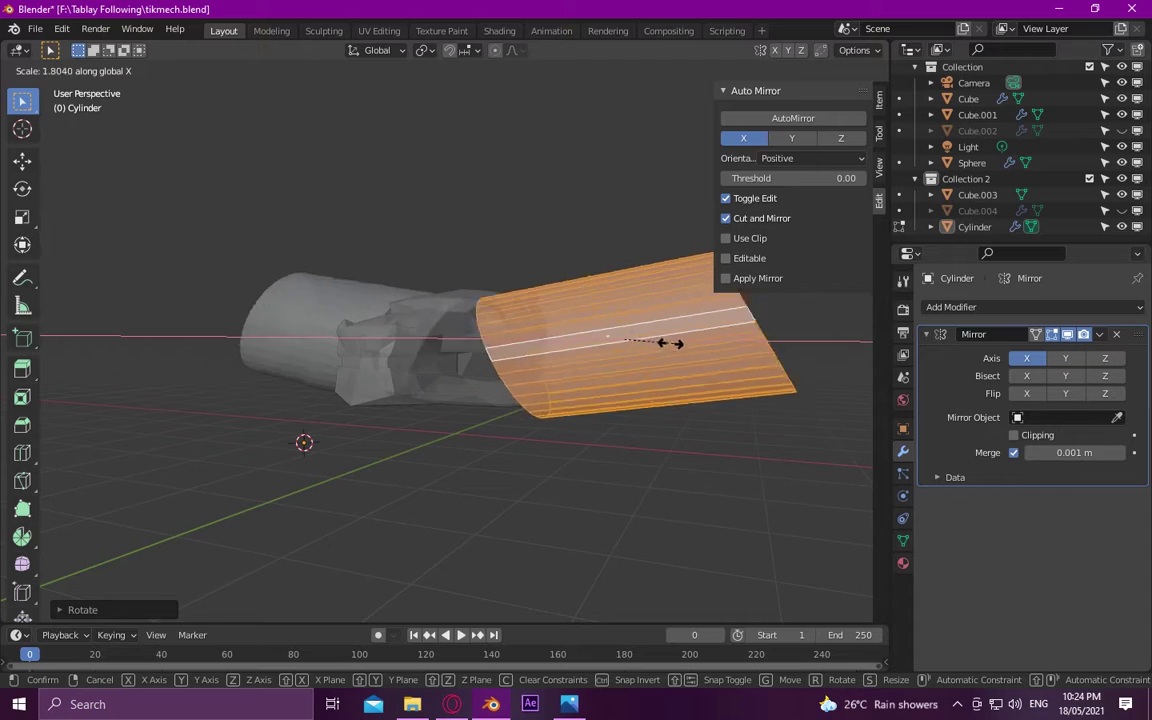
pyautogui.click(609, 374)
pyautogui.moveTo(609, 374)
pyautogui.mouseDown(button='middle')
pyautogui.moveTo(471, 400)
pyautogui.moveTo(698, 388)
pyautogui.mouseUp(button='middle')
pyautogui.press('s')
pyautogui.press('Escape')
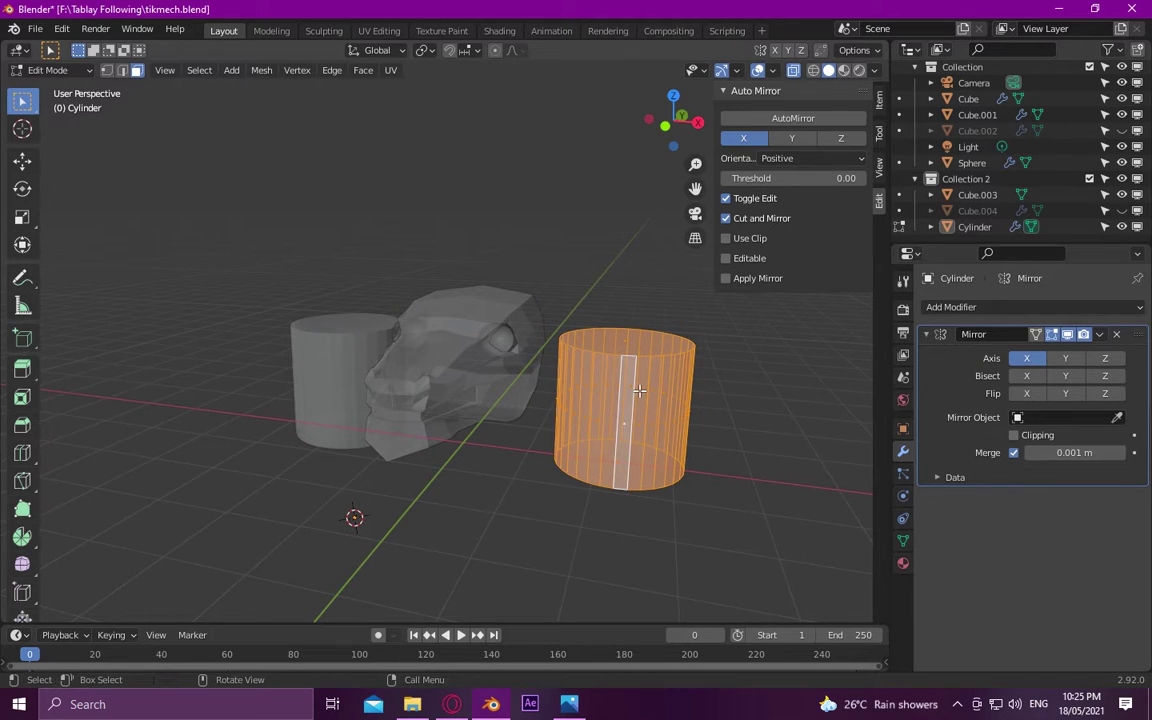
pyautogui.press('s')
pyautogui.press('z')
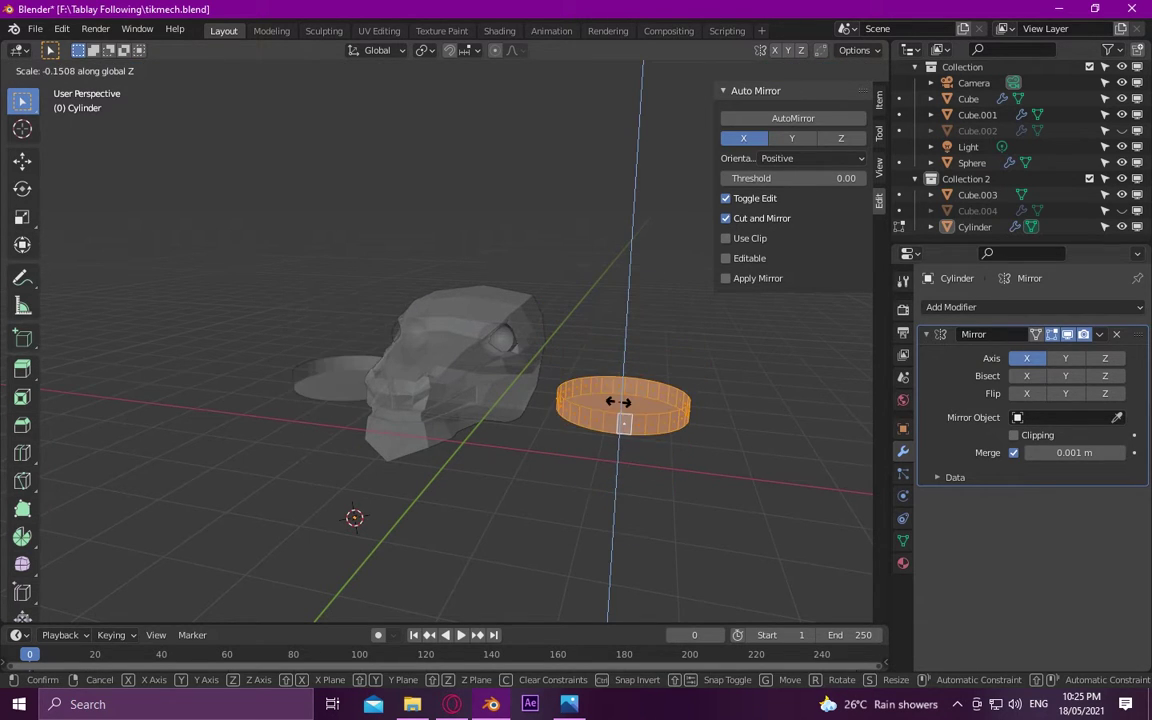
pyautogui.click(620, 396)
pyautogui.moveTo(620, 396); pyautogui.dragTo(643, 529, button='middle')
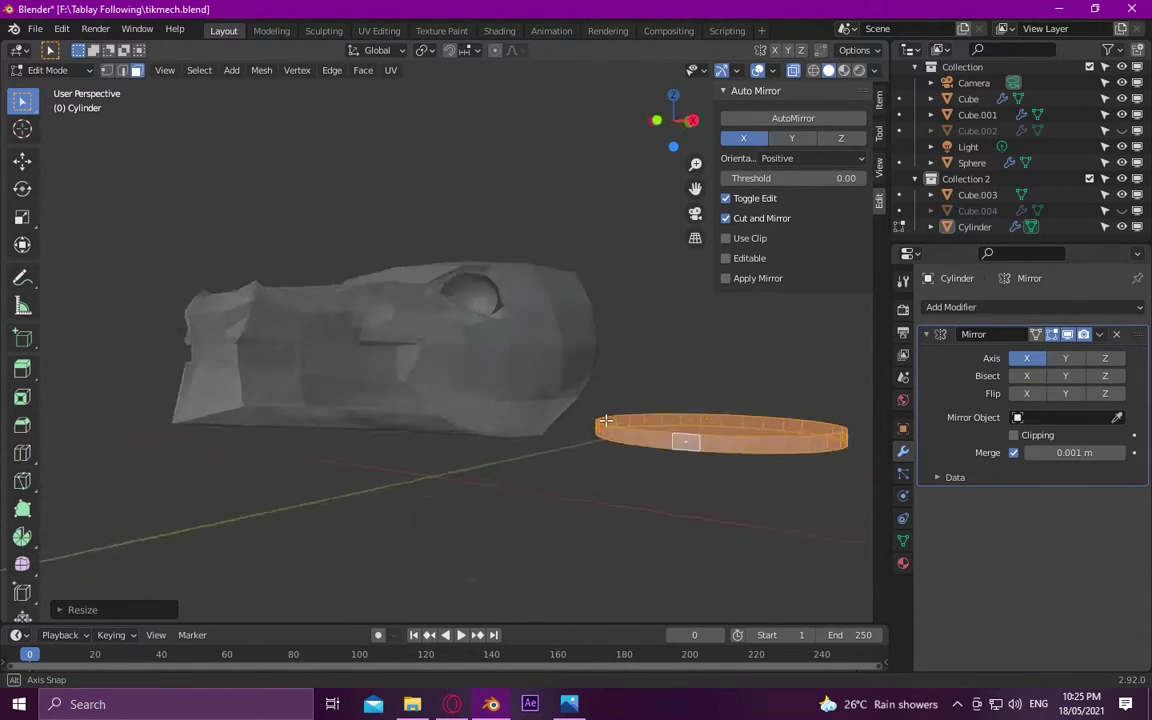
pyautogui.press('s')
pyautogui.click(667, 510)
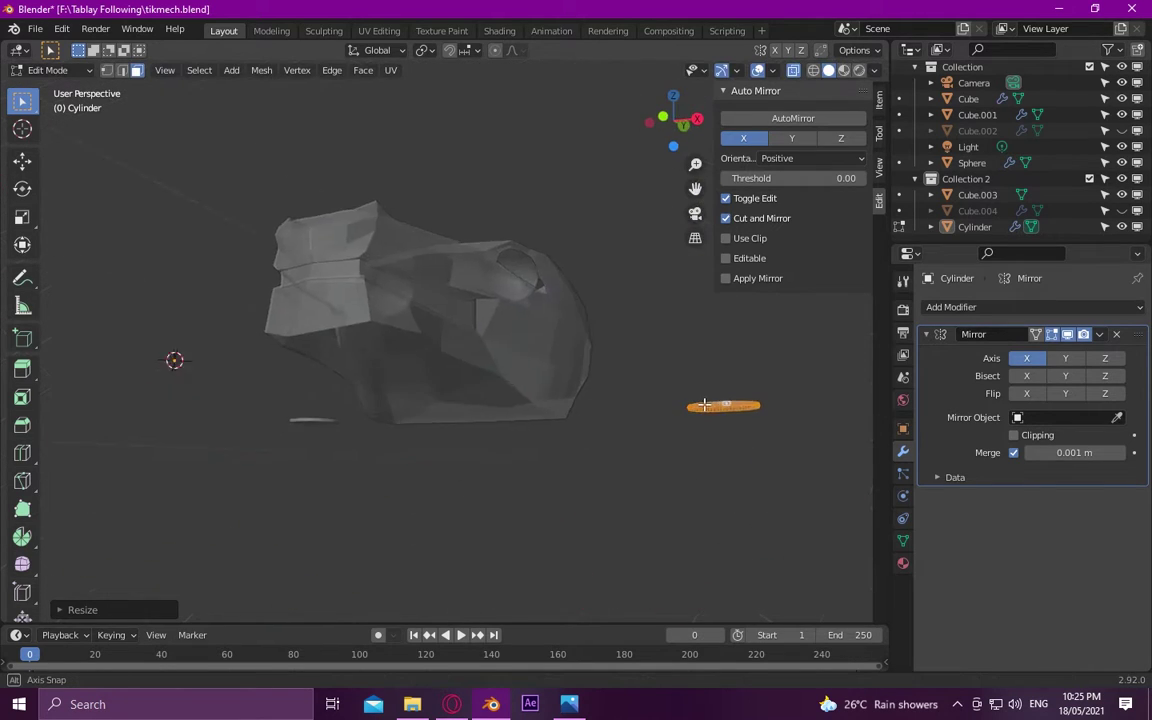
pyautogui.moveTo(667, 510); pyautogui.dragTo(652, 465, button='middle')
# Move the disc toward the head and tilt it
pyautogui.press('g')
pyautogui.click(675, 360)
pyautogui.moveTo(675, 360); pyautogui.dragTo(703, 375, button='middle')
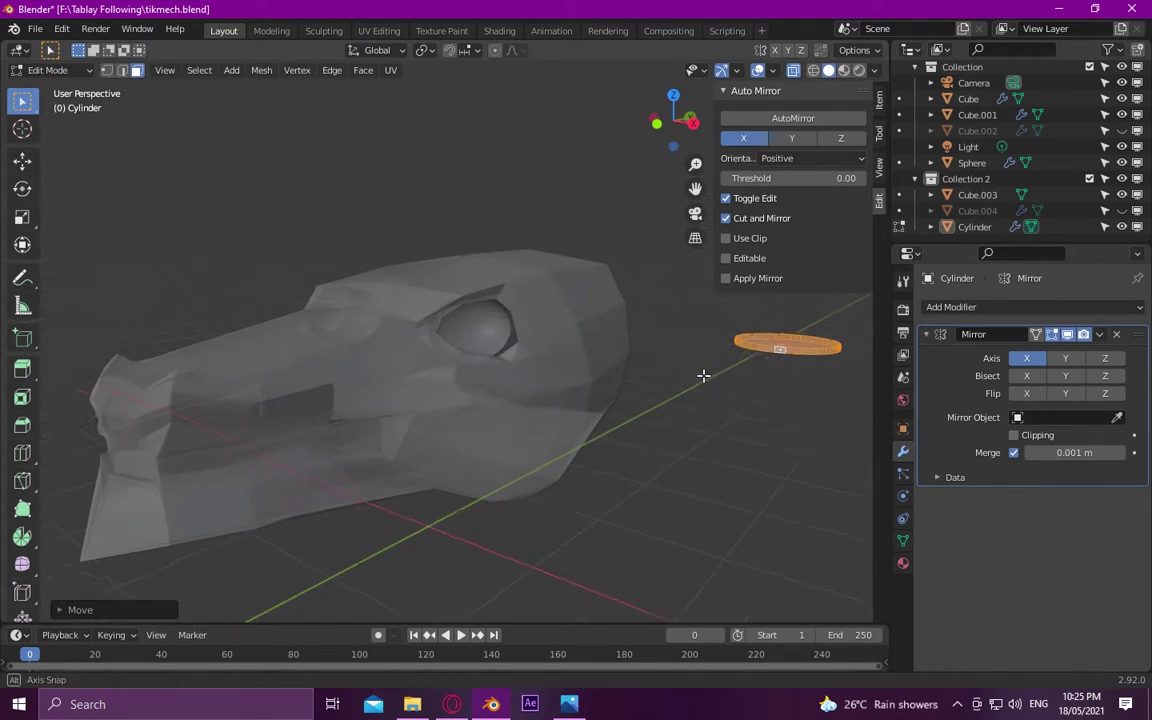
pyautogui.press('n')
pyautogui.moveTo(751, 417); pyautogui.dragTo(770, 400, button='middle')
pyautogui.press('r')
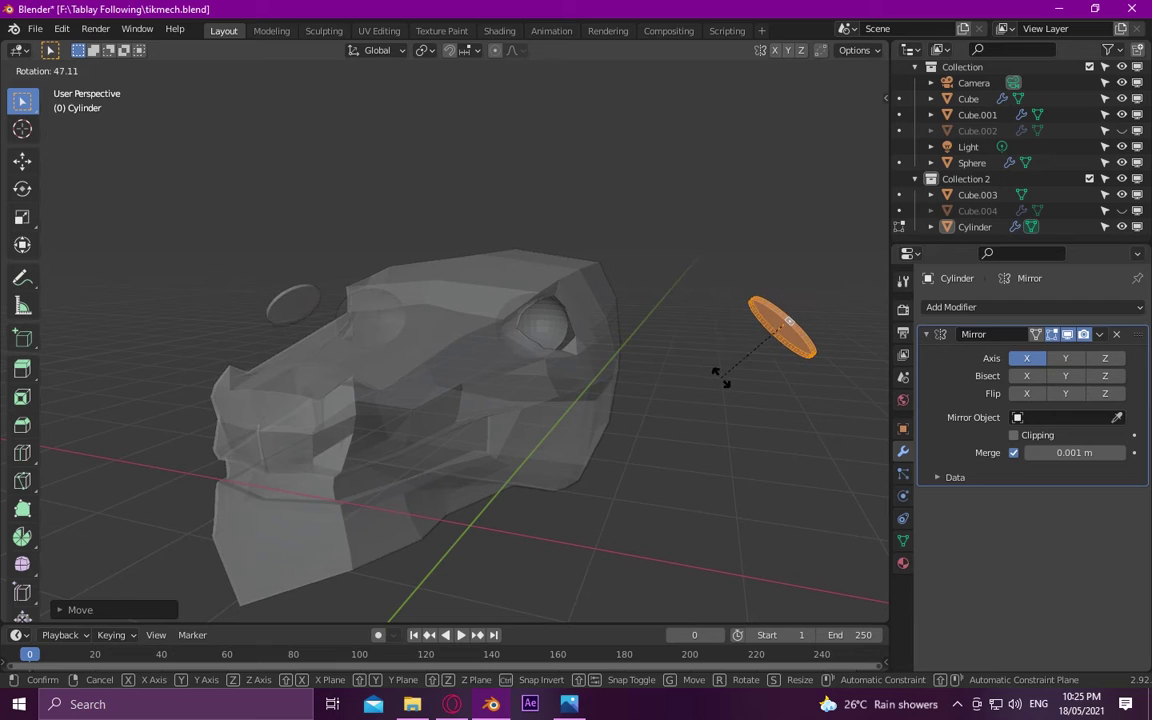
pyautogui.click(716, 362)
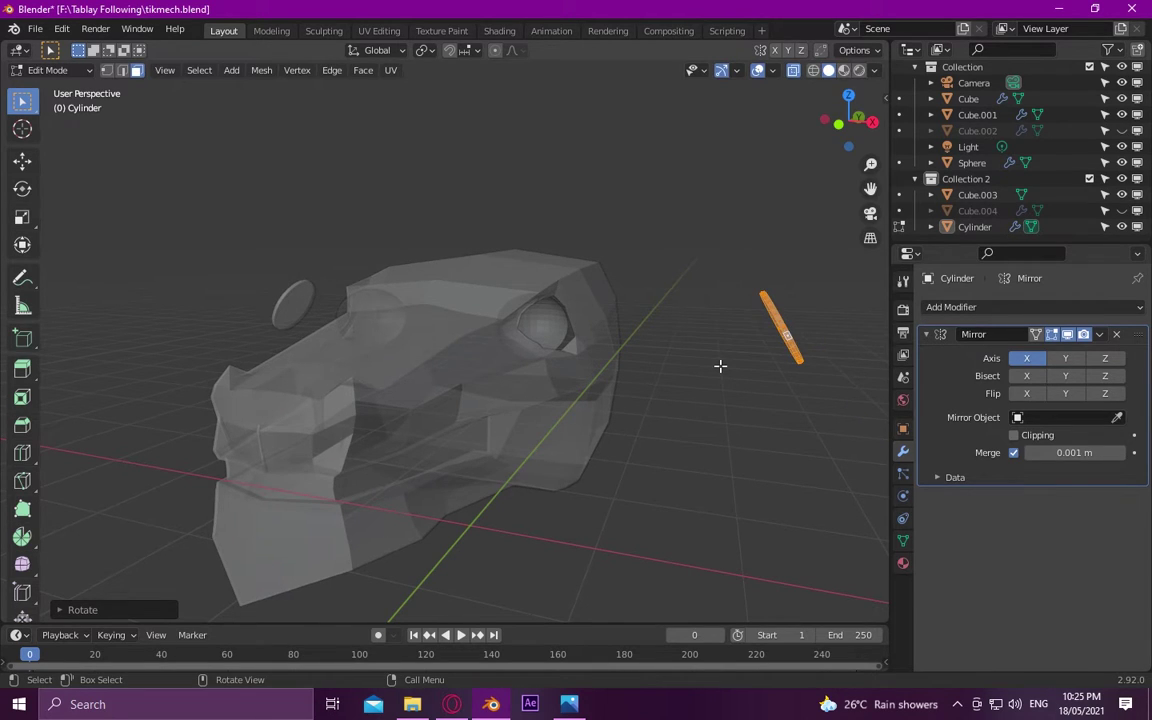
# Reposition the disc along X and Y against the head behind the eye
pyautogui.press('g')
pyautogui.click(557, 357)
pyautogui.moveTo(560, 358)
pyautogui.mouseDown(button='middle')
pyautogui.moveTo(658, 368)
pyautogui.moveTo(542, 374)
pyautogui.mouseUp(button='middle')
pyautogui.press('g')
pyautogui.click(679, 370)
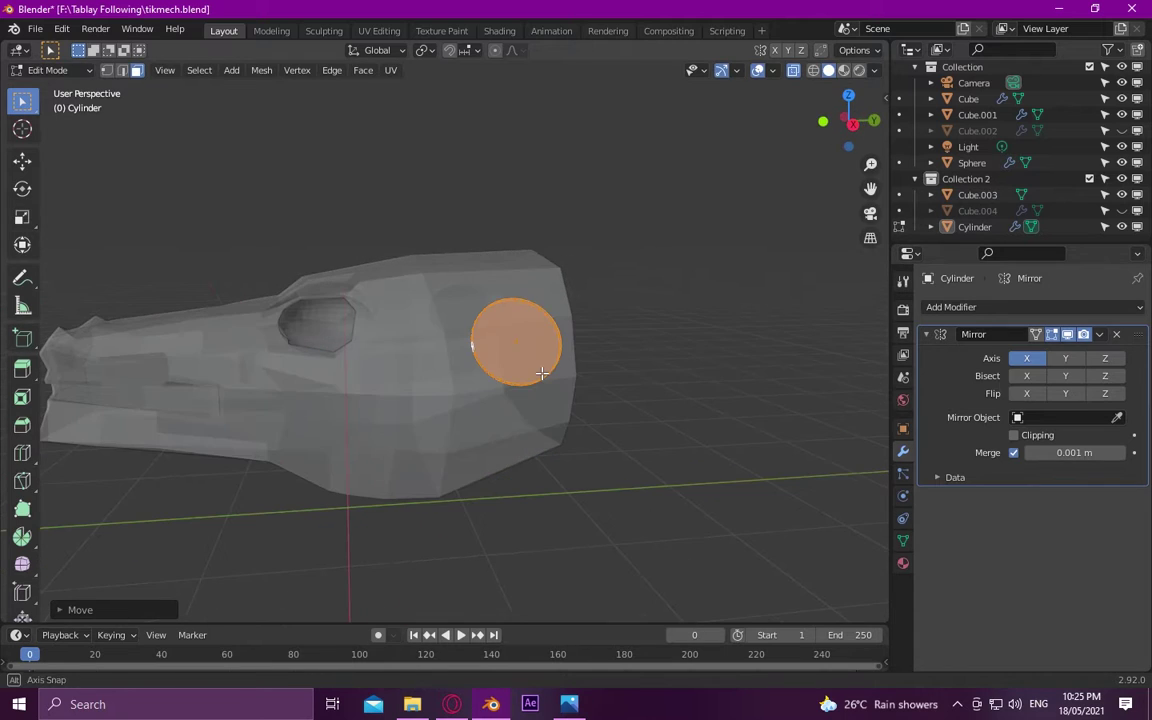
pyautogui.press('g')
pyautogui.click(461, 371)
pyautogui.moveTo(461, 371)
pyautogui.mouseDown(button='middle')
pyautogui.moveTo(684, 378)
pyautogui.moveTo(760, 360)
pyautogui.mouseUp(button='middle')
pyautogui.moveTo(640, 345)
pyautogui.mouseDown(button='middle')
pyautogui.moveTo(586, 355)
pyautogui.moveTo(650, 334)
pyautogui.moveTo(689, 357)
pyautogui.moveTo(597, 365)
pyautogui.moveTo(716, 404)
pyautogui.moveTo(632, 403)
pyautogui.moveTo(712, 403)
pyautogui.moveTo(669, 396)
pyautogui.moveTo(676, 414)
pyautogui.mouseUp(button='middle')
pyautogui.scroll(2, 597, 385)
pyautogui.scroll(3, 597, 404)
# Rotate the disc twice to match the head's side, then shift and raise it slightly
pyautogui.press('r')
pyautogui.click(650, 400)
pyautogui.press('r')
pyautogui.click(665, 403)
pyautogui.press('g')
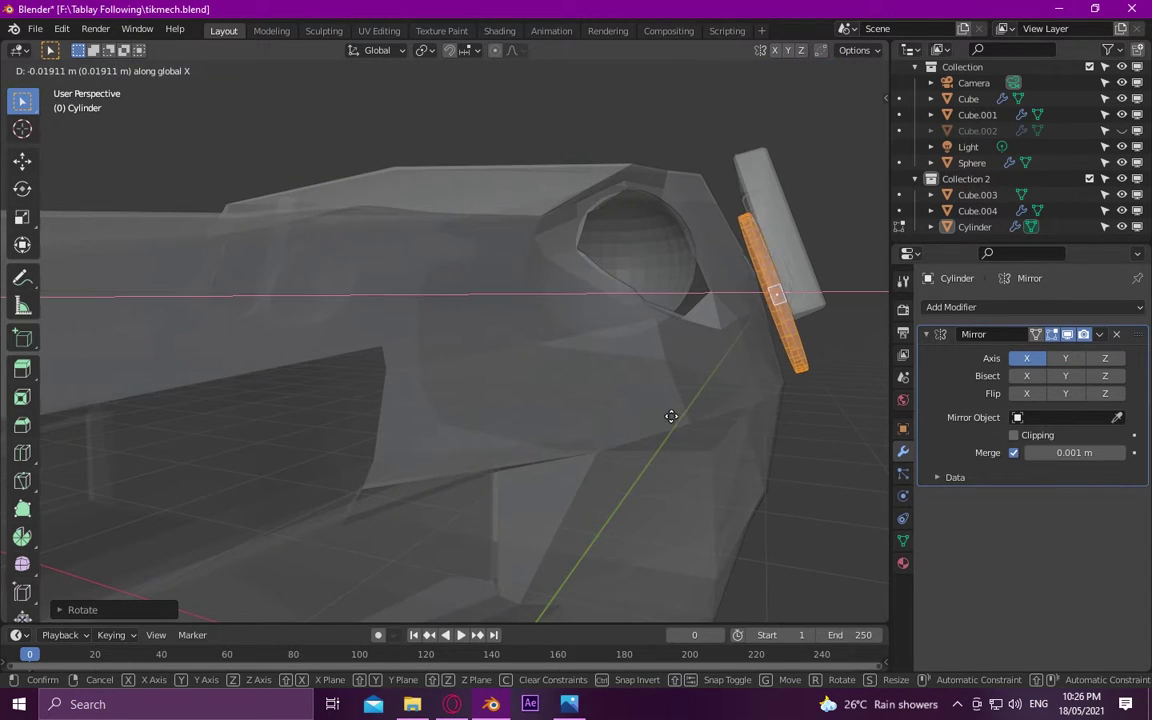
pyautogui.click(657, 419)
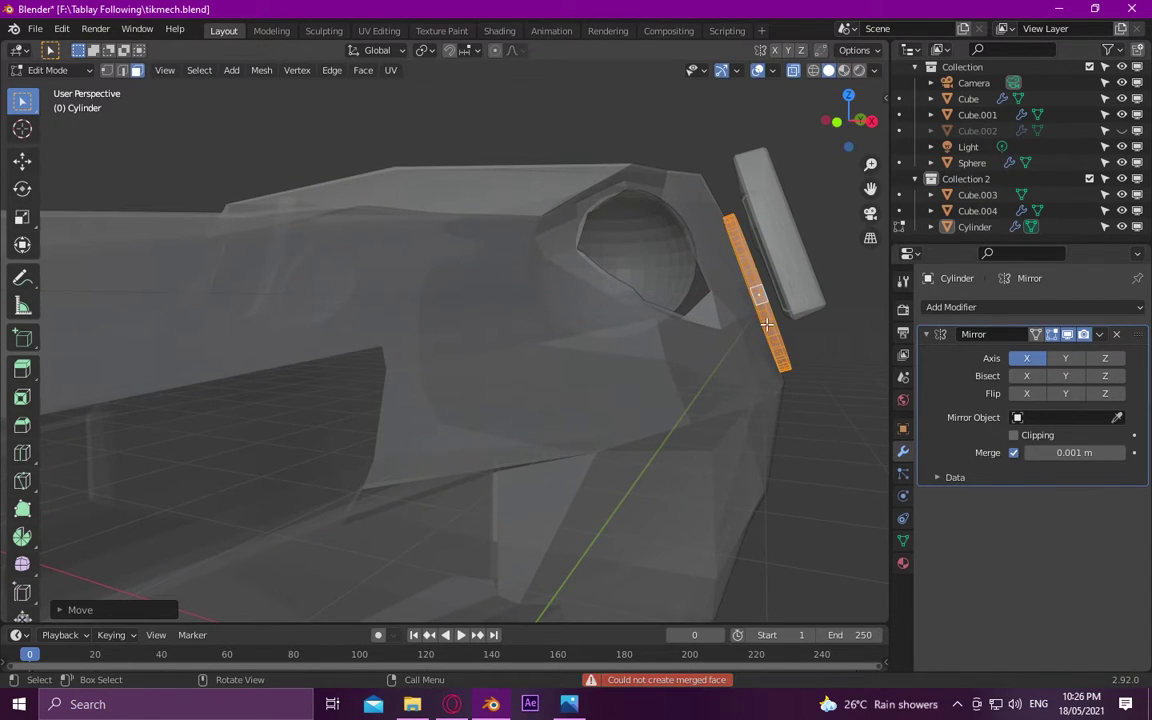
pyautogui.press('g')
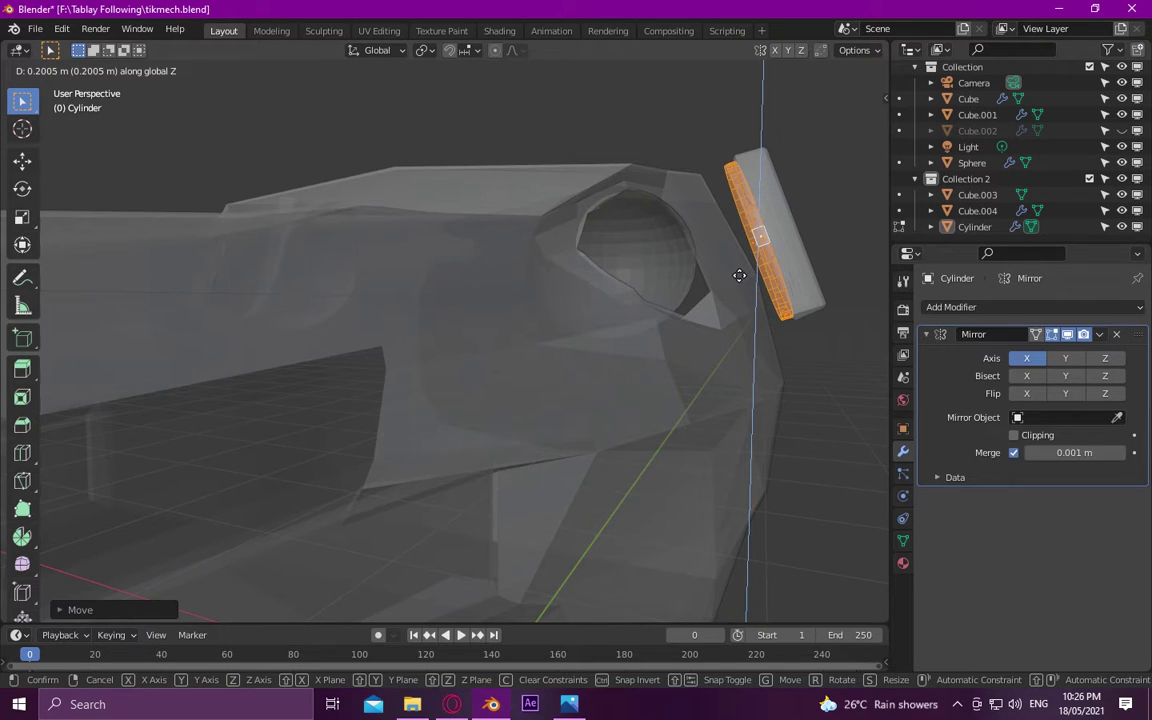
pyautogui.click(735, 265)
pyautogui.press('g')
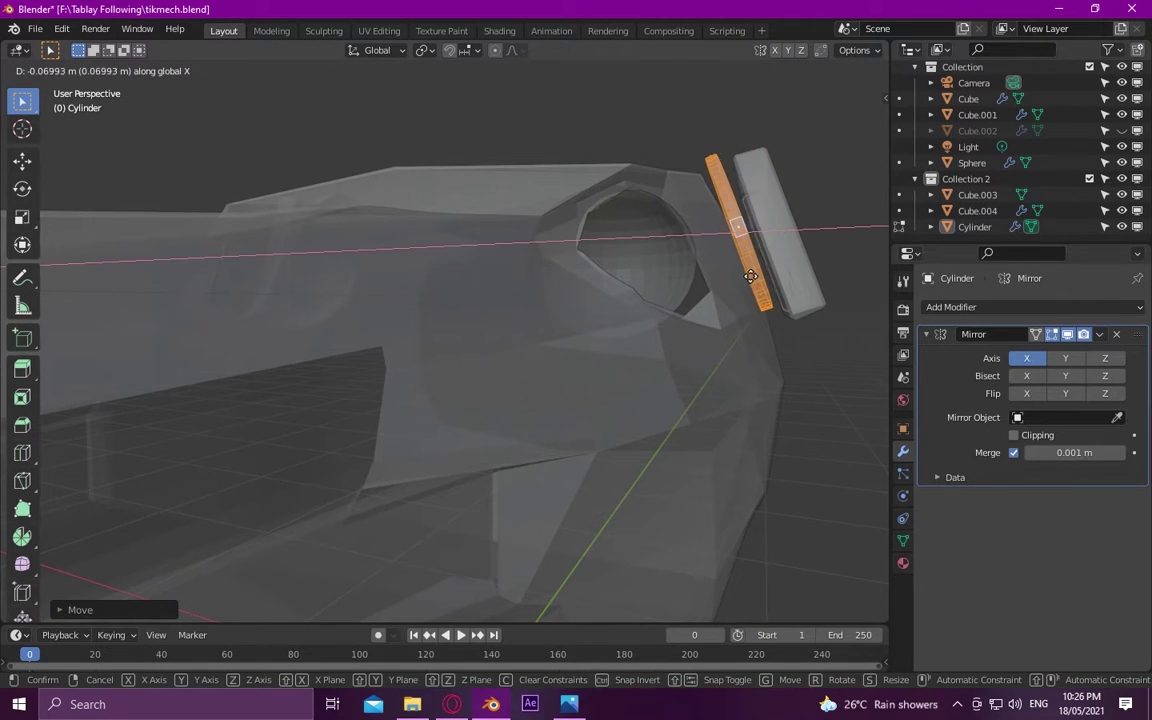
pyautogui.click(749, 276)
# Enlarge the disc, fine-tune its position, and open the Add Modifier list
pyautogui.moveTo(749, 276)
pyautogui.mouseDown(button='middle')
pyautogui.moveTo(532, 337)
pyautogui.moveTo(630, 334)
pyautogui.moveTo(759, 288)
pyautogui.mouseUp(button='middle')
pyautogui.press('s')
pyautogui.click(514, 347)
pyautogui.press('g')
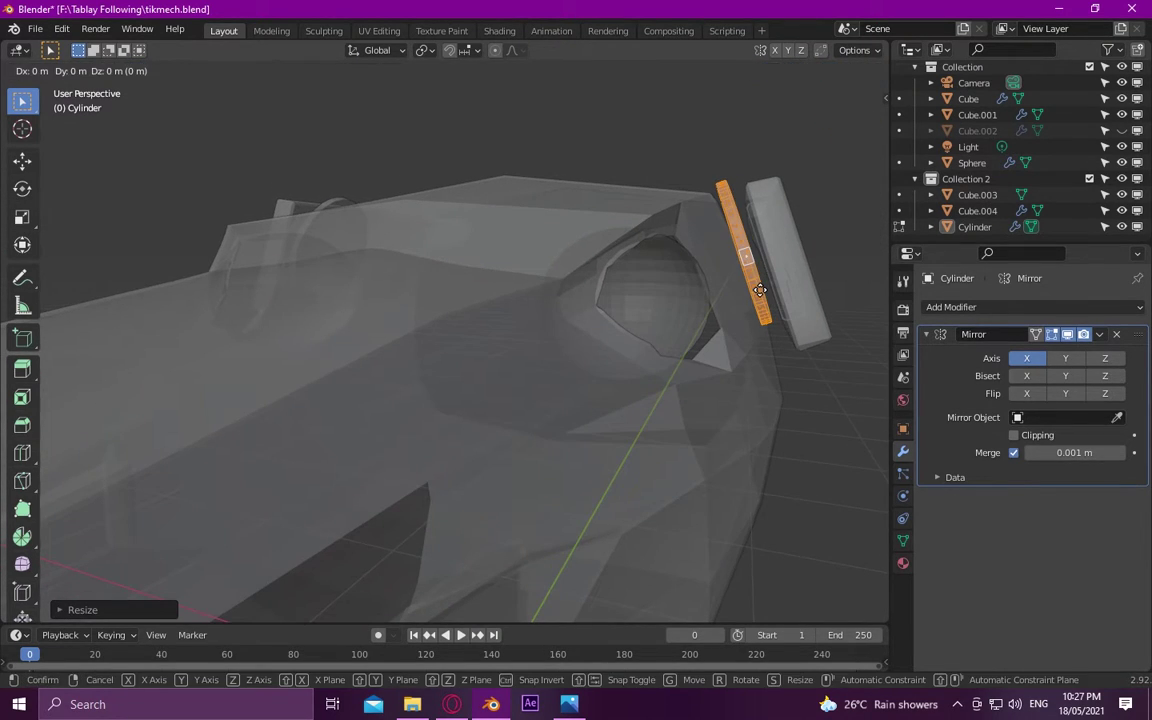
pyautogui.click(755, 313)
pyautogui.moveTo(648, 324); pyautogui.dragTo(760, 300, button='middle')
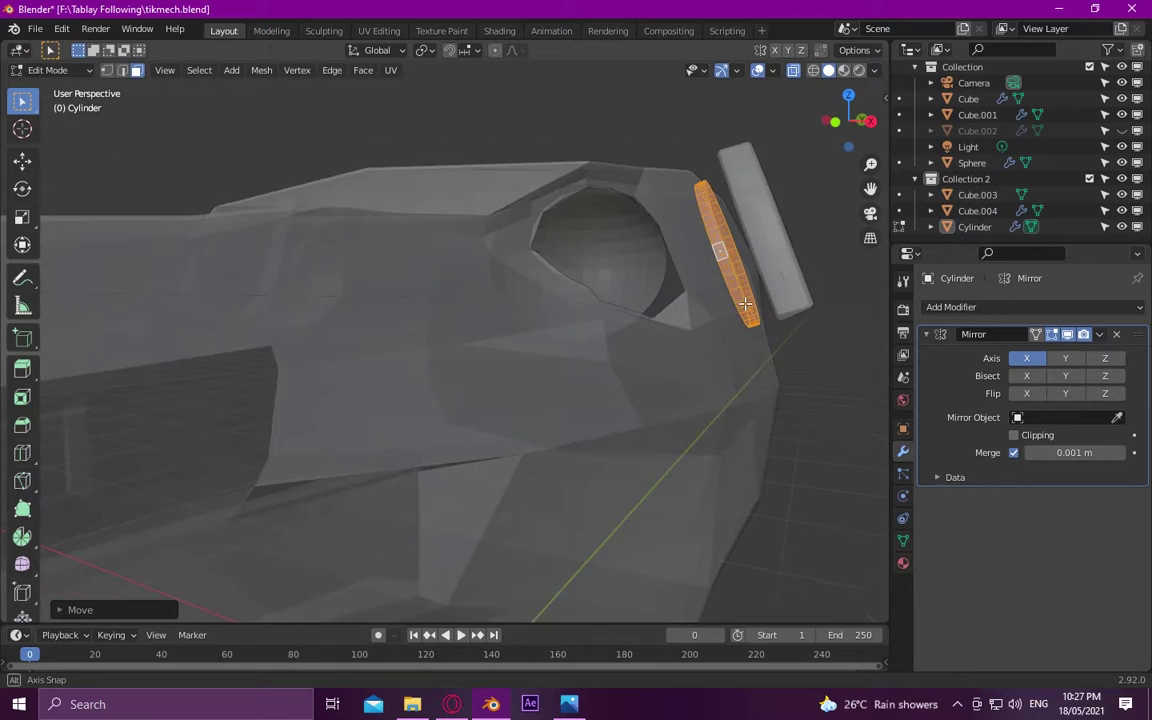
pyautogui.click(950, 307)
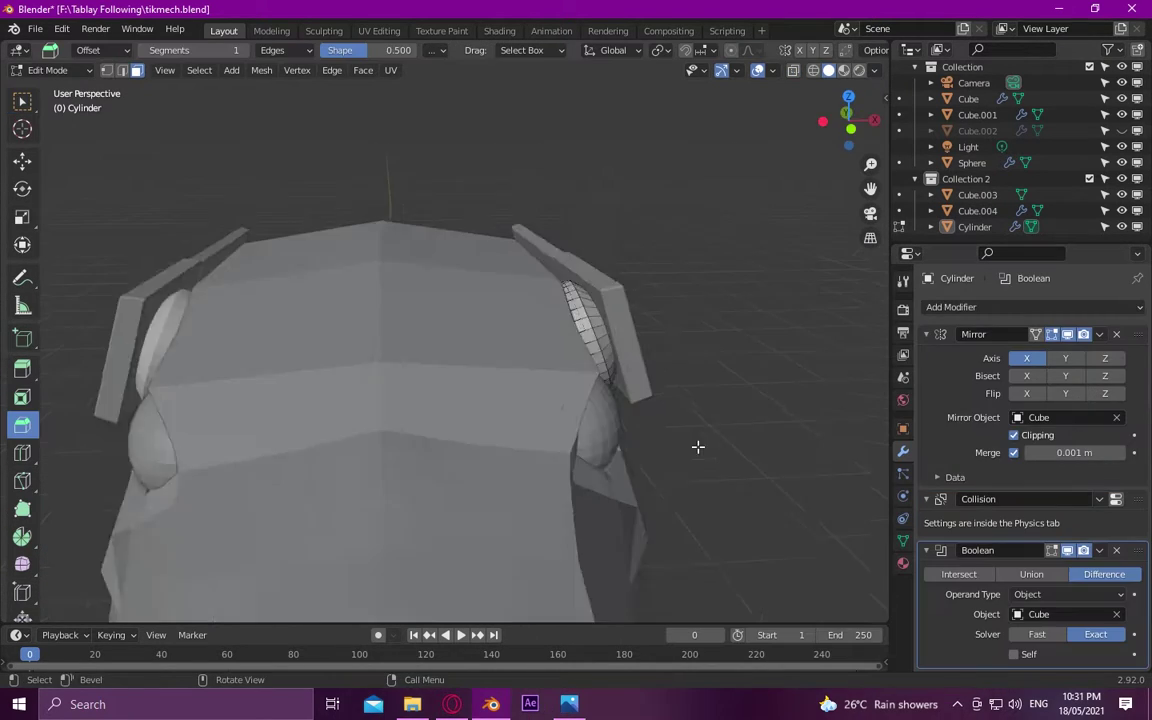
# Select the whole disc in X-ray and add a Solidify modifier of 0.03 m thickness
pyautogui.moveTo(608, 338)
pyautogui.mouseDown(button='middle')
pyautogui.moveTo(623, 385)
pyautogui.moveTo(810, 373)
pyautogui.moveTo(647, 250)
pyautogui.mouseUp(button='middle')
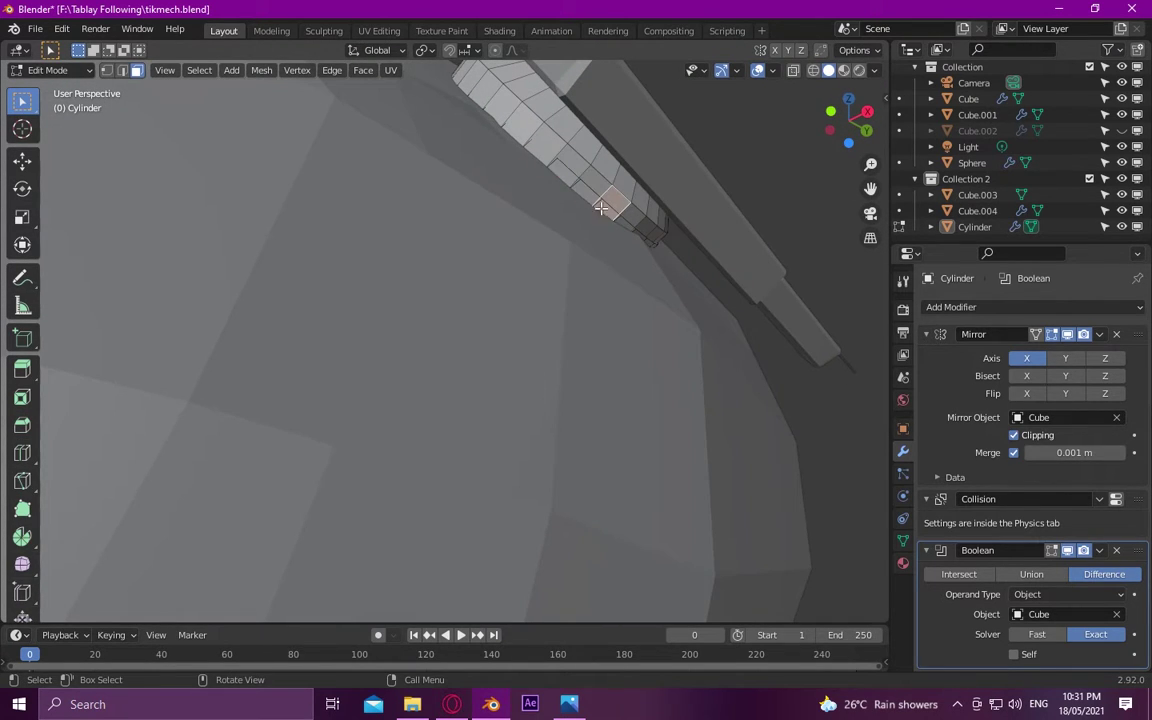
pyautogui.moveTo(600, 208); pyautogui.dragTo(630, 183, button='middle')
pyautogui.hotkey('alt', 'z')
pyautogui.press('a')
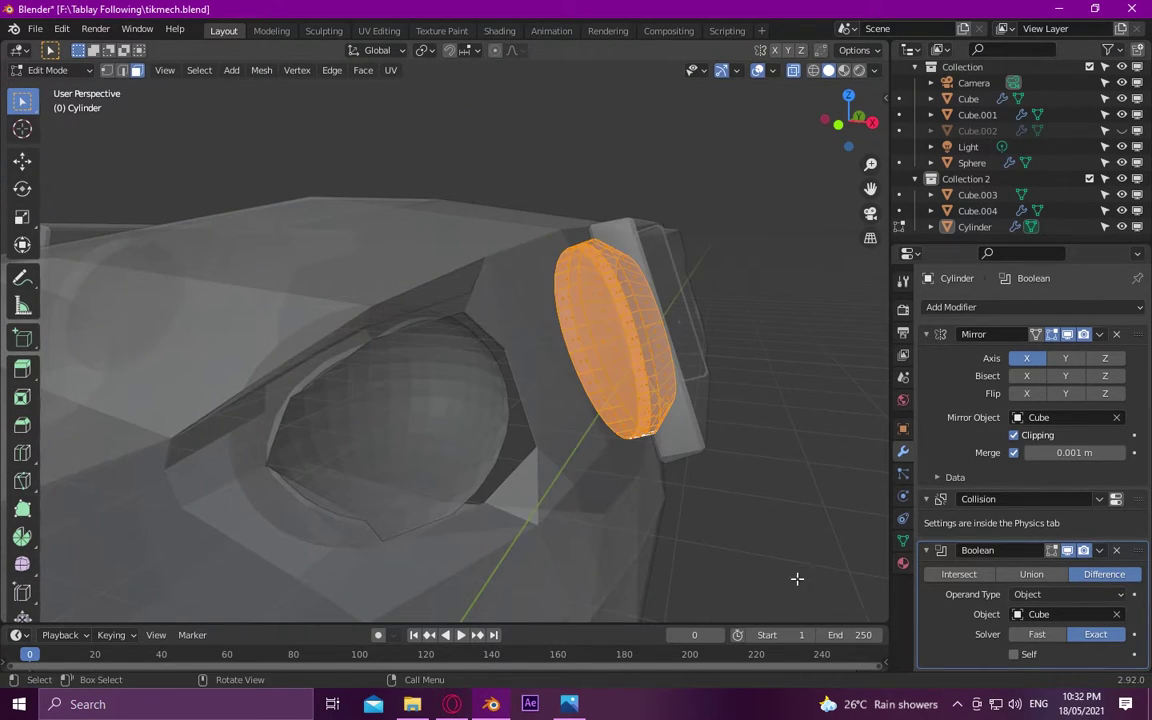
pyautogui.click(951, 307)
pyautogui.click(812, 530)
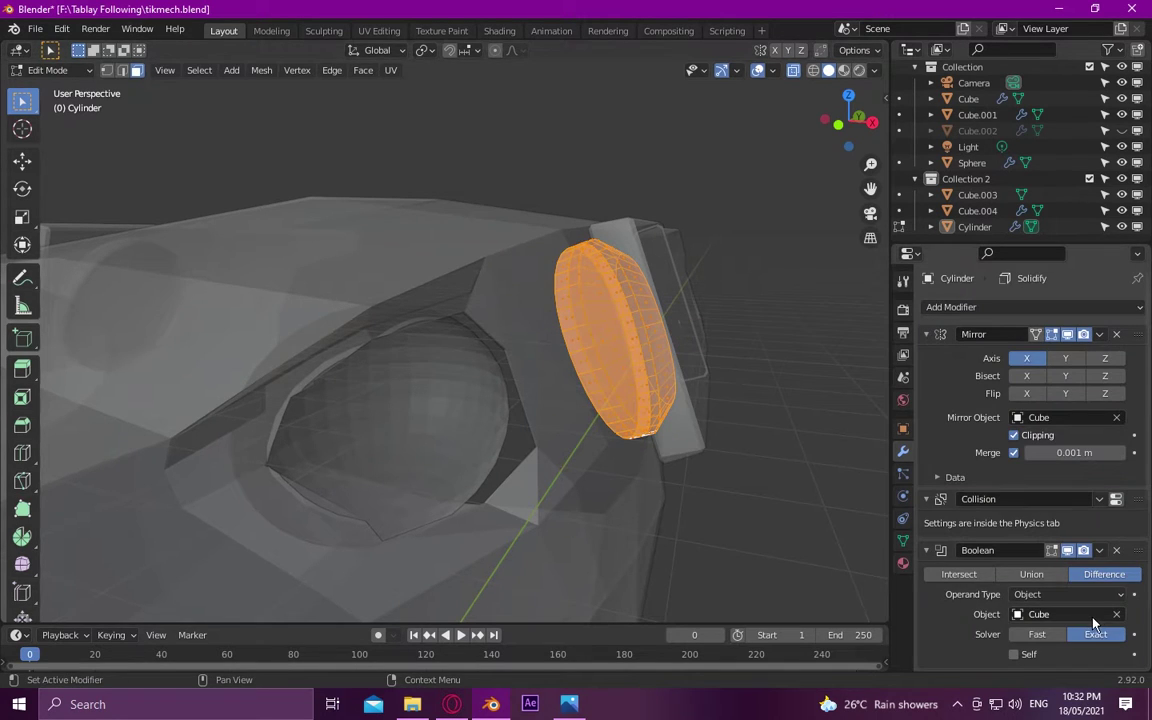
pyautogui.scroll(-4, 1100, 560)
pyautogui.scroll(-3, 1120, 480)
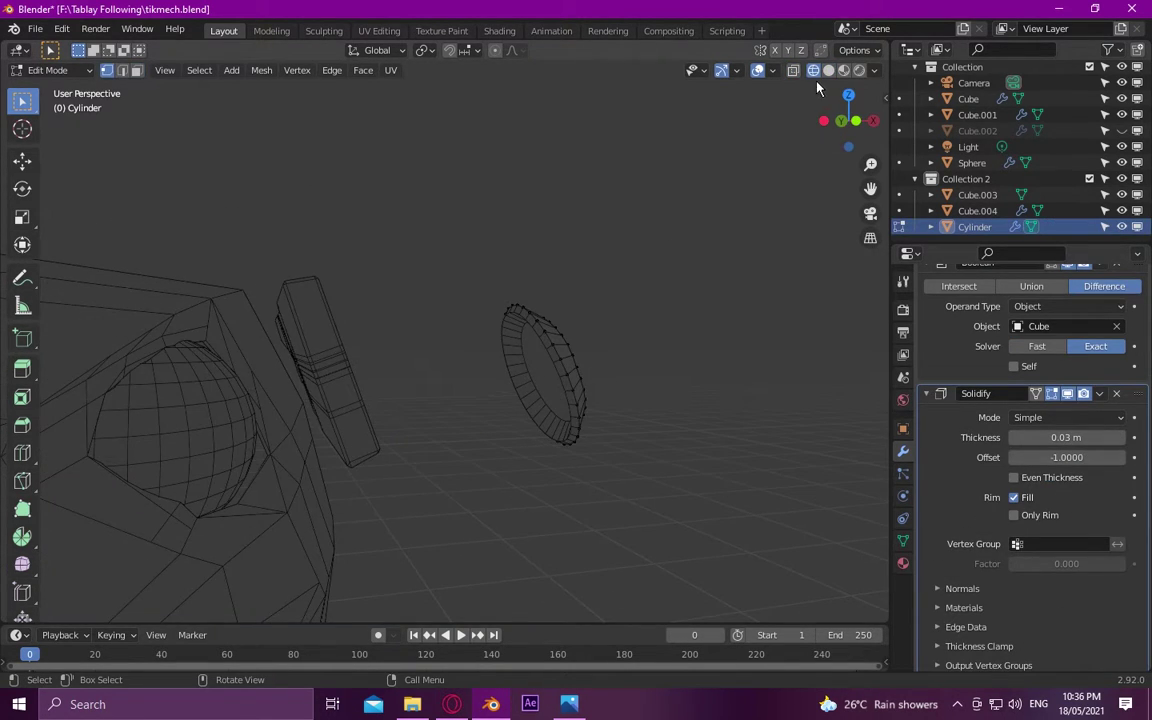
pyautogui.click(828, 70)
# Box-select all of the cylinder's geometry with X-ray enabled
pyautogui.moveTo(700, 200)
pyautogui.mouseDown(button='middle')
pyautogui.moveTo(205, 165)
pyautogui.moveTo(390, 283)
pyautogui.moveTo(448, 297)
pyautogui.moveTo(394, 347)
pyautogui.mouseUp(button='middle')
pyautogui.press('w')
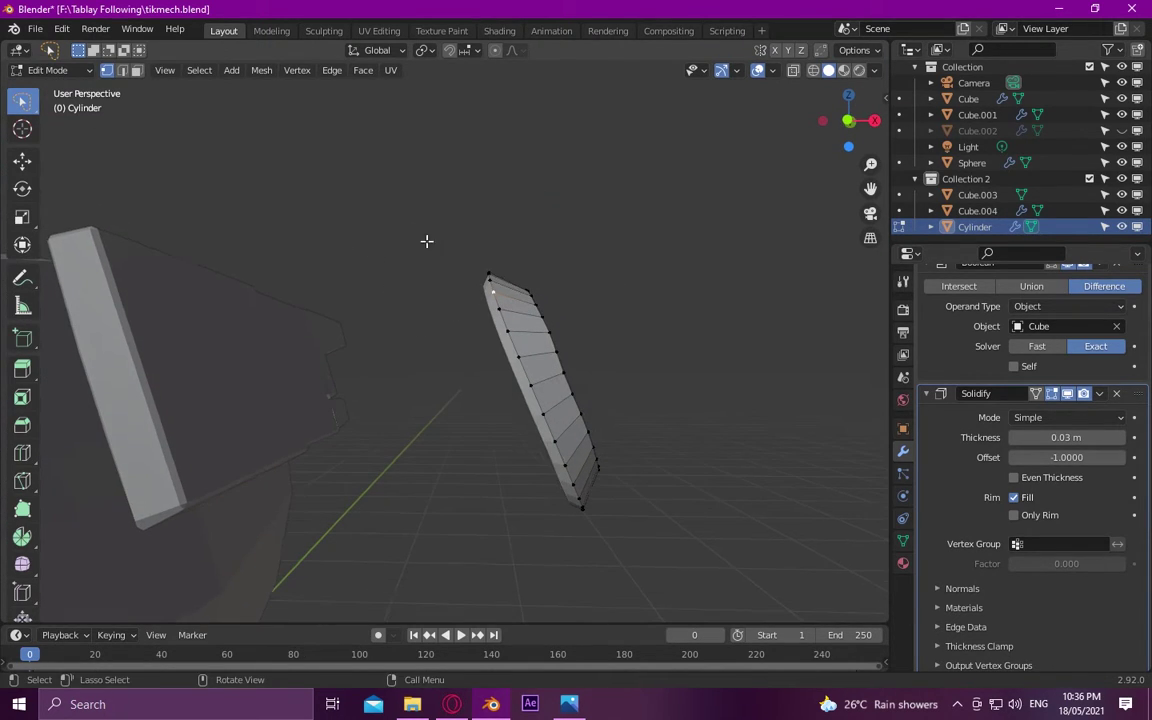
pyautogui.moveTo(605, 491); pyautogui.dragTo(515, 250)
pyautogui.hotkey('alt', 'z')
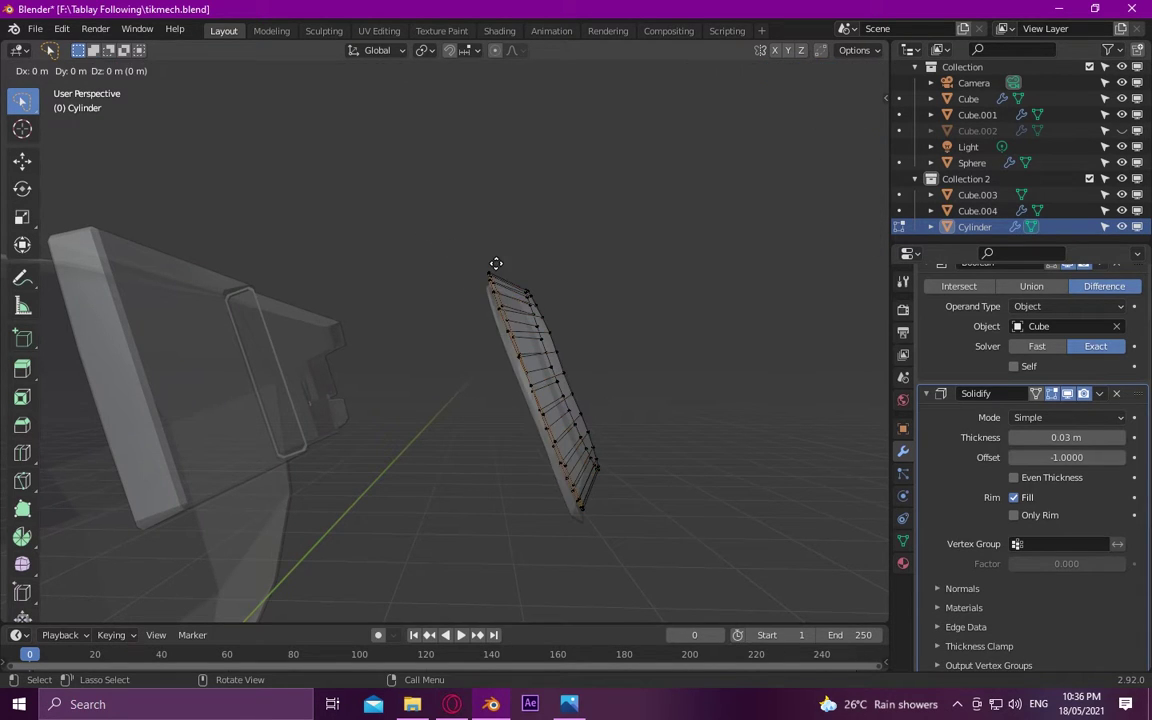
pyautogui.click(455, 281)
pyautogui.hotkey('alt', 'z')
pyautogui.moveTo(455, 281)
pyautogui.mouseDown(button='middle')
pyautogui.moveTo(486, 298)
pyautogui.moveTo(429, 290)
pyautogui.moveTo(691, 208)
pyautogui.moveTo(634, 279)
pyautogui.moveTo(550, 345)
pyautogui.mouseUp(button='middle')
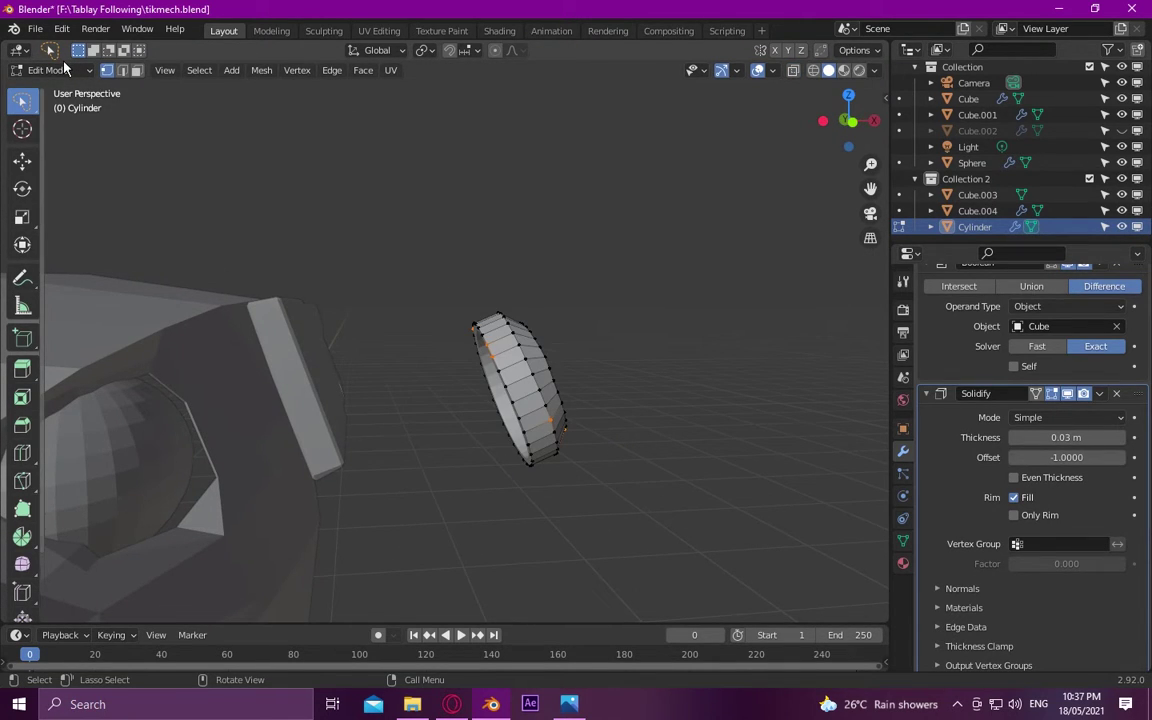
pyautogui.press('w')
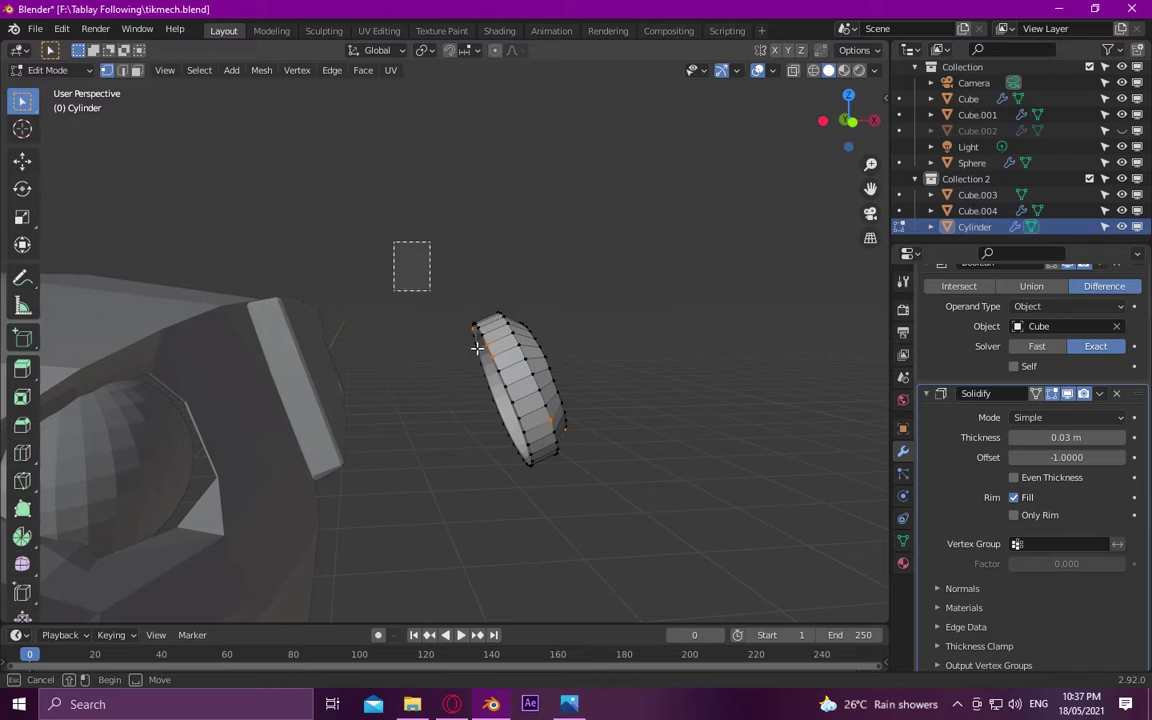
pyautogui.click(793, 70)
pyautogui.moveTo(400, 245); pyautogui.dragTo(643, 586)
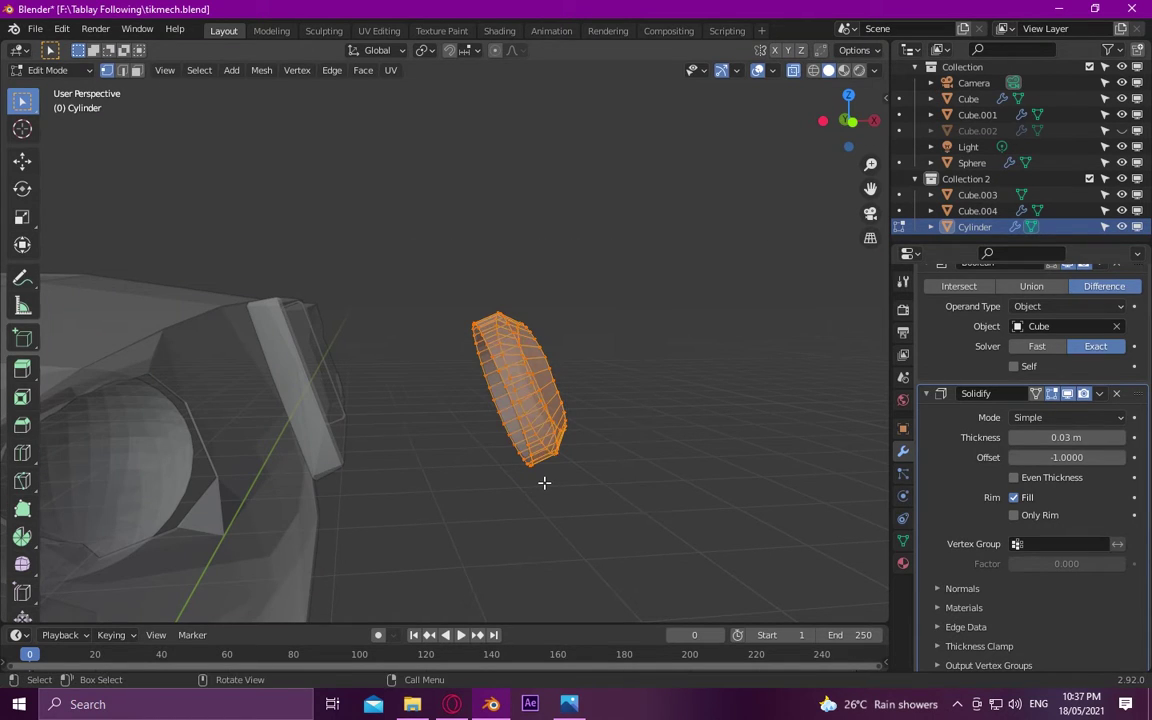
# Slide the cylinder along X against the head's side, then return to Object Mode
pyautogui.press('x')
pyautogui.click(283, 465)
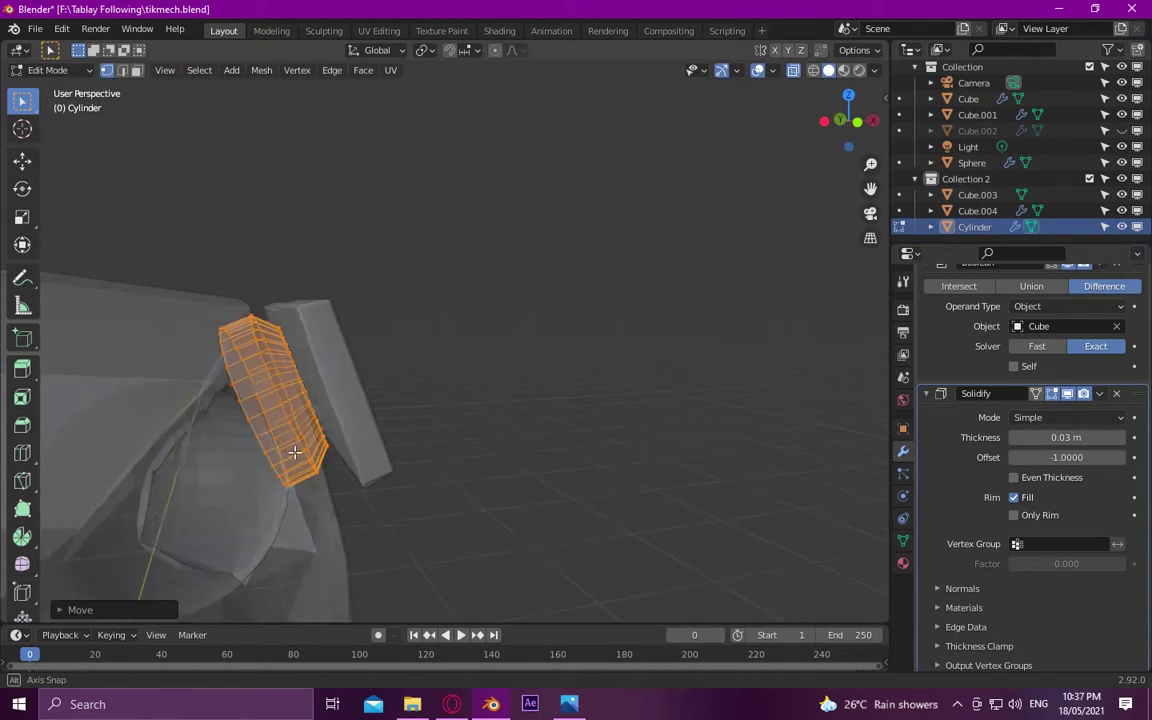
pyautogui.press('x')
pyautogui.press('Escape')
pyautogui.press('g')
pyautogui.press('x')
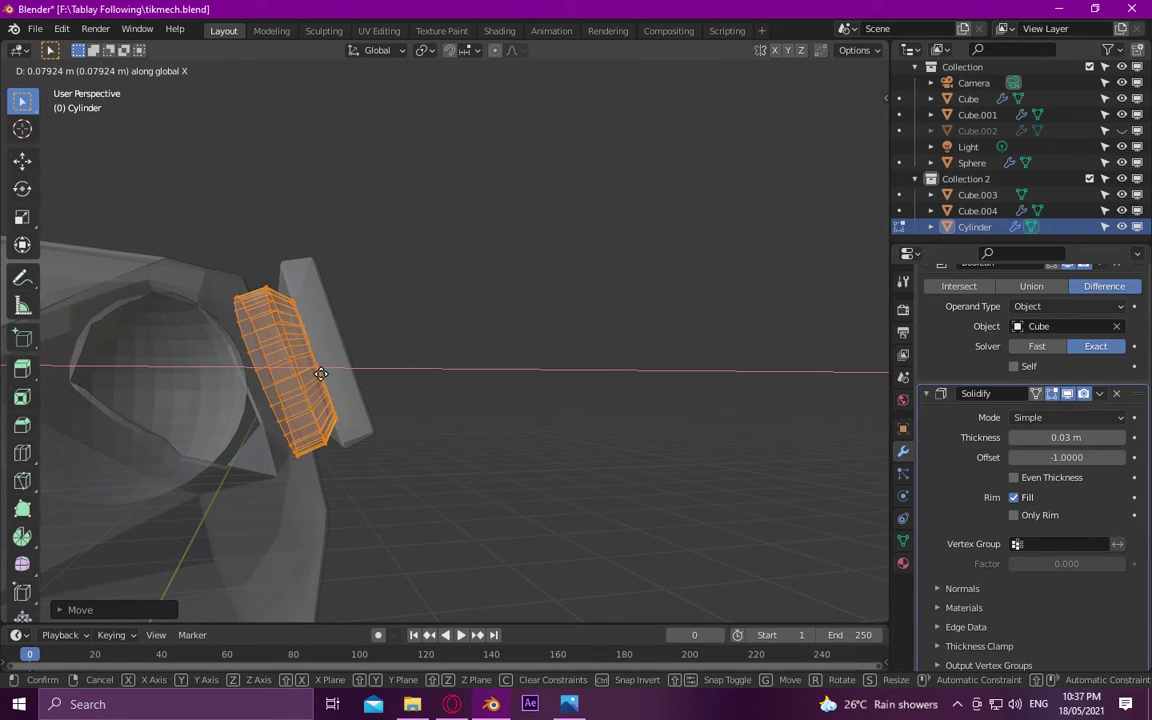
pyautogui.click(316, 374)
pyautogui.moveTo(316, 374); pyautogui.dragTo(337, 399, button='middle')
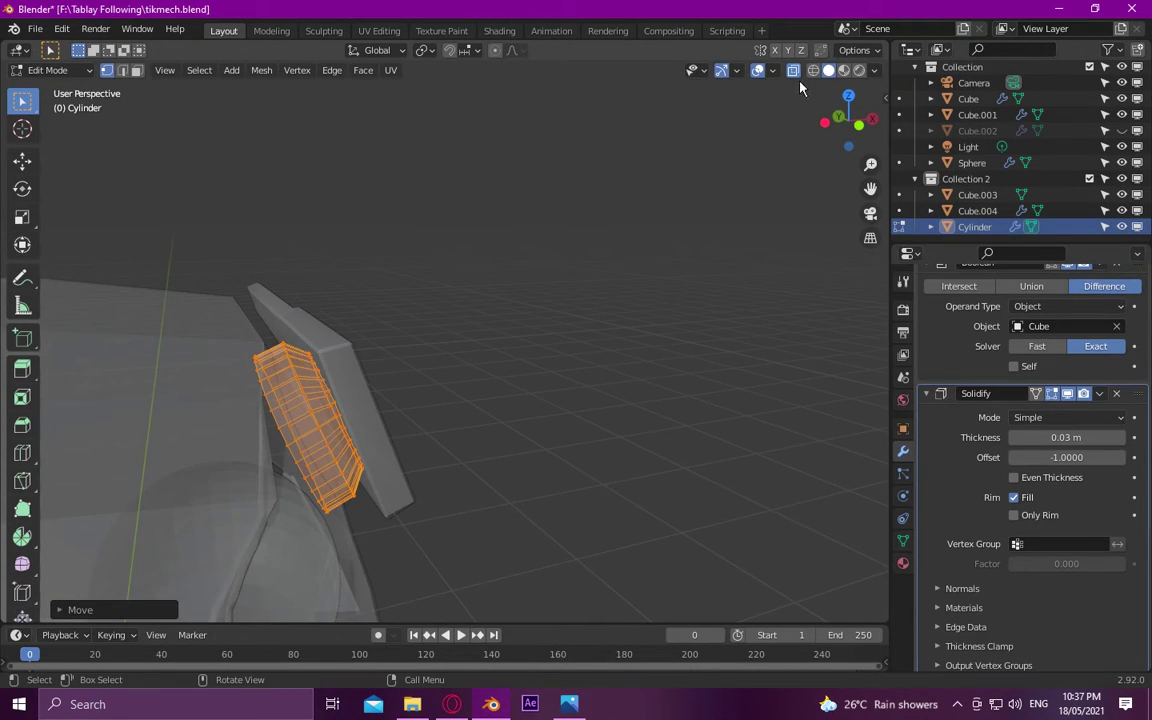
pyautogui.moveTo(800, 88)
pyautogui.mouseDown(button='middle')
pyautogui.moveTo(249, 360)
pyautogui.moveTo(486, 419)
pyautogui.moveTo(373, 435)
pyautogui.moveTo(342, 414)
pyautogui.moveTo(441, 398)
pyautogui.mouseUp(button='middle')
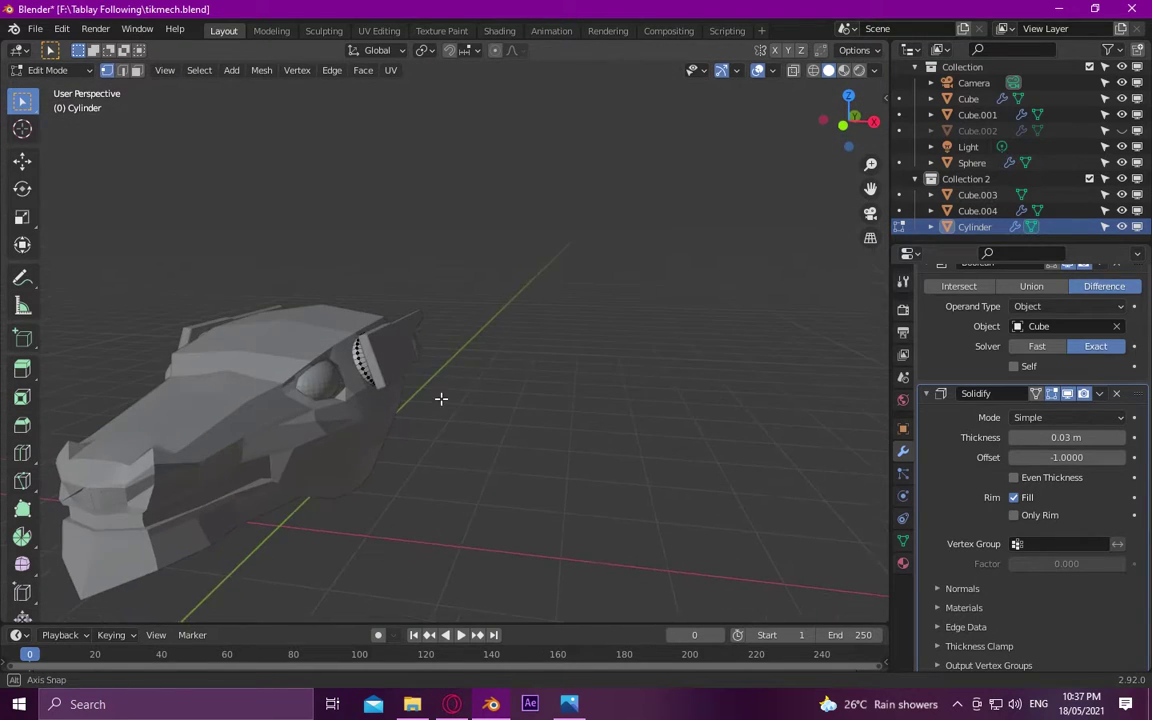
pyautogui.press('Tab')
pyautogui.scroll(3, 311, 290)
pyautogui.moveTo(311, 290)
pyautogui.mouseDown(button='middle')
pyautogui.moveTo(424, 378)
pyautogui.moveTo(242, 373)
pyautogui.moveTo(383, 365)
pyautogui.moveTo(200, 427)
pyautogui.moveTo(333, 550)
pyautogui.moveTo(368, 419)
pyautogui.moveTo(300, 410)
pyautogui.moveTo(368, 342)
pyautogui.moveTo(80, 360)
pyautogui.moveTo(105, 410)
pyautogui.moveTo(440, 415)
pyautogui.moveTo(256, 369)
pyautogui.mouseUp(button='middle')
# In wireframe view, delete the stray vertical edge from the Cube head mesh
pyautogui.scroll(5, 430, 390)
pyautogui.click(548, 386)
pyautogui.scroll(-5, 680, 260)
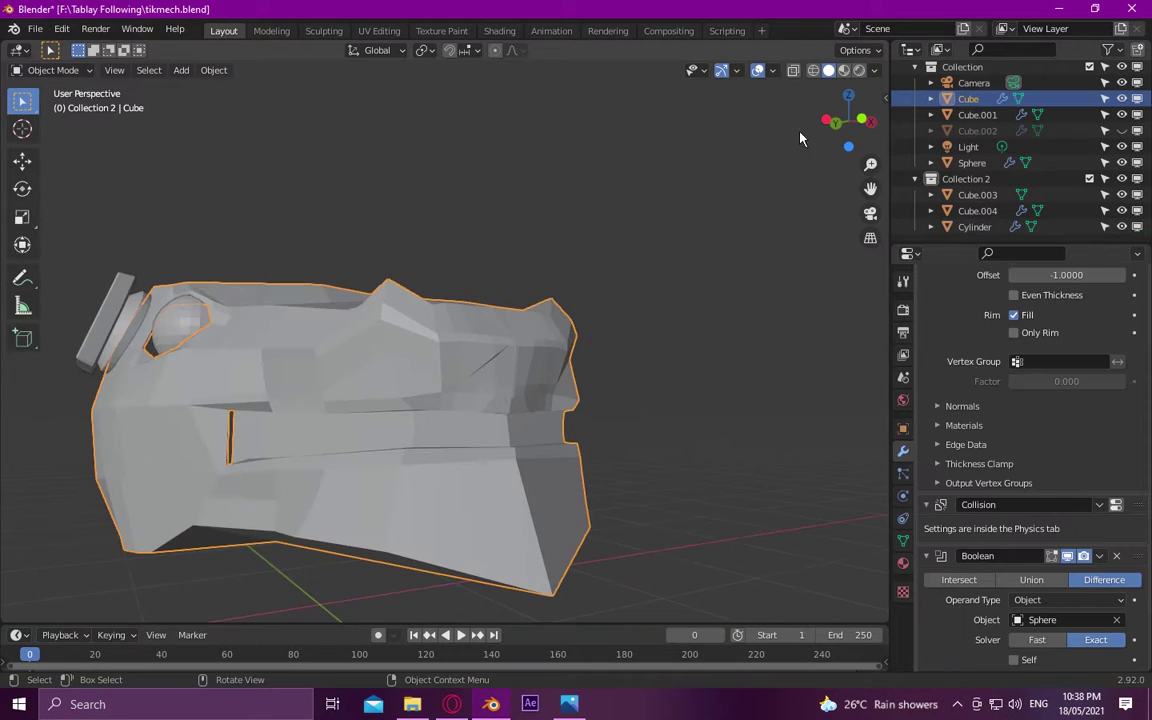
pyautogui.click(813, 70)
pyautogui.click(495, 378)
pyautogui.scroll(1, 495, 378)
pyautogui.scroll(2, 495, 378)
pyautogui.click(495, 378)
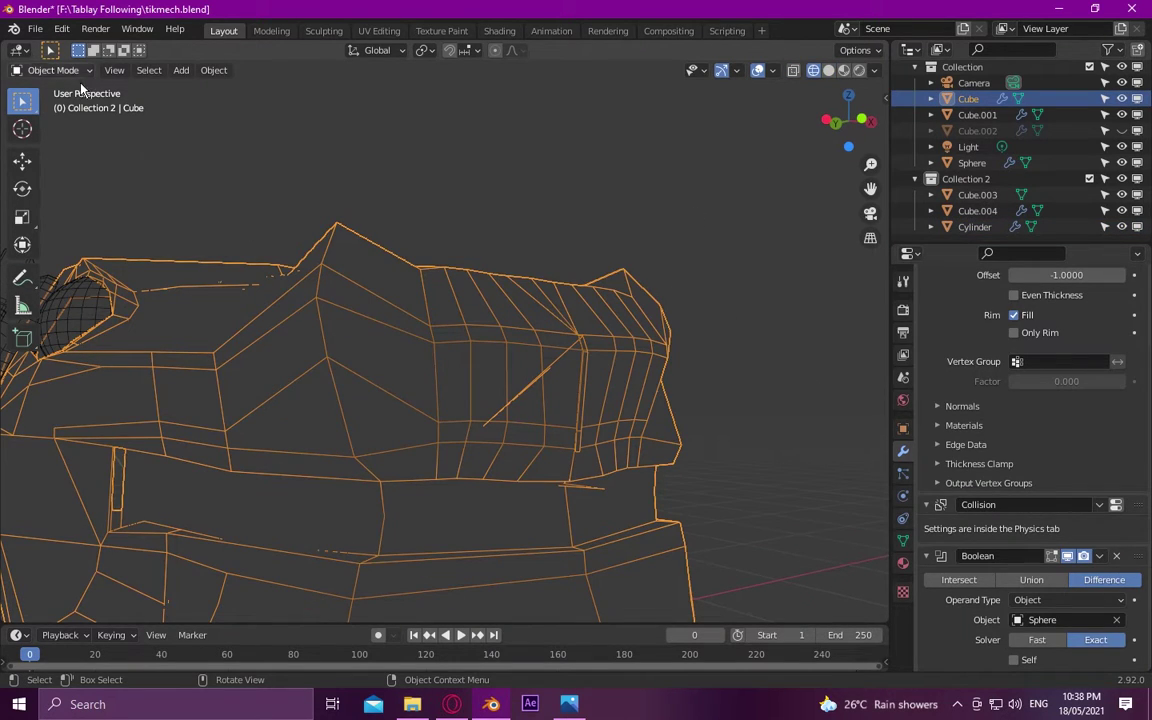
pyautogui.press('Tab')
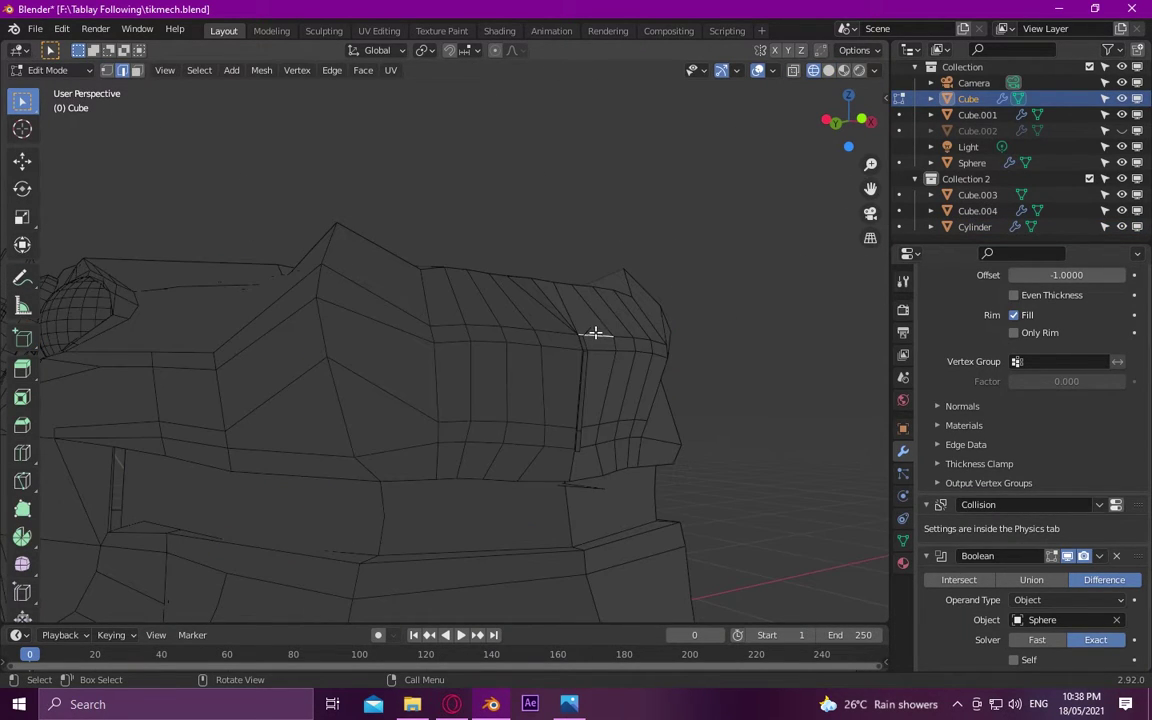
pyautogui.press('x')
pyautogui.click(599, 405)
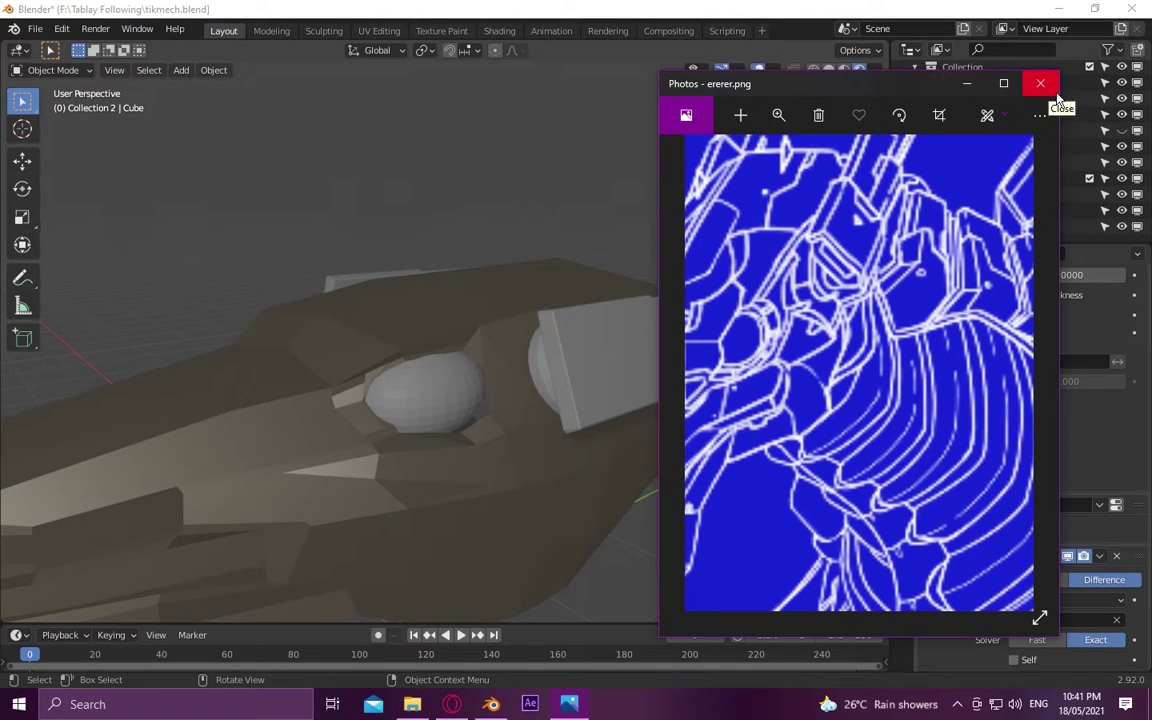
# Close the reference image and enter Edit Mode on the Cube.004 side panel
pyautogui.click(1055, 93)
pyautogui.press('Tab')
pyautogui.scroll(3, 656, 414)
# Split off the panel's small upper end face and push the front end face along its normal
pyautogui.scroll(3, 656, 414)
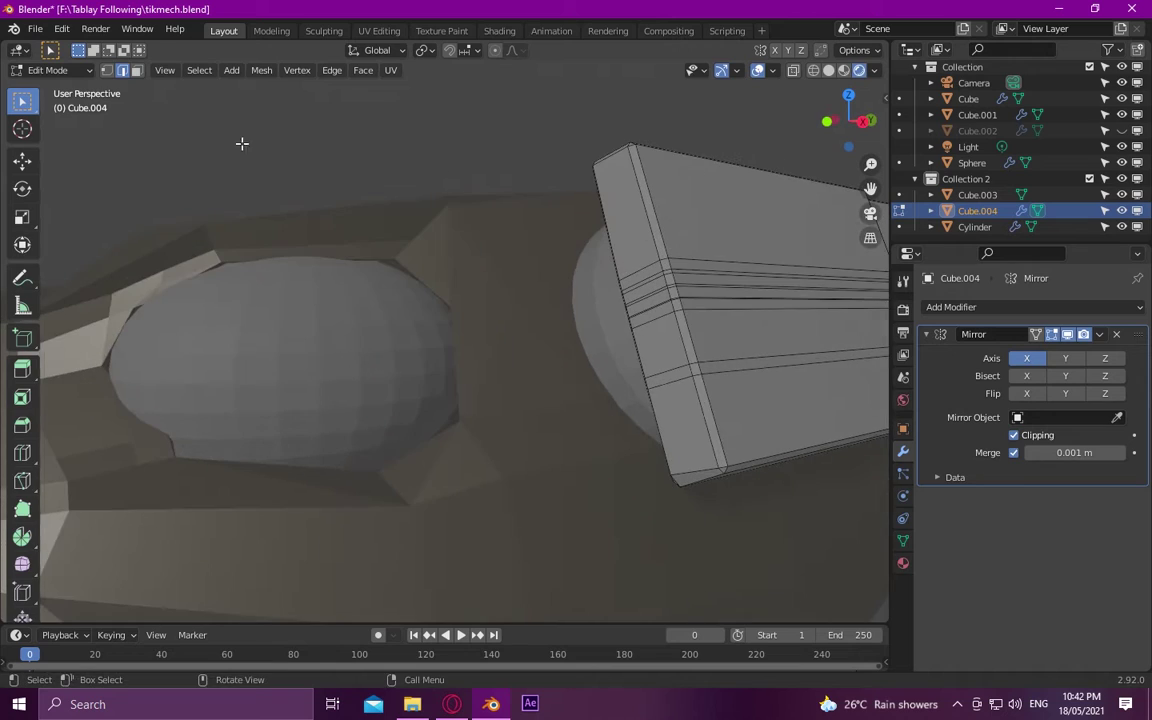
pyautogui.click(678, 419)
pyautogui.click(651, 273)
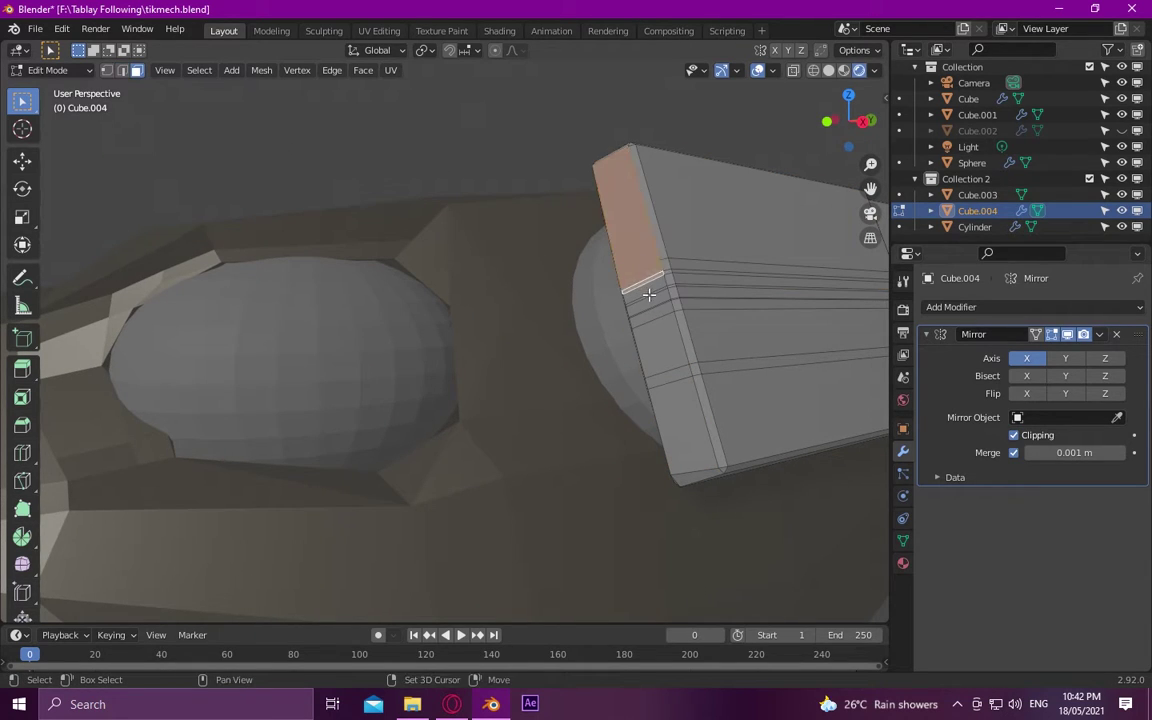
pyautogui.rightClick(668, 398)
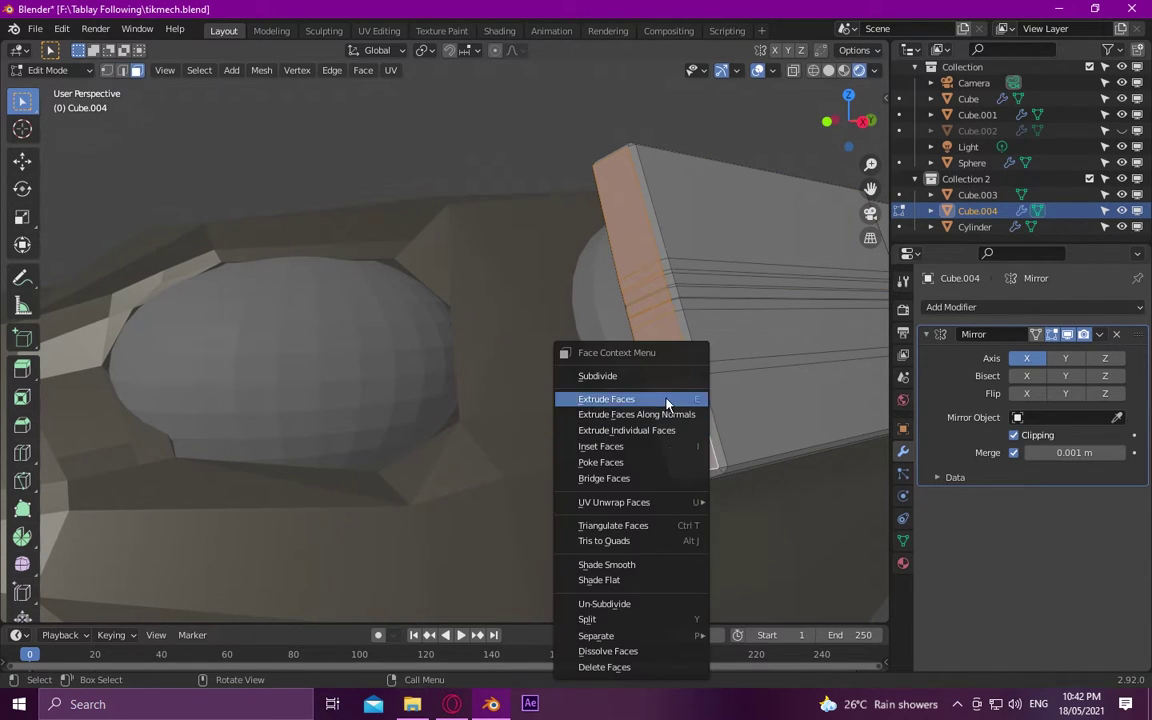
pyautogui.click(655, 628)
pyautogui.moveTo(650, 303); pyautogui.dragTo(653, 321, button='middle')
pyautogui.click(760, 330)
pyautogui.rightClick(753, 324)
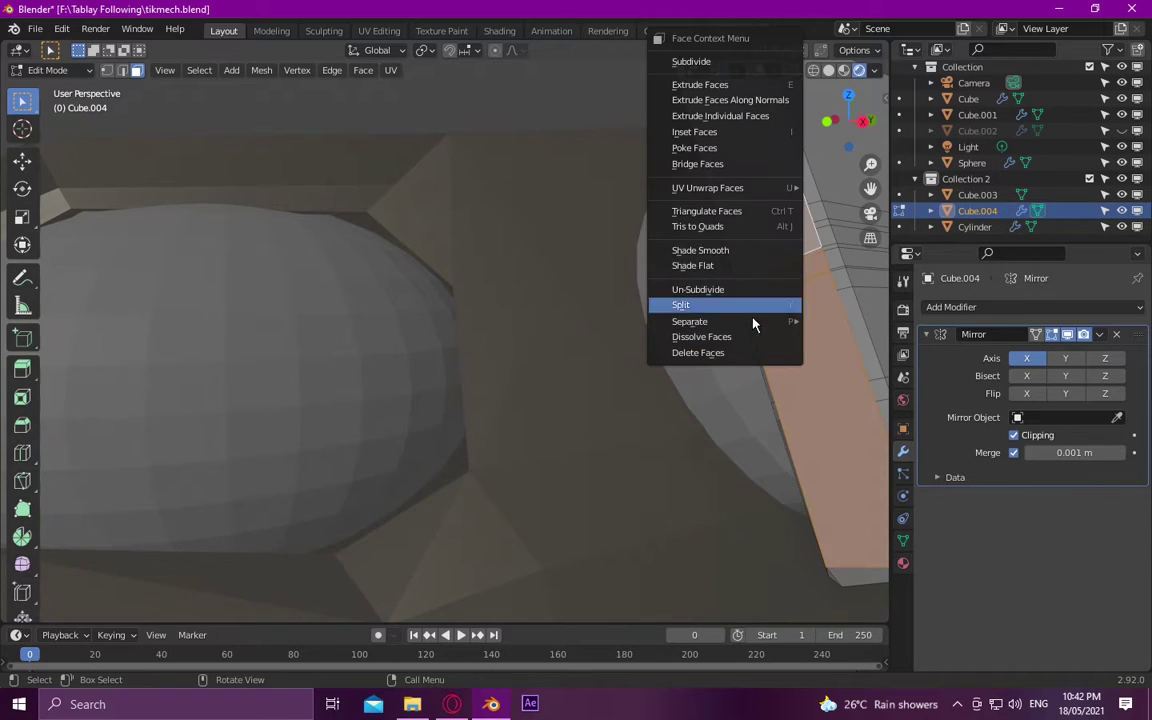
pyautogui.click(740, 305)
pyautogui.moveTo(753, 324)
pyautogui.mouseDown(button='middle')
pyautogui.moveTo(782, 329)
pyautogui.moveTo(688, 333)
pyautogui.mouseUp(button='middle')
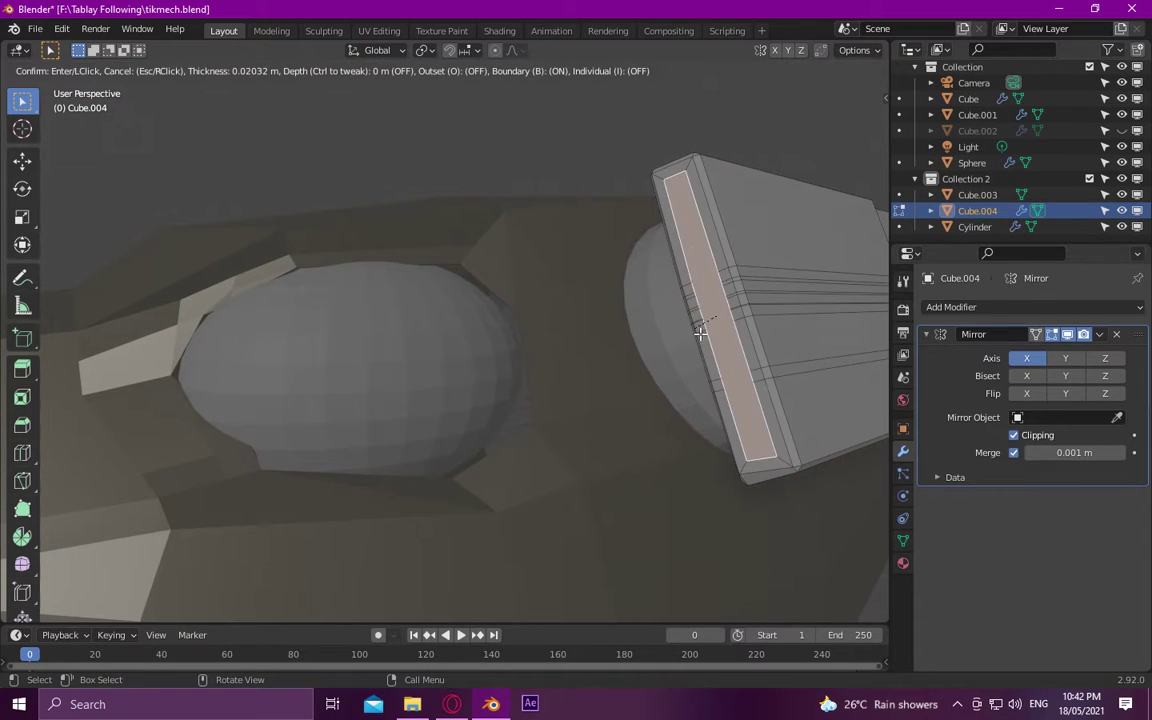
pyautogui.press('e')
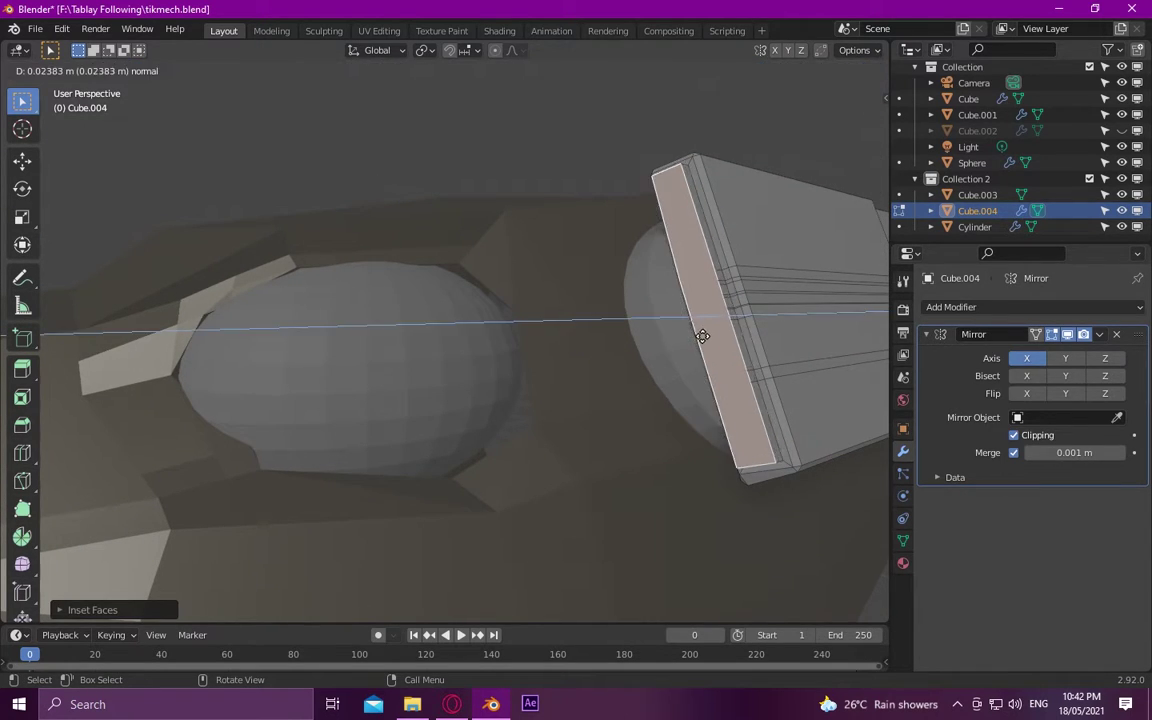
# Reposition one corner vertex of the panel's end; the next few vertex moves are cancelled
pyautogui.press('g')
pyautogui.click(661, 193)
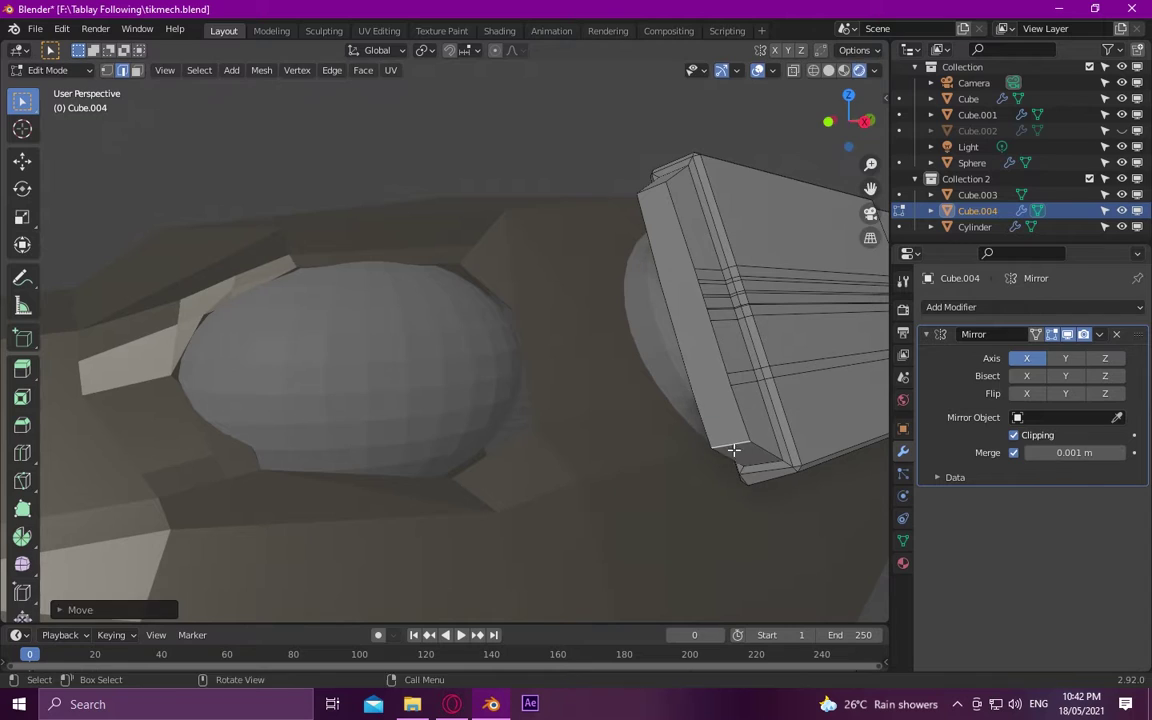
pyautogui.moveTo(733, 450)
pyautogui.mouseDown(button='middle')
pyautogui.moveTo(689, 432)
pyautogui.moveTo(452, 483)
pyautogui.moveTo(472, 396)
pyautogui.moveTo(334, 476)
pyautogui.moveTo(428, 465)
pyautogui.moveTo(435, 343)
pyautogui.mouseUp(button='middle')
pyautogui.press('g')
pyautogui.press('Escape')
pyautogui.press('g')
pyautogui.press('Escape')
pyautogui.press('g')
pyautogui.press('Escape')
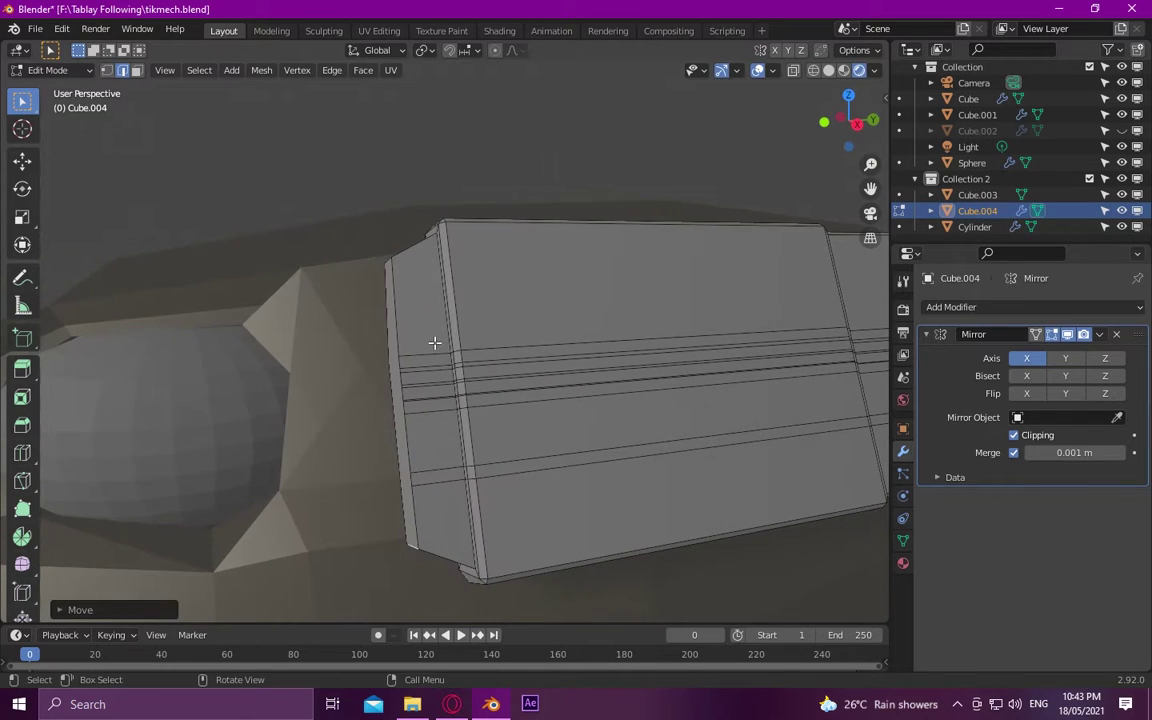
# Select a face on the panel's front and shift its corner vertex along Y
pyautogui.click(443, 503)
pyautogui.rightClick(437, 390)
pyautogui.moveTo(404, 290)
pyautogui.mouseDown(button='middle')
pyautogui.moveTo(445, 419)
pyautogui.moveTo(430, 390)
pyautogui.mouseUp(button='middle')
pyautogui.keyDown('shift'); pyautogui.moveTo(452, 265); pyautogui.dragTo(526, 283, button='middle'); pyautogui.keyUp('shift')
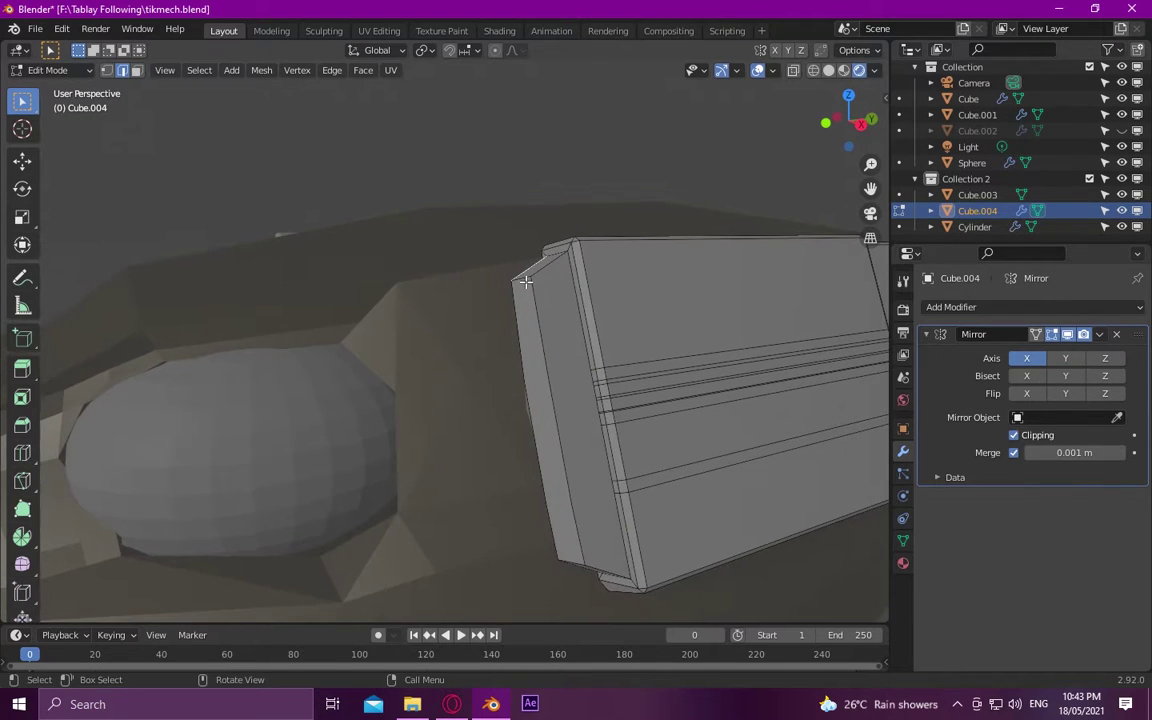
pyautogui.press('g')
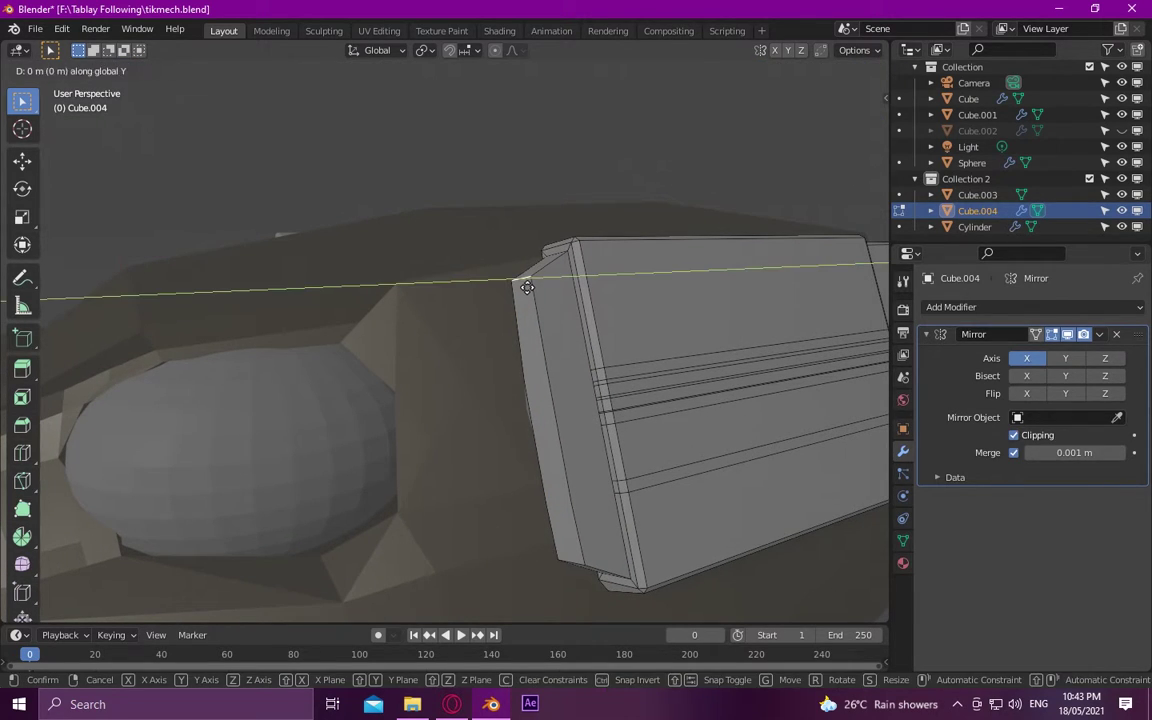
pyautogui.click(526, 290)
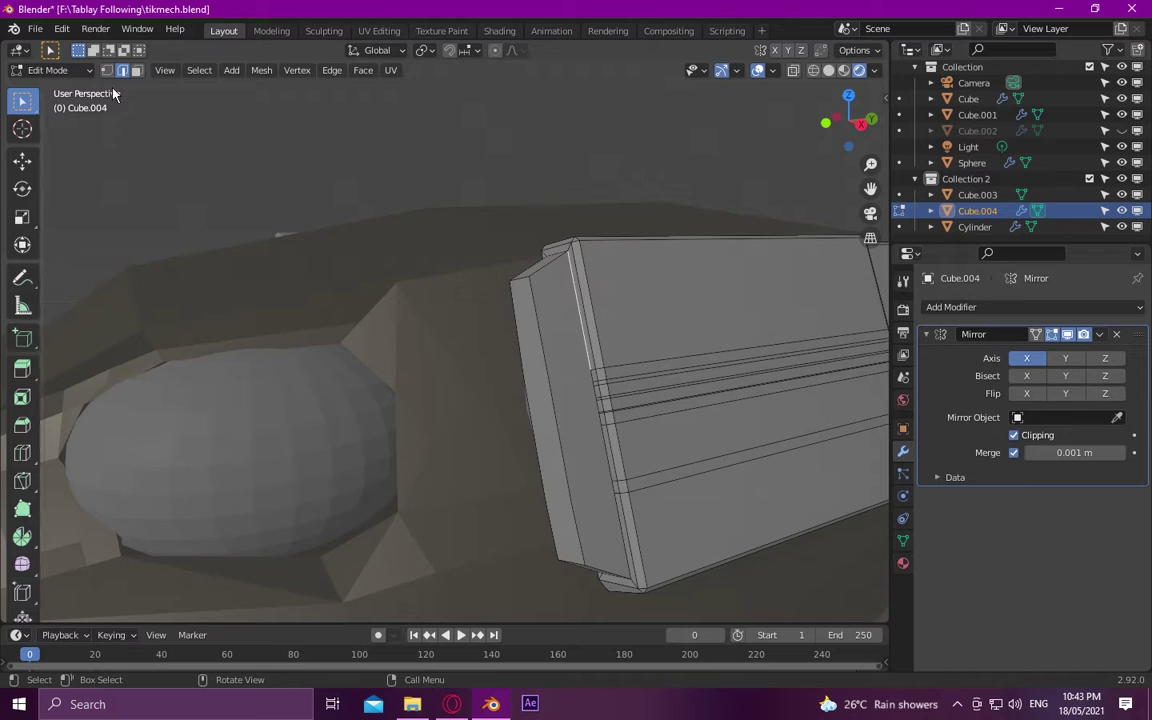
# Inset the panel's front face and push it about 0.06 m inward
pyautogui.click(551, 383)
pyautogui.press('u')
pyautogui.press('Escape')
pyautogui.press('i')
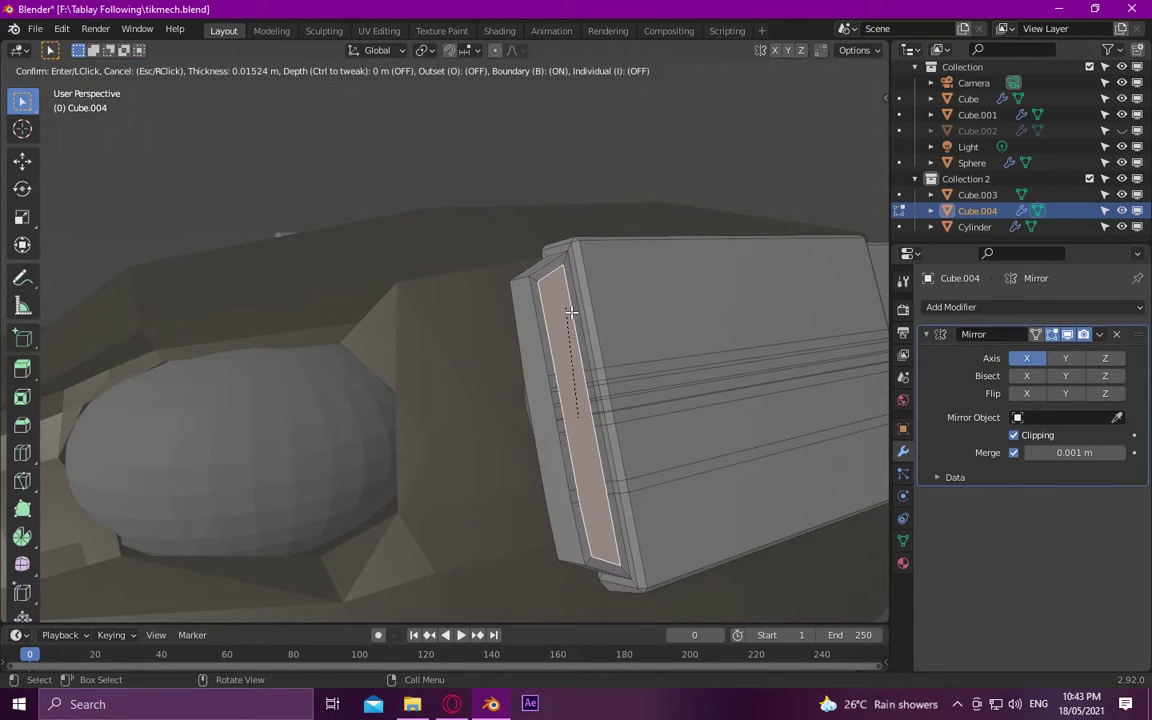
pyautogui.press('e')
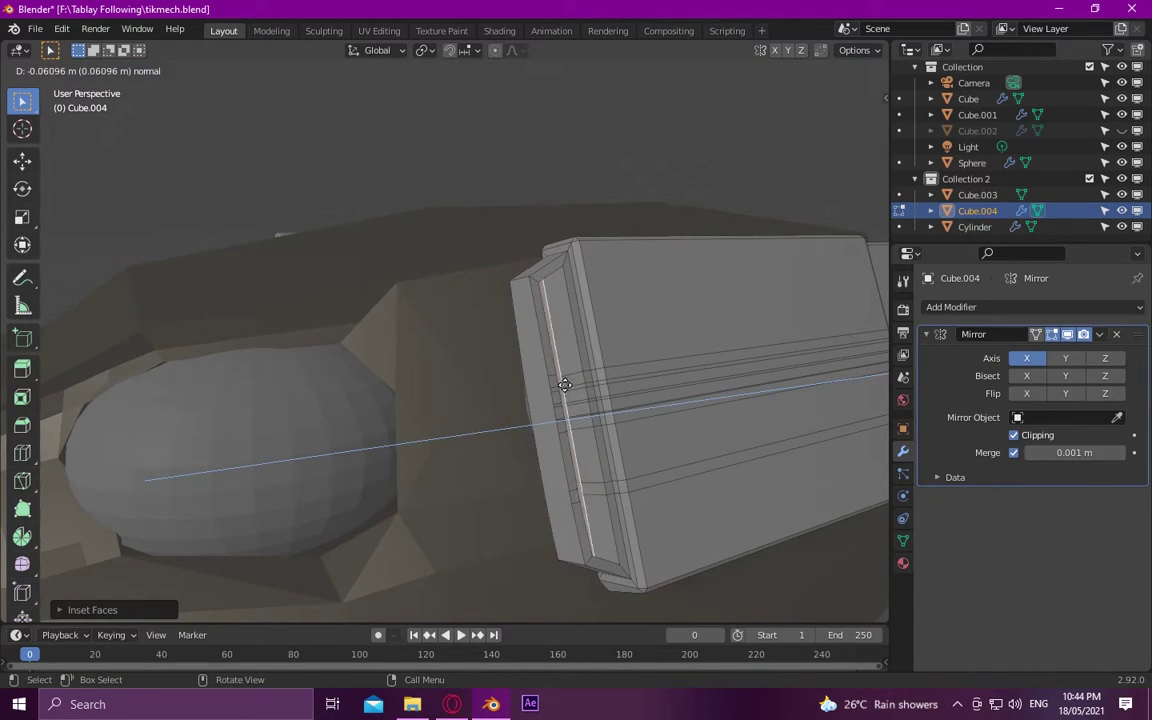
# Select the panel's top face and the thin faces along its front edge in wireframe view
pyautogui.moveTo(569, 402)
pyautogui.mouseDown(button='middle')
pyautogui.moveTo(550, 391)
pyautogui.moveTo(581, 386)
pyautogui.moveTo(563, 365)
pyautogui.moveTo(549, 372)
pyautogui.moveTo(557, 289)
pyautogui.mouseUp(button='middle')
pyautogui.click(557, 289)
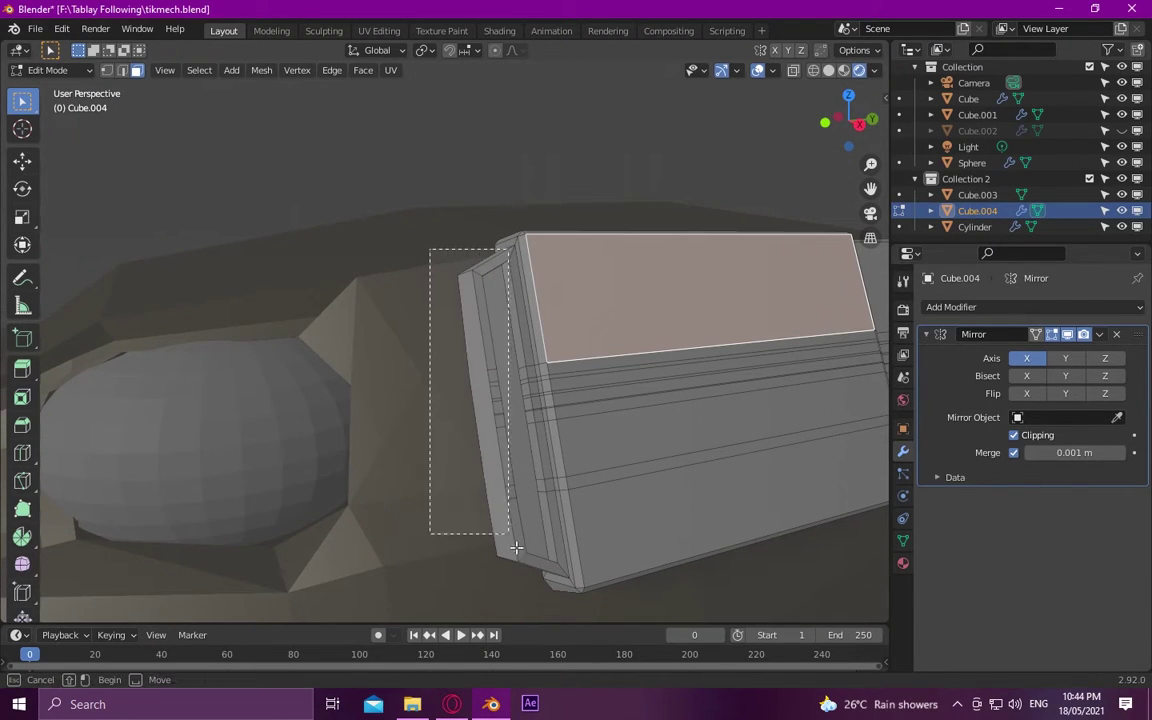
pyautogui.moveTo(516, 547); pyautogui.dragTo(516, 547)
pyautogui.click(813, 70)
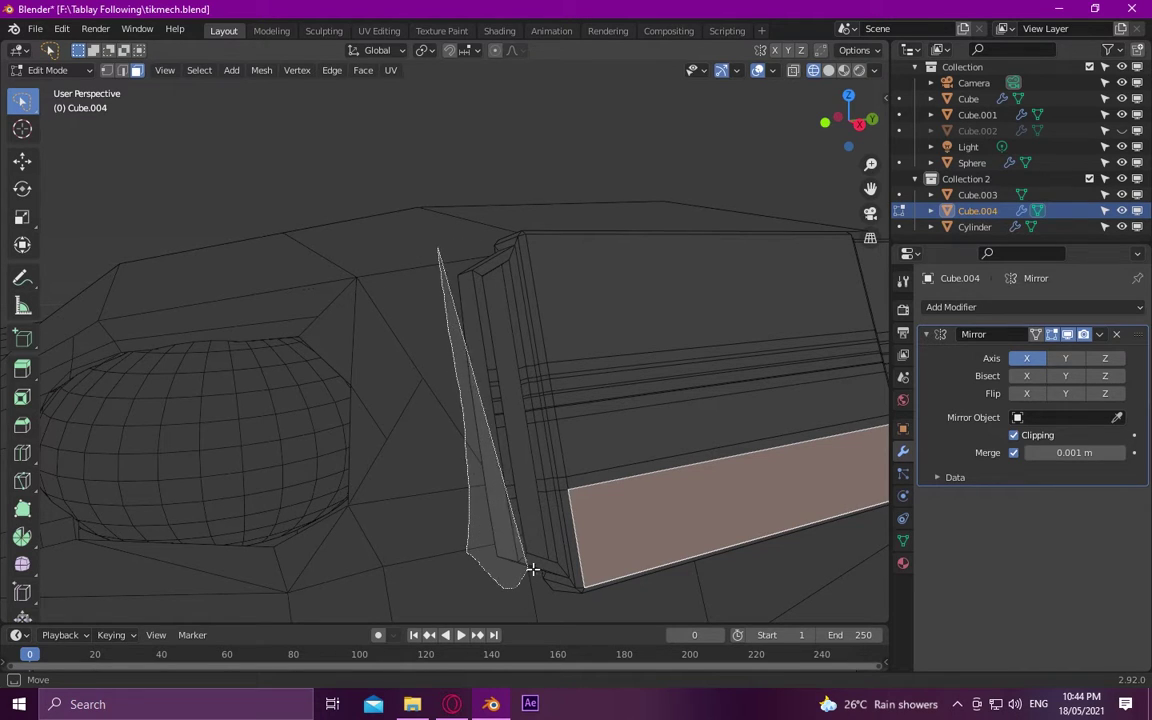
pyautogui.moveTo(503, 372); pyautogui.dragTo(481, 257)
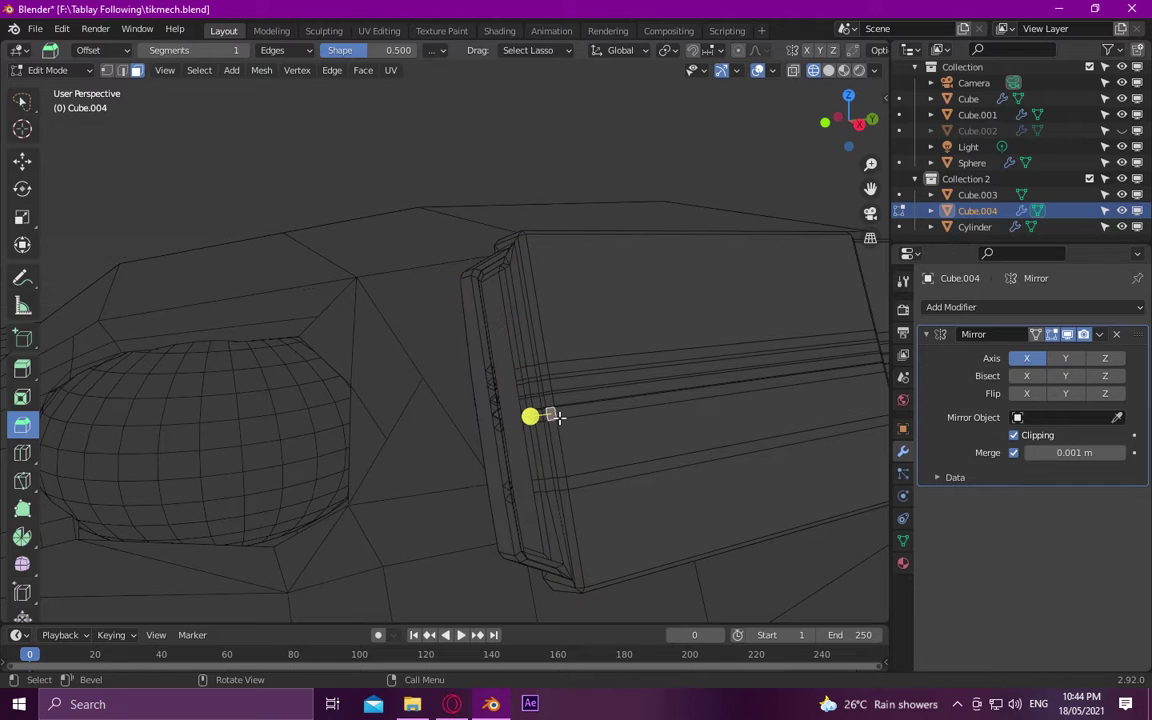
pyautogui.scroll(-5, 310, 272)
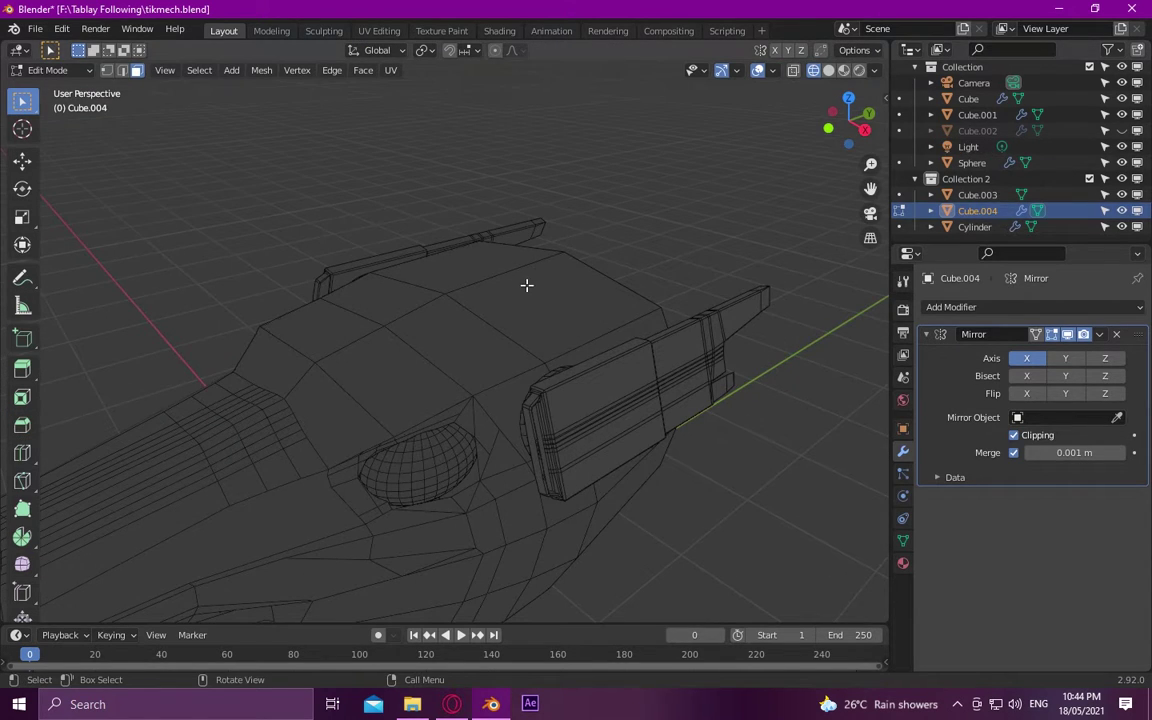
# Return to solid shading and Object Mode, then save the blend file
pyautogui.moveTo(527, 285)
pyautogui.mouseDown(button='middle')
pyautogui.moveTo(500, 370)
pyautogui.moveTo(557, 397)
pyautogui.moveTo(612, 342)
pyautogui.mouseUp(button='middle')
pyautogui.hotkey('shift', 'z')
pyautogui.click(50, 70)
pyautogui.click(45, 88)
pyautogui.scroll(4, 465, 391)
pyautogui.moveTo(465, 391)
pyautogui.mouseDown(button='middle')
pyautogui.moveTo(472, 485)
pyautogui.moveTo(617, 442)
pyautogui.moveTo(548, 450)
pyautogui.mouseUp(button='middle')
pyautogui.scroll(-3, 548, 450)
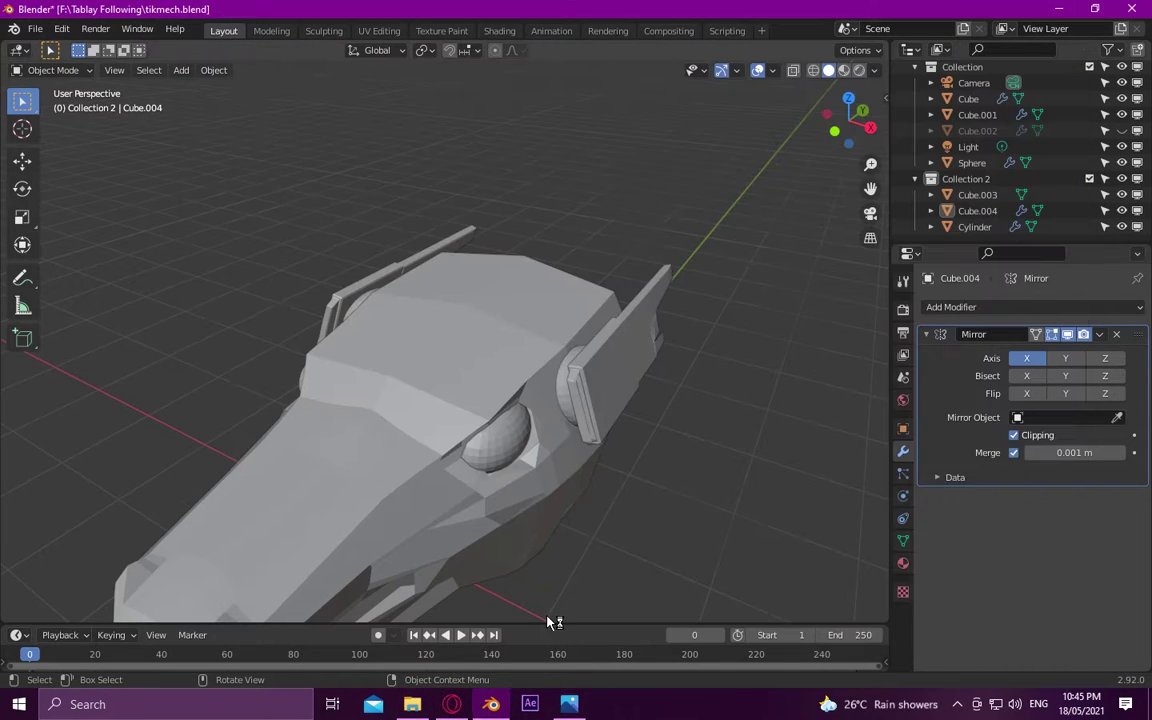
pyautogui.hotkey('ctrl', 's')
# Bring the reference image window forward and orbit in on the head model
pyautogui.scroll(-4, 473, 429)
pyautogui.moveTo(473, 429); pyautogui.dragTo(524, 429, button='middle')
pyautogui.scroll(4, 524, 429)
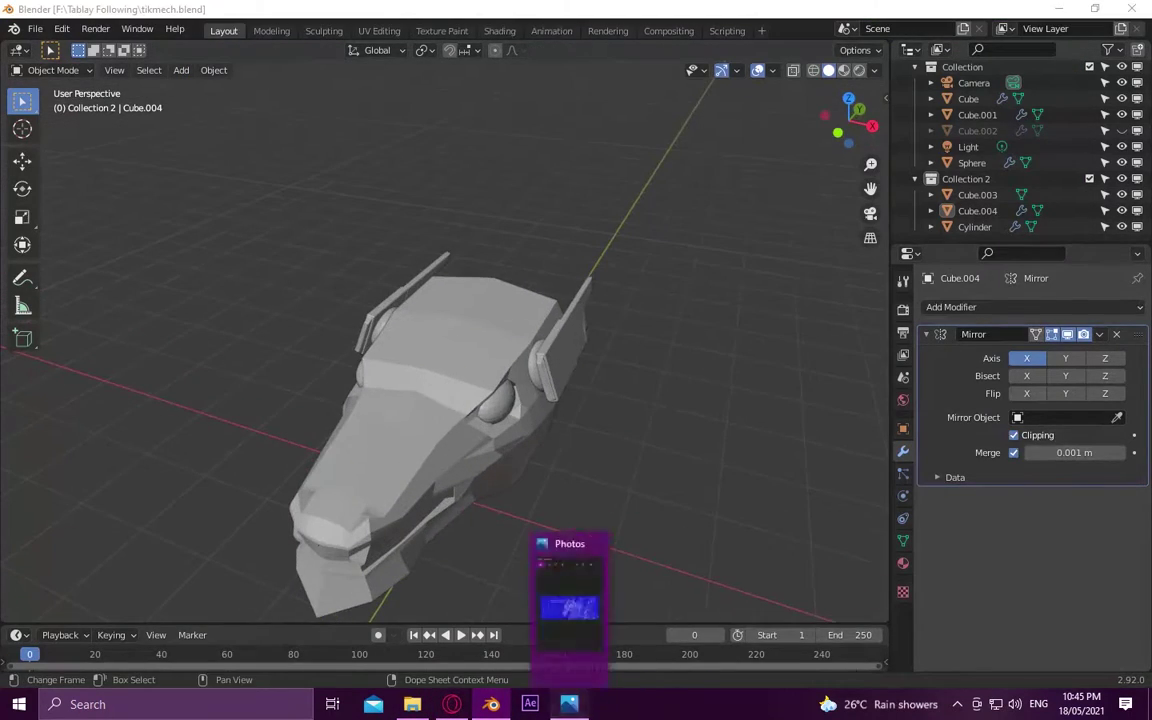
pyautogui.click(569, 590)
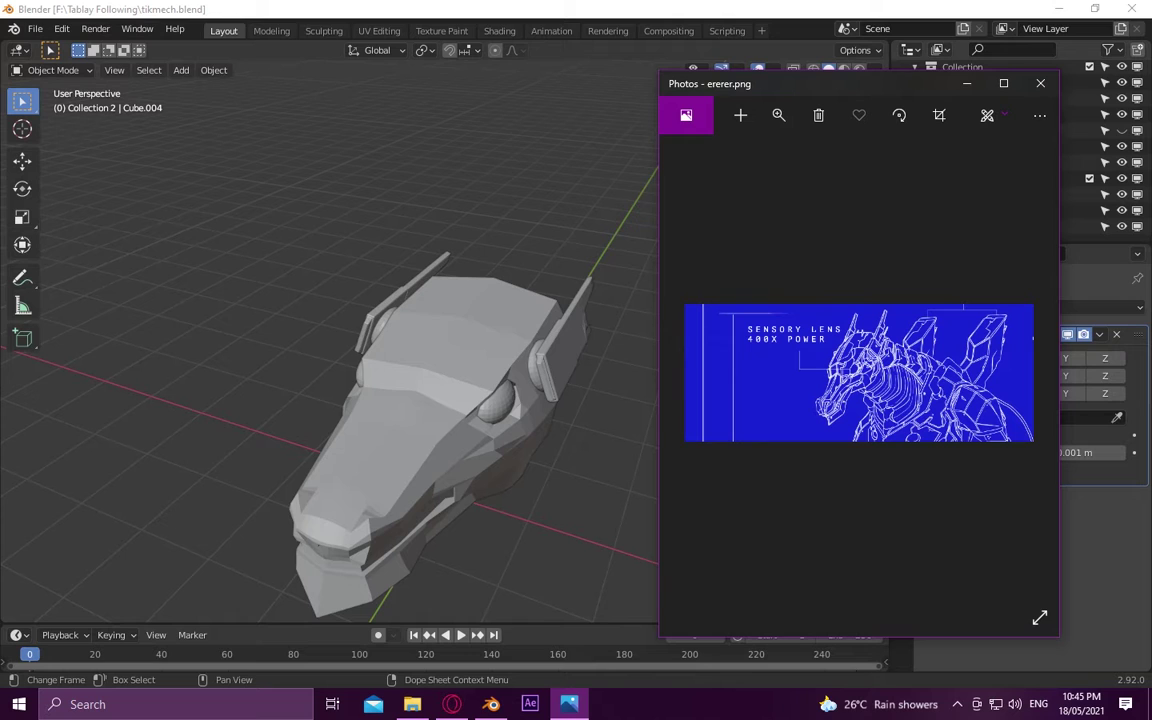
pyautogui.moveTo(290, 400)
pyautogui.mouseDown(button='middle')
pyautogui.moveTo(415, 283)
pyautogui.moveTo(396, 337)
pyautogui.moveTo(463, 337)
pyautogui.moveTo(388, 532)
pyautogui.moveTo(440, 530)
pyautogui.moveTo(532, 301)
pyautogui.moveTo(374, 379)
pyautogui.moveTo(437, 378)
pyautogui.mouseUp(button='middle')
pyautogui.scroll(5, 415, 283)
pyautogui.scroll(-3, 415, 283)
# Try several viewport HDRI environments on the head, from a darker to a brighter one
pyautogui.click(861, 205)
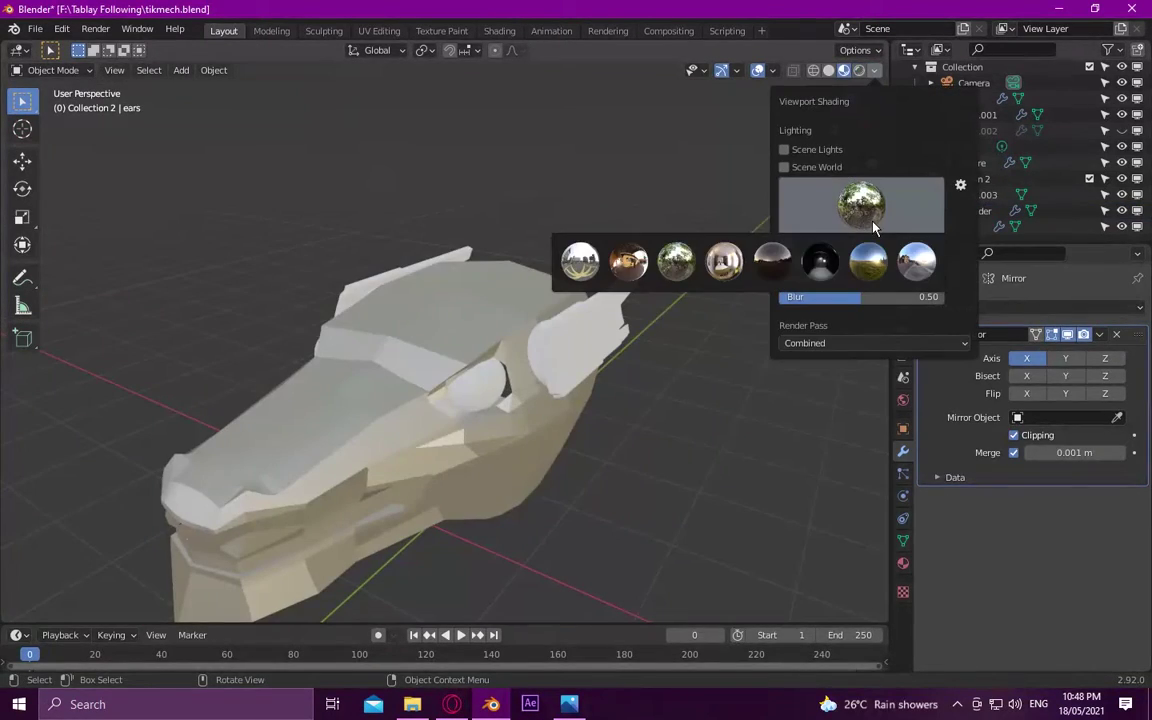
pyautogui.click(630, 270)
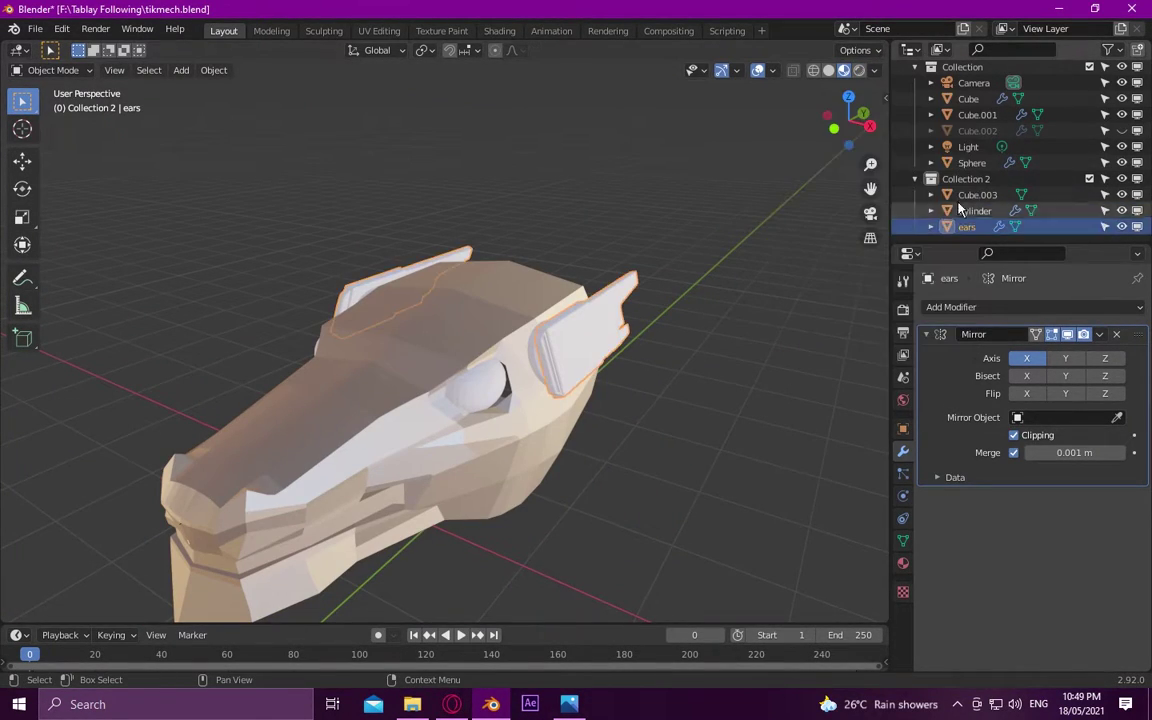
pyautogui.click(874, 70)
pyautogui.click(861, 205)
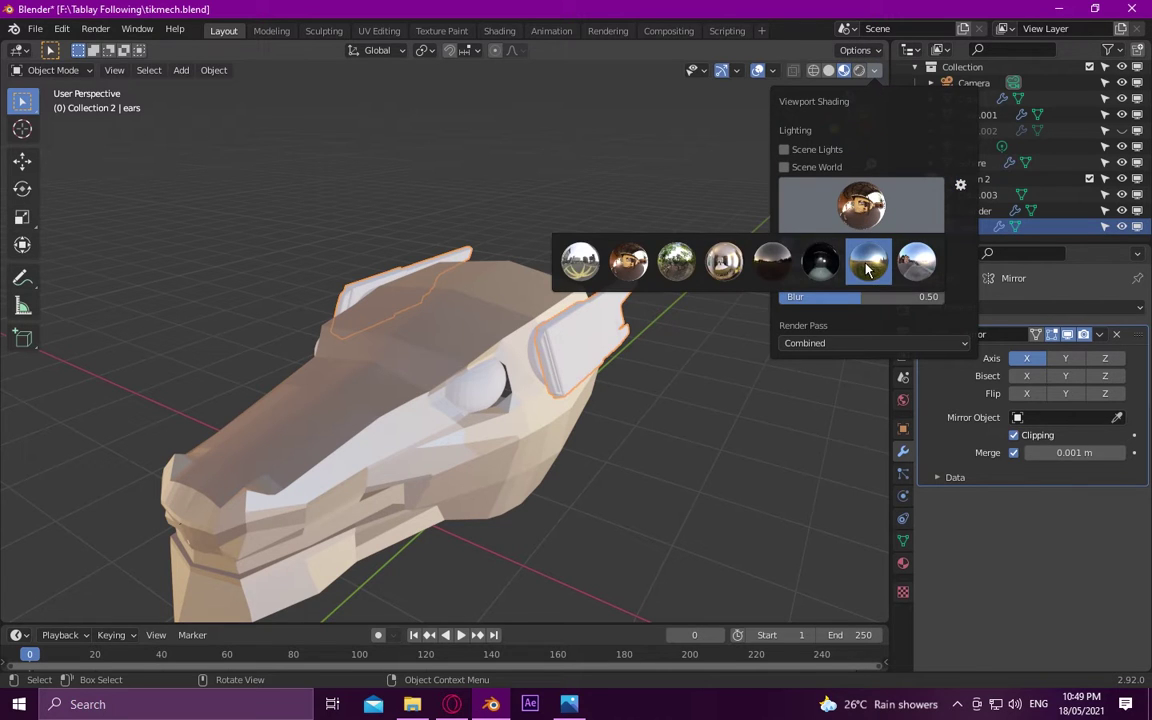
pyautogui.click(779, 280)
pyautogui.moveTo(600, 280)
pyautogui.mouseDown(button='middle')
pyautogui.moveTo(520, 365)
pyautogui.moveTo(581, 375)
pyautogui.moveTo(617, 355)
pyautogui.moveTo(468, 437)
pyautogui.moveTo(386, 386)
pyautogui.mouseUp(button='middle')
pyautogui.click(386, 386)
pyautogui.click(874, 70)
pyautogui.click(861, 205)
pyautogui.click(865, 207)
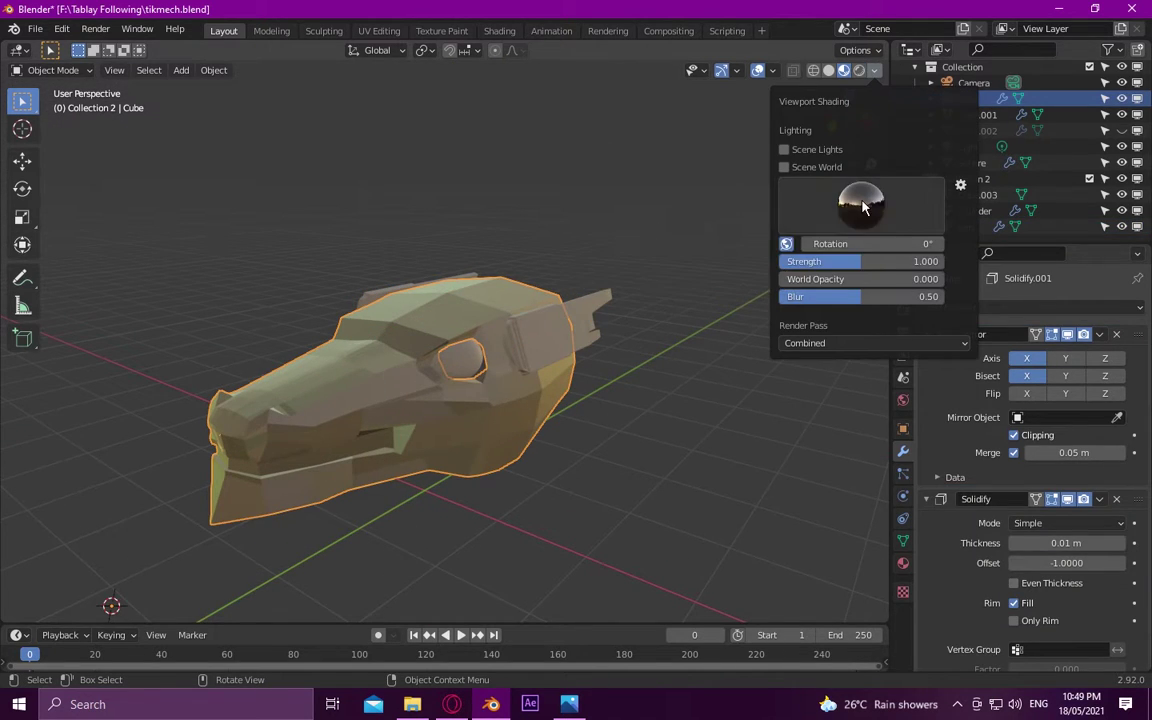
# Switch to the warm interior HDRI at 0.596 strength with the environment visible behind
pyautogui.moveTo(658, 285)
pyautogui.mouseDown(button='middle')
pyautogui.moveTo(676, 365)
pyautogui.moveTo(460, 365)
pyautogui.moveTo(442, 380)
pyautogui.moveTo(467, 302)
pyautogui.mouseUp(button='middle')
pyautogui.click(467, 302)
pyautogui.click(874, 70)
pyautogui.click(861, 205)
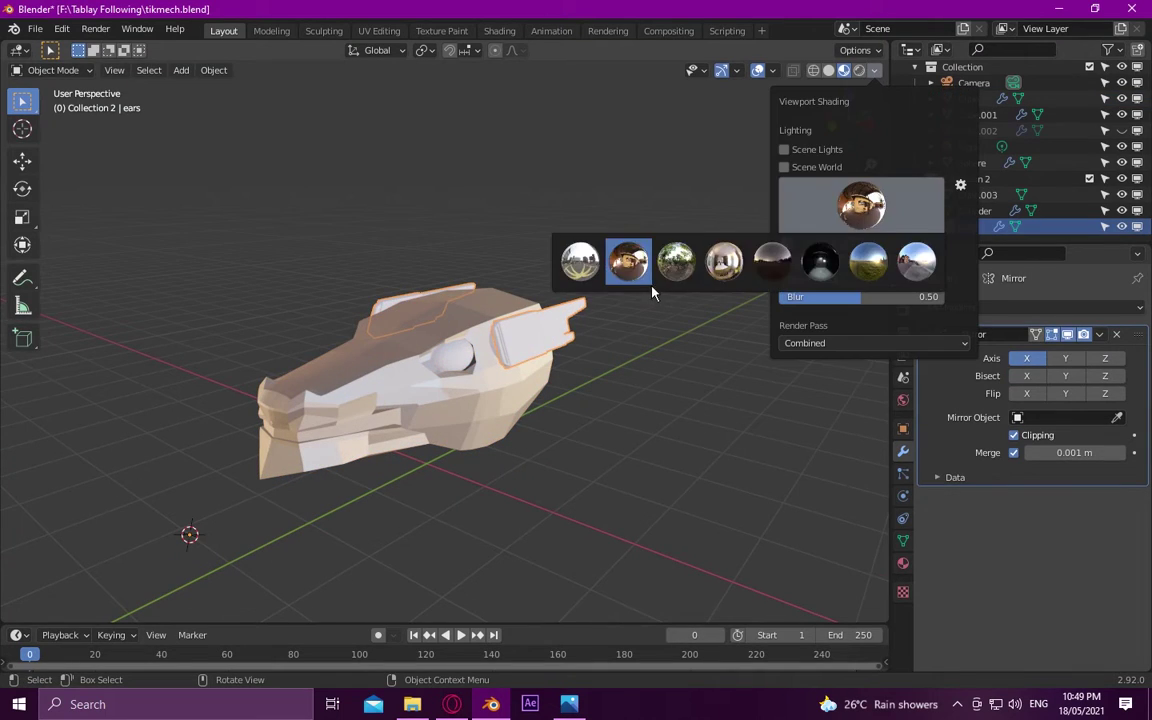
pyautogui.moveTo(842, 261)
pyautogui.mouseDown()
pyautogui.moveTo(826, 261)
pyautogui.moveTo(880, 289)
pyautogui.mouseUp()
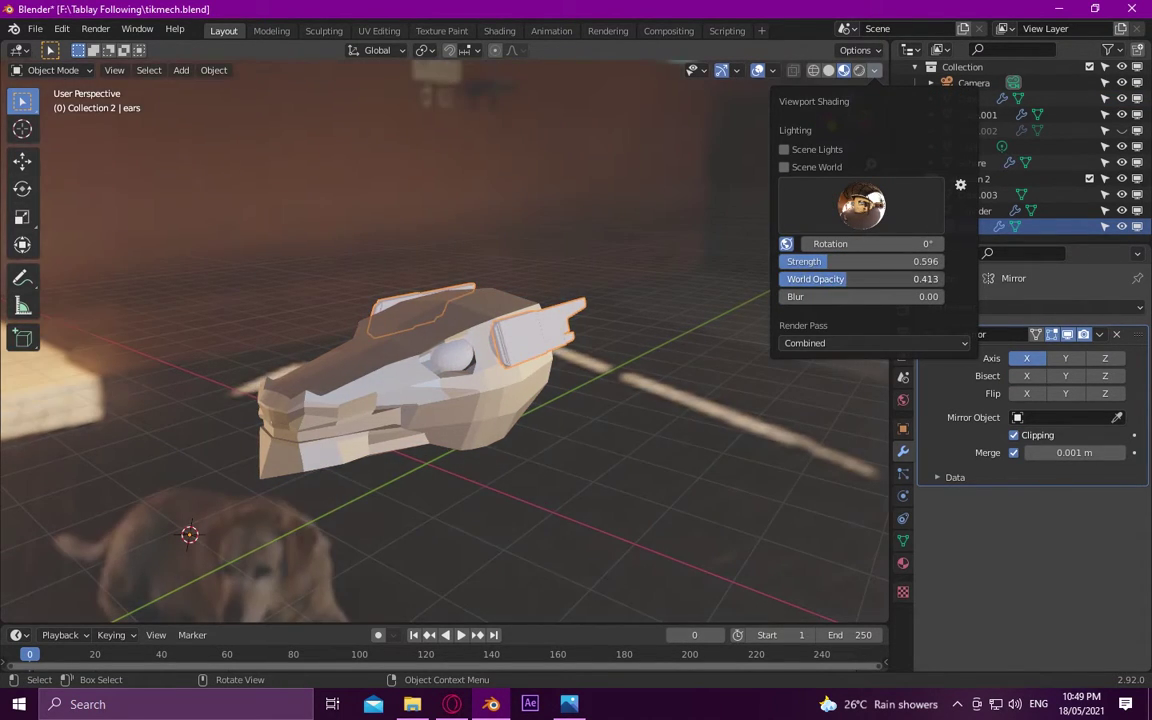
pyautogui.moveTo(619, 296)
pyautogui.mouseDown(button='middle')
pyautogui.moveTo(598, 385)
pyautogui.moveTo(306, 483)
pyautogui.moveTo(370, 445)
pyautogui.moveTo(270, 403)
pyautogui.moveTo(199, 403)
pyautogui.moveTo(481, 455)
pyautogui.moveTo(458, 460)
pyautogui.moveTo(463, 442)
pyautogui.moveTo(470, 482)
pyautogui.moveTo(318, 370)
pyautogui.moveTo(430, 535)
pyautogui.mouseUp(button='middle')
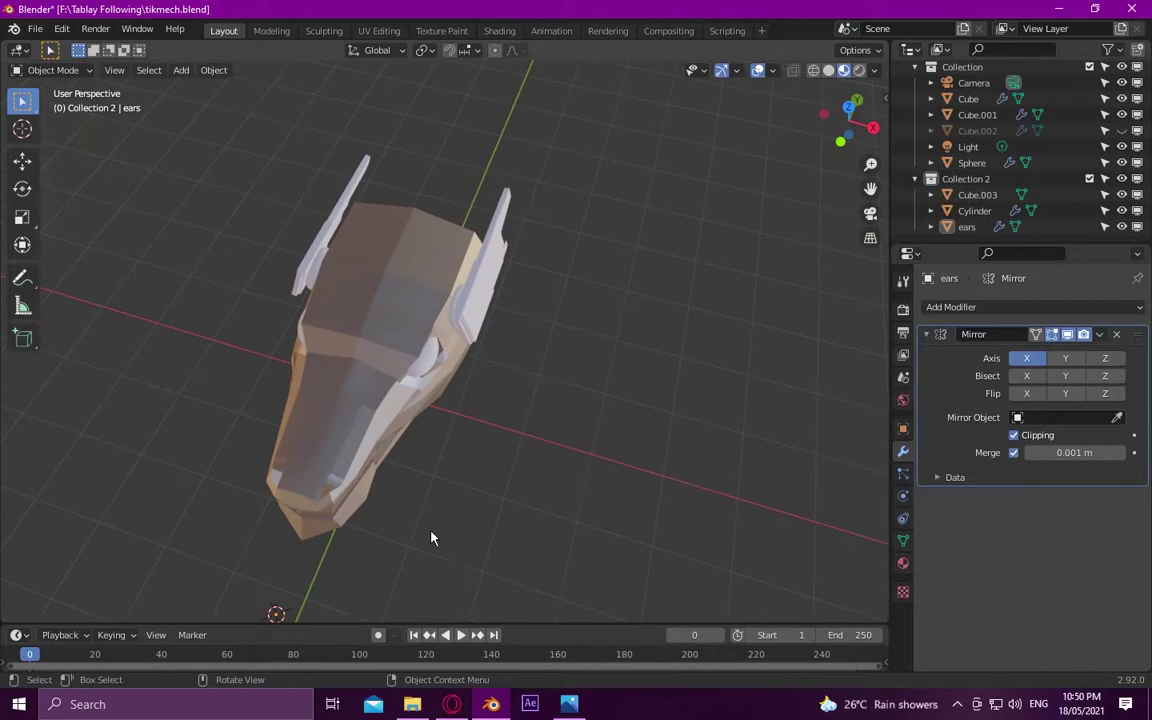
# Check the reference horse image and move the new sphere back along Y behind the head
pyautogui.hotkey('alt', 'Tab')
pyautogui.hotkey('alt', 'Tab')
pyautogui.moveTo(400, 360)
pyautogui.mouseDown(button='middle')
pyautogui.moveTo(327, 322)
pyautogui.moveTo(300, 330)
pyautogui.mouseUp(button='middle')
pyautogui.click(569, 704)
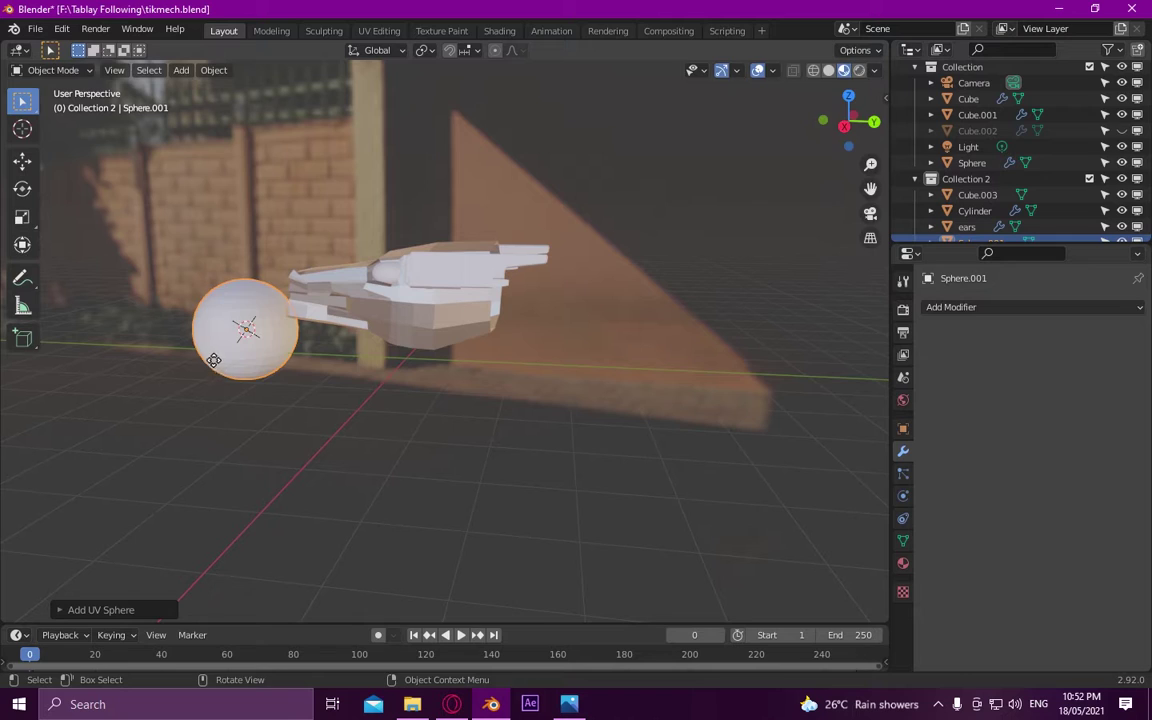
pyautogui.press('g')
pyautogui.press('y')
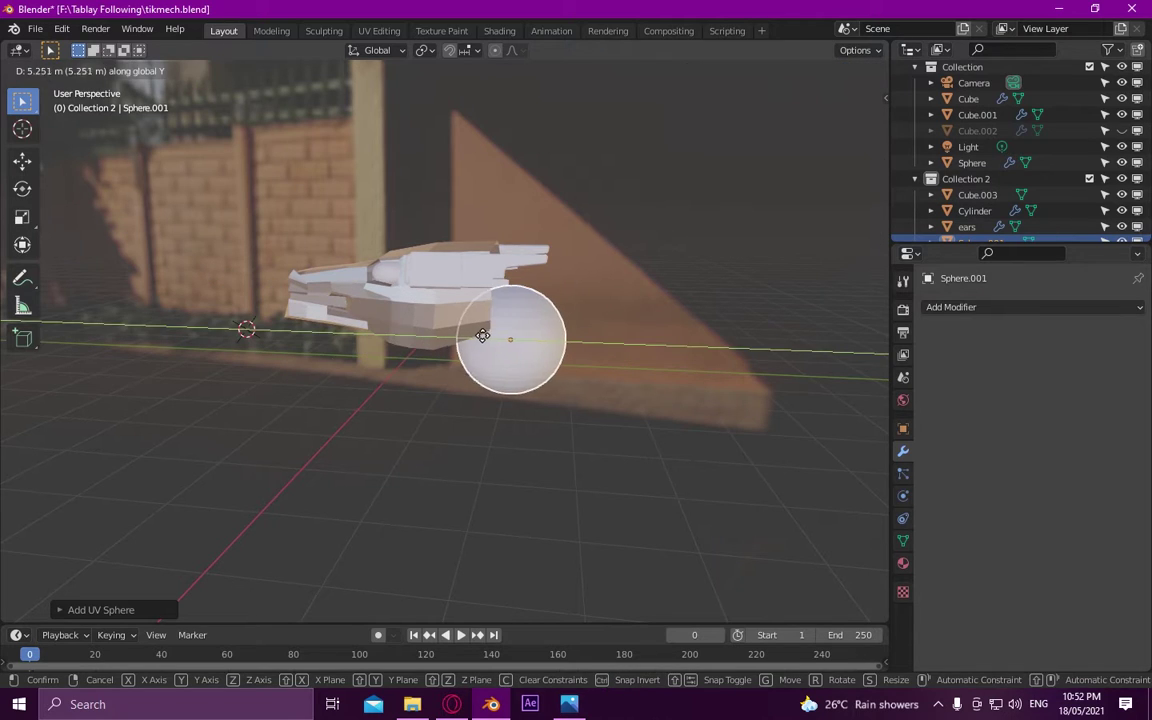
pyautogui.click(484, 333)
# Set the sphere's height along Z and fine-tune its position at the head's back
pyautogui.press('g')
pyautogui.press('z')
pyautogui.press('z')
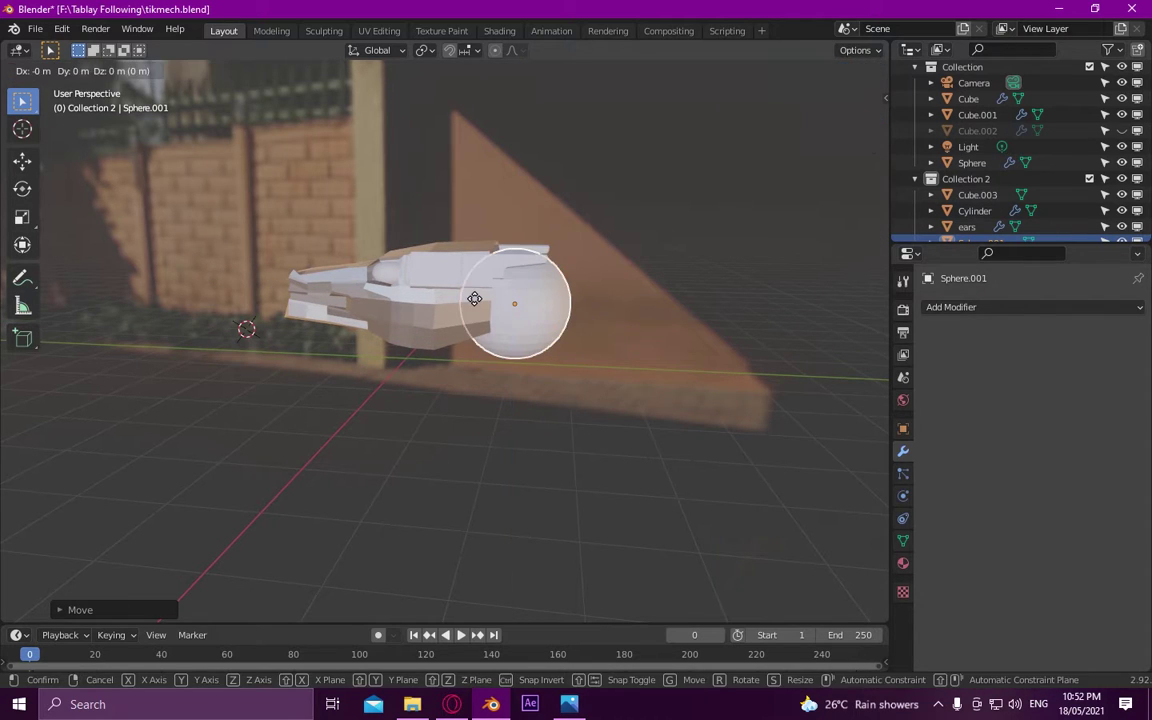
pyautogui.click(468, 298)
pyautogui.moveTo(468, 298); pyautogui.dragTo(343, 328, button='middle')
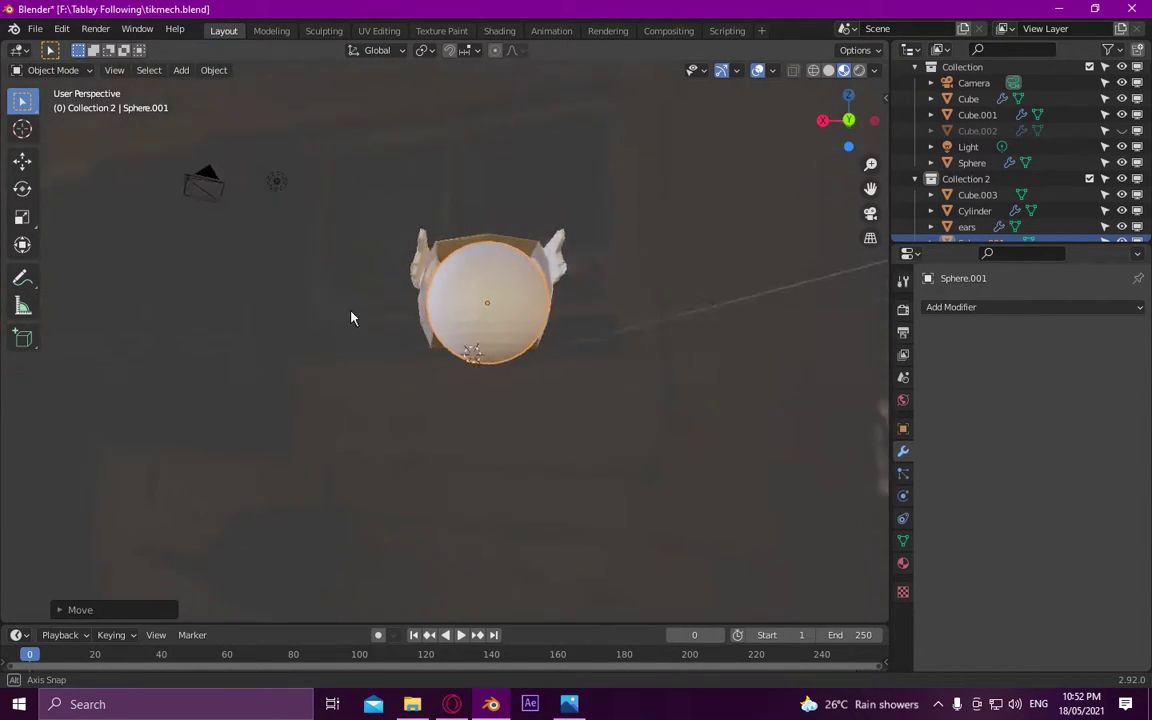
pyautogui.press('g')
pyautogui.click(360, 328)
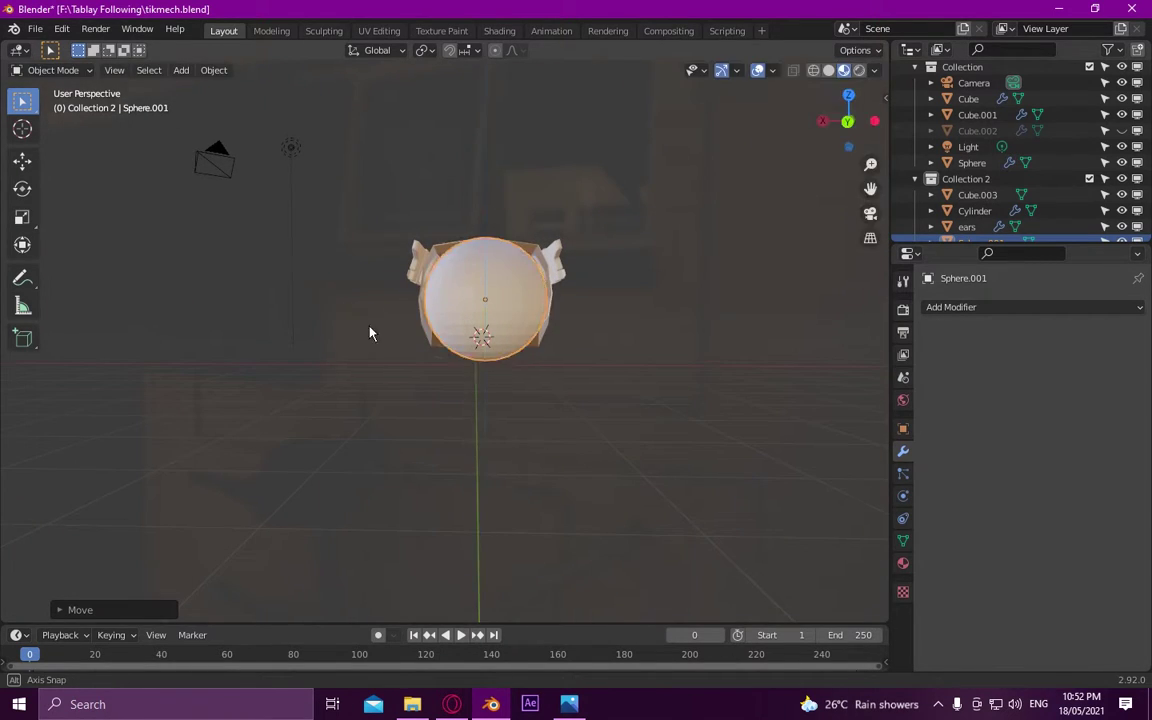
pyautogui.moveTo(370, 332); pyautogui.dragTo(500, 372, button='middle')
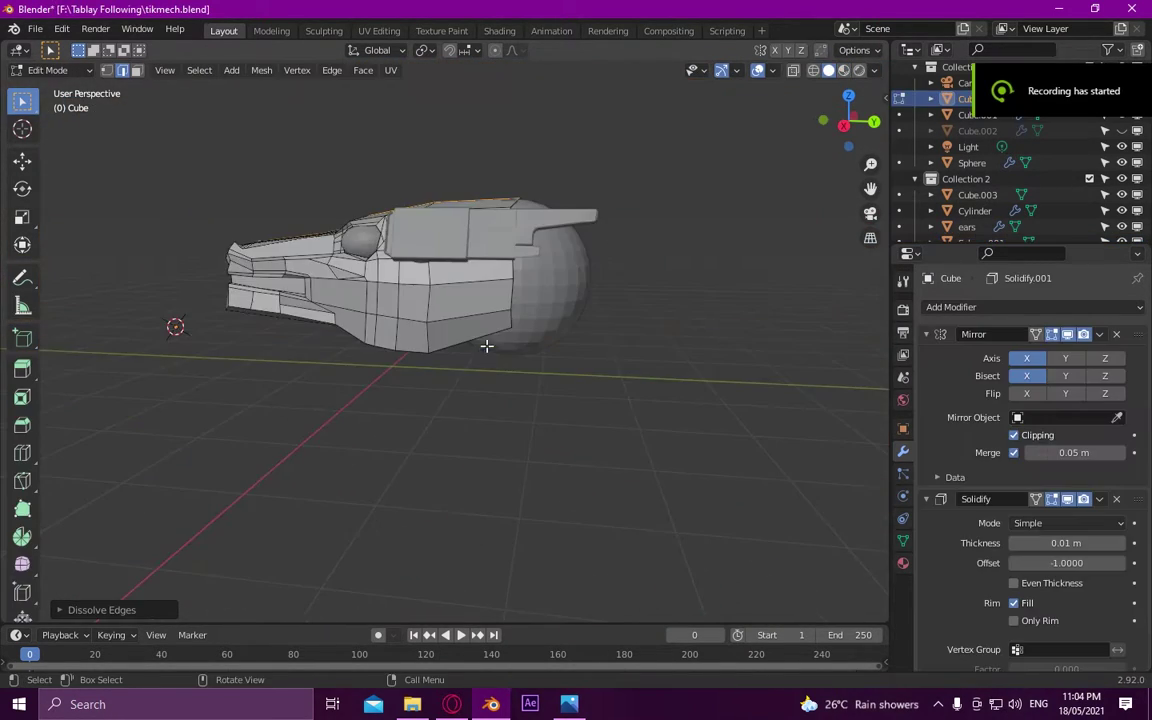
# Move Sphere.001 into Collection 3 and rename it NECK
pyautogui.scroll(-1, 980, 190)
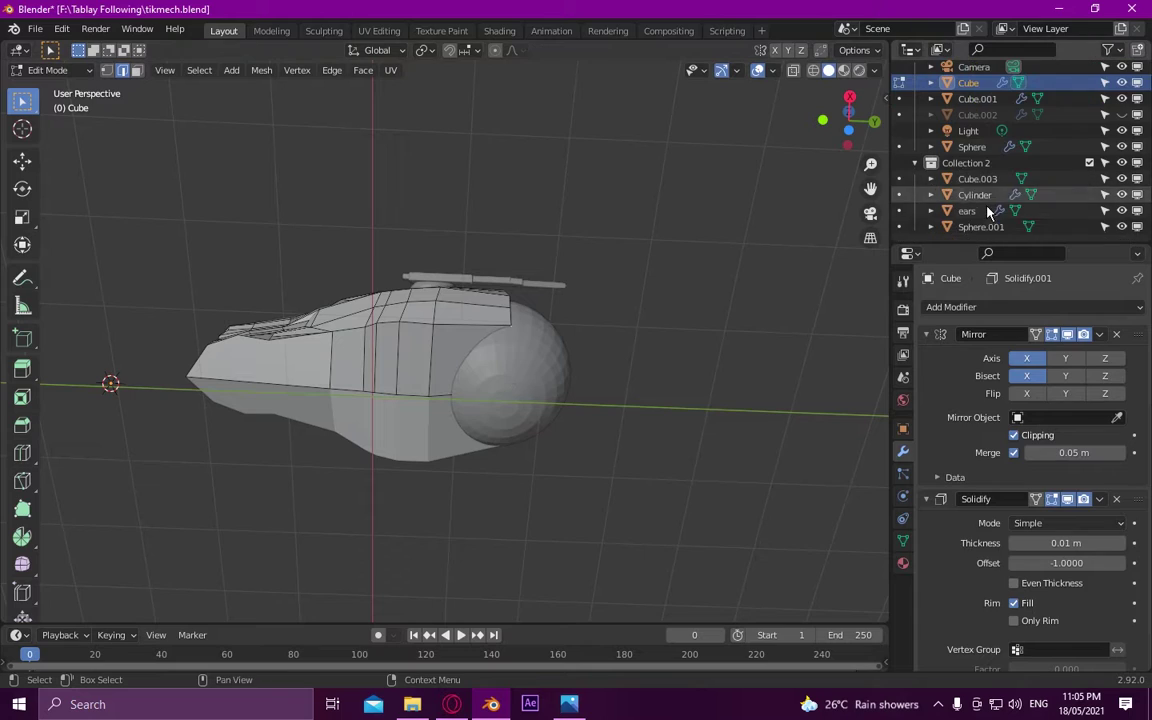
pyautogui.click(980, 226)
pyautogui.rightClick(980, 226)
pyautogui.moveTo(980, 226); pyautogui.dragTo(965, 242)
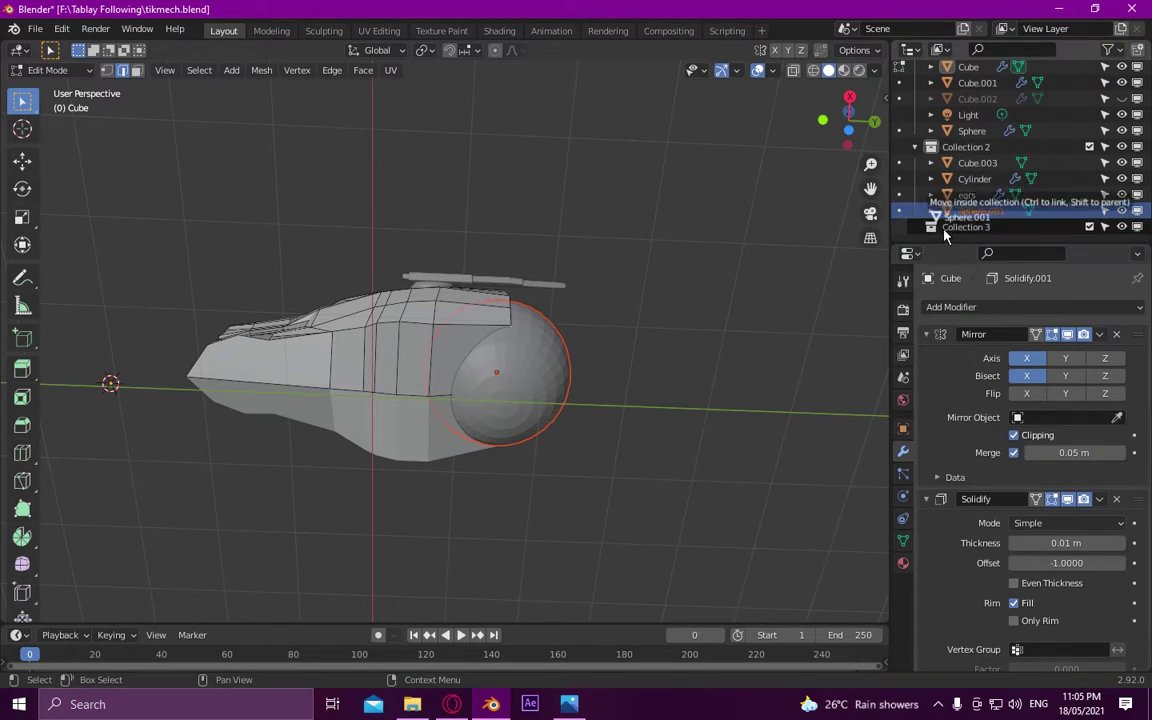
pyautogui.doubleClick(985, 226)
pyautogui.write('NECK')
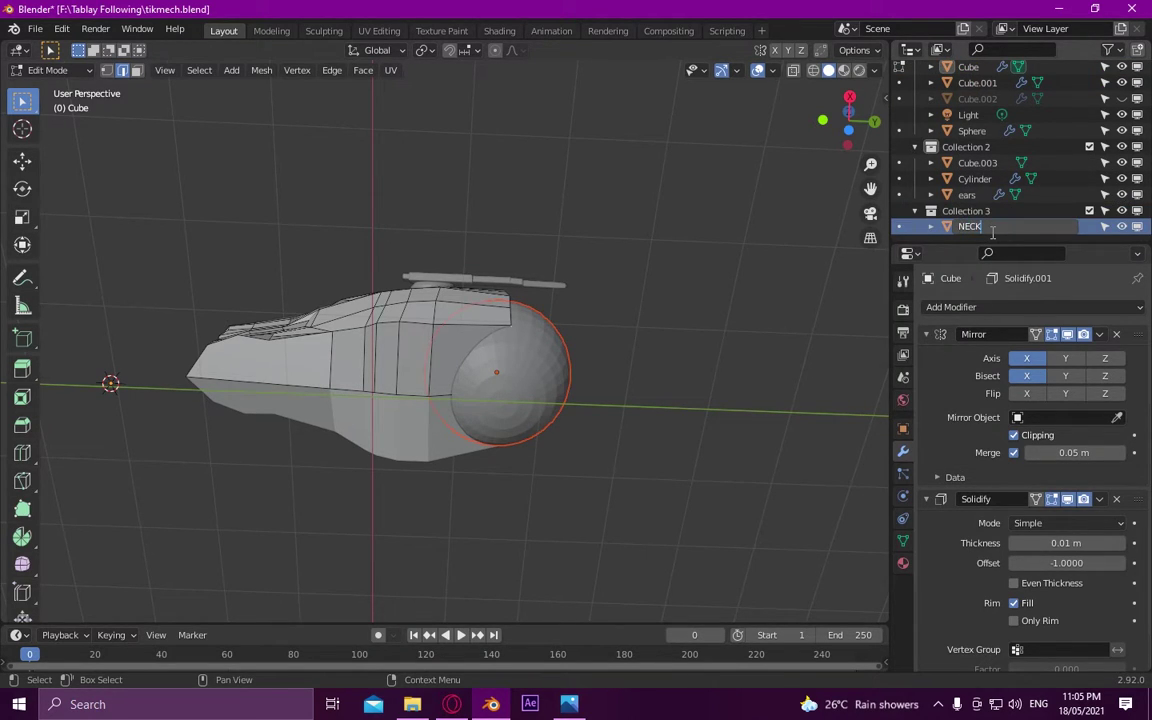
pyautogui.press('Return')
# Edit the NECK mesh and shift it further back along the Y axis
pyautogui.press('g')
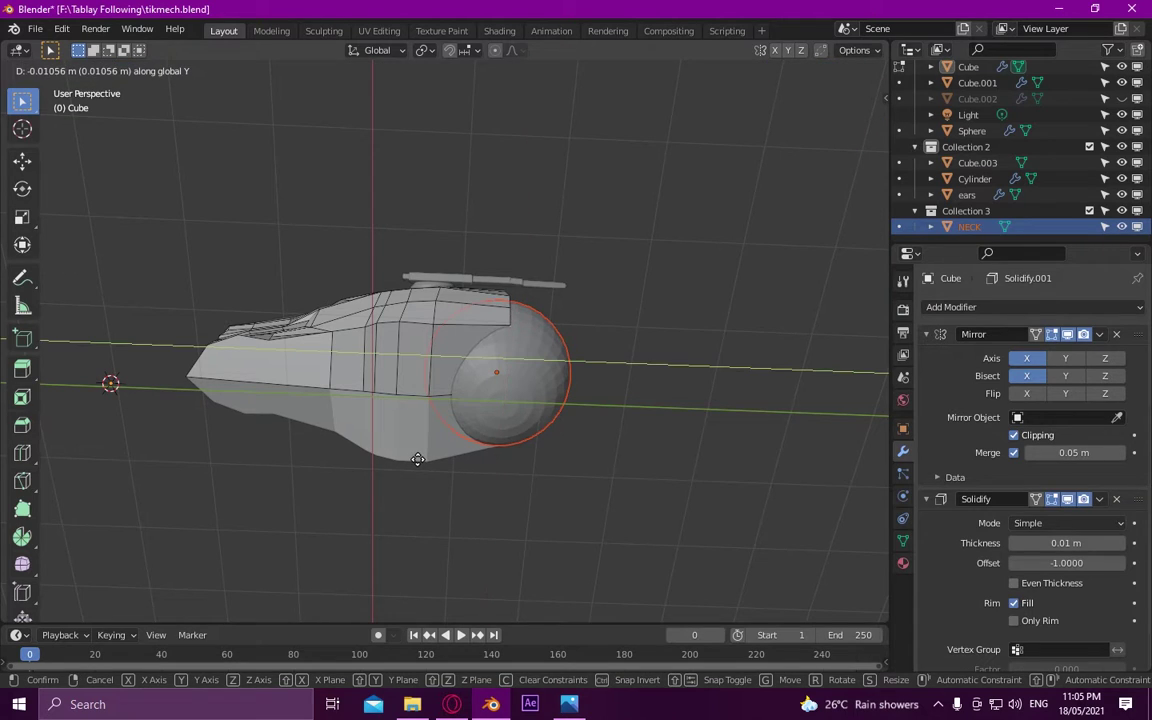
pyautogui.rightClick(446, 449)
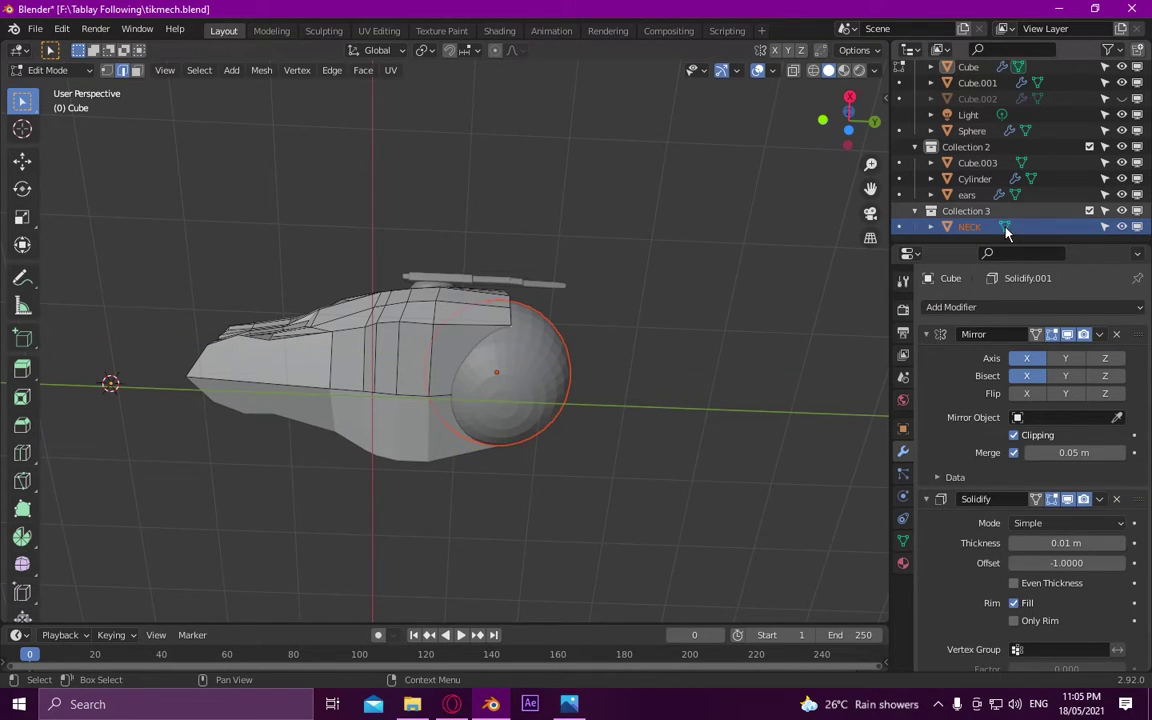
pyautogui.click(899, 226)
pyautogui.press('g')
pyautogui.press('y')
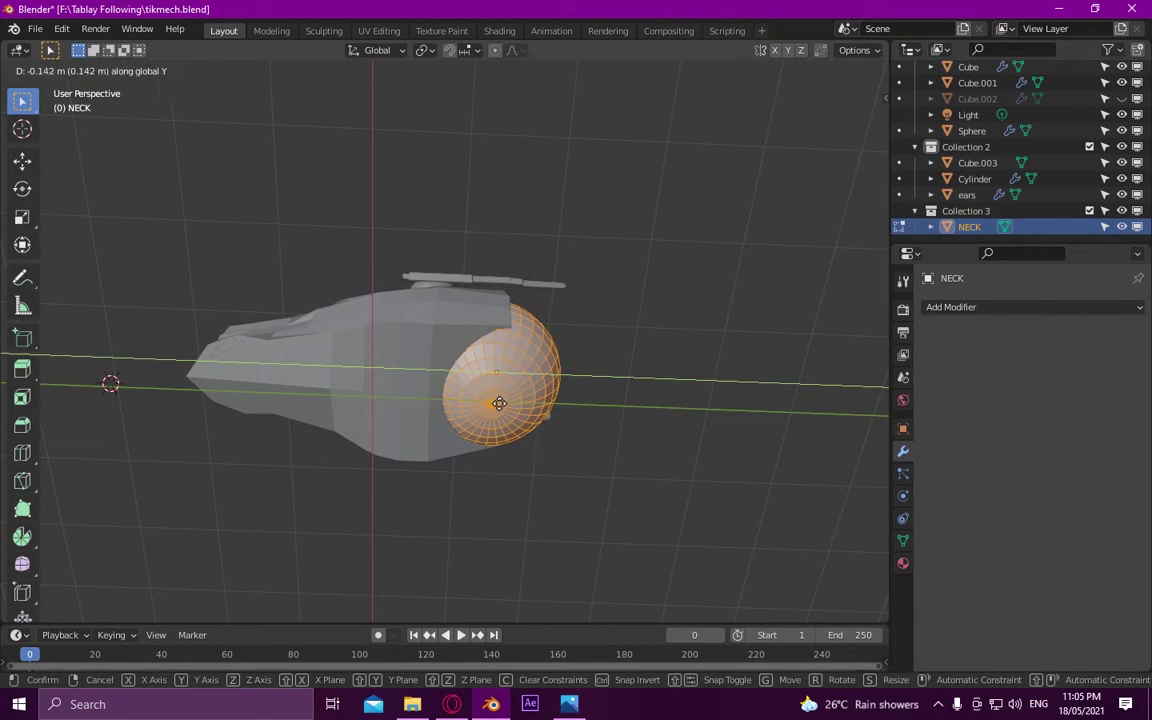
pyautogui.click(500, 405)
pyautogui.moveTo(500, 405)
pyautogui.mouseDown(button='middle')
pyautogui.moveTo(411, 429)
pyautogui.moveTo(352, 620)
pyautogui.moveTo(327, 537)
pyautogui.moveTo(623, 340)
pyautogui.moveTo(648, 354)
pyautogui.moveTo(622, 383)
pyautogui.moveTo(612, 522)
pyautogui.moveTo(440, 378)
pyautogui.moveTo(425, 434)
pyautogui.moveTo(632, 368)
pyautogui.mouseUp(button='middle')
# Scale the NECK mesh flat into a thin curved slice, then Alt+Q over to the ears mesh
pyautogui.press('s')
pyautogui.click(300, 545)
pyautogui.scroll(6, 383, 372)
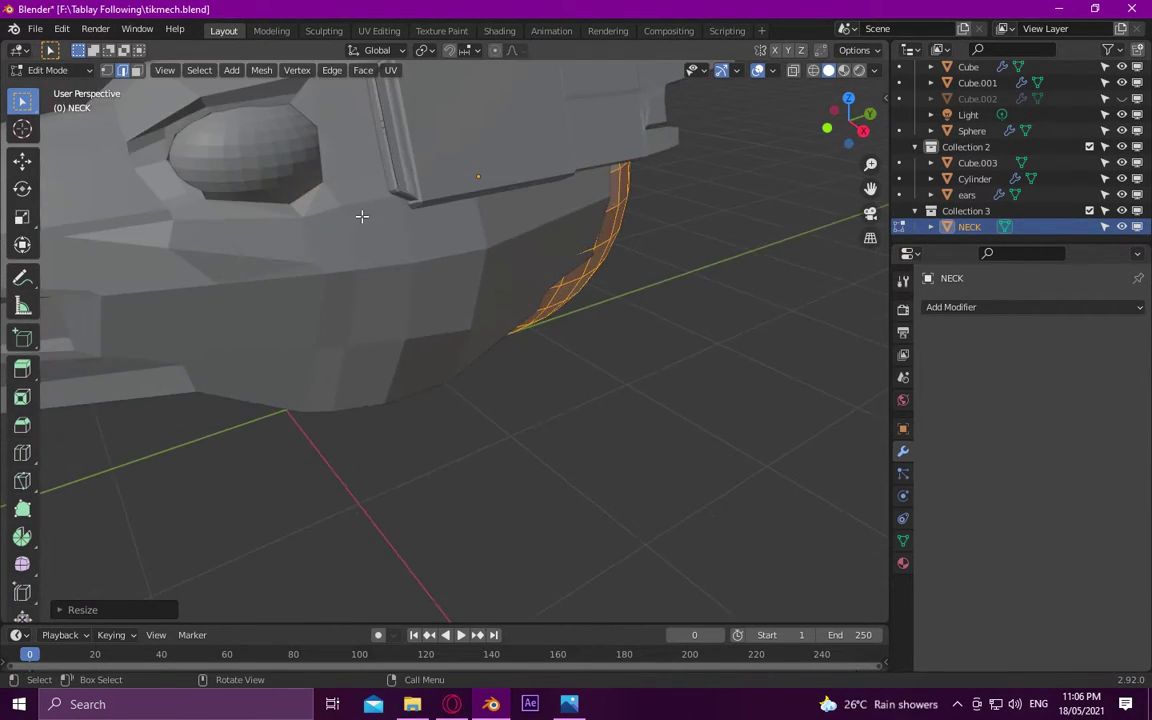
pyautogui.moveTo(360, 216)
pyautogui.mouseDown(button='middle')
pyautogui.moveTo(393, 334)
pyautogui.moveTo(419, 216)
pyautogui.moveTo(357, 203)
pyautogui.moveTo(450, 188)
pyautogui.moveTo(393, 193)
pyautogui.moveTo(335, 285)
pyautogui.moveTo(381, 226)
pyautogui.moveTo(329, 257)
pyautogui.moveTo(304, 248)
pyautogui.moveTo(457, 258)
pyautogui.moveTo(465, 314)
pyautogui.moveTo(424, 427)
pyautogui.moveTo(386, 347)
pyautogui.mouseUp(button='middle')
pyautogui.hotkey('alt', 'q')
pyautogui.scroll(-5, 393, 193)
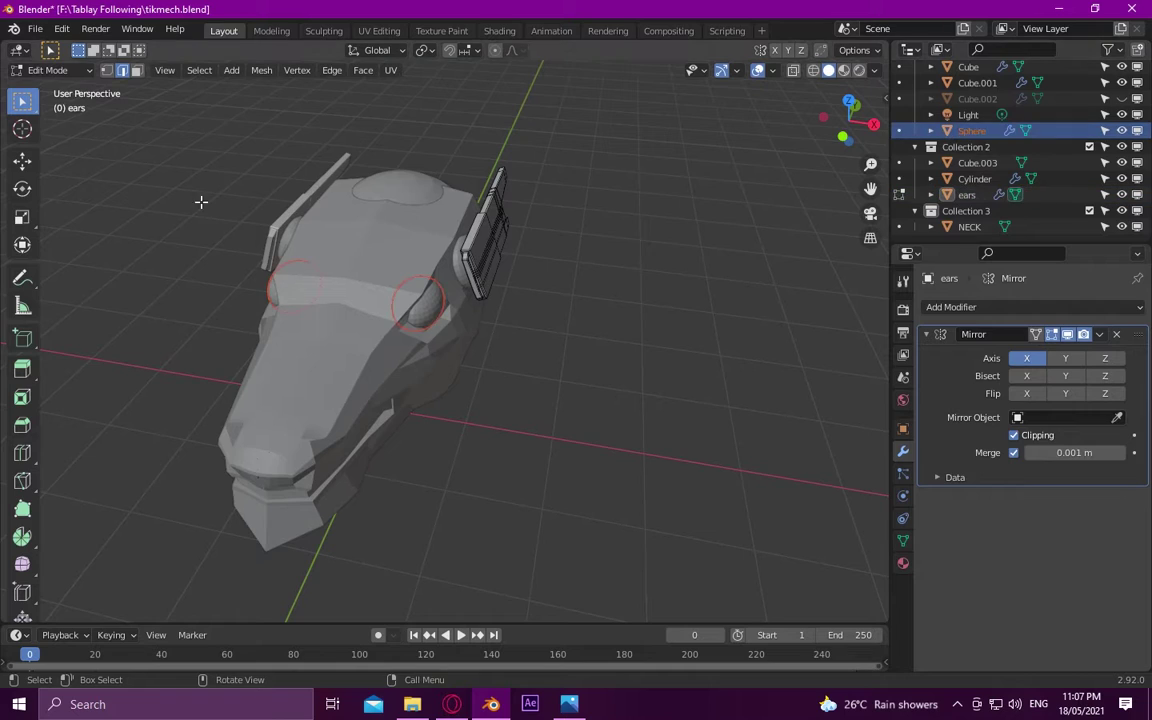
# Narrow the main head mesh's width to about 0.92
pyautogui.press('Tab')
pyautogui.click(300, 388)
pyautogui.press('s')
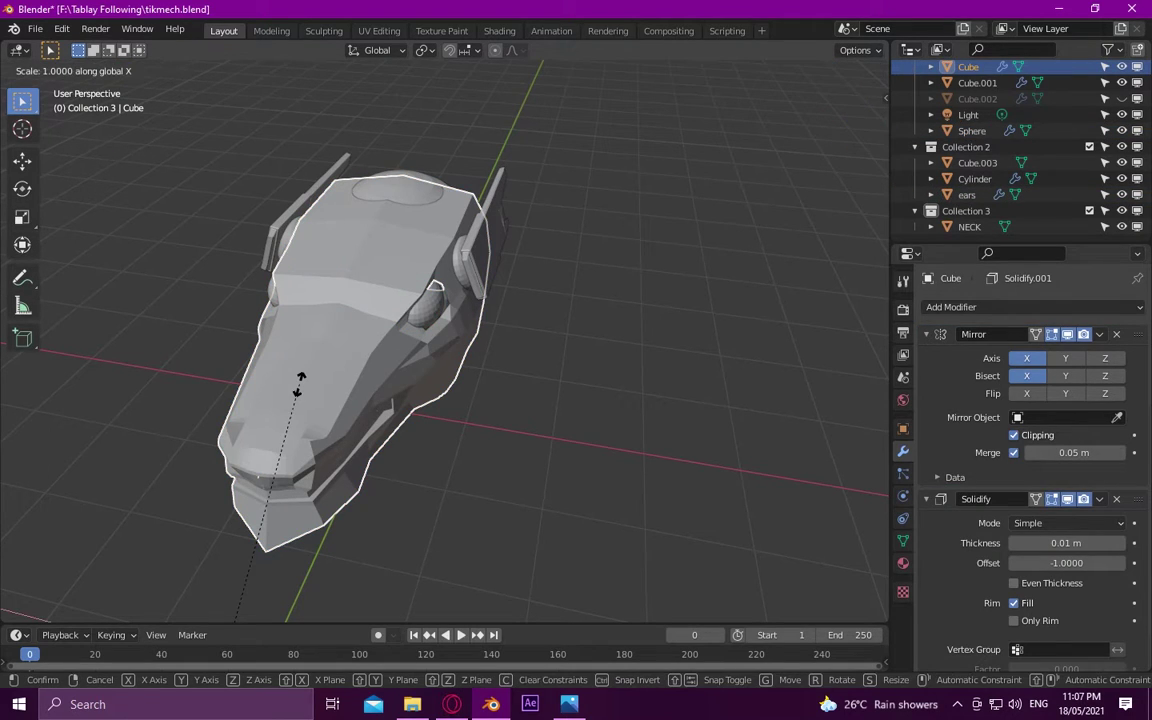
pyautogui.click(238, 405)
pyautogui.moveTo(238, 405)
pyautogui.mouseDown(button='middle')
pyautogui.moveTo(386, 586)
pyautogui.moveTo(362, 432)
pyautogui.moveTo(378, 478)
pyautogui.moveTo(393, 470)
pyautogui.moveTo(379, 471)
pyautogui.moveTo(396, 442)
pyautogui.moveTo(396, 393)
pyautogui.moveTo(398, 501)
pyautogui.moveTo(363, 406)
pyautogui.mouseUp(button='middle')
pyautogui.scroll(5, 363, 406)
# Shift the eye sphere along the X axis in two moves
pyautogui.click(380, 298)
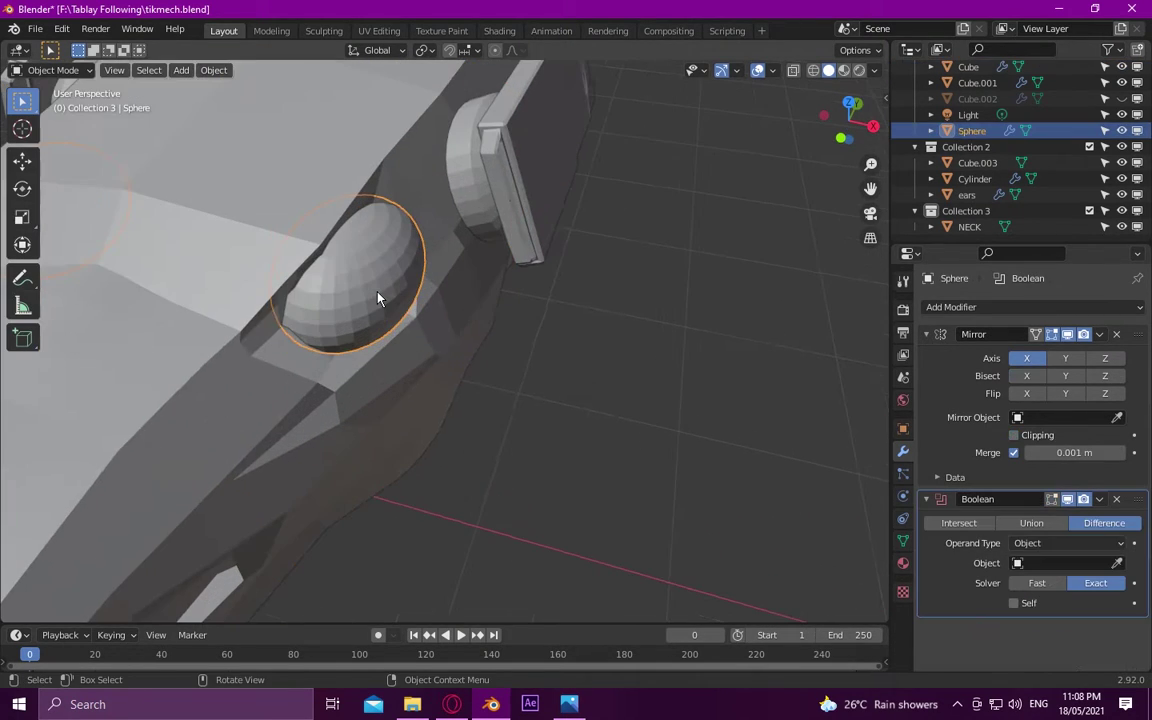
pyautogui.press('g')
pyautogui.press('x')
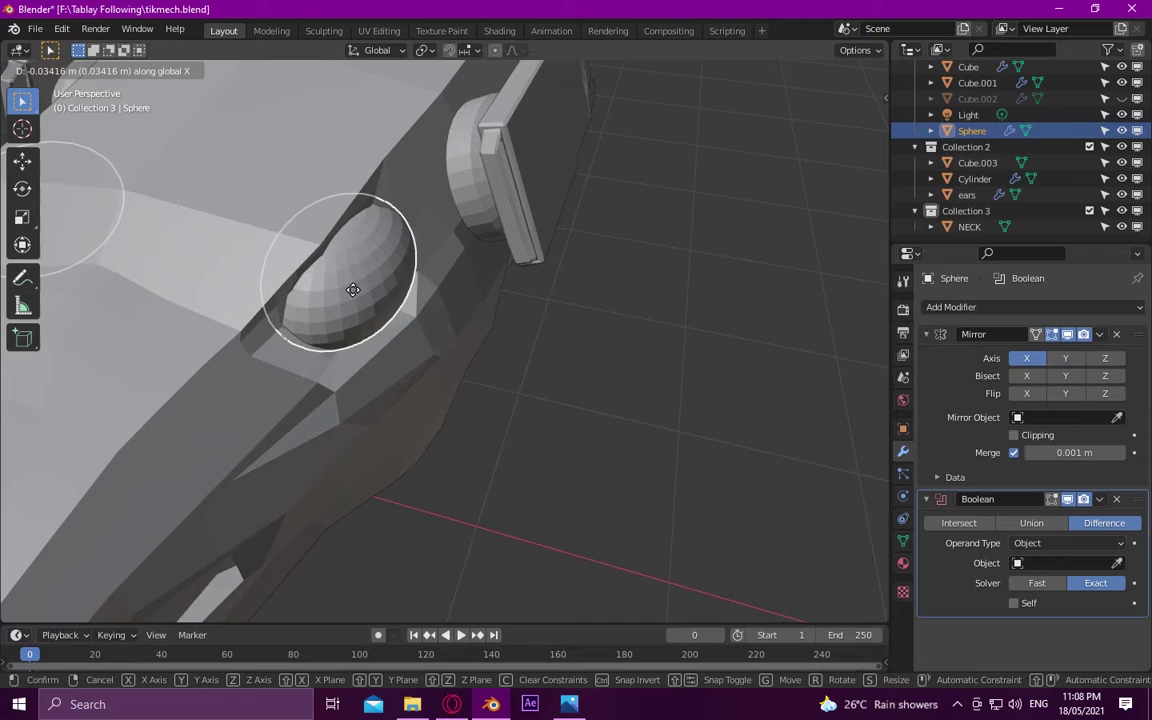
pyautogui.click(353, 289)
pyautogui.moveTo(353, 289); pyautogui.dragTo(412, 244, button='middle')
pyautogui.press('g')
pyautogui.press('x')
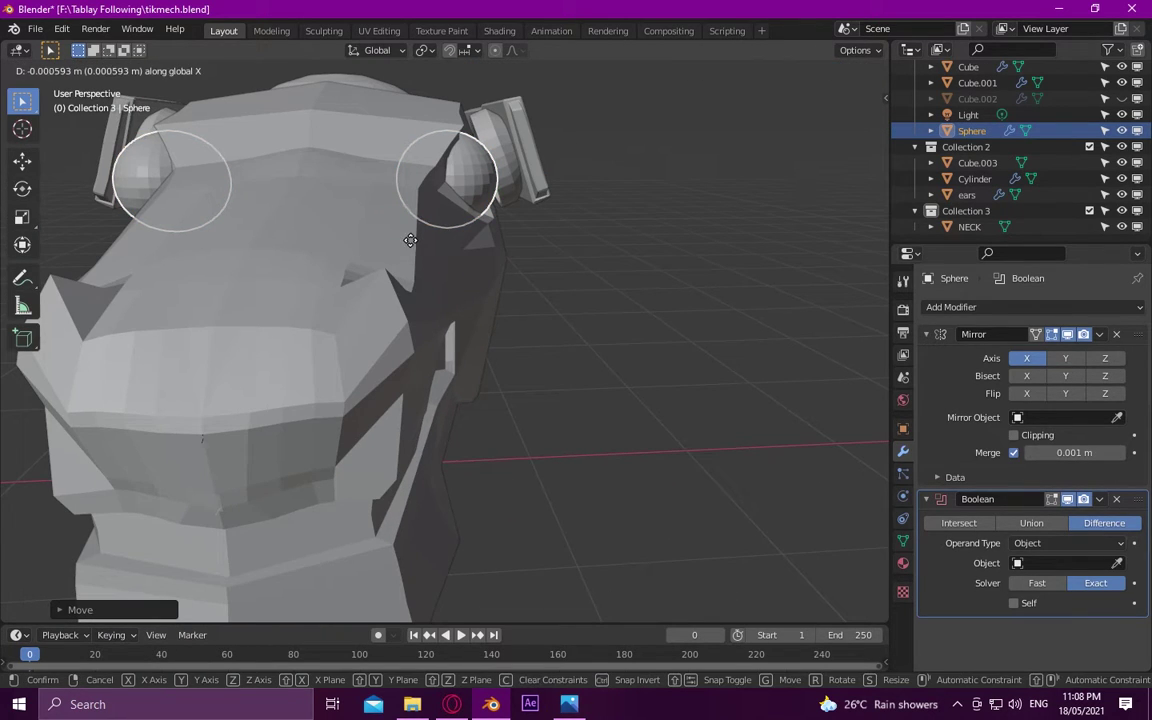
pyautogui.click(396, 241)
pyautogui.moveTo(396, 241); pyautogui.dragTo(450, 278, button='middle')
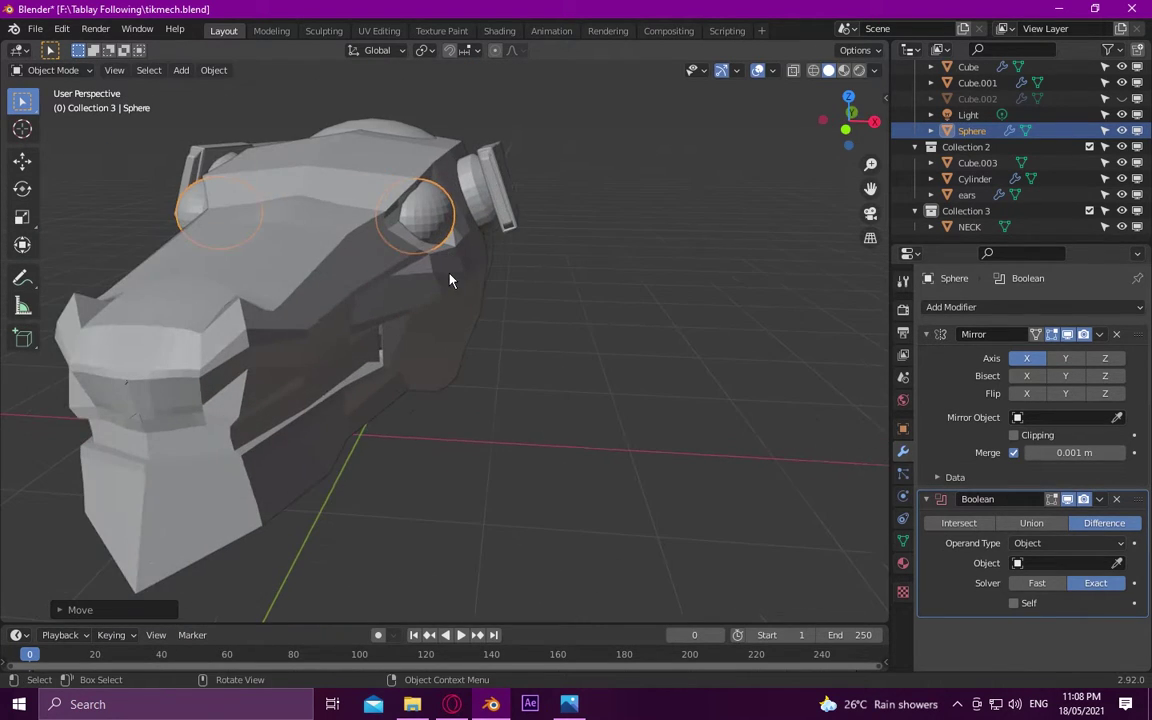
# Reselect the eye sphere and enter Edit Mode on its mesh, cancelling a trial move
pyautogui.click(450, 278)
pyautogui.click(447, 238)
pyautogui.click(53, 70)
pyautogui.click(42, 103)
pyautogui.moveTo(200, 200)
pyautogui.mouseDown(button='middle')
pyautogui.moveTo(306, 165)
pyautogui.moveTo(296, 175)
pyautogui.mouseUp(button='middle')
pyautogui.press('Tab')
pyautogui.click(53, 70)
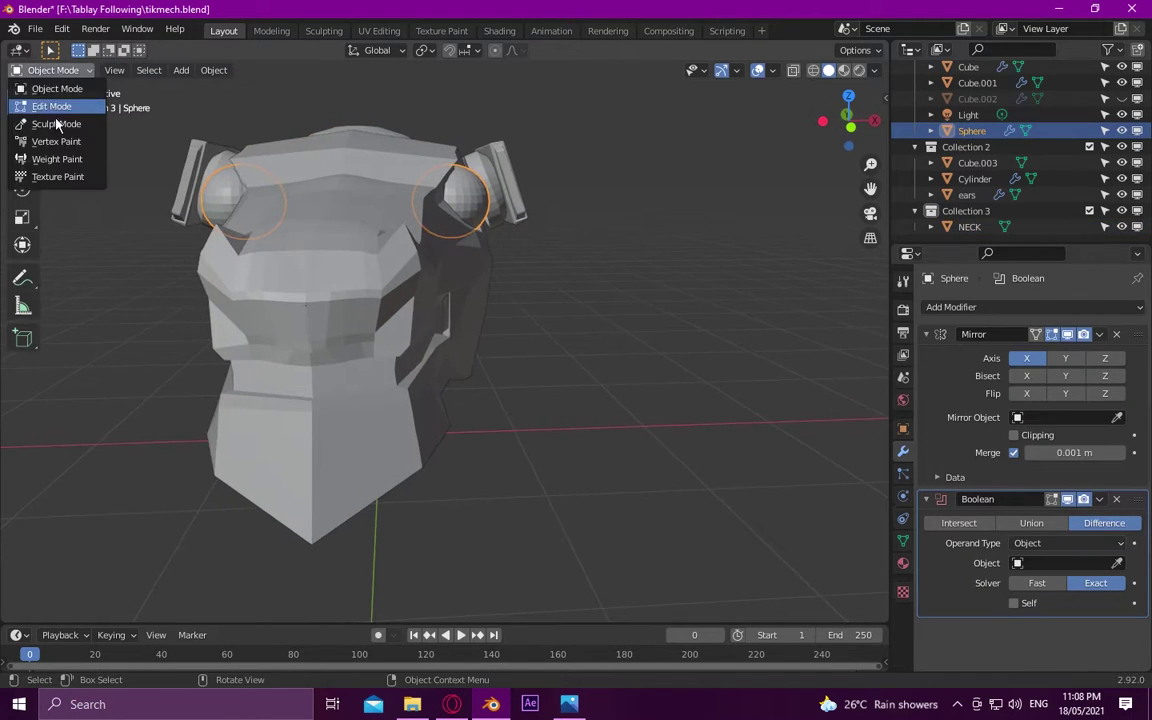
pyautogui.click(42, 103)
pyautogui.press('g')
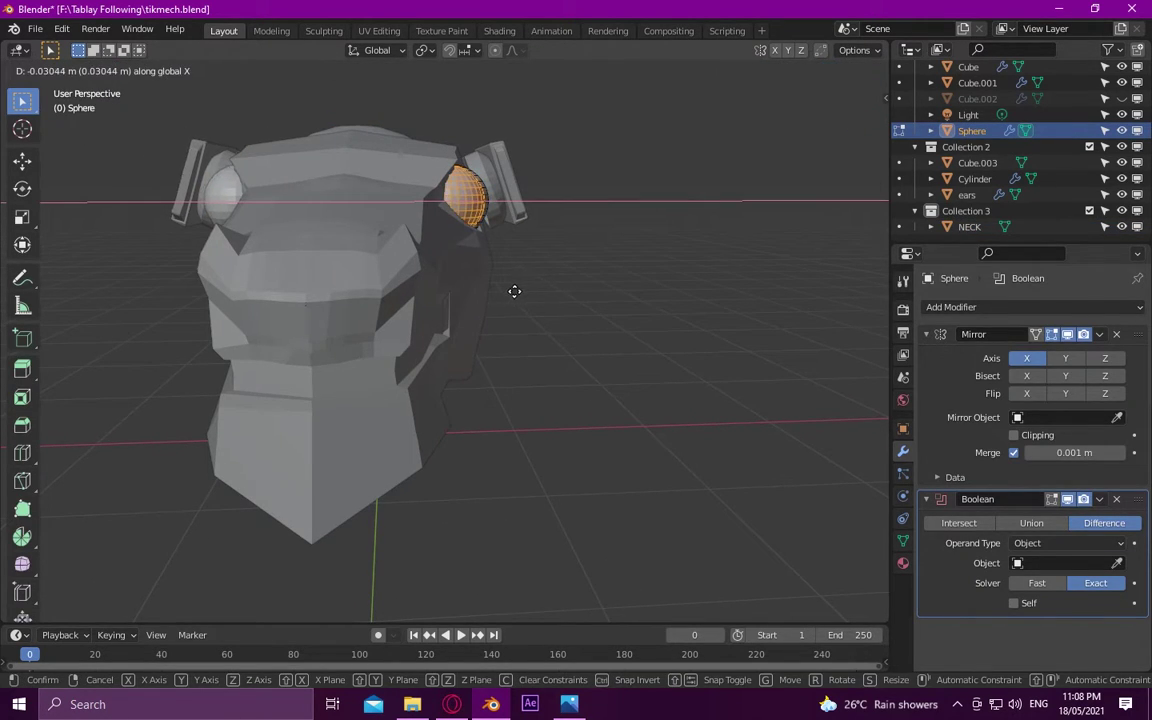
pyautogui.rightClick(512, 292)
# Check the eye mesh in wireframe and X-ray shading, then confirm its position
pyautogui.moveTo(512, 292); pyautogui.dragTo(509, 260, button='middle')
pyautogui.click(812, 70)
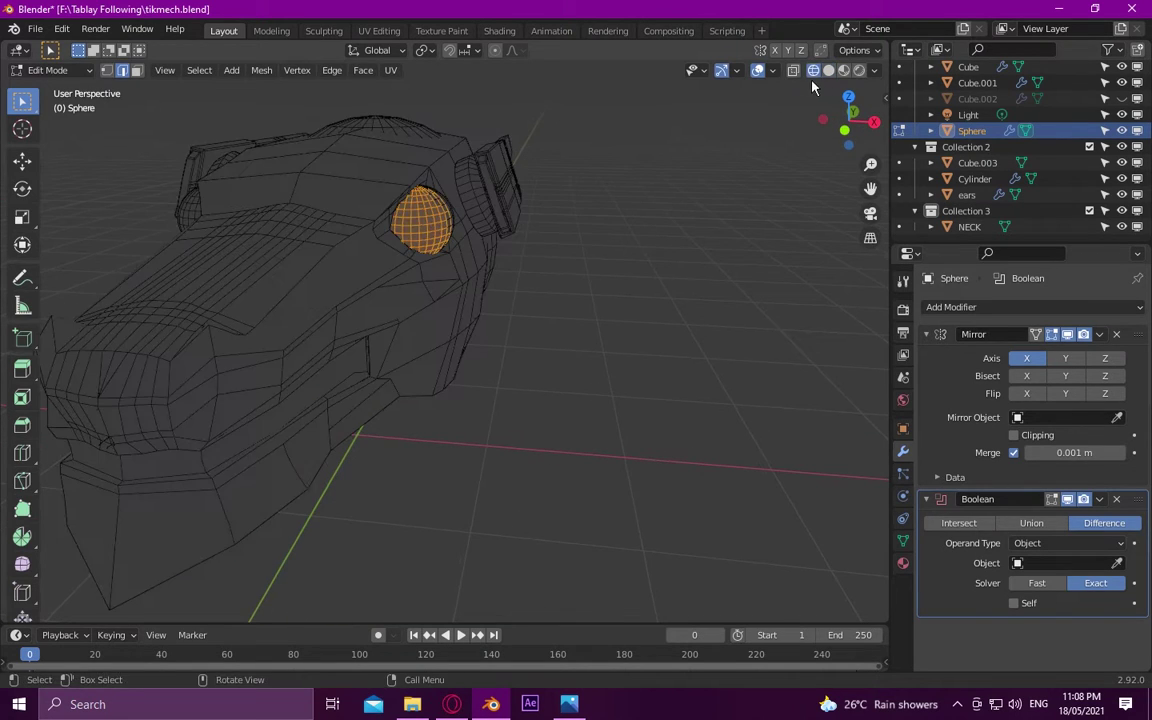
pyautogui.click(828, 70)
pyautogui.click(793, 70)
pyautogui.moveTo(474, 306); pyautogui.dragTo(501, 293, button='middle')
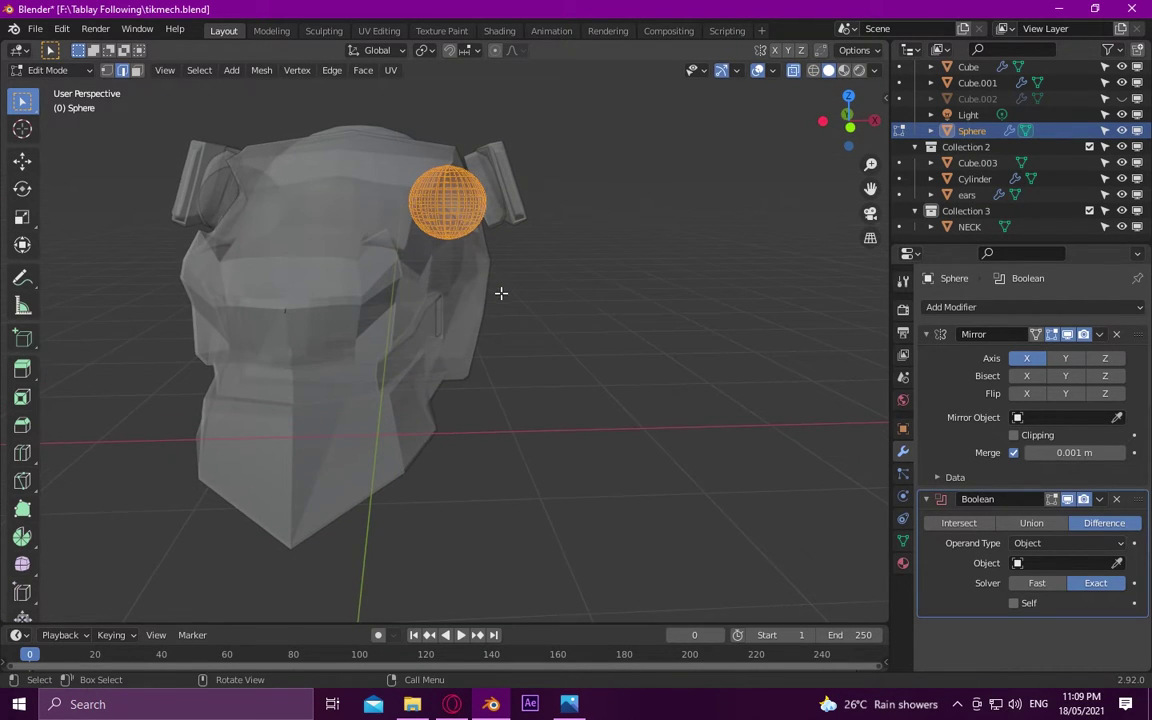
pyautogui.click(794, 71)
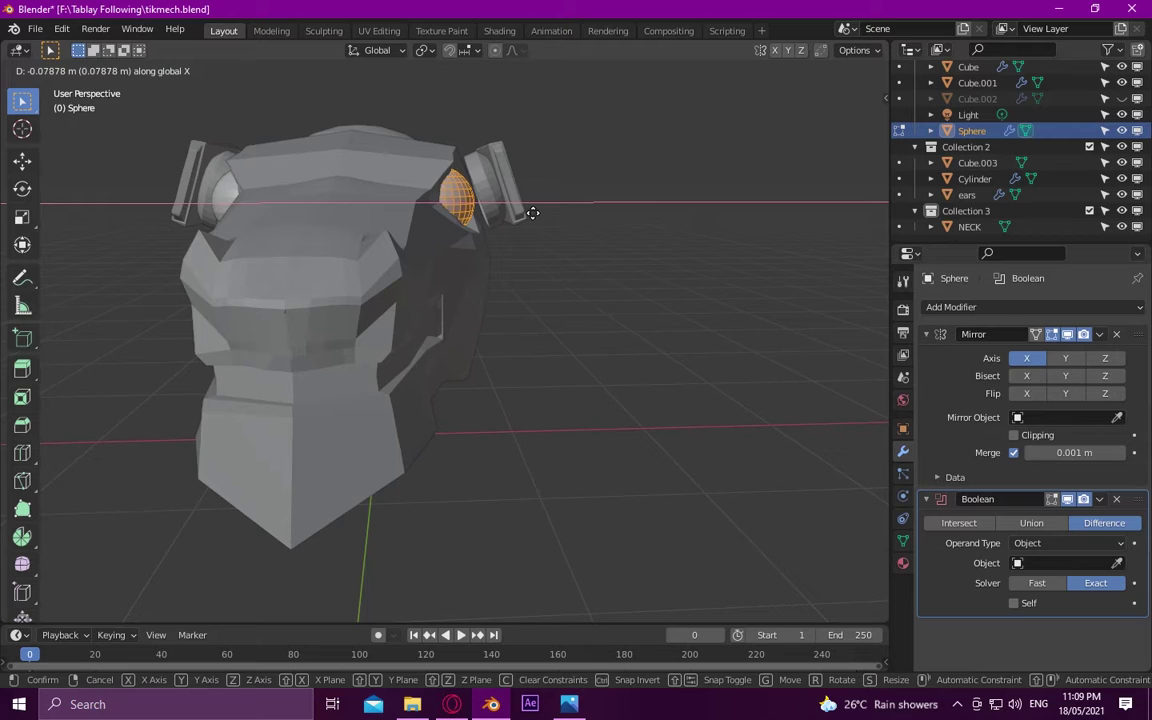
pyautogui.click(533, 213)
pyautogui.moveTo(533, 213)
pyautogui.mouseDown(button='middle')
pyautogui.moveTo(360, 265)
pyautogui.moveTo(527, 167)
pyautogui.moveTo(300, 180)
pyautogui.mouseUp(button='middle')
# Shift the ears panel and its Cylinder disc together along X in Edit Mode
pyautogui.click(70, 95)
pyautogui.click(470, 160)
pyautogui.click(60, 70)
pyautogui.click(52, 106)
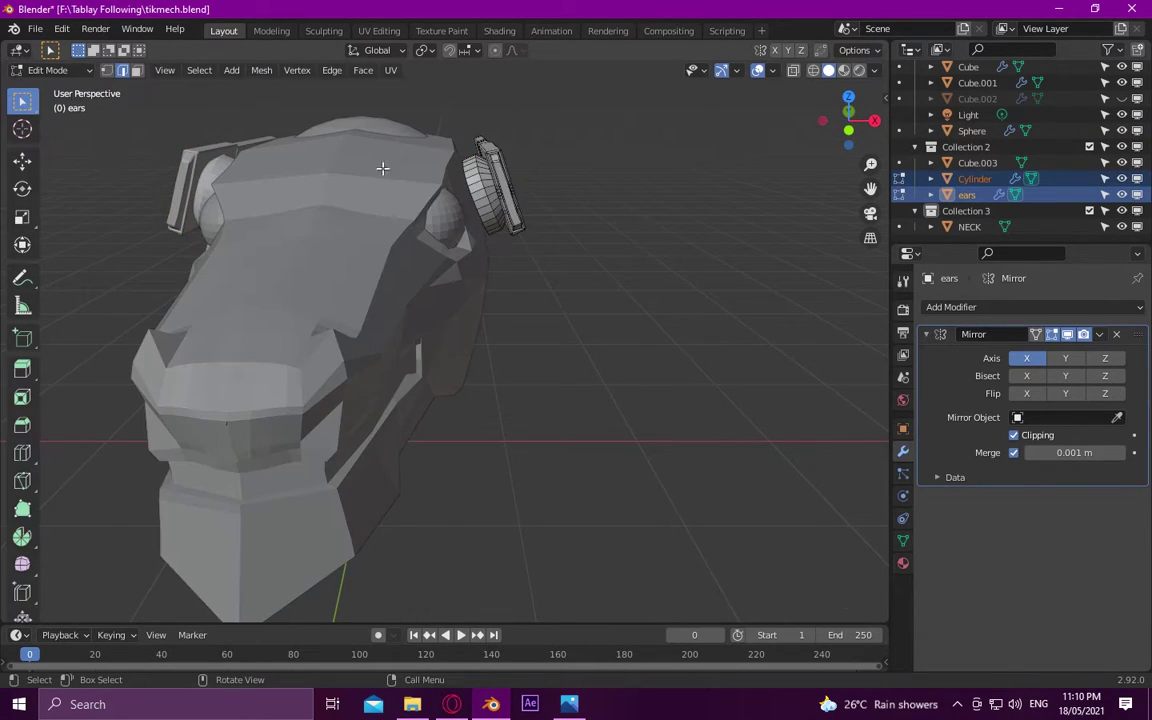
pyautogui.press('a')
pyautogui.hotkey('alt', 'z')
pyautogui.hotkey('alt', 'z')
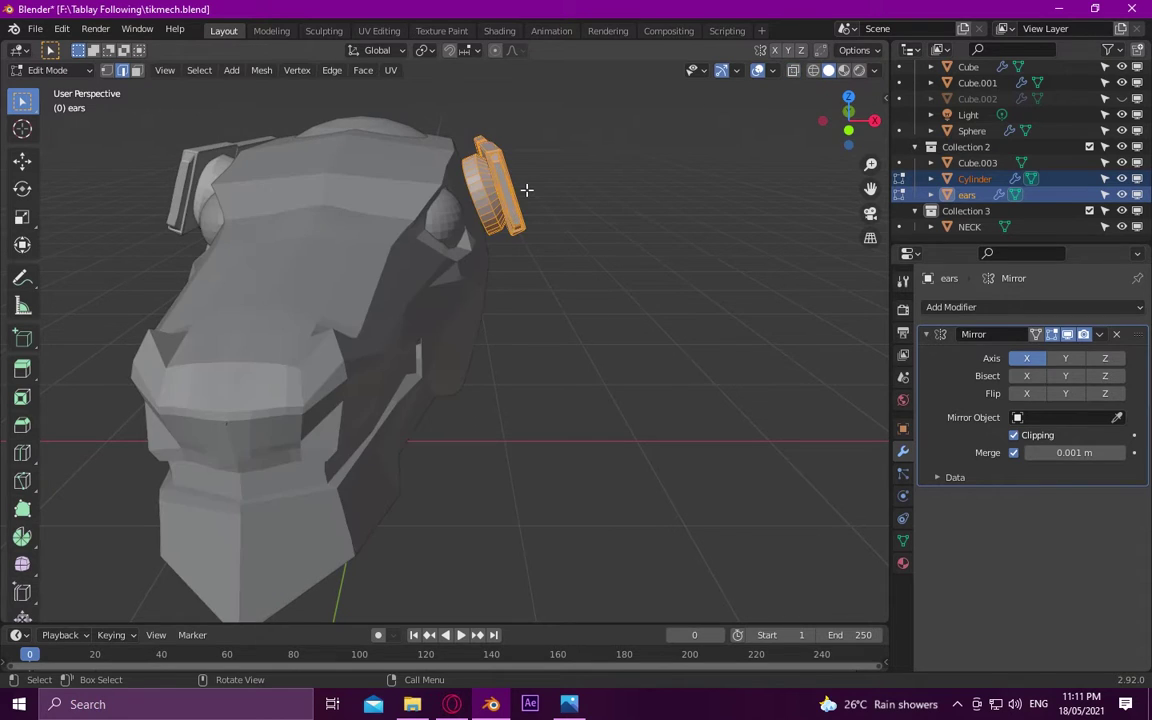
pyautogui.scroll(2, 527, 190)
pyautogui.press('g')
pyautogui.press('x')
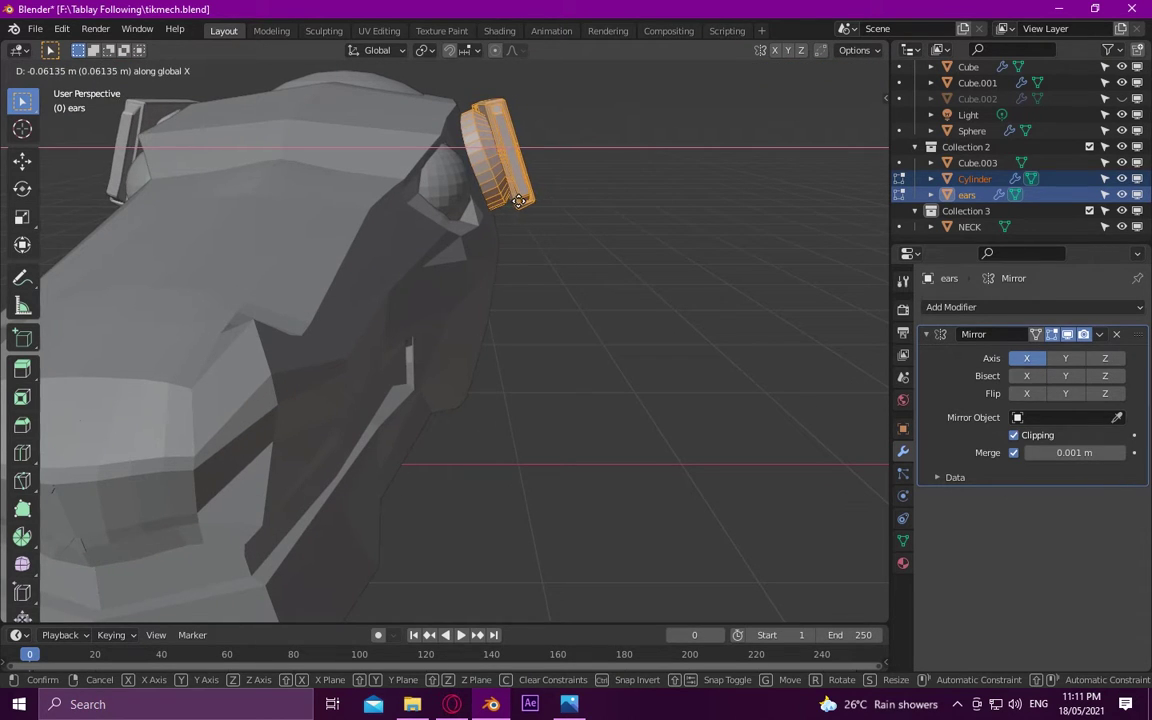
pyautogui.click(517, 201)
# Switch to Object Mode and zoom out to see the whole horse head
pyautogui.click(50, 70)
pyautogui.click(50, 88)
pyautogui.moveTo(300, 200); pyautogui.dragTo(663, 216, button='middle')
pyautogui.scroll(-4, 640, 300)
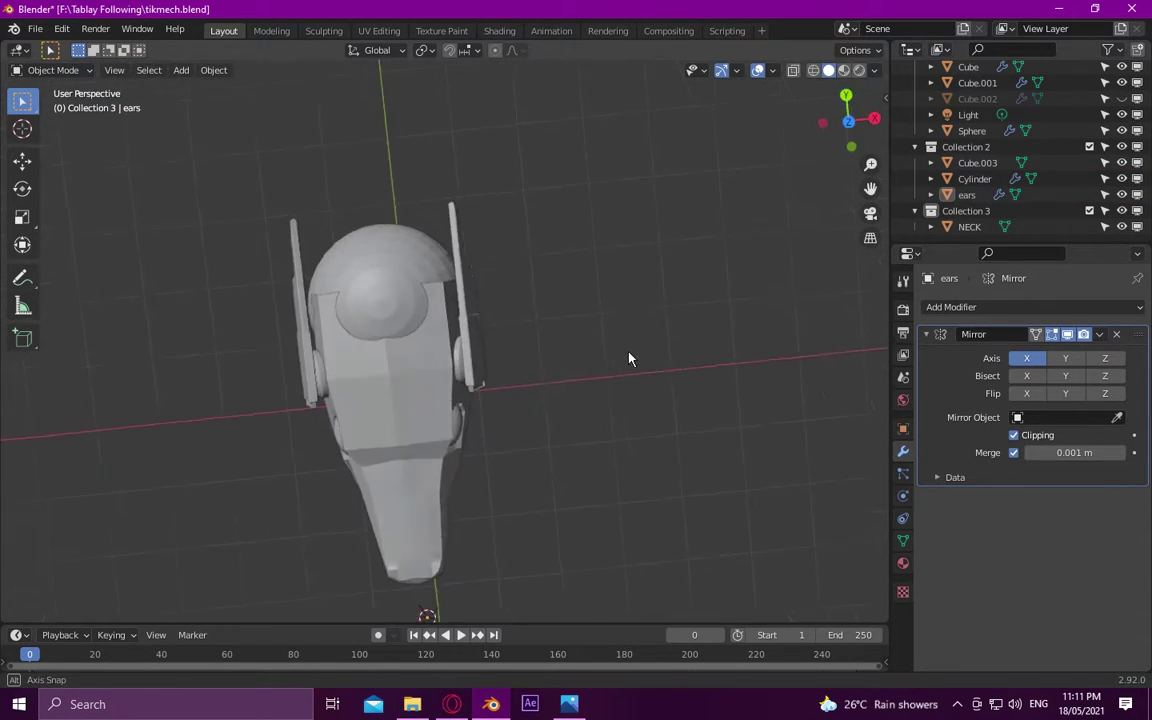
pyautogui.moveTo(630, 357)
pyautogui.mouseDown(button='middle')
pyautogui.moveTo(380, 200)
pyautogui.moveTo(283, 218)
pyautogui.mouseUp(button='middle')
# Scale the NECK sphere down slightly
pyautogui.click(494, 282)
pyautogui.press('s')
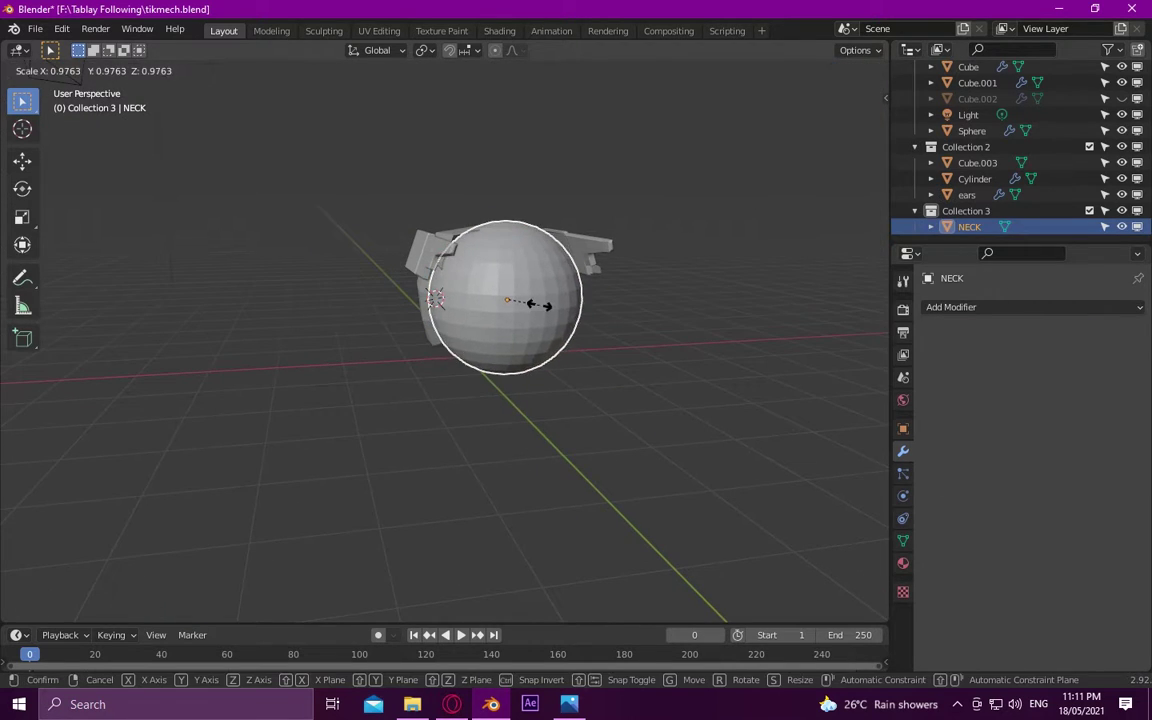
pyautogui.click(530, 300)
pyautogui.moveTo(530, 300)
pyautogui.mouseDown(button='middle')
pyautogui.moveTo(518, 236)
pyautogui.moveTo(774, 247)
pyautogui.moveTo(473, 404)
pyautogui.moveTo(504, 293)
pyautogui.moveTo(859, 347)
pyautogui.moveTo(697, 290)
pyautogui.mouseUp(button='middle')
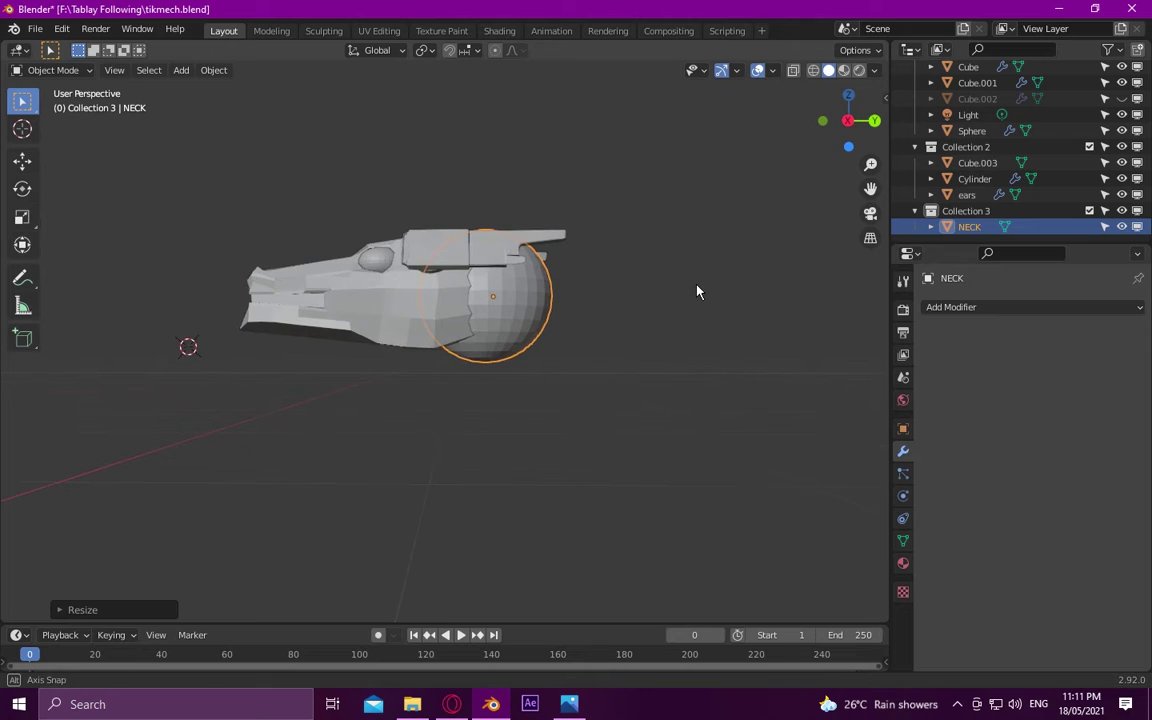
pyautogui.moveTo(563, 412)
pyautogui.mouseDown(button='middle')
pyautogui.moveTo(587, 412)
pyautogui.moveTo(594, 435)
pyautogui.moveTo(579, 442)
pyautogui.mouseUp(button='middle')
# Move the NECK sphere along Y, X, then vertically to sit behind the head
pyautogui.press('g')
pyautogui.press('y')
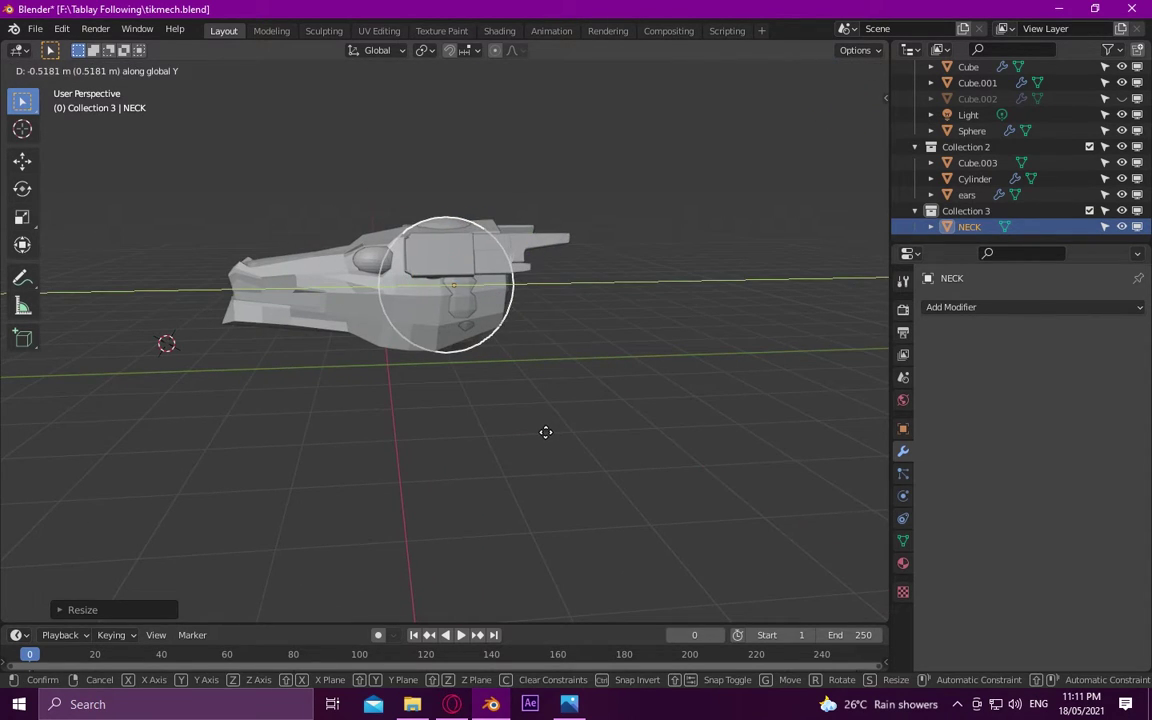
pyautogui.click(545, 432)
pyautogui.press('g')
pyautogui.press('x')
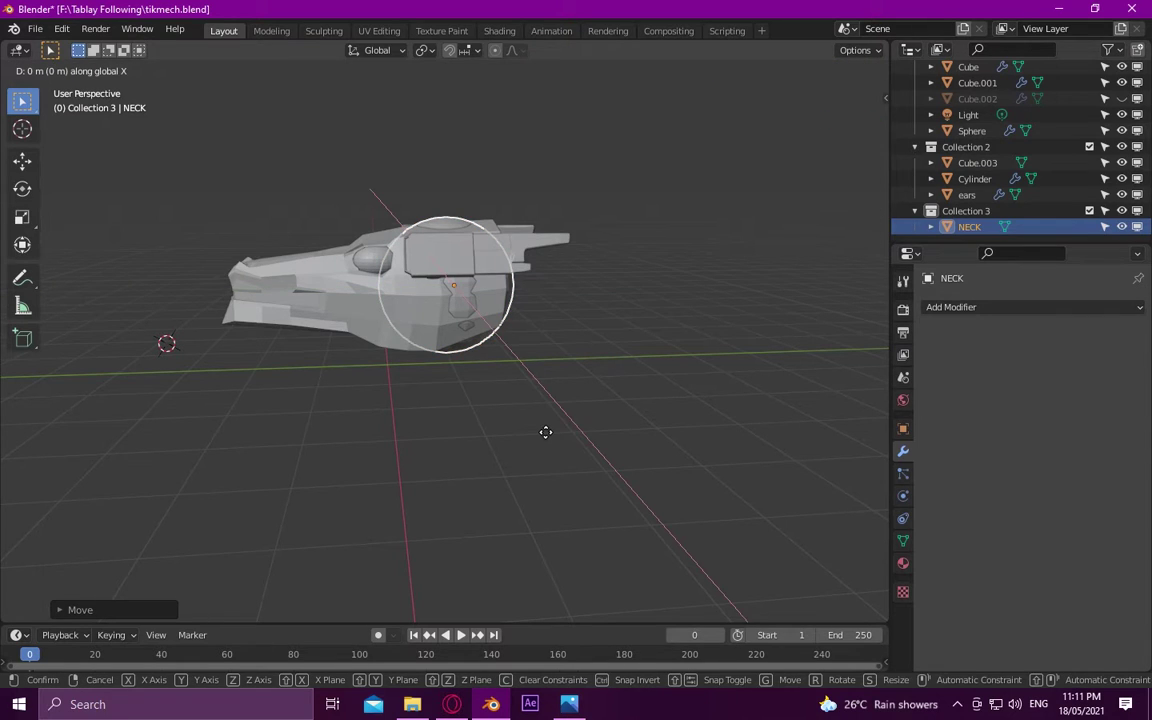
pyautogui.click(551, 435)
pyautogui.moveTo(532, 432)
pyautogui.mouseDown(button='middle')
pyautogui.moveTo(661, 357)
pyautogui.moveTo(355, 416)
pyautogui.moveTo(312, 457)
pyautogui.moveTo(135, 427)
pyautogui.mouseUp(button='middle')
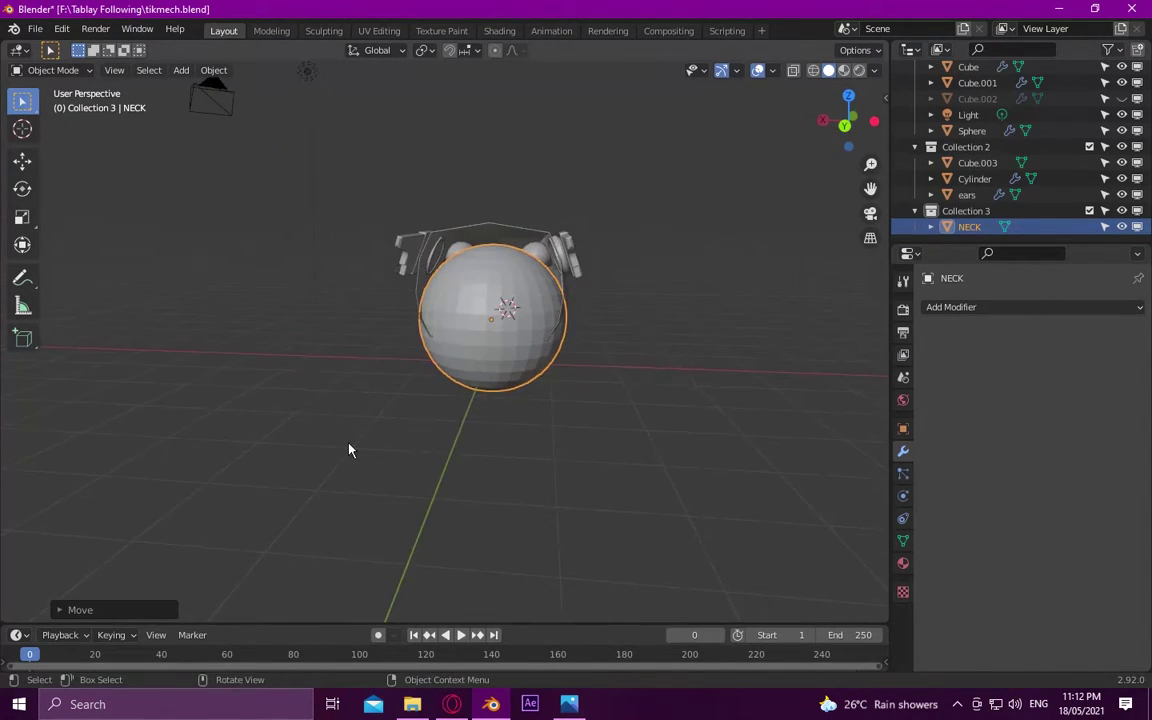
pyautogui.press('g')
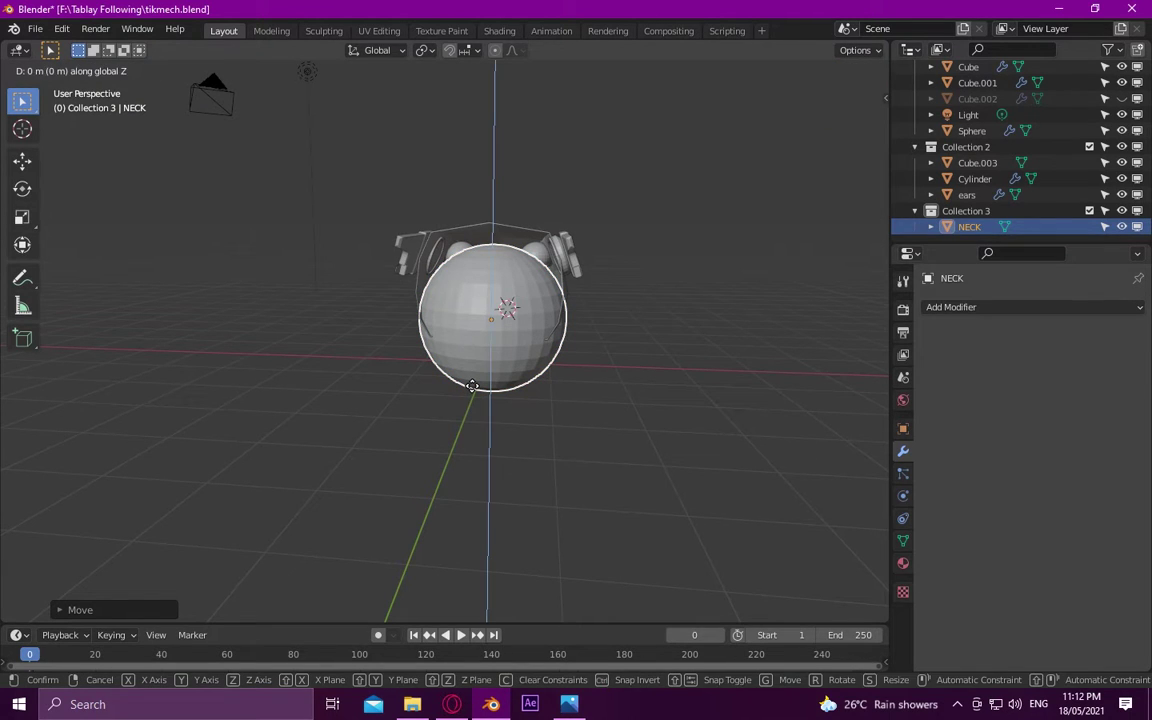
pyautogui.click(466, 367)
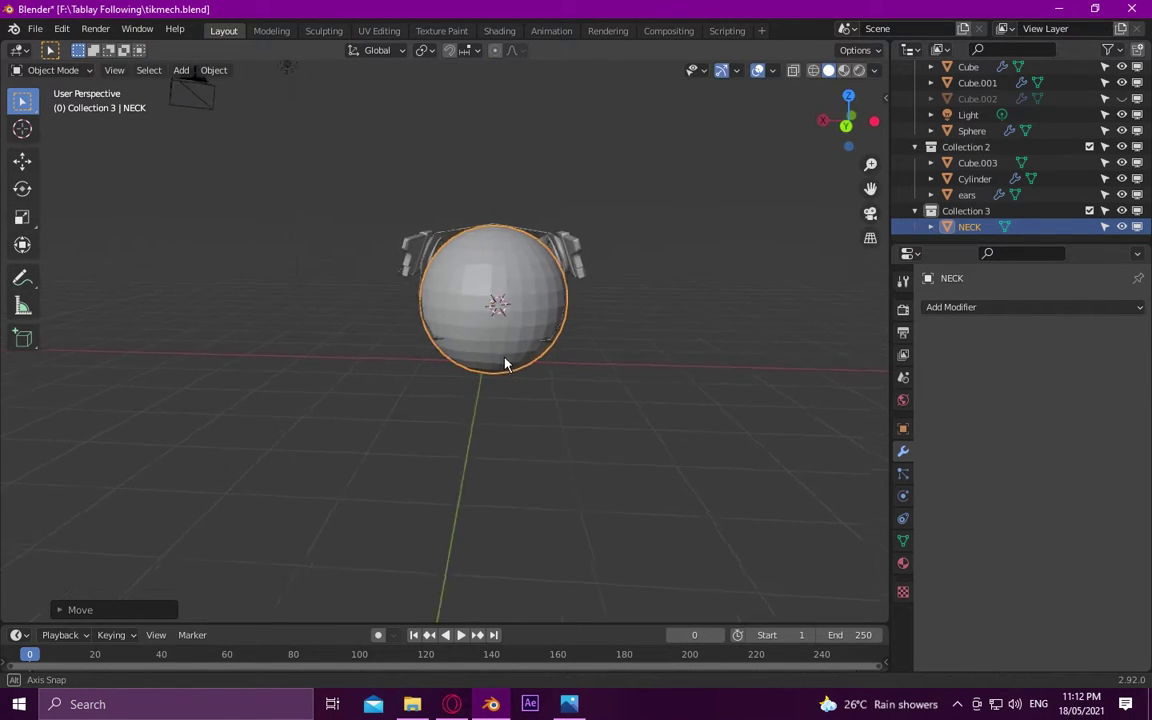
pyautogui.moveTo(507, 360)
pyautogui.mouseDown(button='middle')
pyautogui.moveTo(720, 365)
pyautogui.moveTo(357, 383)
pyautogui.moveTo(506, 403)
pyautogui.moveTo(679, 398)
pyautogui.moveTo(648, 442)
pyautogui.moveTo(607, 380)
pyautogui.moveTo(435, 381)
pyautogui.moveTo(473, 419)
pyautogui.moveTo(309, 399)
pyautogui.moveTo(125, 422)
pyautogui.moveTo(231, 442)
pyautogui.moveTo(327, 440)
pyautogui.moveTo(409, 476)
pyautogui.moveTo(484, 577)
pyautogui.moveTo(491, 550)
pyautogui.moveTo(519, 540)
pyautogui.moveTo(494, 504)
pyautogui.moveTo(406, 437)
pyautogui.moveTo(386, 386)
pyautogui.moveTo(373, 419)
pyautogui.mouseUp(button='middle')
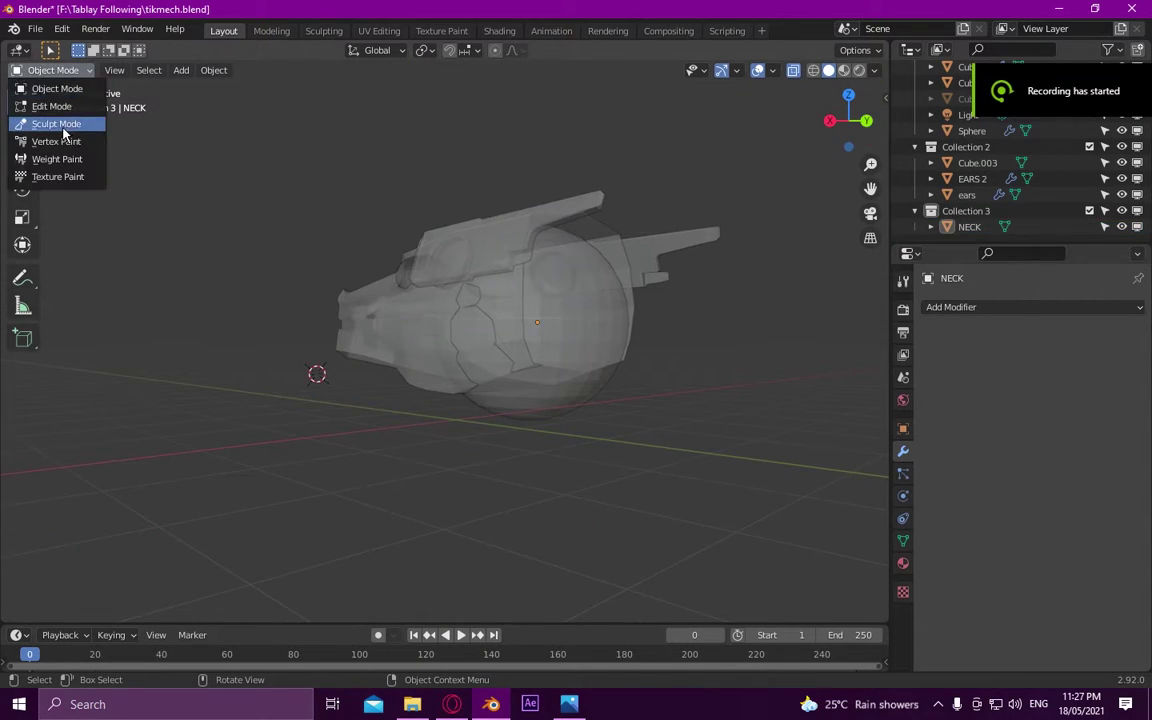
# Flatten a patch of the NECK sphere with the Flatten/Contrast sculpt brush
pyautogui.click(62, 126)
pyautogui.click(22, 380)
pyautogui.scroll(2, 527, 342)
pyautogui.scroll(3, 521, 316)
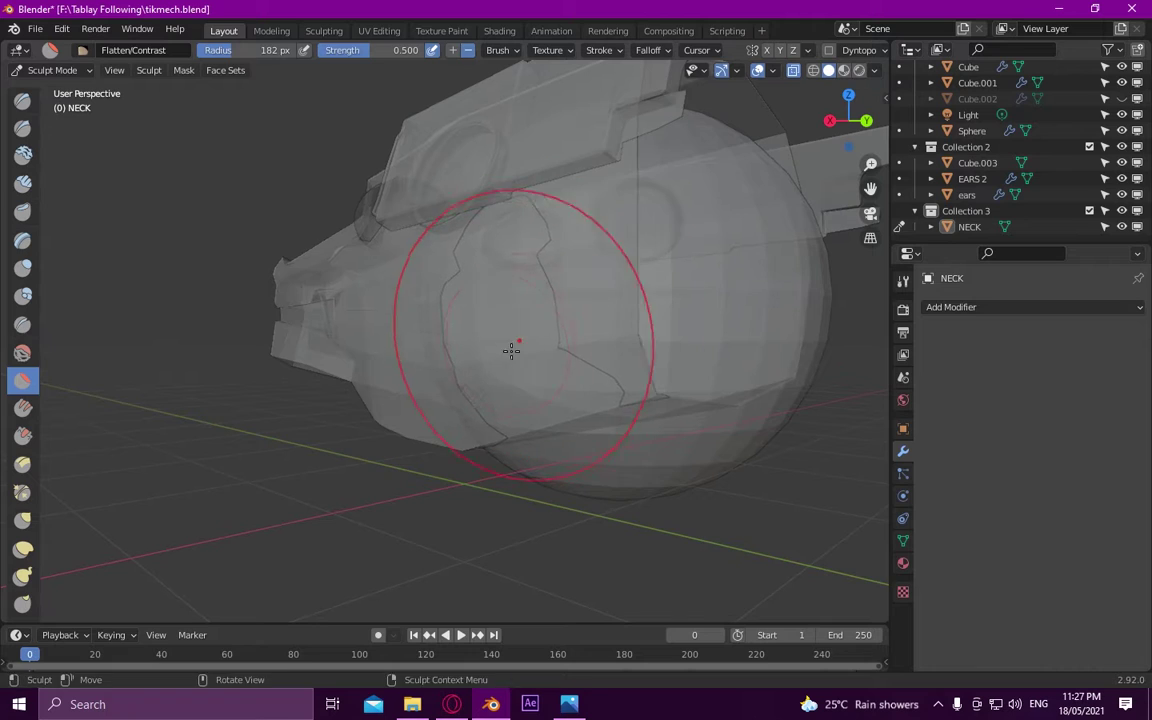
pyautogui.moveTo(511, 350)
pyautogui.mouseDown(button='middle')
pyautogui.moveTo(411, 329)
pyautogui.moveTo(523, 345)
pyautogui.mouseUp(button='middle')
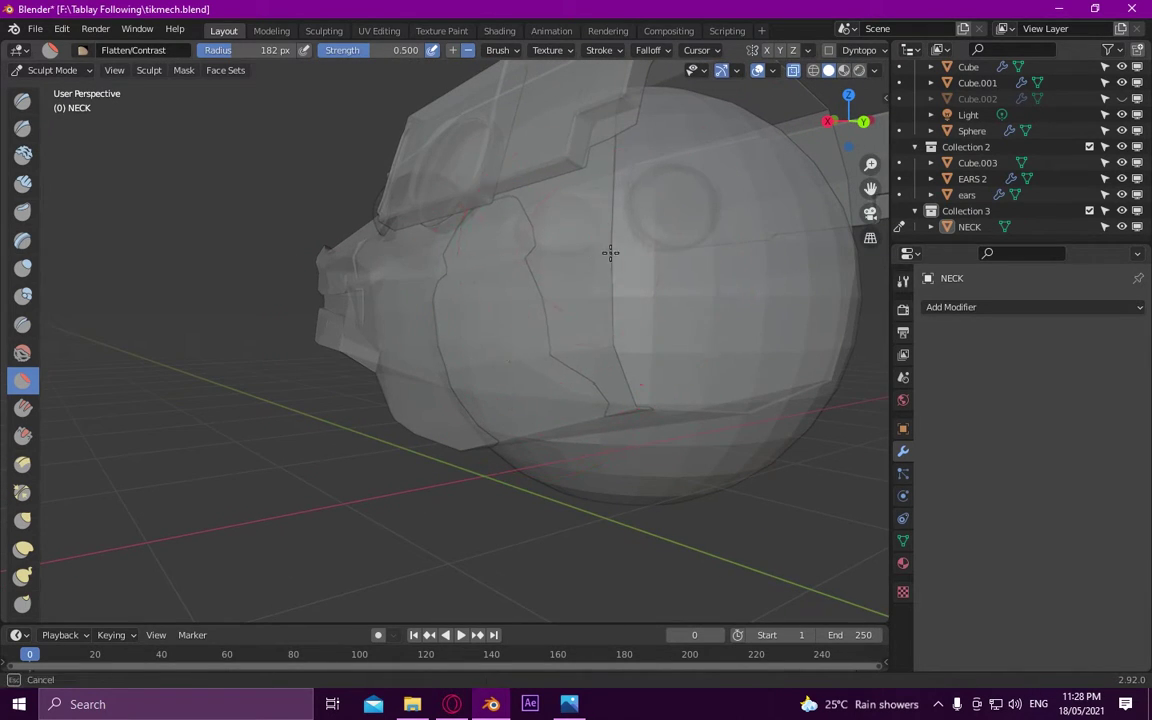
pyautogui.moveTo(514, 353); pyautogui.dragTo(509, 281)
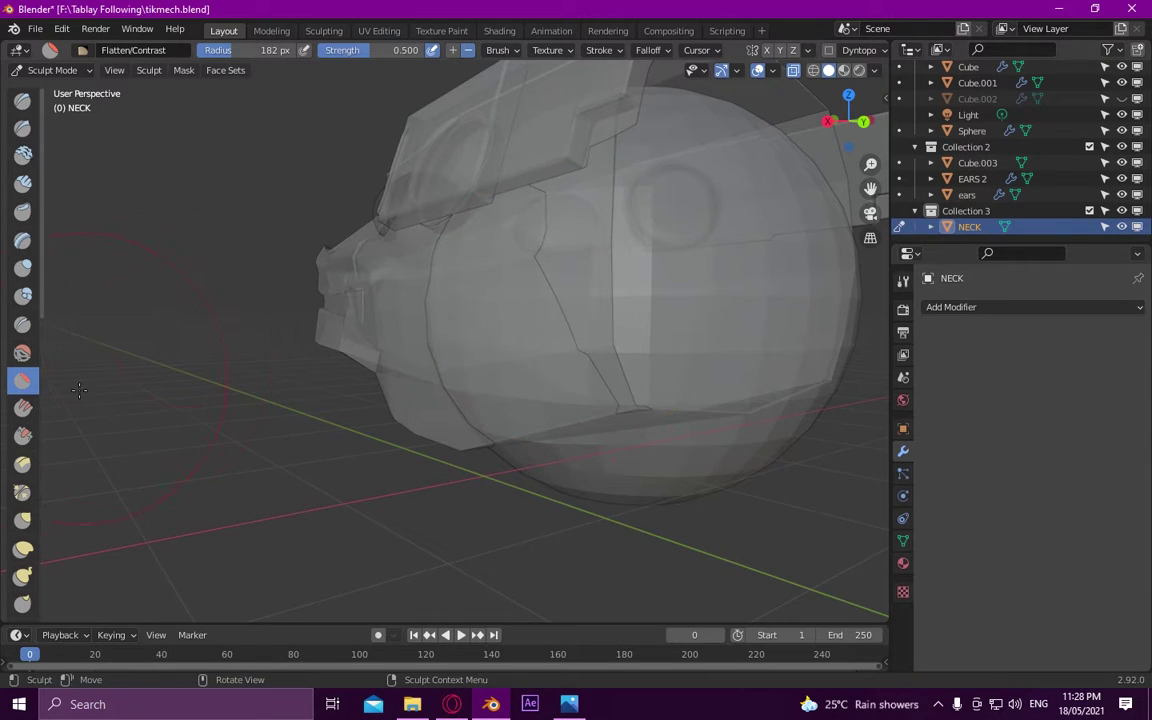
# Re-enter Sculpt Mode and choose the Grab brush (182 px radius, 0.333 strength)
pyautogui.hotkey('ctrl', 'Tab')
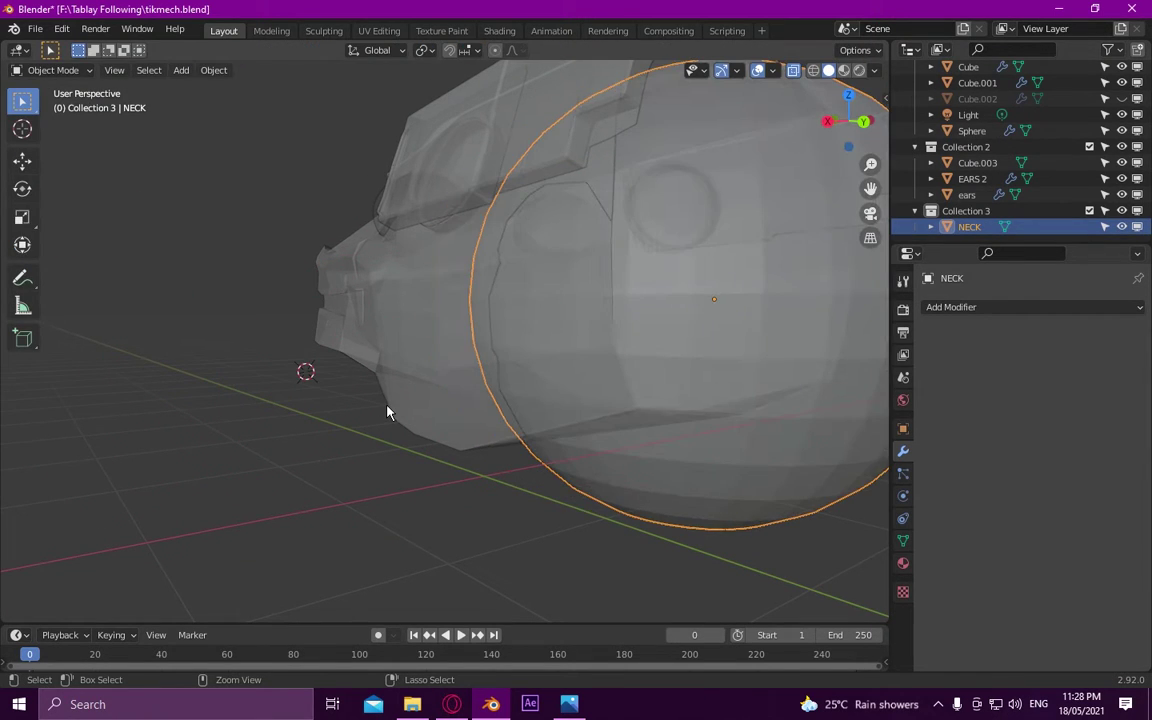
pyautogui.click(391, 418)
pyautogui.moveTo(391, 418)
pyautogui.mouseDown(button='middle')
pyautogui.moveTo(437, 329)
pyautogui.moveTo(90, 435)
pyautogui.moveTo(381, 449)
pyautogui.moveTo(296, 414)
pyautogui.moveTo(200, 250)
pyautogui.mouseUp(button='middle')
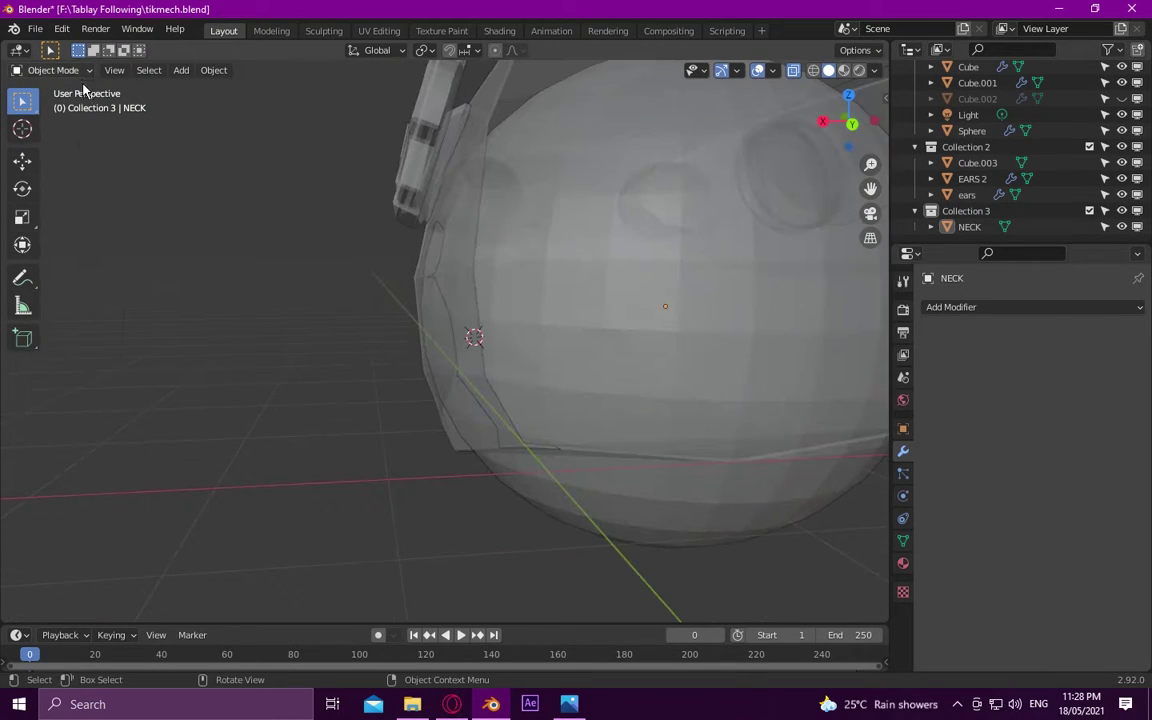
pyautogui.click(52, 70)
pyautogui.click(47, 120)
pyautogui.click(25, 525)
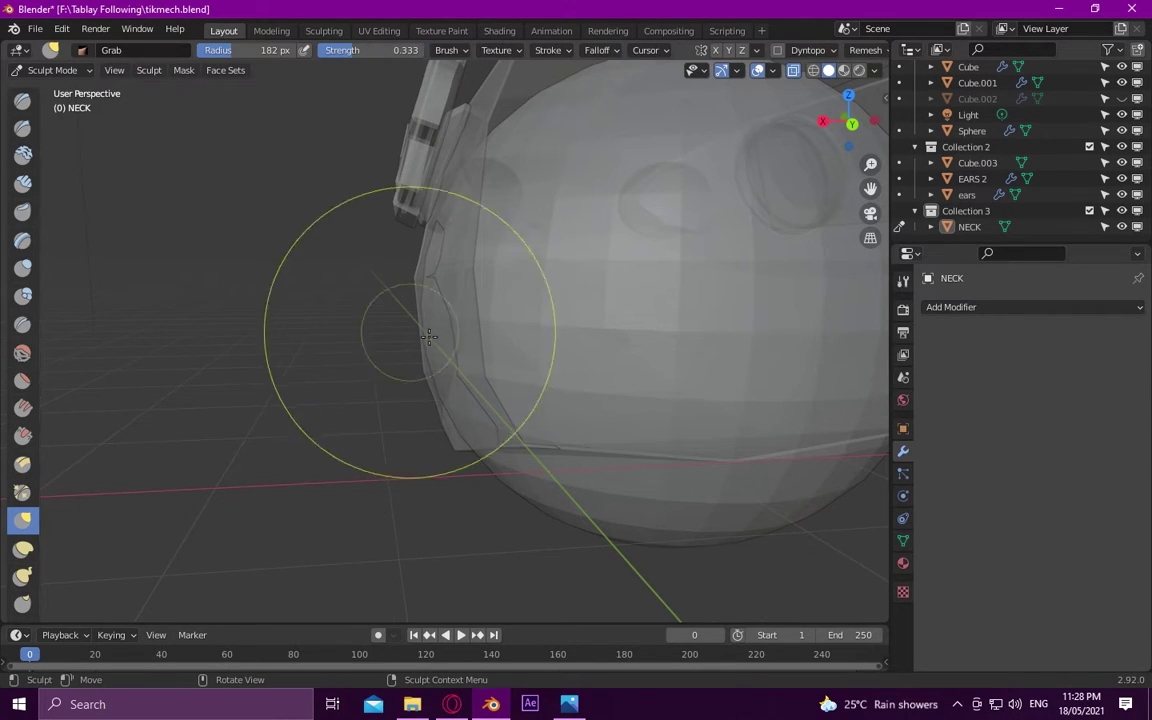
pyautogui.moveTo(386, 411); pyautogui.dragTo(488, 362, button='middle')
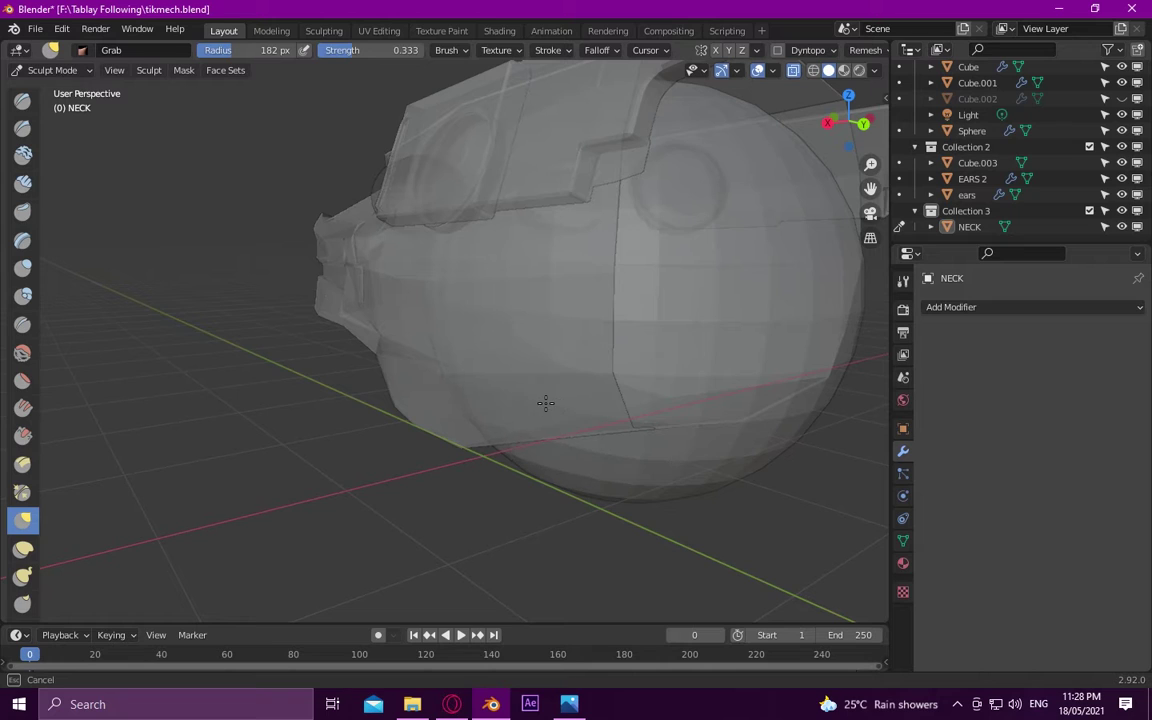
pyautogui.moveTo(545, 403)
pyautogui.mouseDown(button='middle')
pyautogui.moveTo(350, 386)
pyautogui.moveTo(529, 421)
pyautogui.mouseUp(button='middle')
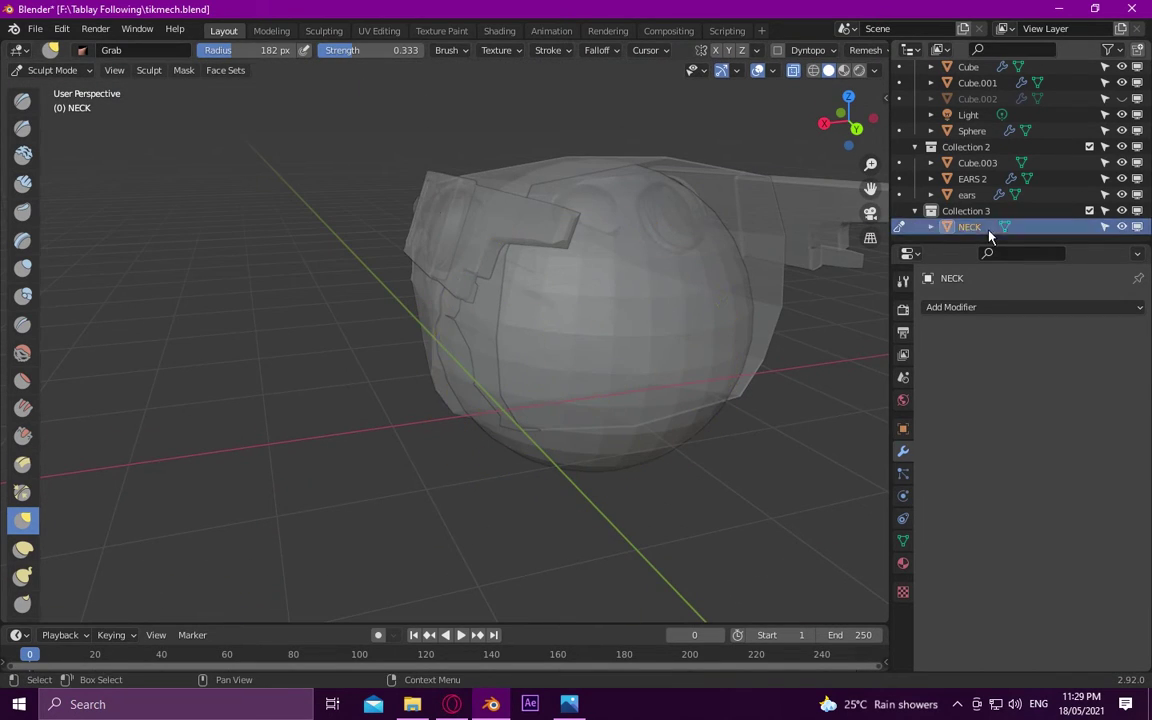
# Add a Mirror modifier with clipping enabled to the NECK sphere
pyautogui.click(66, 96)
pyautogui.rightClick(519, 295)
pyautogui.click(962, 308)
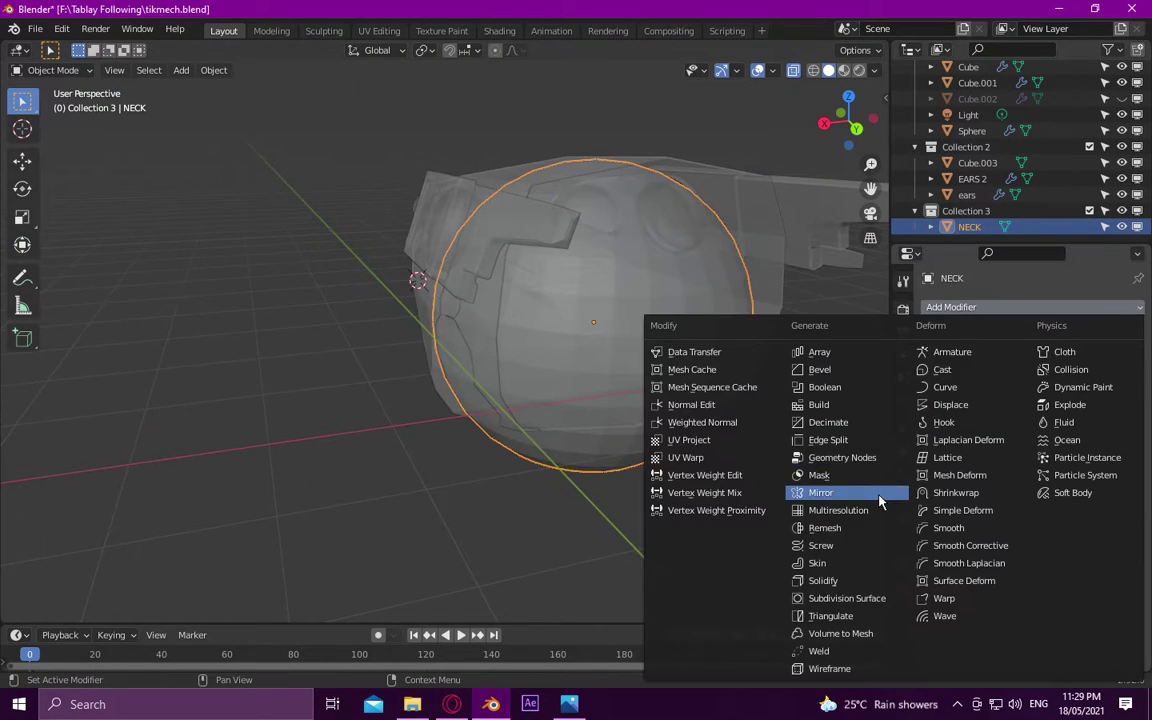
pyautogui.click(810, 497)
pyautogui.click(1013, 435)
pyautogui.moveTo(740, 476); pyautogui.dragTo(617, 429, button='middle')
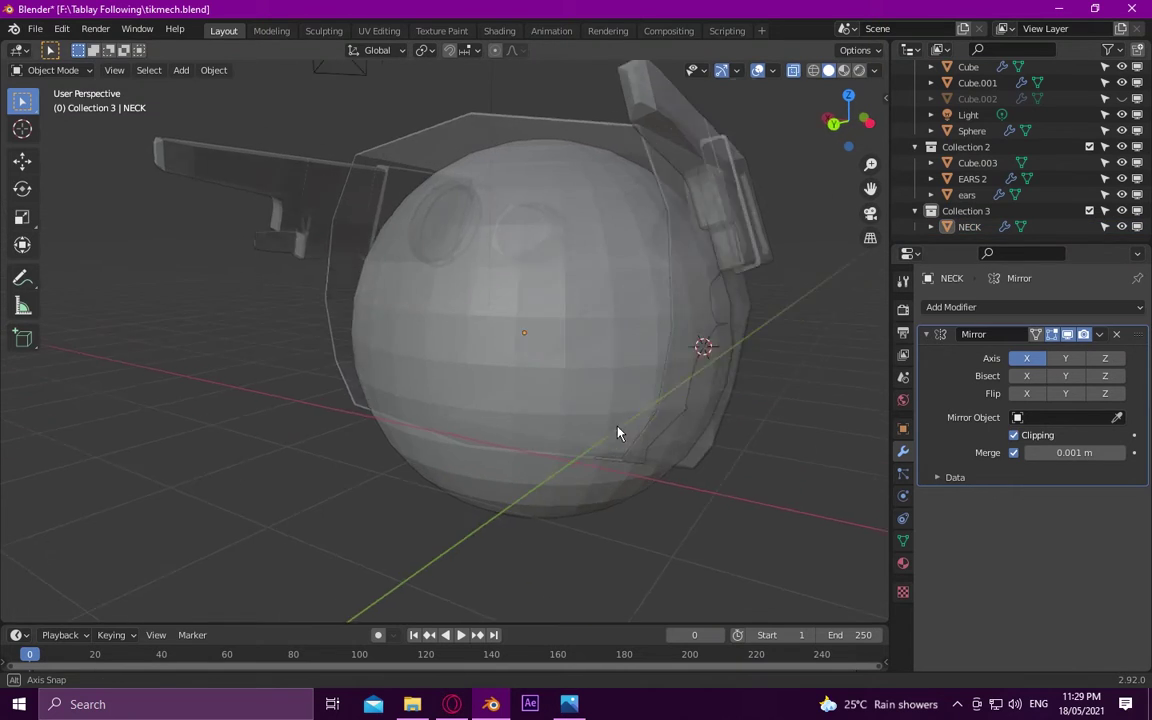
# Switch to Sculpt Mode with the Grab brush and orbit around the head
pyautogui.click(74, 70)
pyautogui.click(62, 138)
pyautogui.moveTo(690, 385); pyautogui.dragTo(545, 273, button='middle')
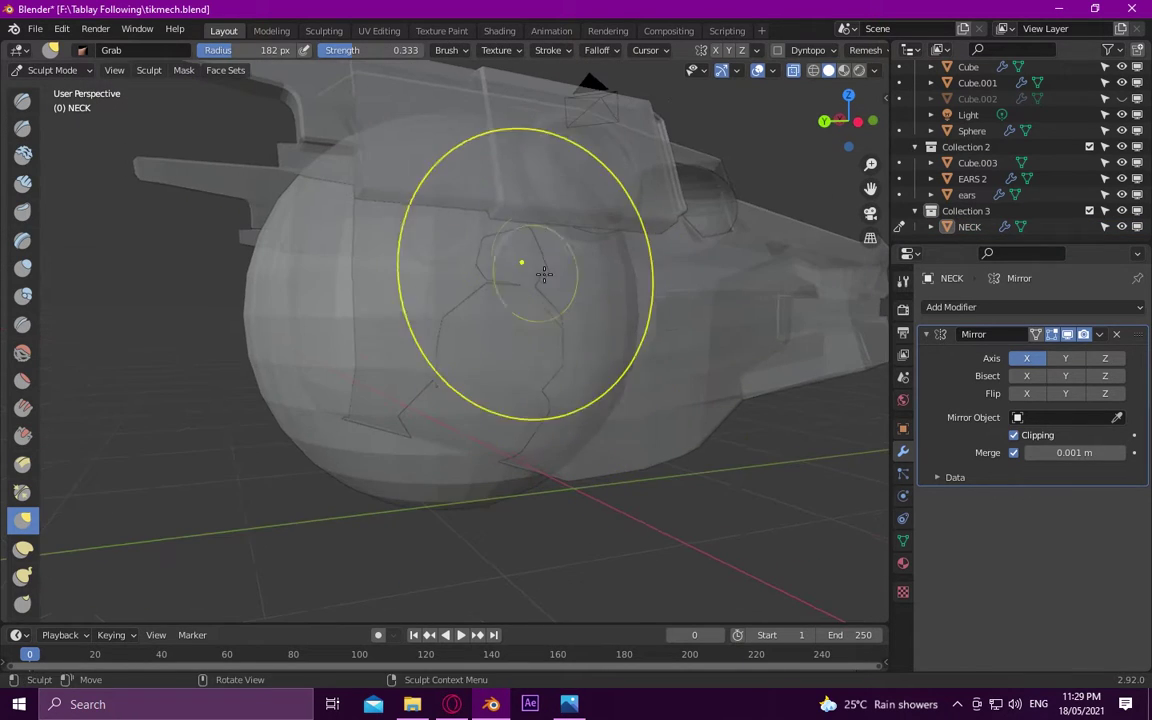
pyautogui.moveTo(507, 320)
pyautogui.mouseDown(button='middle')
pyautogui.moveTo(532, 345)
pyautogui.moveTo(645, 370)
pyautogui.moveTo(496, 249)
pyautogui.moveTo(860, 400)
pyautogui.mouseUp(button='middle')
pyautogui.moveTo(545, 314); pyautogui.dragTo(536, 413, button='middle')
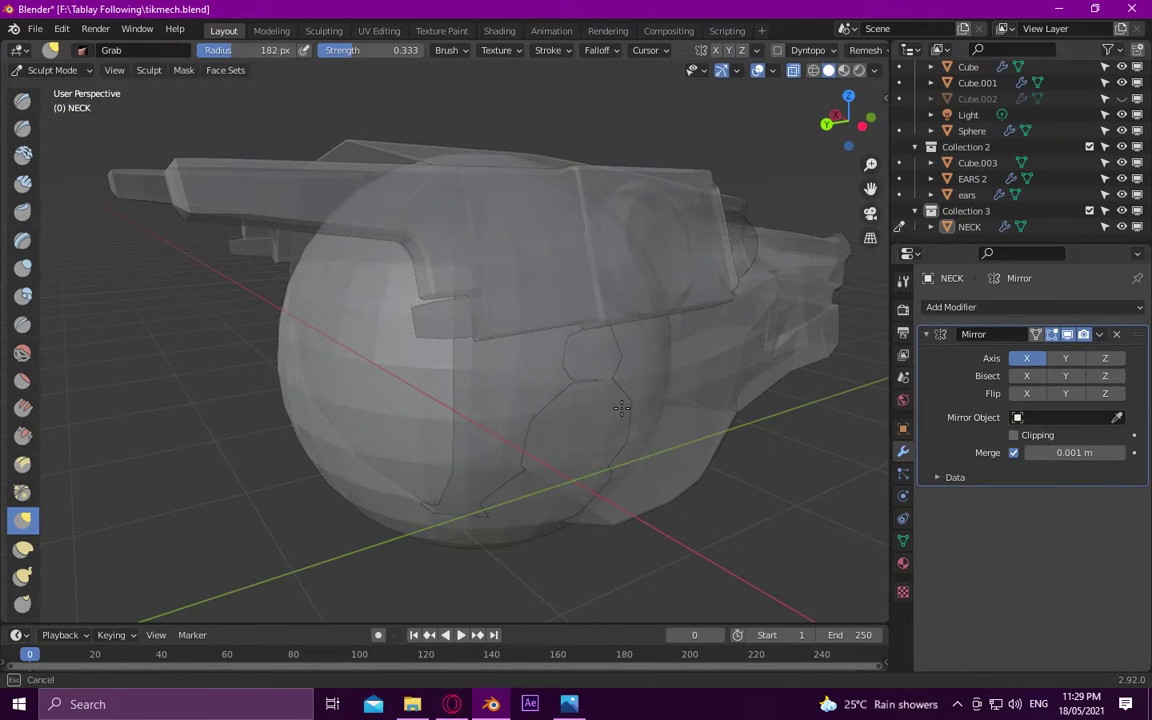
# Replace the Mirror modifier by halving the NECK sphere with Auto Mirror on X
pyautogui.hotkey('ctrl', 'Tab')
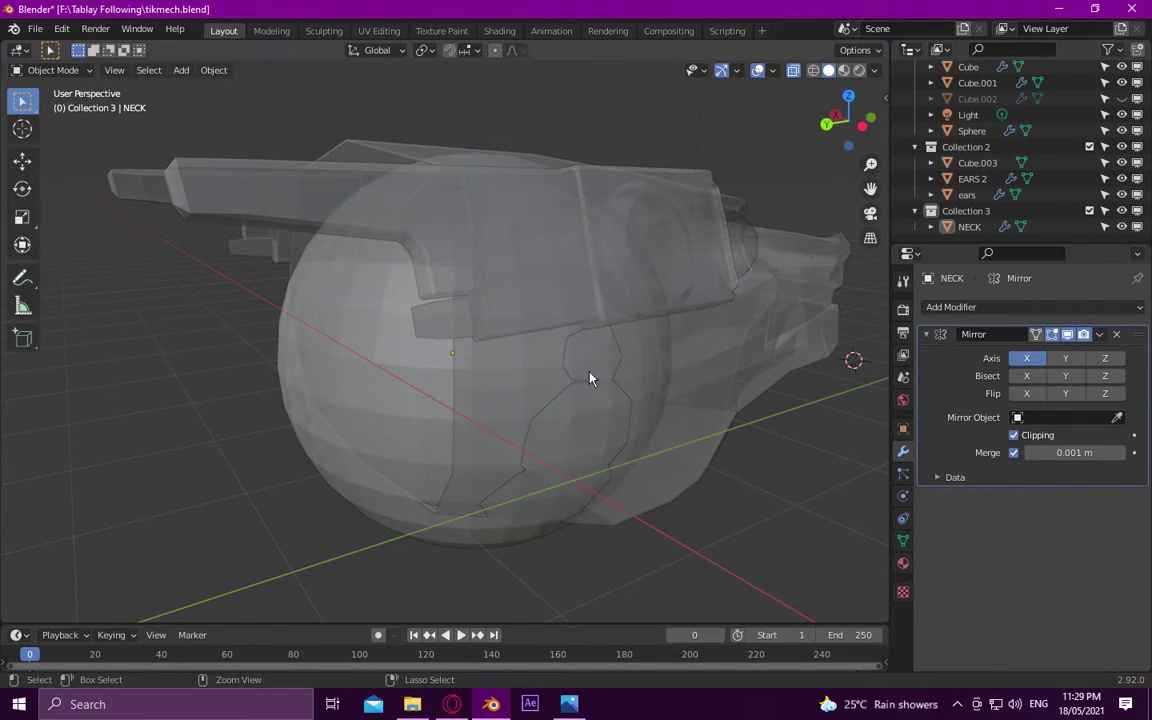
pyautogui.moveTo(530, 334); pyautogui.dragTo(600, 395, button='middle')
pyautogui.click(612, 404)
pyautogui.click(684, 447)
pyautogui.click(1014, 435)
pyautogui.click(1116, 334)
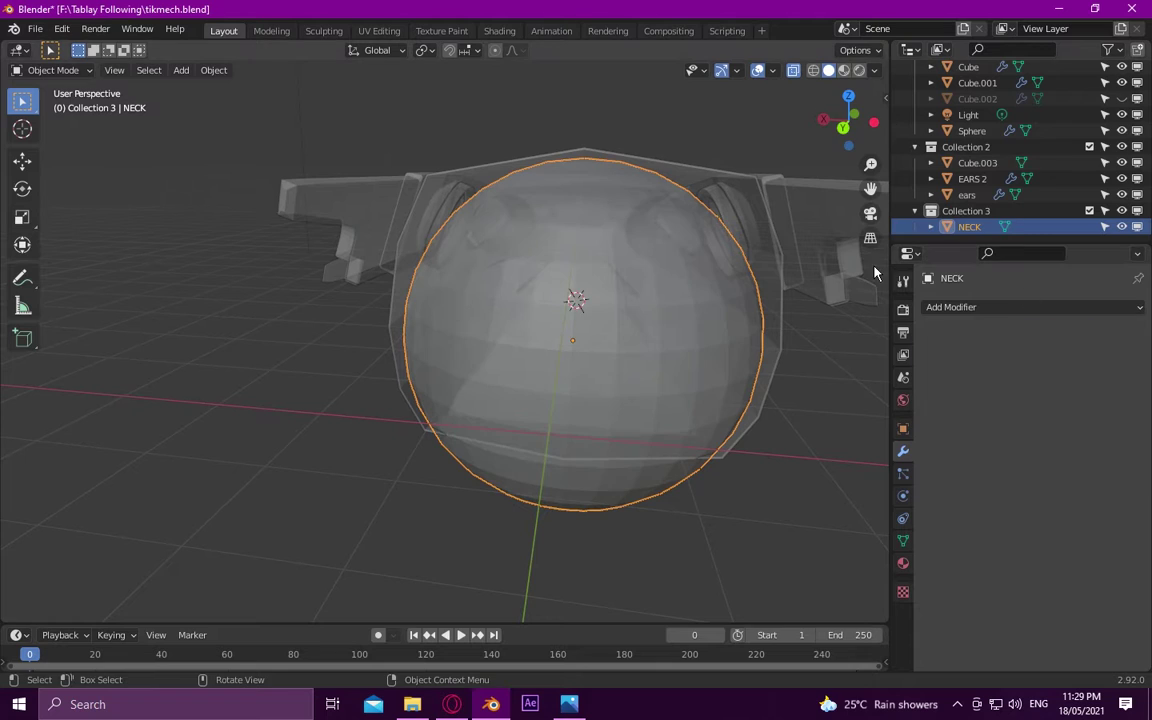
pyautogui.press('n')
pyautogui.click(793, 118)
pyautogui.click(50, 70)
# Enter Sculpt Mode on the neck, set Grab strength to 0.215, and enable mirror clipping
pyautogui.click(56, 88)
pyautogui.click(50, 70)
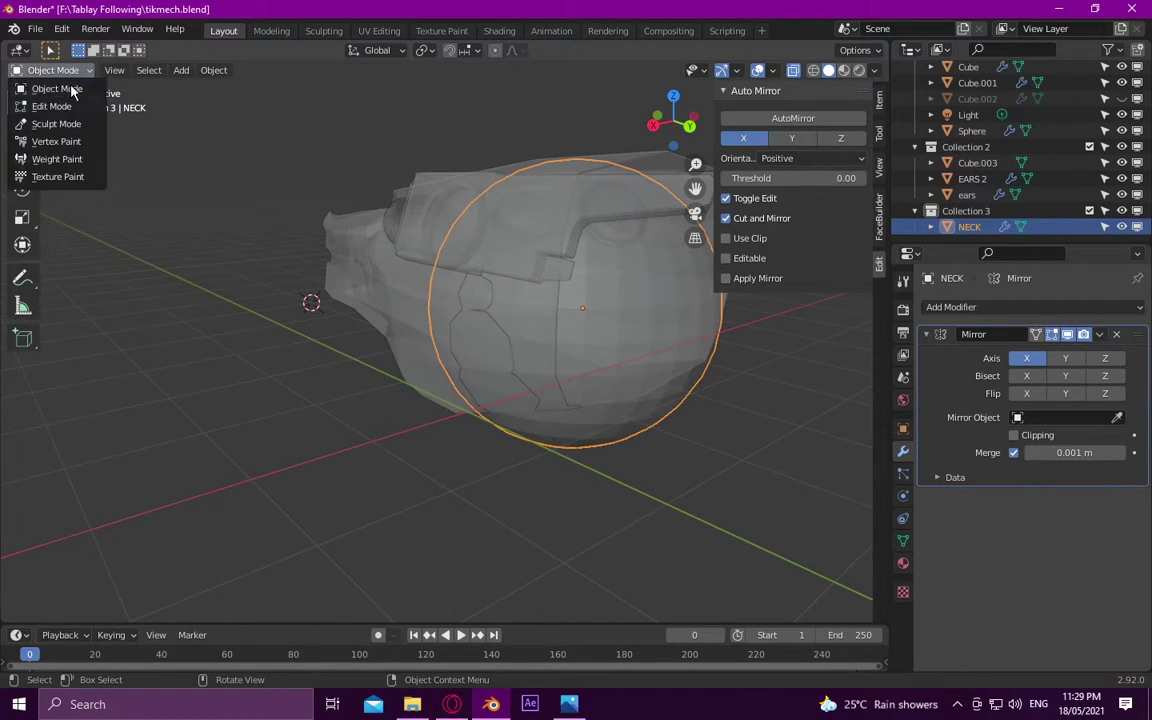
pyautogui.click(56, 124)
pyautogui.scroll(3, 470, 352)
pyautogui.moveTo(470, 352); pyautogui.dragTo(352, 85, button='middle')
pyautogui.click(350, 102)
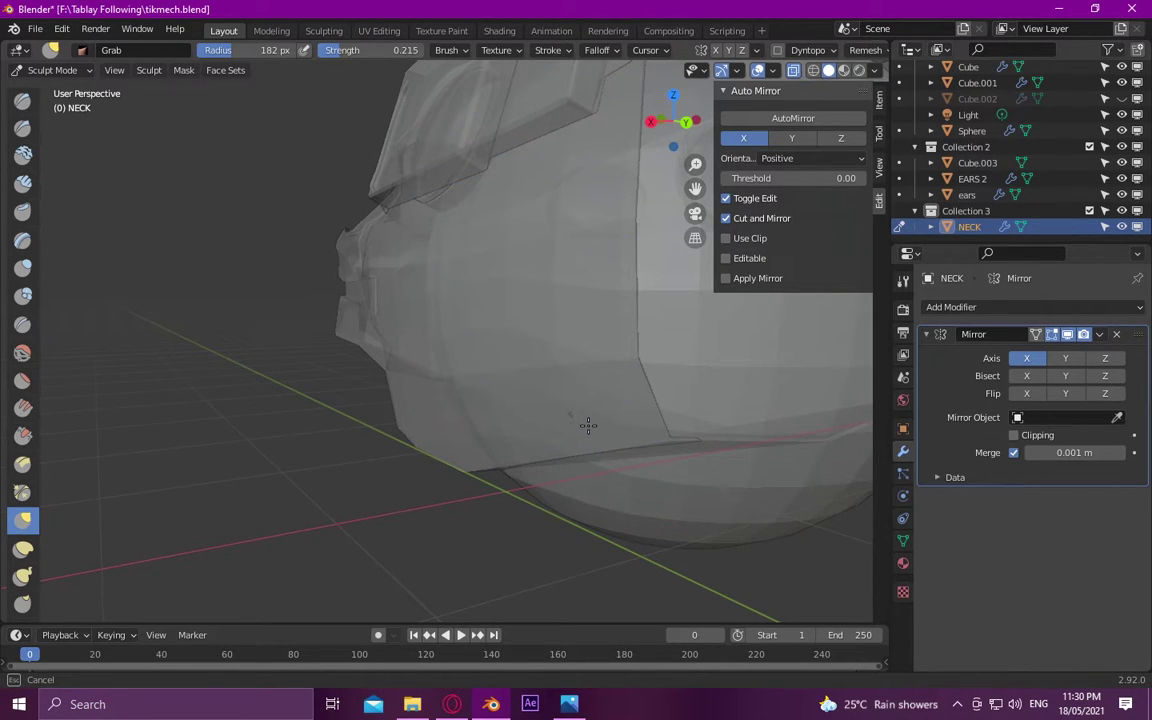
pyautogui.click(1015, 436)
# Sculpt the mirrored neck with the Grab brush, then return to Object Mode
pyautogui.moveTo(566, 380)
pyautogui.mouseDown(button='middle')
pyautogui.moveTo(568, 393)
pyautogui.moveTo(419, 257)
pyautogui.moveTo(432, 316)
pyautogui.moveTo(442, 319)
pyautogui.moveTo(481, 195)
pyautogui.moveTo(540, 378)
pyautogui.moveTo(469, 258)
pyautogui.moveTo(294, 268)
pyautogui.moveTo(314, 345)
pyautogui.moveTo(172, 367)
pyautogui.mouseUp(button='middle')
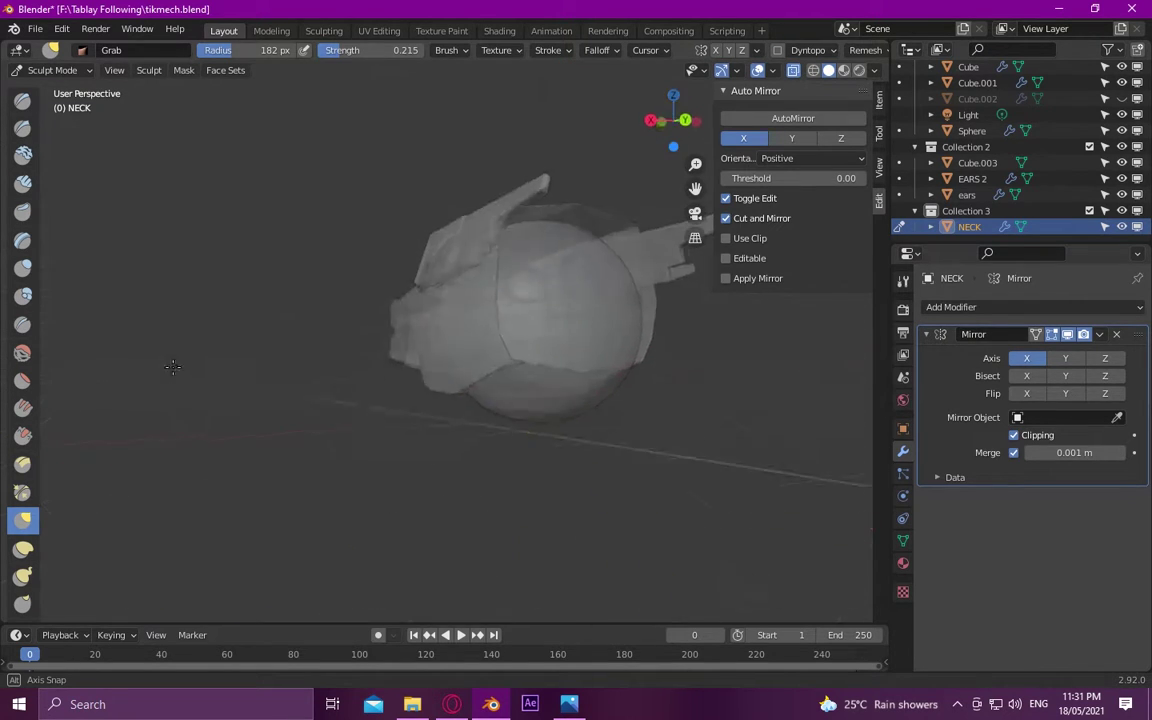
pyautogui.moveTo(185, 321)
pyautogui.mouseDown(button='middle')
pyautogui.moveTo(146, 310)
pyautogui.moveTo(452, 310)
pyautogui.moveTo(533, 383)
pyautogui.mouseUp(button='middle')
pyautogui.moveTo(376, 378)
pyautogui.mouseDown(button='middle')
pyautogui.moveTo(459, 387)
pyautogui.moveTo(404, 370)
pyautogui.moveTo(470, 390)
pyautogui.mouseUp(button='middle')
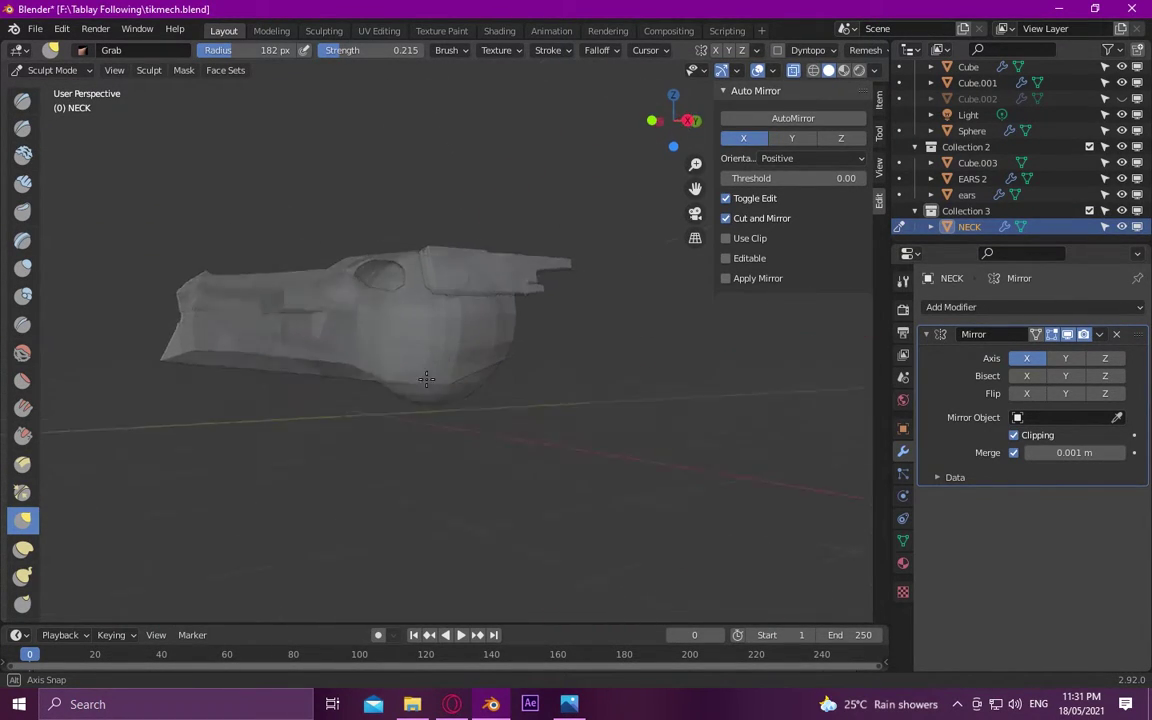
pyautogui.click(52, 70)
pyautogui.click(55, 88)
# Turn off X-ray display and close the sidebar holding the Auto Mirror options
pyautogui.moveTo(575, 369); pyautogui.dragTo(790, 80, button='middle')
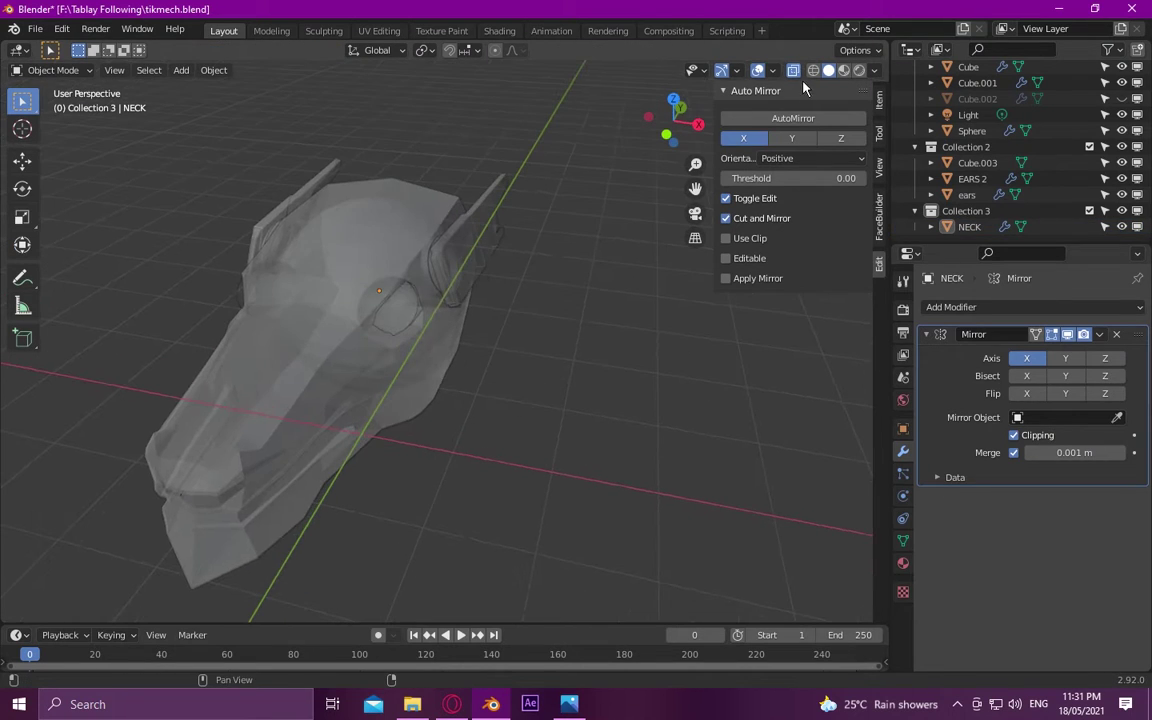
pyautogui.click(793, 70)
pyautogui.press('n')
pyautogui.moveTo(699, 365)
pyautogui.mouseDown(button='middle')
pyautogui.moveTo(265, 242)
pyautogui.moveTo(402, 249)
pyautogui.moveTo(515, 313)
pyautogui.moveTo(366, 277)
pyautogui.moveTo(506, 378)
pyautogui.moveTo(401, 332)
pyautogui.moveTo(527, 336)
pyautogui.moveTo(490, 330)
pyautogui.moveTo(558, 321)
pyautogui.moveTo(532, 340)
pyautogui.moveTo(561, 337)
pyautogui.moveTo(381, 345)
pyautogui.moveTo(566, 342)
pyautogui.moveTo(501, 348)
pyautogui.moveTo(511, 321)
pyautogui.moveTo(553, 314)
pyautogui.moveTo(527, 335)
pyautogui.moveTo(373, 342)
pyautogui.moveTo(411, 489)
pyautogui.moveTo(442, 483)
pyautogui.moveTo(490, 377)
pyautogui.moveTo(514, 363)
pyautogui.moveTo(545, 375)
pyautogui.moveTo(532, 388)
pyautogui.mouseUp(button='middle')
# Select the Sphere, dismiss its context menu, and inspect the finished head from front and side
pyautogui.click(363, 277)
pyautogui.rightClick(363, 277)
pyautogui.click(401, 284)
pyautogui.scroll(2, 449, 470)
pyautogui.moveTo(449, 470)
pyautogui.mouseDown(button='middle')
pyautogui.moveTo(465, 450)
pyautogui.moveTo(455, 470)
pyautogui.mouseUp(button='middle')
pyautogui.scroll(-1, 455, 472)
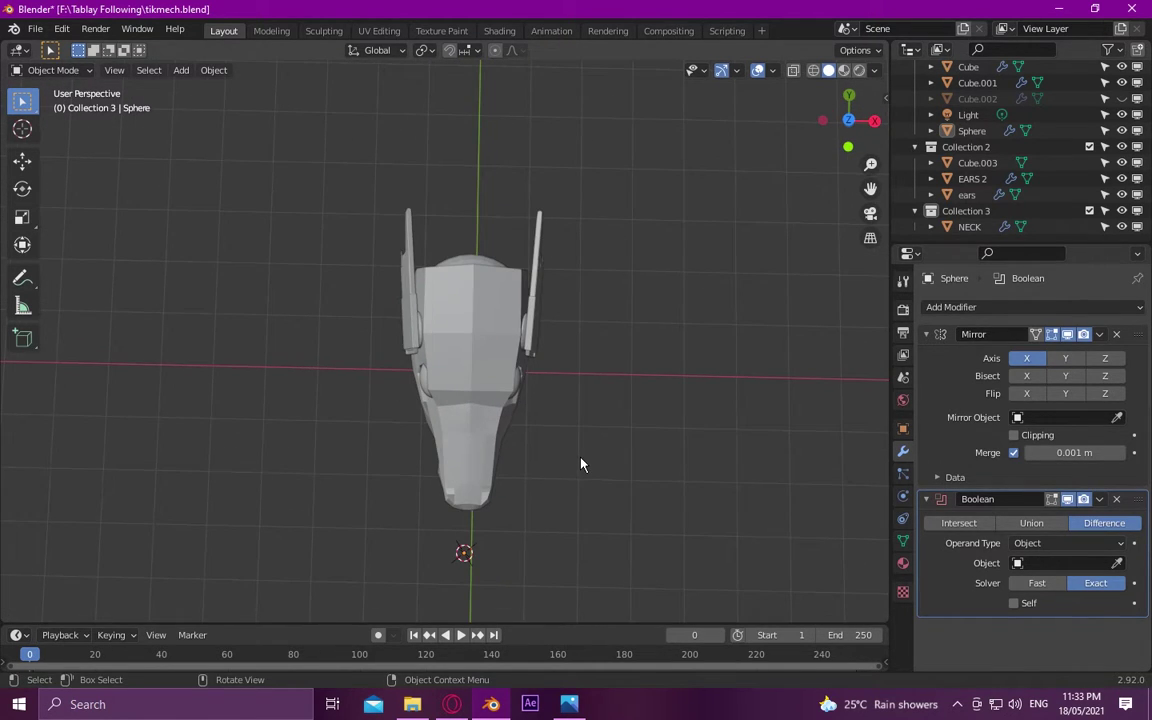
pyautogui.moveTo(582, 464)
pyautogui.mouseDown(button='middle')
pyautogui.moveTo(566, 303)
pyautogui.moveTo(404, 291)
pyautogui.moveTo(501, 376)
pyautogui.moveTo(417, 309)
pyautogui.moveTo(530, 363)
pyautogui.mouseUp(button='middle')
# In Edit Mode with wireframe display, select the ear geometry and rotate it
pyautogui.click(55, 70)
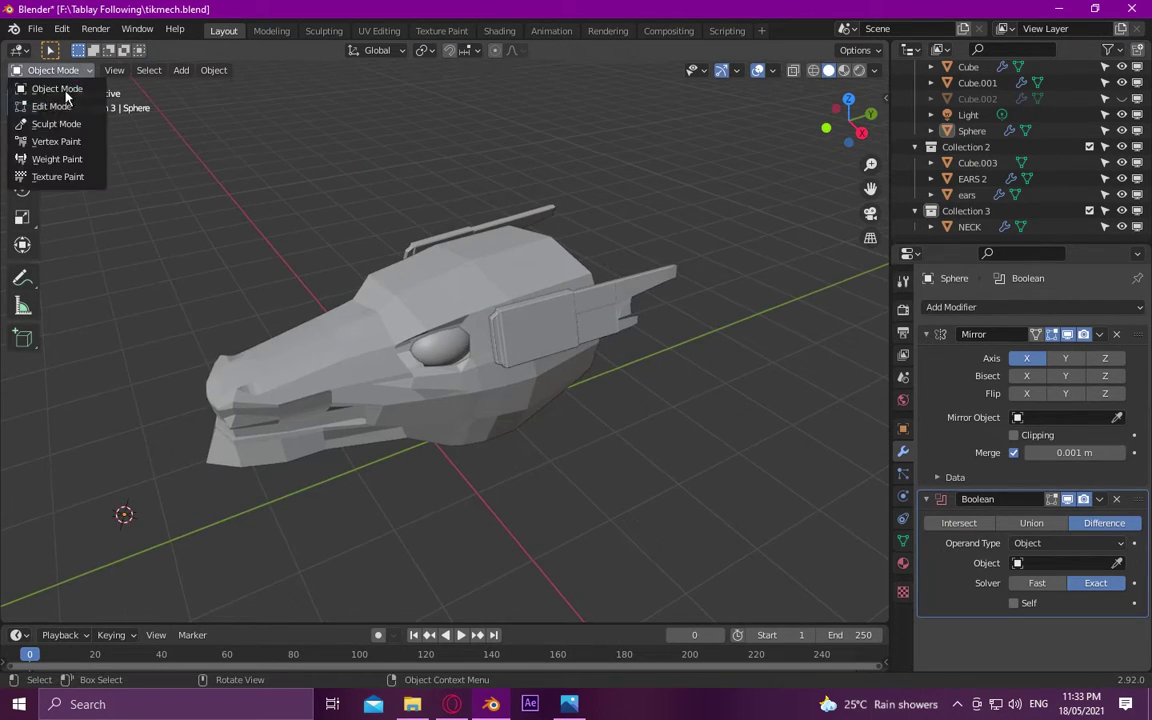
pyautogui.click(55, 105)
pyautogui.moveTo(600, 250); pyautogui.dragTo(770, 103, button='middle')
pyautogui.click(813, 70)
pyautogui.moveTo(527, 158); pyautogui.dragTo(675, 452)
pyautogui.moveTo(675, 452); pyautogui.dragTo(416, 165, button='middle')
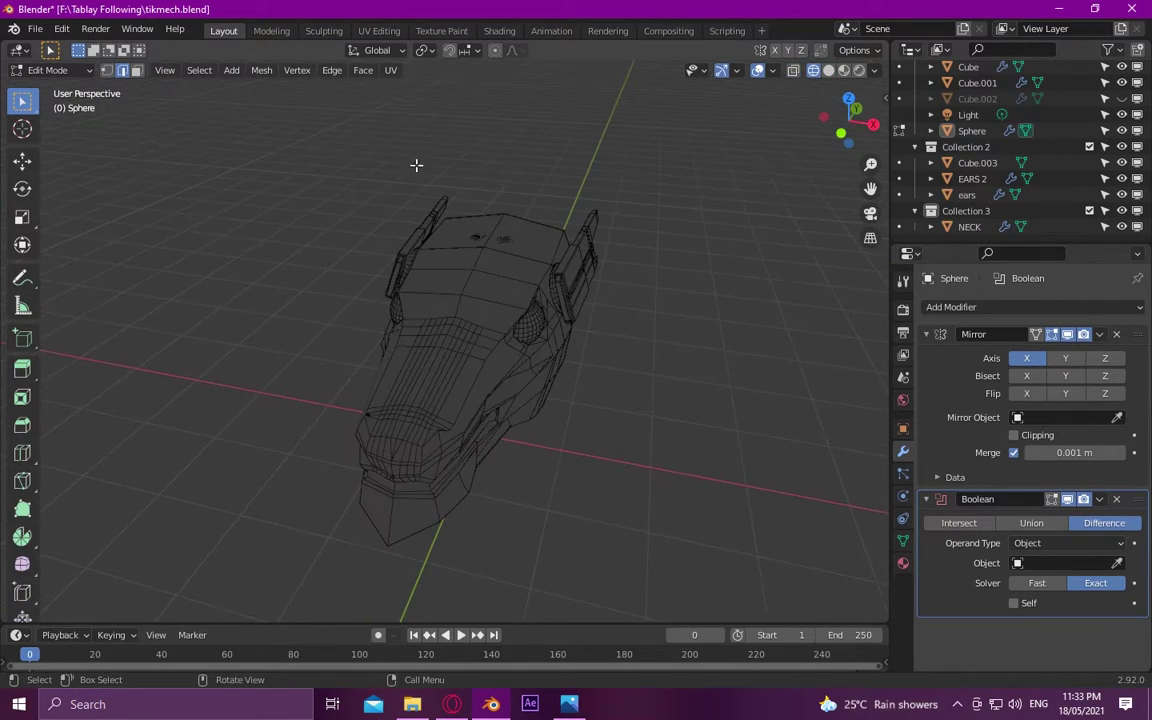
pyautogui.click(967, 194)
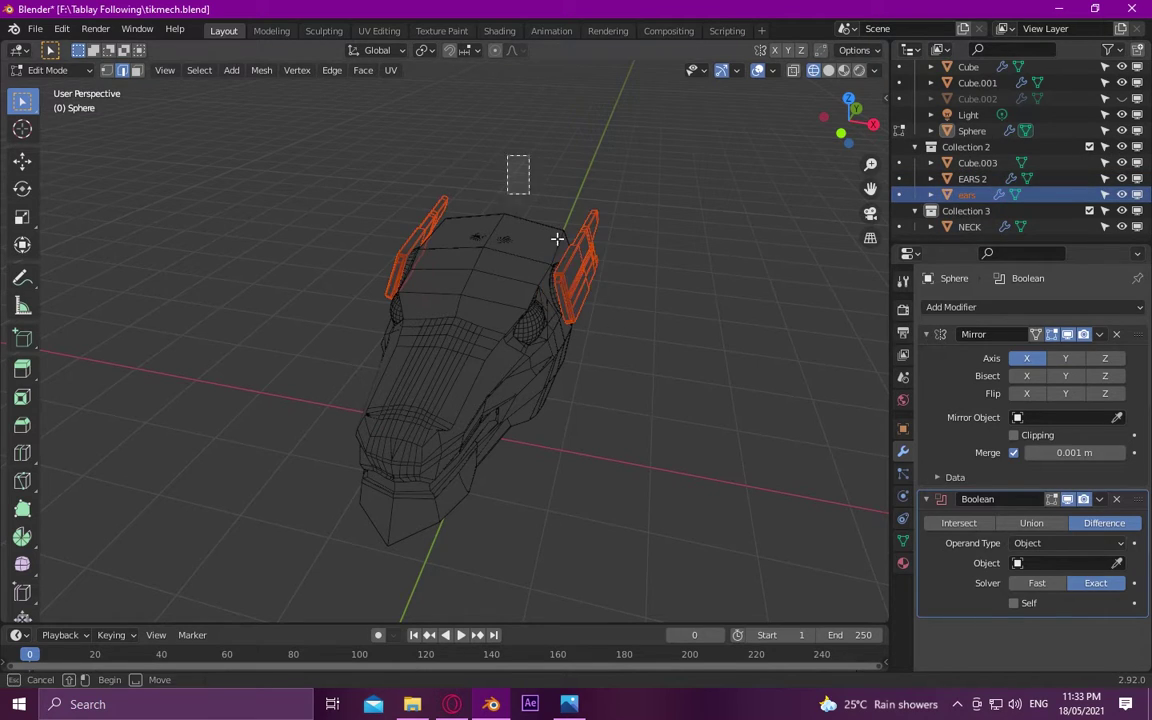
pyautogui.press('r')
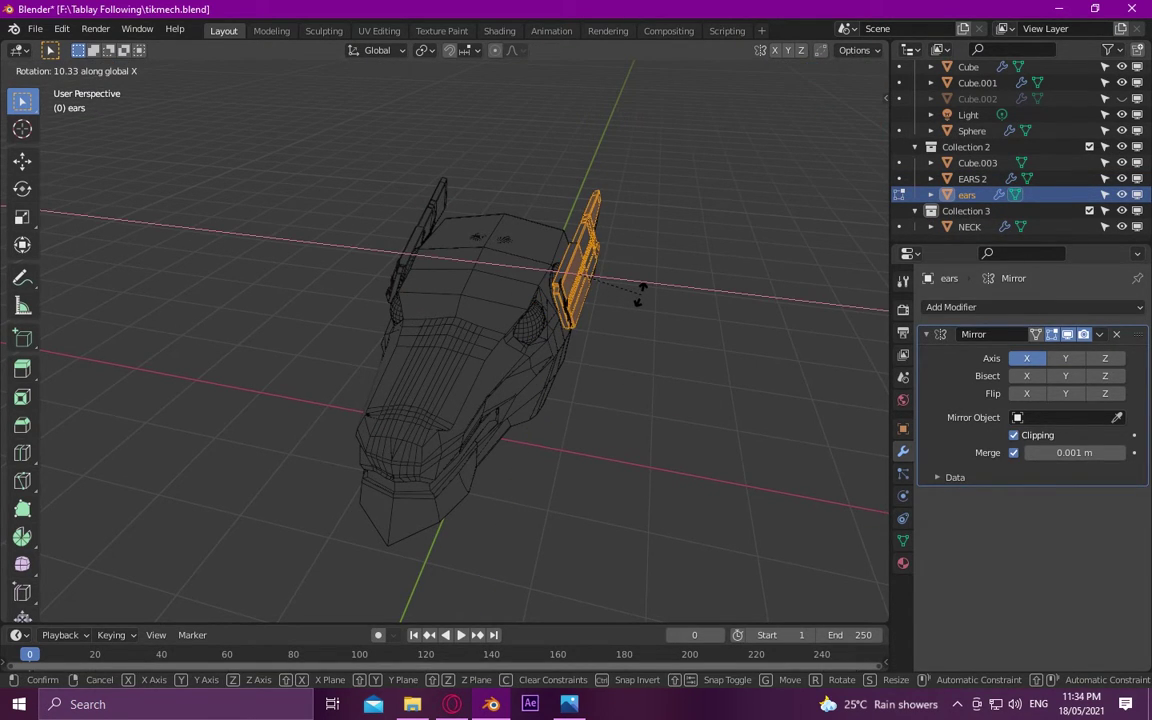
pyautogui.click(640, 293)
# With see-through on, tilt the ear fin on the X axis, then return to Object Mode
pyautogui.moveTo(648, 298)
pyautogui.mouseDown(button='middle')
pyautogui.moveTo(522, 257)
pyautogui.moveTo(622, 276)
pyautogui.mouseUp(button='middle')
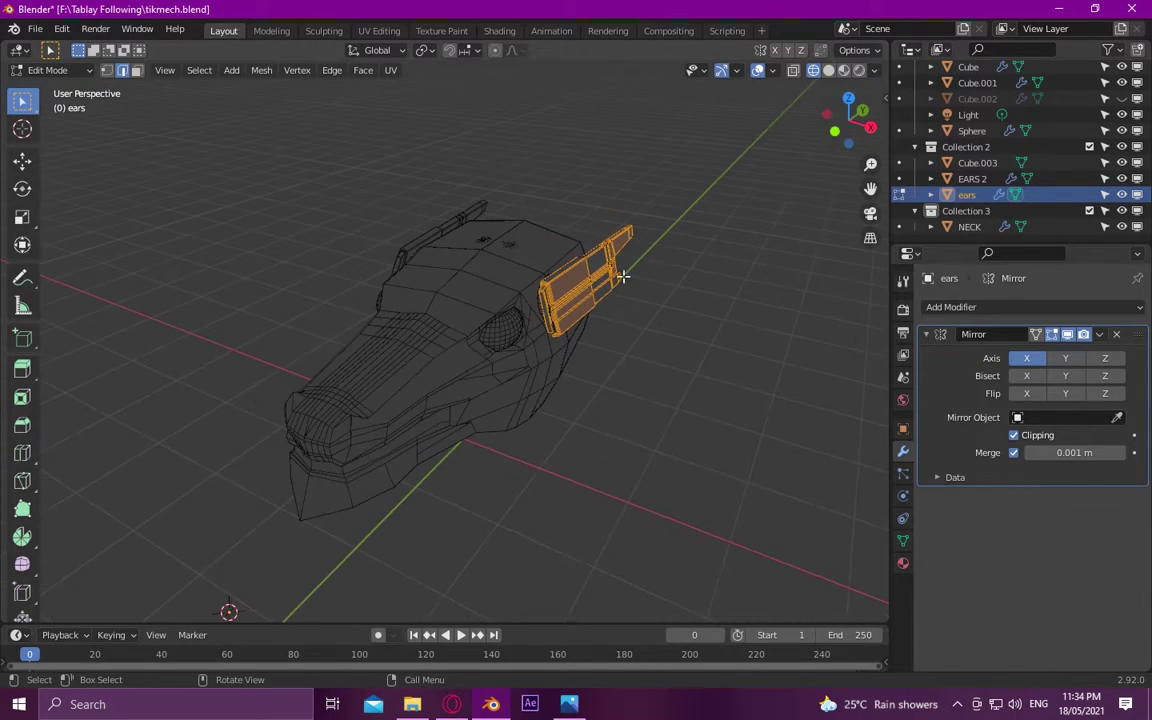
pyautogui.hotkey('alt', 'z')
pyautogui.press('r')
pyautogui.press('x')
pyautogui.click(670, 372)
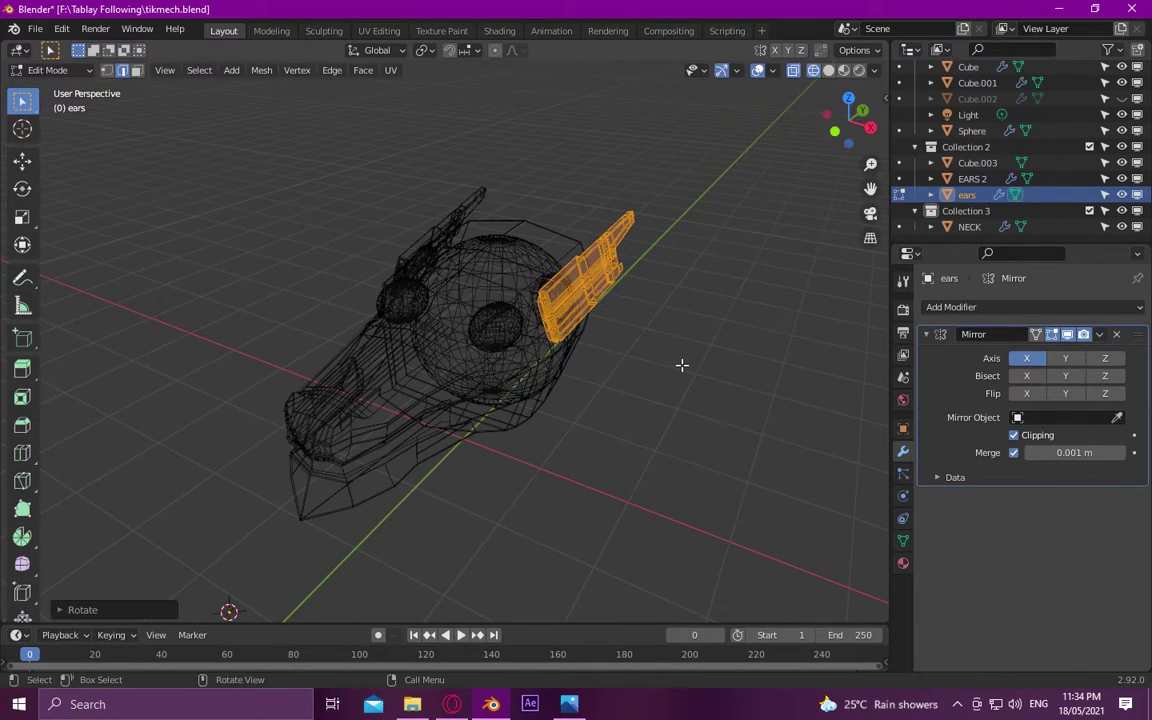
pyautogui.moveTo(681, 368)
pyautogui.mouseDown(button='middle')
pyautogui.moveTo(563, 319)
pyautogui.moveTo(740, 320)
pyautogui.mouseUp(button='middle')
pyautogui.click(50, 70)
pyautogui.click(45, 88)
pyautogui.hotkey('alt', 'z')
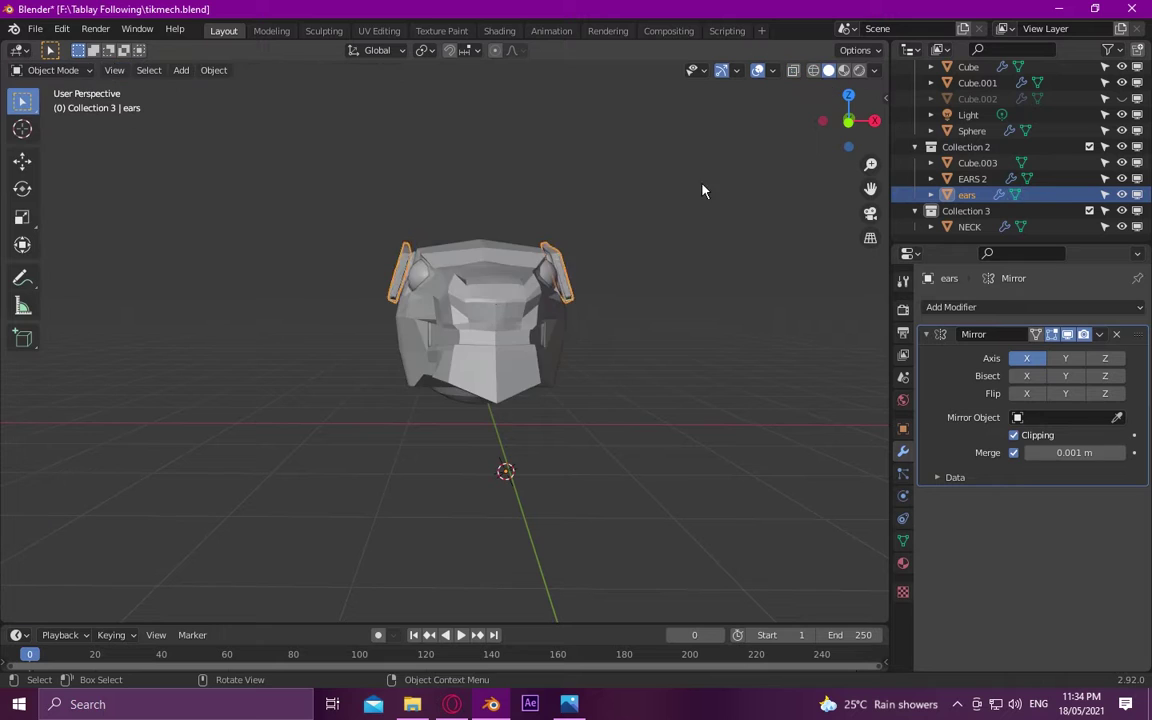
# Zoom in and raise the ear fins straight up along Z
pyautogui.scroll(5, 702, 188)
pyautogui.scroll(3, 603, 233)
pyautogui.moveTo(603, 233)
pyautogui.mouseDown(button='middle')
pyautogui.moveTo(680, 190)
pyautogui.moveTo(530, 224)
pyautogui.moveTo(594, 200)
pyautogui.moveTo(663, 200)
pyautogui.mouseUp(button='middle')
pyautogui.click(666, 209)
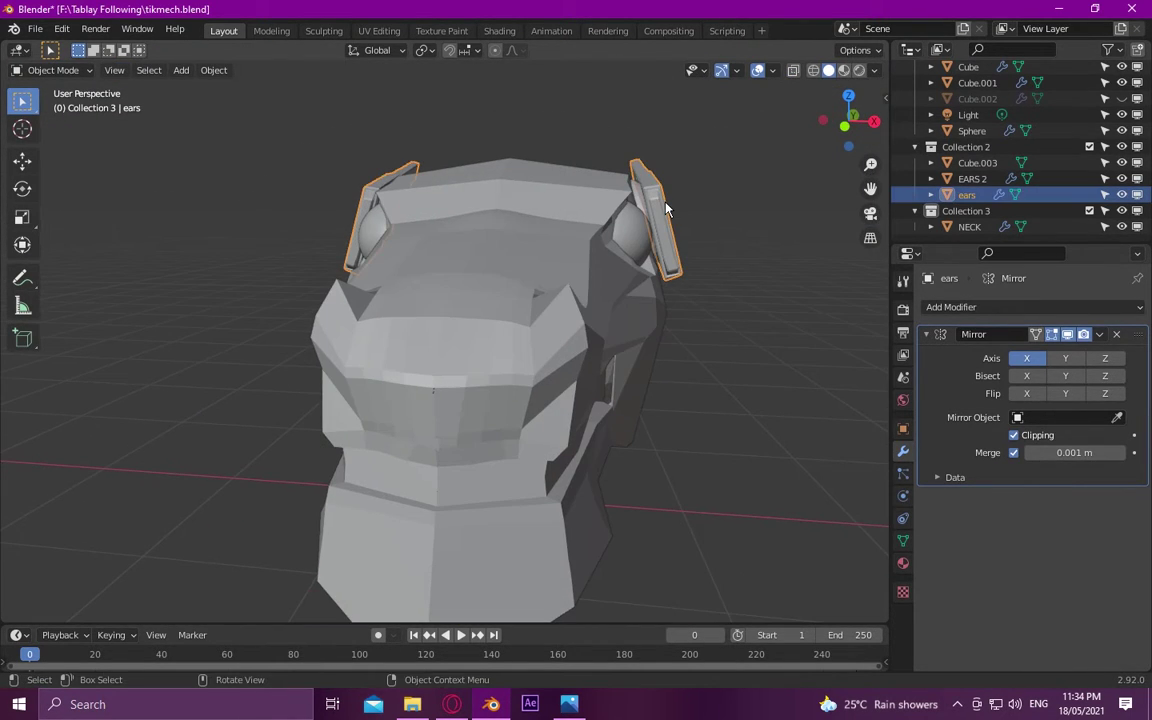
pyautogui.press('g')
pyautogui.press('z')
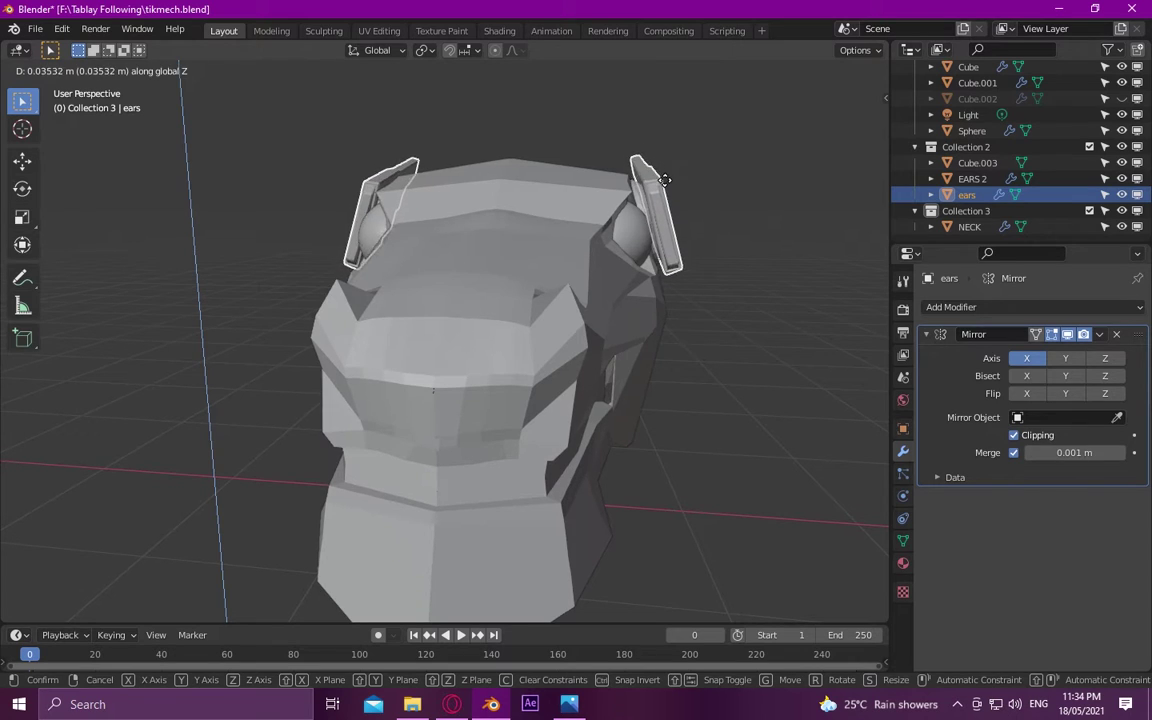
pyautogui.click(665, 178)
pyautogui.moveTo(665, 178)
pyautogui.mouseDown(button='middle')
pyautogui.moveTo(581, 152)
pyautogui.moveTo(640, 189)
pyautogui.moveTo(670, 323)
pyautogui.mouseUp(button='middle')
# Change the viewport shading, select the head body, then reselect the ear fins
pyautogui.press('z')
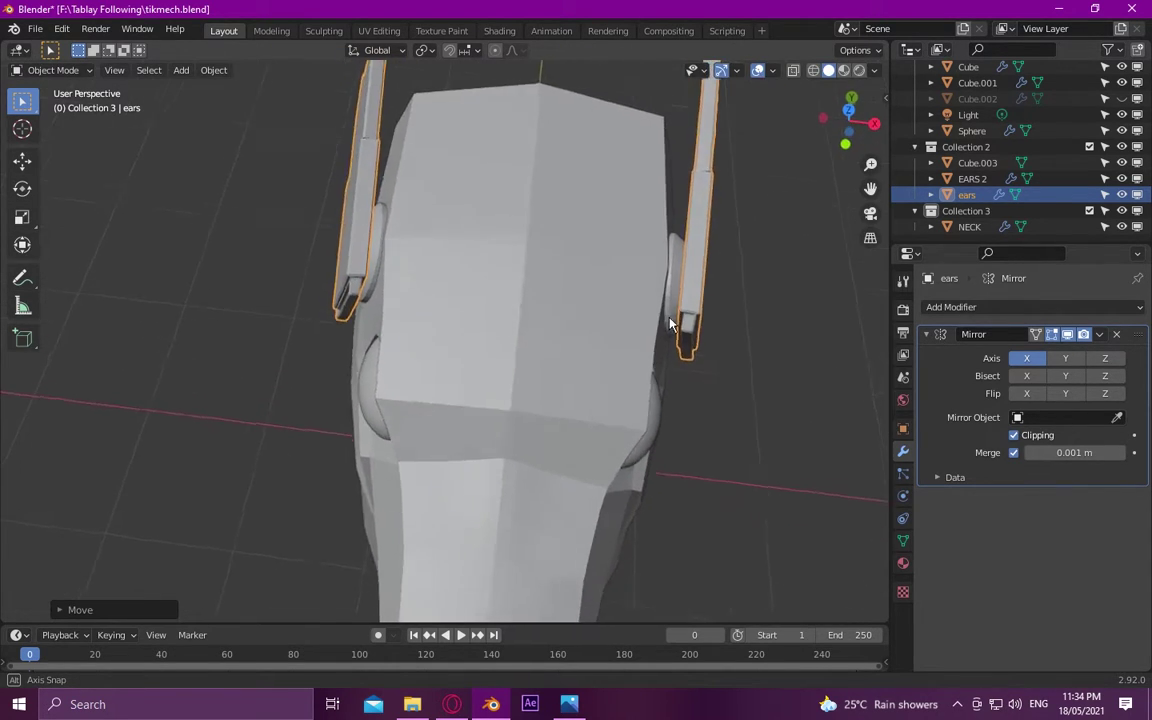
pyautogui.scroll(-2, 600, 322)
pyautogui.click(584, 321)
pyautogui.moveTo(584, 321)
pyautogui.mouseDown(button='middle')
pyautogui.moveTo(593, 197)
pyautogui.moveTo(597, 327)
pyautogui.moveTo(583, 347)
pyautogui.mouseUp(button='middle')
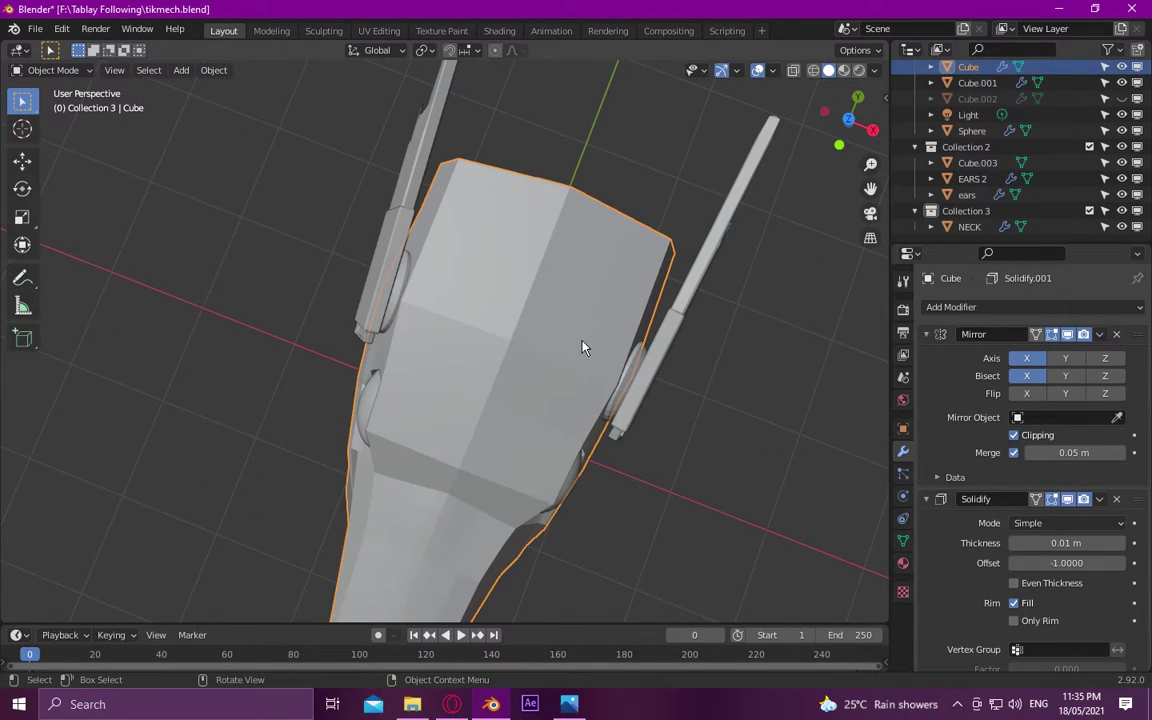
pyautogui.click(584, 347)
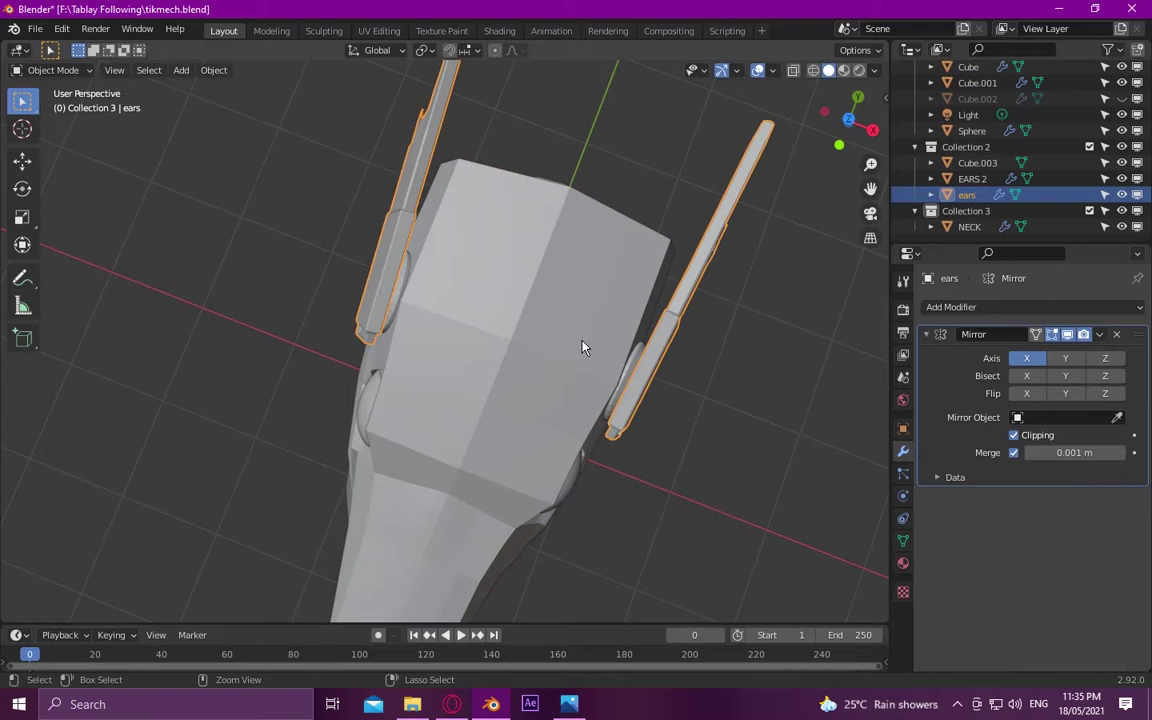
pyautogui.moveTo(584, 347)
pyautogui.mouseDown(button='middle')
pyautogui.moveTo(612, 347)
pyautogui.moveTo(608, 310)
pyautogui.mouseUp(button='middle')
# Cancel the ear rotation and inspect the head from side and top orthographic views
pyautogui.press('r')
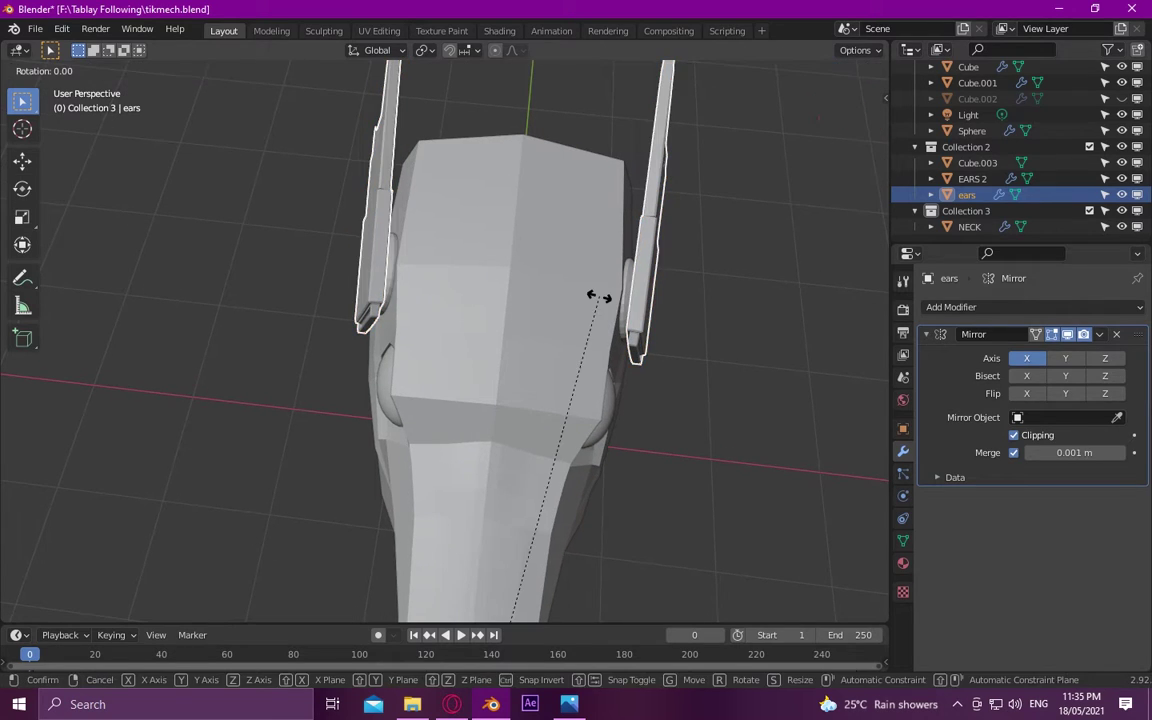
pyautogui.press('Escape')
pyautogui.press('KP_3')
pyautogui.press('KP_8')
pyautogui.click(608, 310)
pyautogui.hotkey('ctrl', 'c')
pyautogui.press('KP_3')
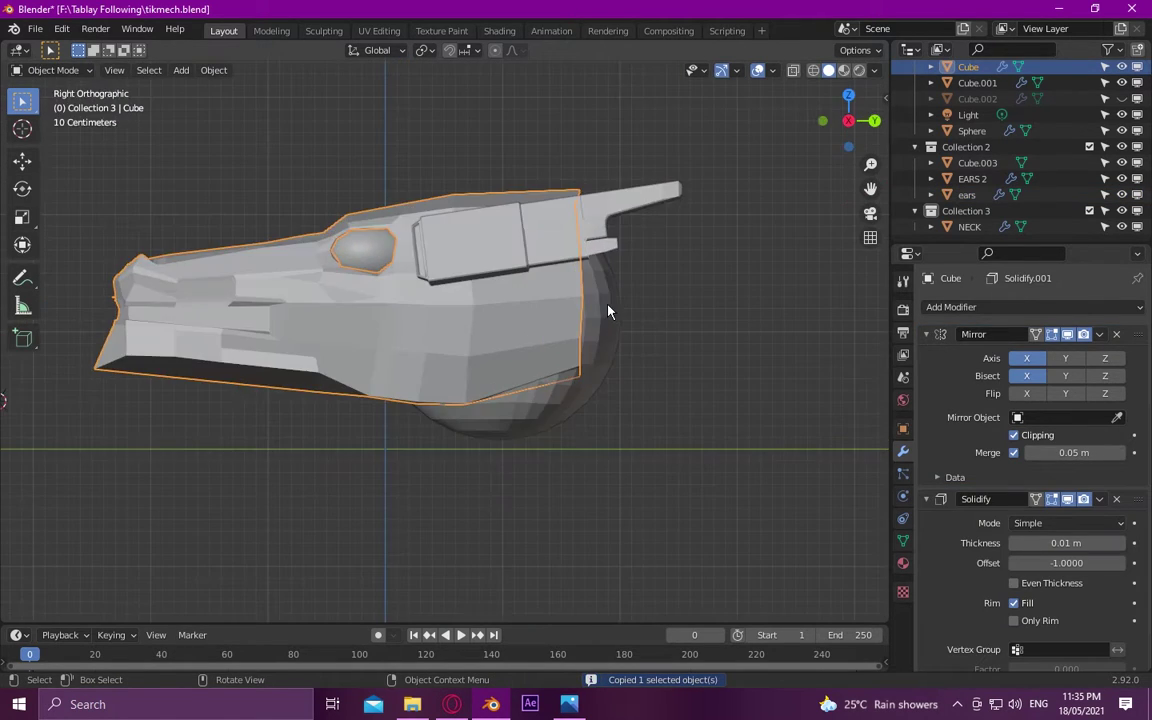
pyautogui.press('KP_8')
pyautogui.press('KP_2')
pyautogui.press('KP_7')
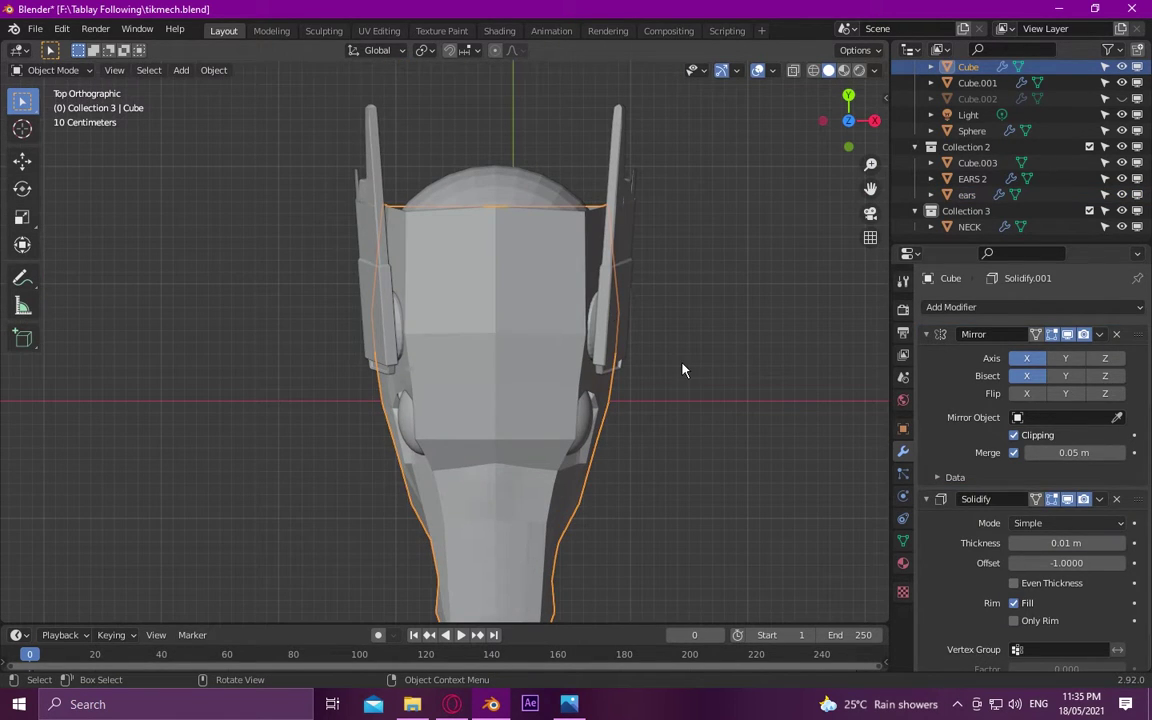
pyautogui.hotkey('alt', 'a')
pyautogui.moveTo(682, 370)
pyautogui.mouseDown(button='middle')
pyautogui.moveTo(650, 198)
pyautogui.moveTo(517, 208)
pyautogui.moveTo(650, 206)
pyautogui.moveTo(545, 162)
pyautogui.mouseUp(button='middle')
# In wireframe Edit Mode, adjust the right ear fin's height along Z twice
pyautogui.press('Tab')
pyautogui.hotkey('shift', 'z')
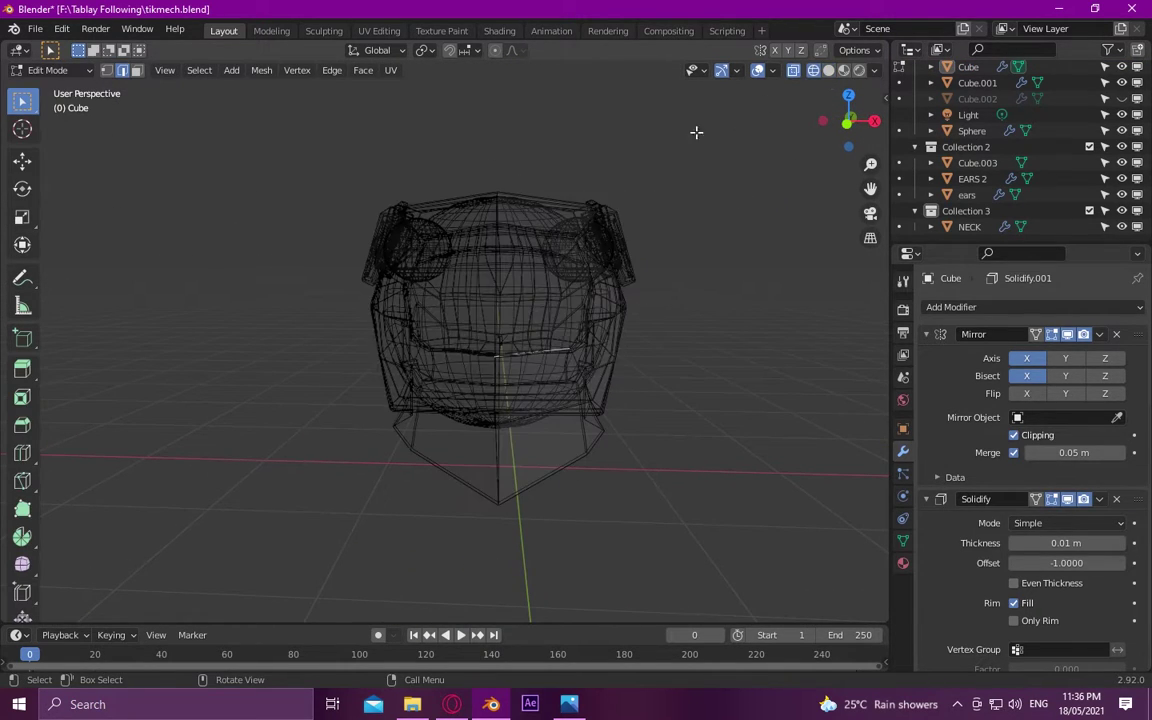
pyautogui.click(966, 194)
pyautogui.moveTo(568, 147); pyautogui.dragTo(681, 361)
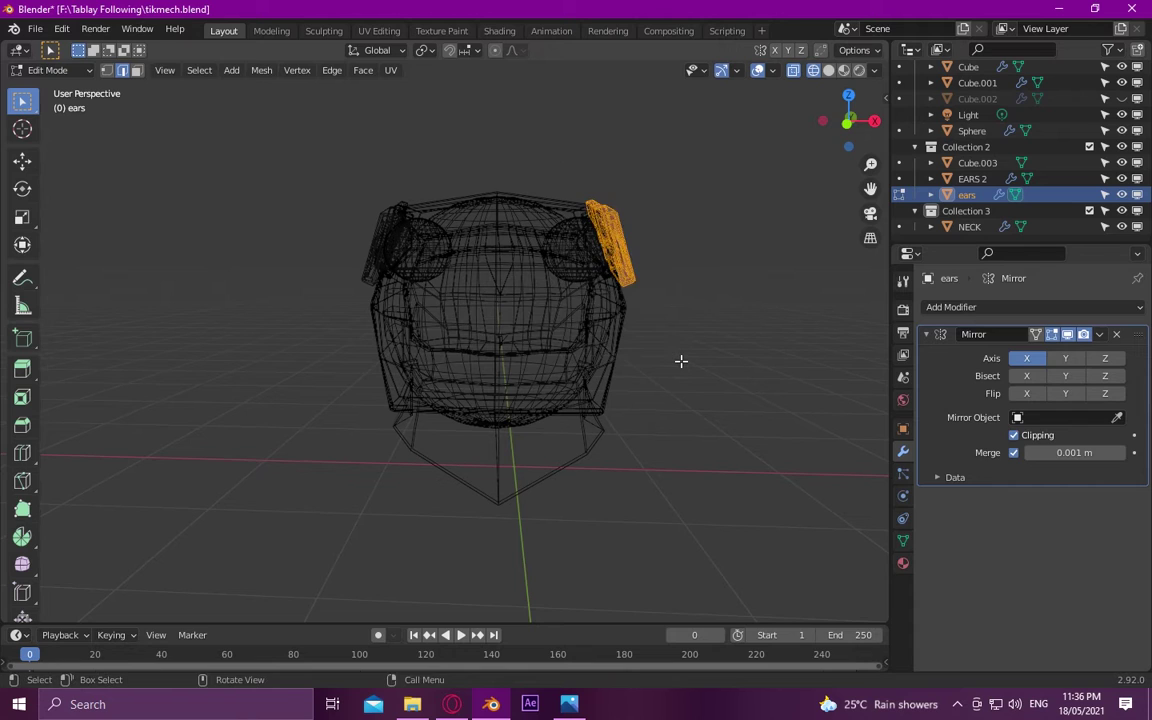
pyautogui.press('g')
pyautogui.press('z')
pyautogui.click(678, 358)
pyautogui.moveTo(678, 358)
pyautogui.mouseDown(button='middle')
pyautogui.moveTo(663, 257)
pyautogui.moveTo(689, 231)
pyautogui.mouseUp(button='middle')
pyautogui.press('g')
pyautogui.press('z')
pyautogui.click(674, 318)
# Compare solid and material preview shading, then return to Object Mode in top view
pyautogui.click(828, 70)
pyautogui.click(843, 70)
pyautogui.click(828, 70)
pyautogui.click(52, 70)
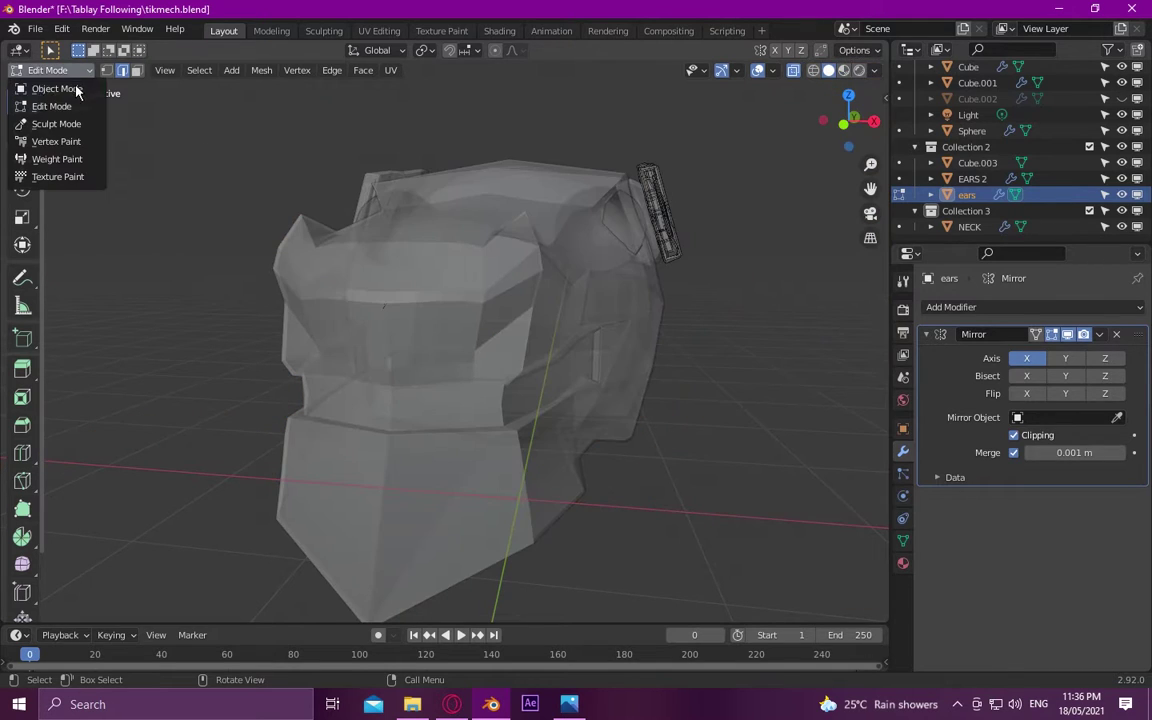
pyautogui.click(52, 86)
pyautogui.moveTo(200, 150)
pyautogui.mouseDown(button='middle')
pyautogui.moveTo(298, 180)
pyautogui.moveTo(293, 290)
pyautogui.moveTo(319, 334)
pyautogui.moveTo(319, 175)
pyautogui.moveTo(291, 175)
pyautogui.moveTo(689, 175)
pyautogui.moveTo(681, 205)
pyautogui.moveTo(690, 190)
pyautogui.mouseUp(button='middle')
pyautogui.press('KP_7')
pyautogui.scroll(4, 689, 175)
# Select all of the ear's vertices and move them to a new position
pyautogui.click(40, 70)
pyautogui.click(52, 104)
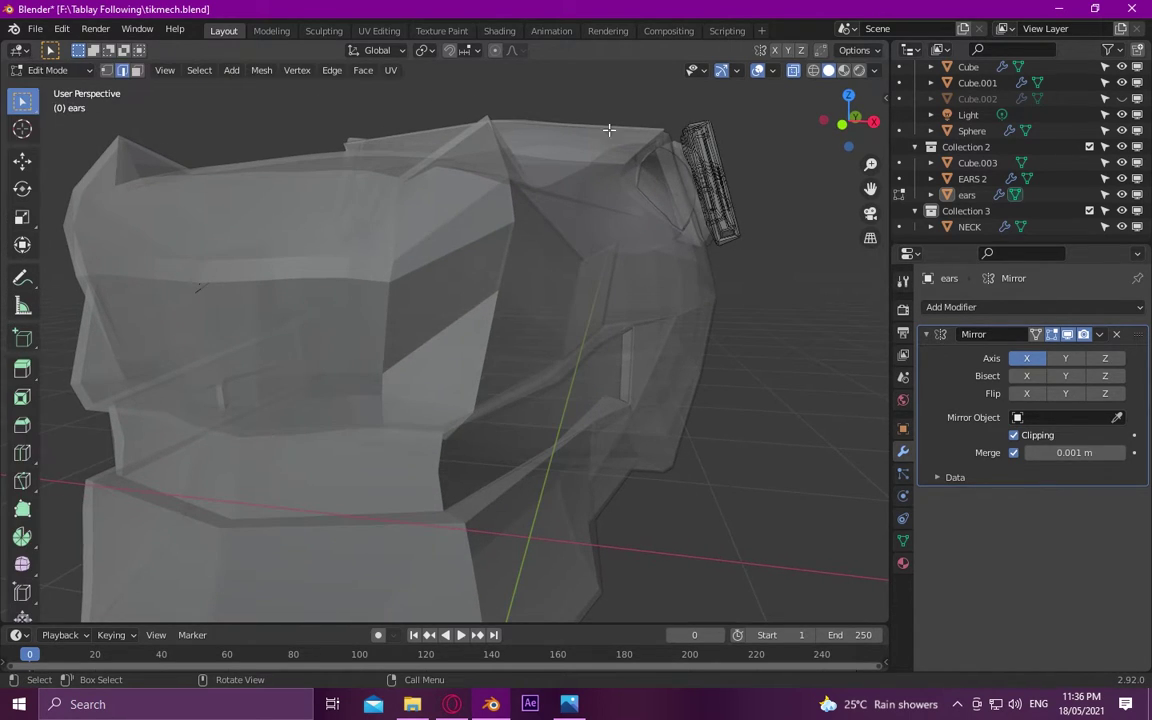
pyautogui.press('a')
pyautogui.press('g')
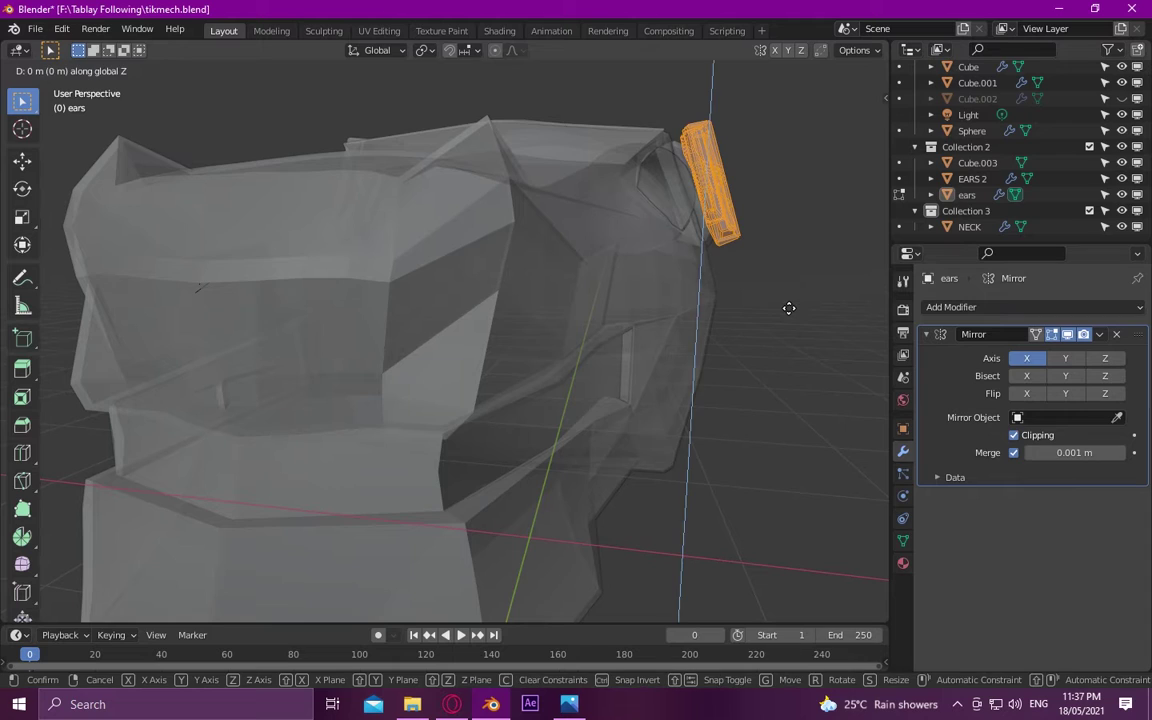
pyautogui.click(785, 310)
pyautogui.press('Tab')
pyautogui.moveTo(213, 121); pyautogui.dragTo(296, 136, button='middle')
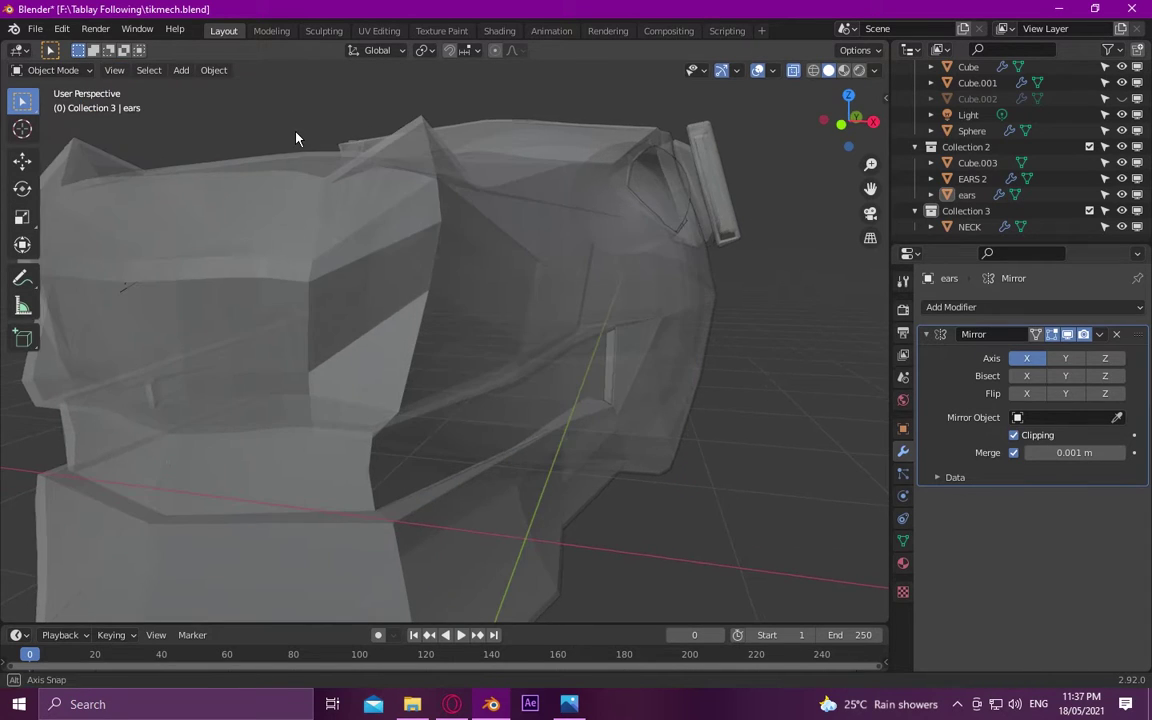
# Rotate the ear geometry to tilt it back, then restore solid shading and Object Mode
pyautogui.click(813, 70)
pyautogui.click(53, 70)
pyautogui.click(50, 103)
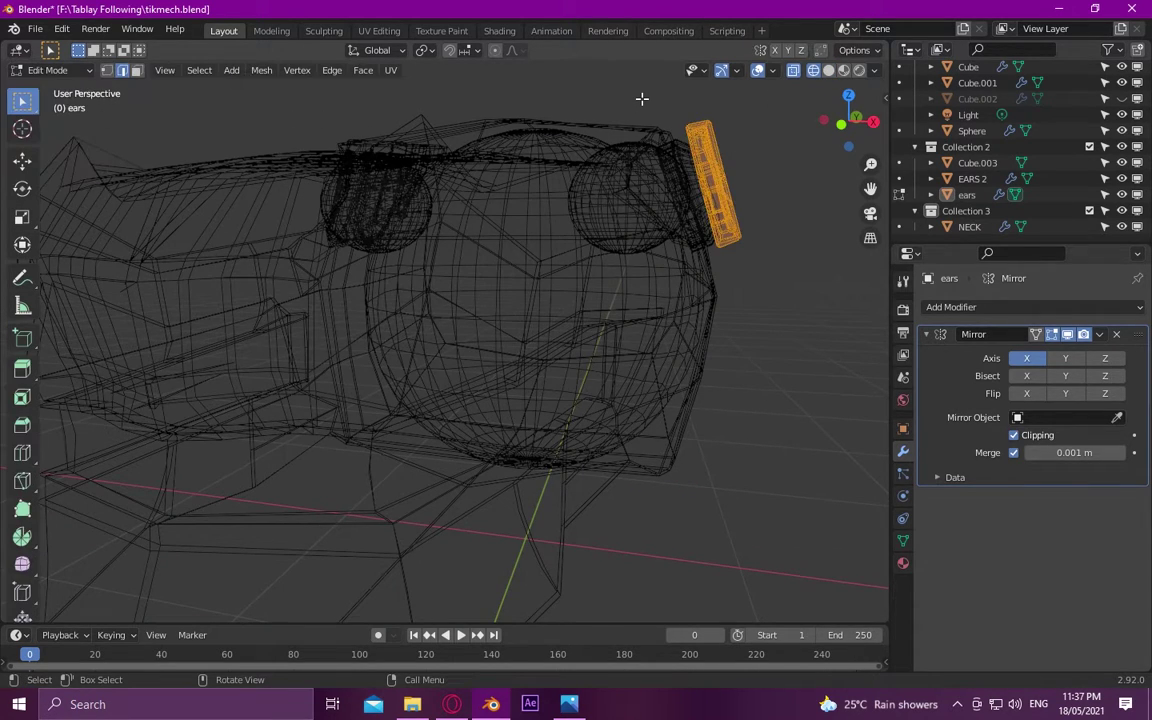
pyautogui.press('r')
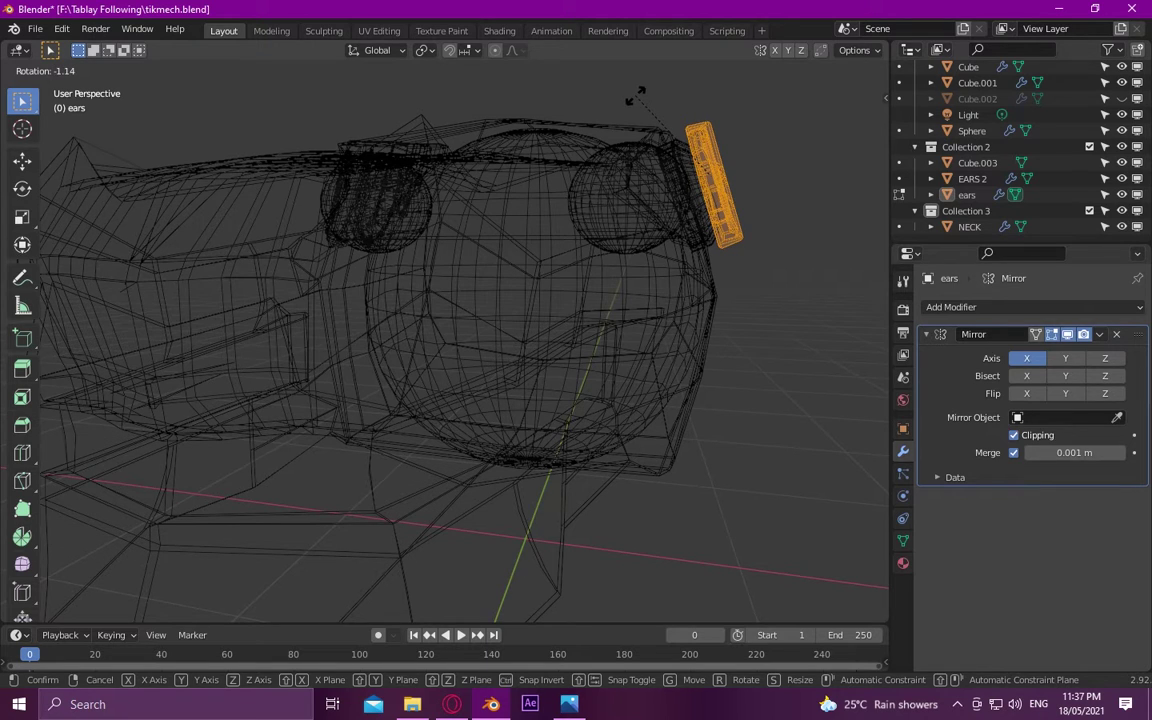
pyautogui.click(636, 97)
pyautogui.moveTo(636, 97); pyautogui.dragTo(656, 128, button='middle')
pyautogui.click(828, 70)
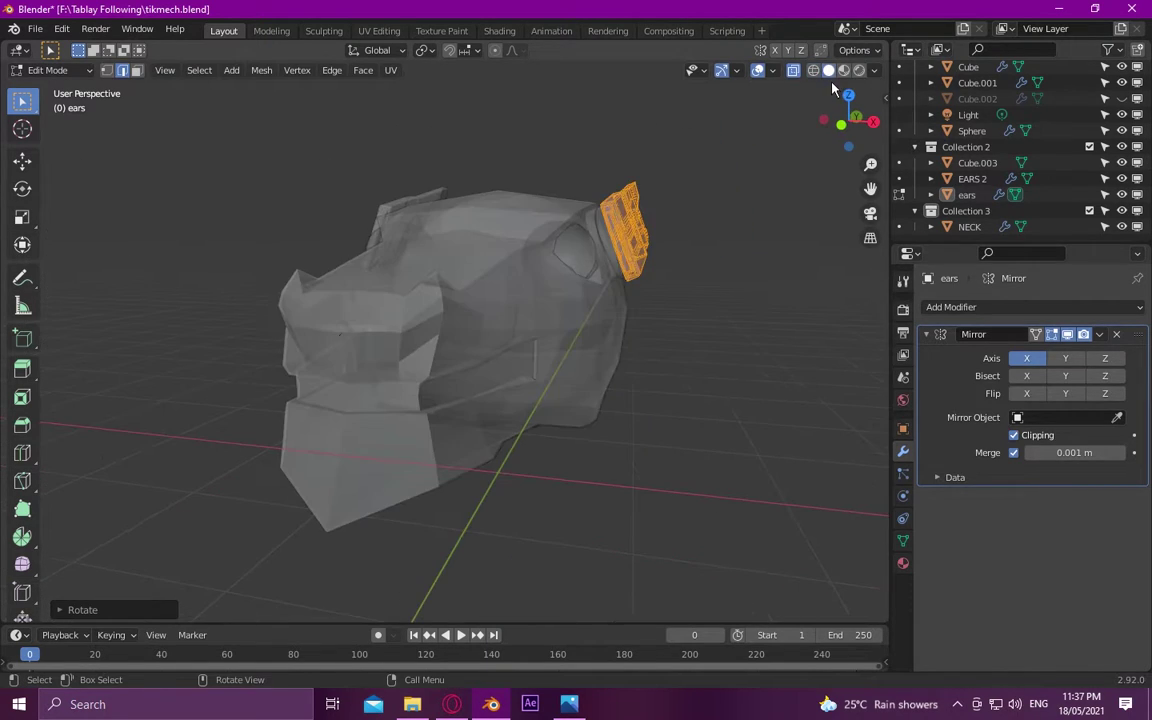
pyautogui.click(53, 70)
pyautogui.click(50, 86)
pyautogui.moveTo(60, 90)
pyautogui.mouseDown(button='middle')
pyautogui.moveTo(356, 160)
pyautogui.moveTo(352, 303)
pyautogui.moveTo(237, 216)
pyautogui.moveTo(428, 238)
pyautogui.mouseUp(button='middle')
pyautogui.moveTo(808, 85)
pyautogui.mouseDown(button='middle')
pyautogui.moveTo(589, 200)
pyautogui.moveTo(596, 190)
pyautogui.moveTo(545, 272)
pyautogui.moveTo(506, 244)
pyautogui.moveTo(517, 253)
pyautogui.mouseUp(button='middle')
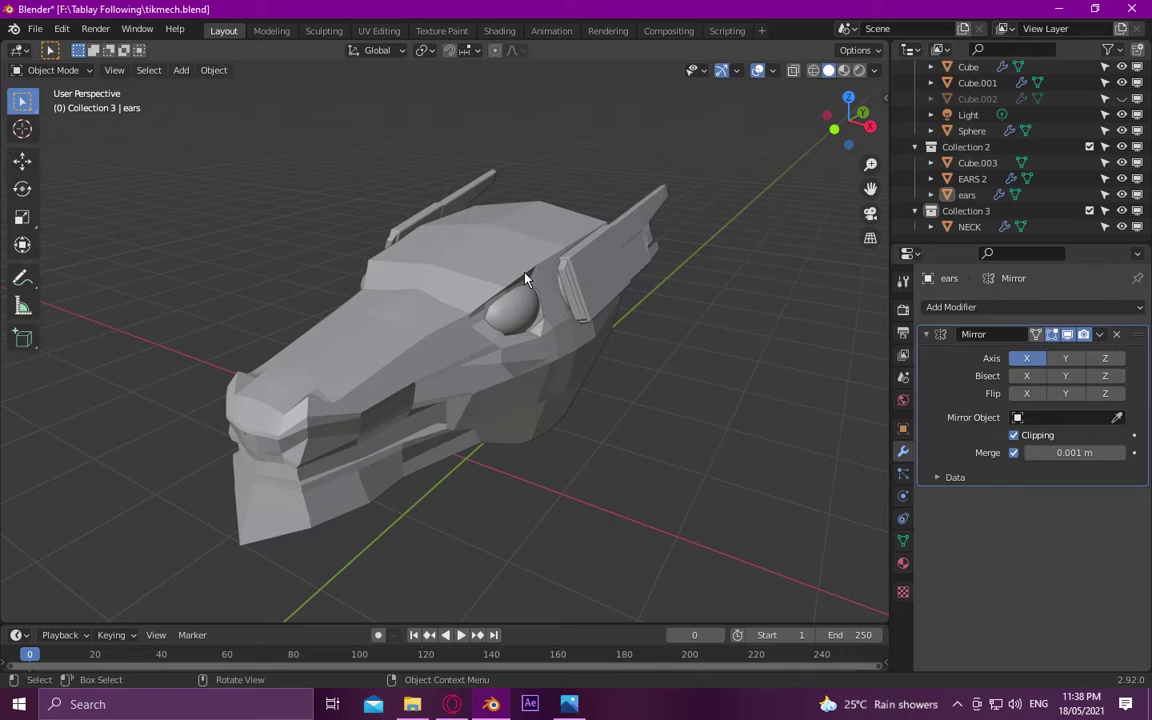
pyautogui.hotkey('alt', 'Tab')
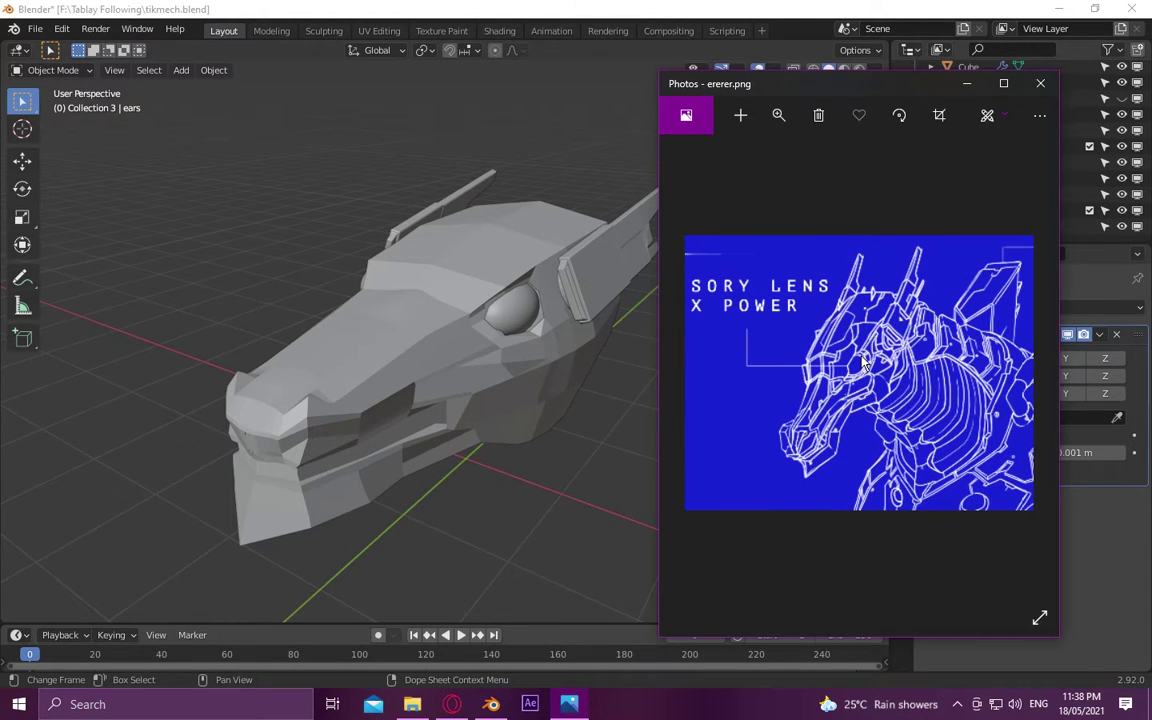
pyautogui.hotkey('alt', 'Tab')
pyautogui.moveTo(862, 363)
pyautogui.mouseDown(button='middle')
pyautogui.moveTo(597, 458)
pyautogui.moveTo(486, 298)
pyautogui.moveTo(500, 425)
pyautogui.mouseUp(button='middle')
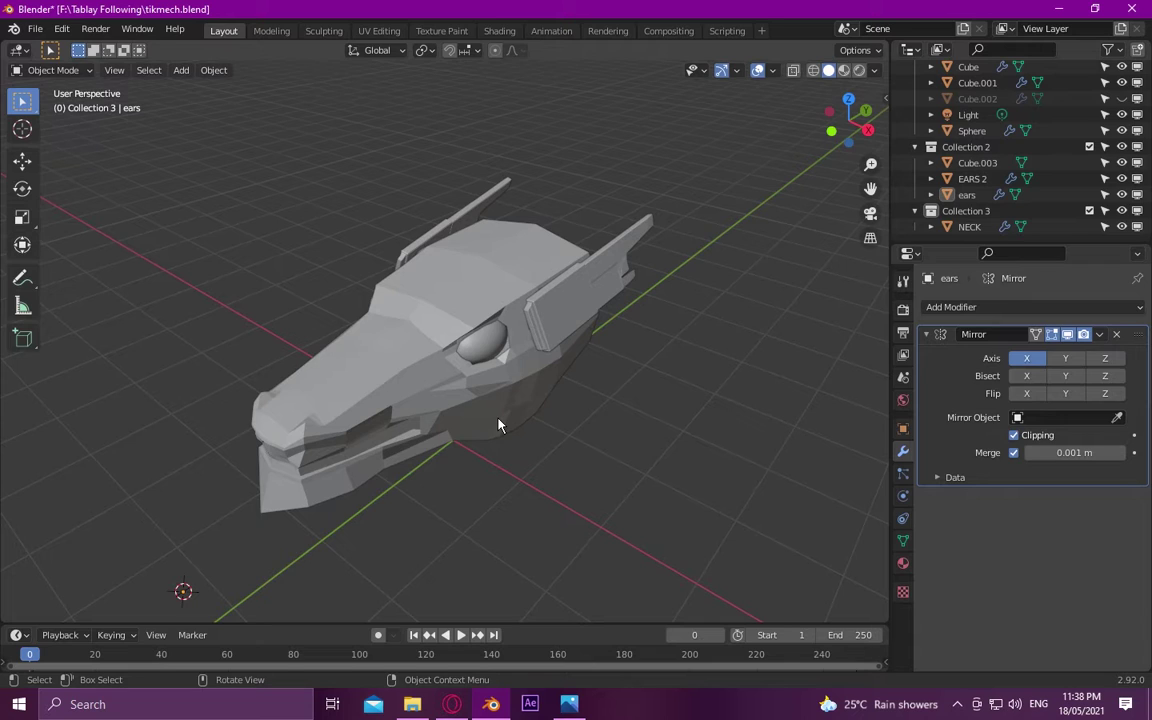
pyautogui.hotkey('alt', 'Tab')
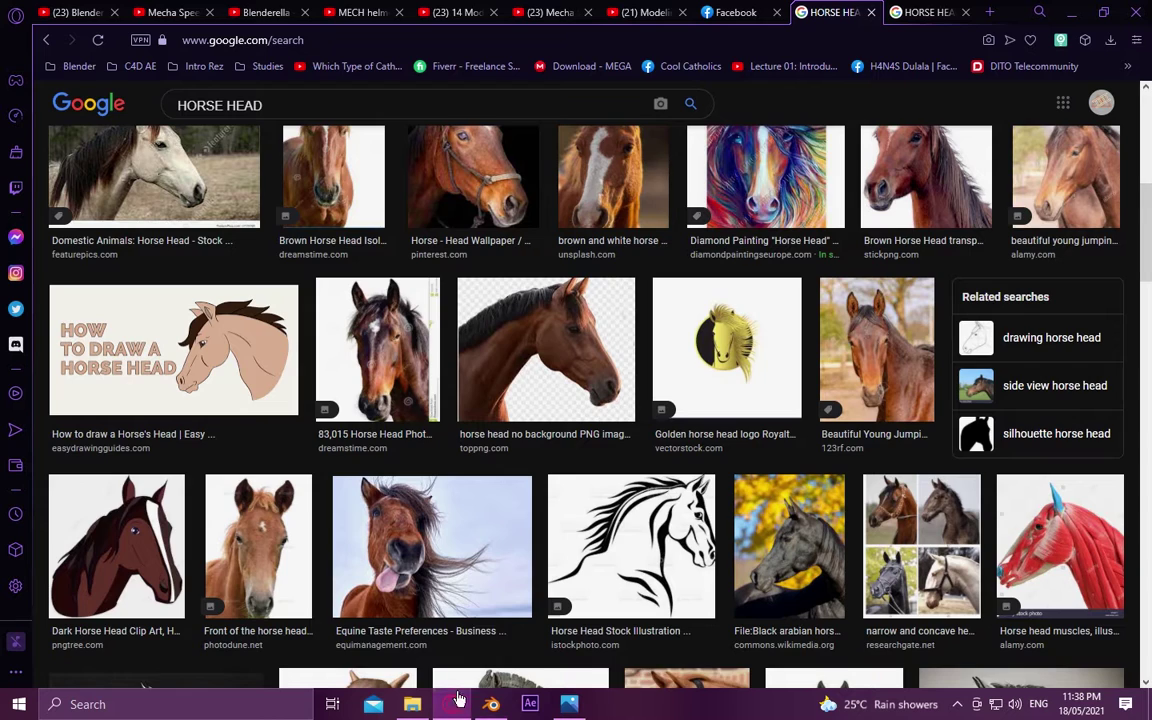
pyautogui.scroll(-4, 566, 477)
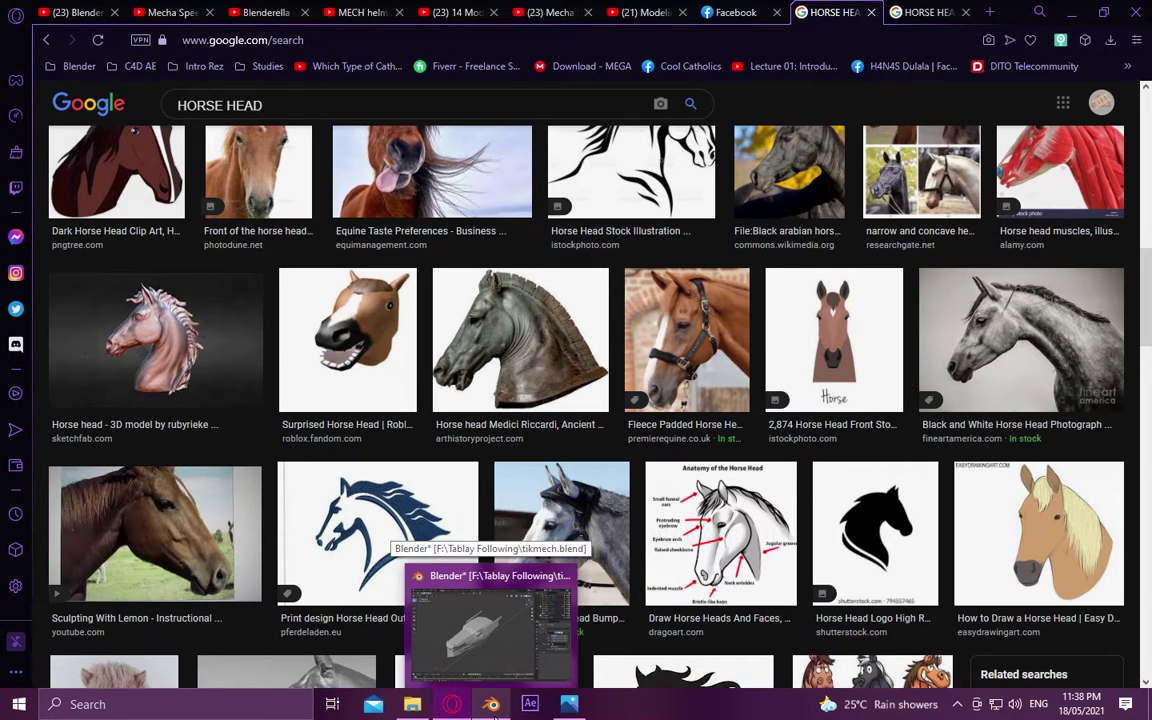
pyautogui.click(491, 704)
pyautogui.moveTo(448, 310)
pyautogui.mouseDown(button='middle')
pyautogui.moveTo(455, 280)
pyautogui.moveTo(494, 354)
pyautogui.moveTo(494, 291)
pyautogui.moveTo(483, 321)
pyautogui.moveTo(214, 333)
pyautogui.moveTo(437, 329)
pyautogui.moveTo(450, 309)
pyautogui.moveTo(401, 296)
pyautogui.moveTo(436, 297)
pyautogui.moveTo(445, 321)
pyautogui.moveTo(432, 302)
pyautogui.moveTo(591, 319)
pyautogui.moveTo(400, 425)
pyautogui.moveTo(450, 378)
pyautogui.moveTo(321, 373)
pyautogui.mouseUp(button='middle')
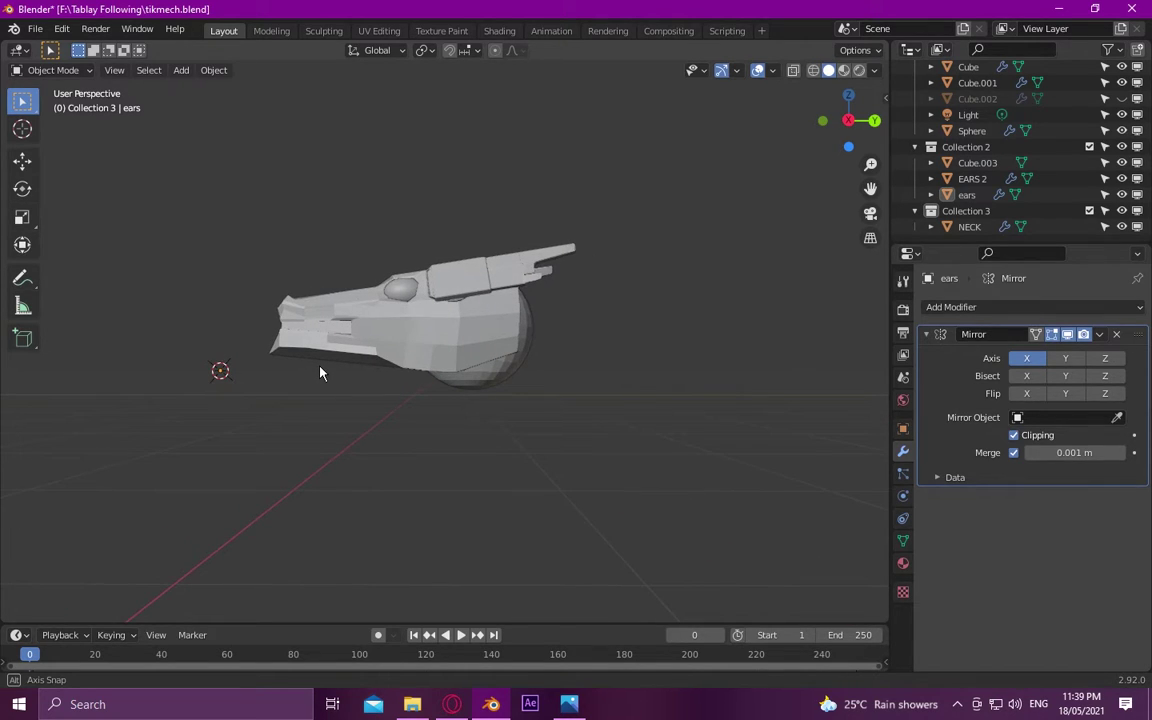
pyautogui.moveTo(320, 373)
pyautogui.mouseDown(button='middle')
pyautogui.moveTo(435, 393)
pyautogui.moveTo(437, 425)
pyautogui.moveTo(355, 401)
pyautogui.moveTo(383, 357)
pyautogui.mouseUp(button='middle')
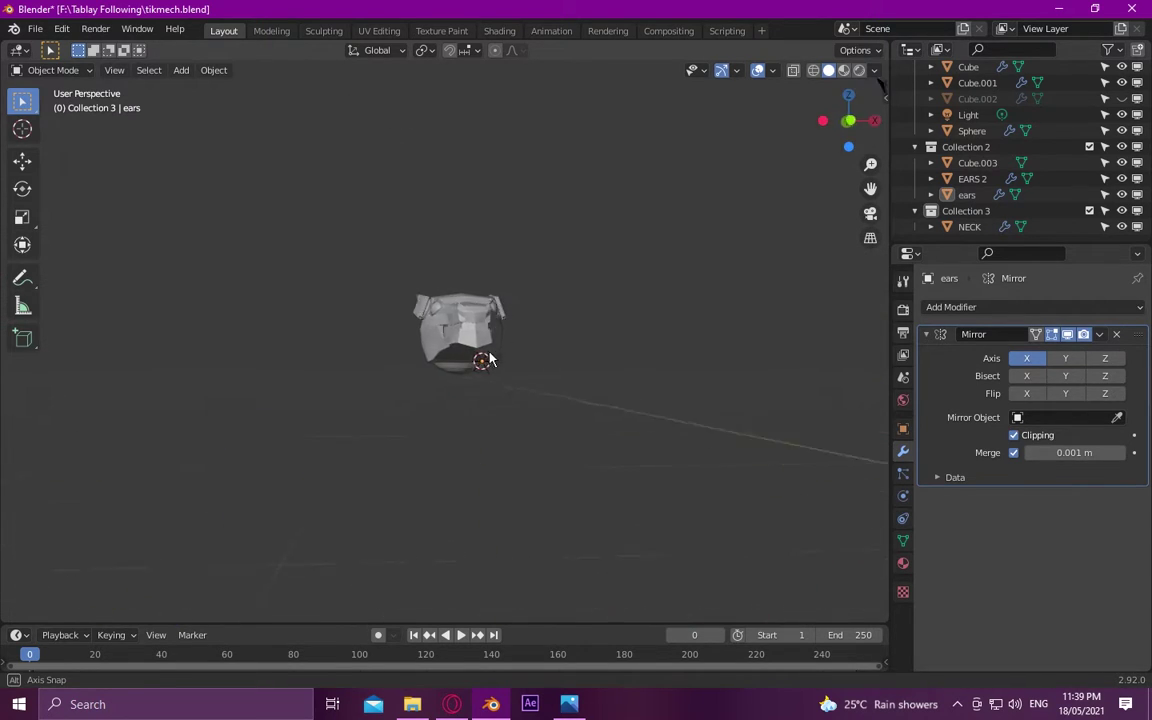
pyautogui.moveTo(487, 360)
pyautogui.mouseDown(button='middle')
pyautogui.moveTo(638, 360)
pyautogui.moveTo(623, 378)
pyautogui.moveTo(645, 404)
pyautogui.moveTo(437, 399)
pyautogui.moveTo(405, 336)
pyautogui.moveTo(406, 368)
pyautogui.moveTo(321, 288)
pyautogui.moveTo(364, 336)
pyautogui.moveTo(396, 432)
pyautogui.moveTo(546, 379)
pyautogui.moveTo(548, 463)
pyautogui.moveTo(527, 375)
pyautogui.moveTo(535, 440)
pyautogui.moveTo(576, 373)
pyautogui.moveTo(695, 416)
pyautogui.moveTo(491, 432)
pyautogui.moveTo(440, 411)
pyautogui.moveTo(589, 537)
pyautogui.moveTo(507, 423)
pyautogui.moveTo(416, 380)
pyautogui.moveTo(485, 415)
pyautogui.moveTo(568, 380)
pyautogui.moveTo(591, 386)
pyautogui.moveTo(514, 442)
pyautogui.moveTo(271, 381)
pyautogui.moveTo(477, 455)
pyautogui.mouseUp(button='middle')
pyautogui.scroll(3, 535, 432)
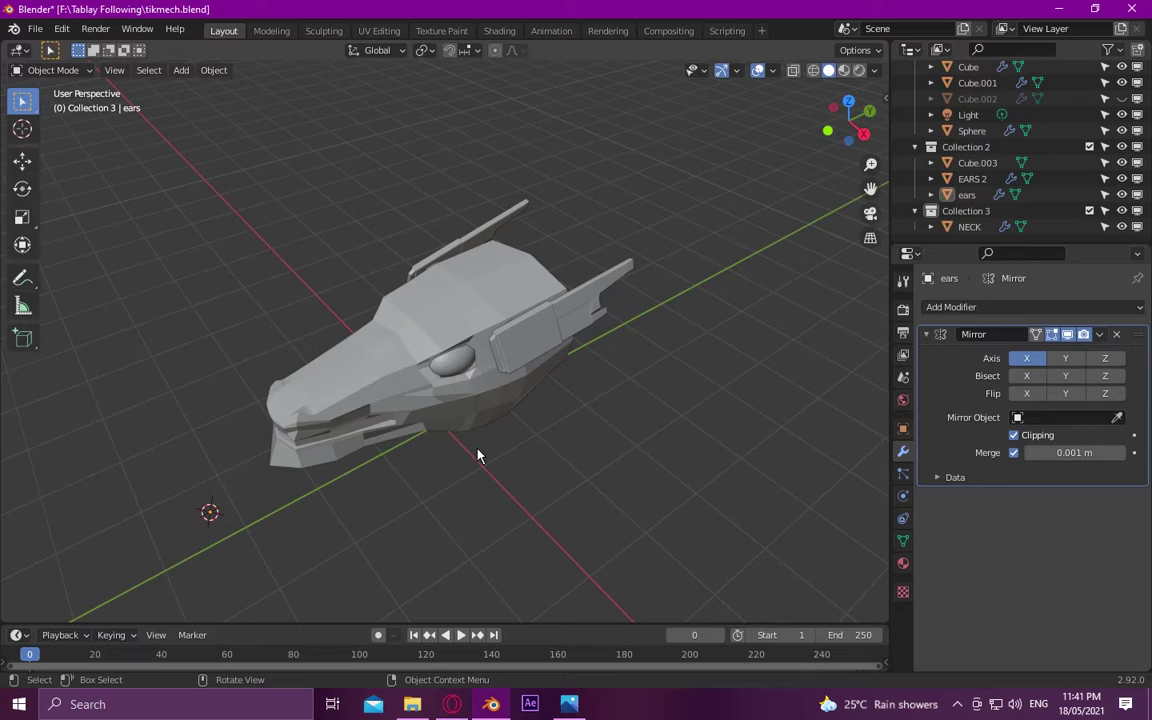
pyautogui.moveTo(463, 481); pyautogui.dragTo(499, 478, button='middle')
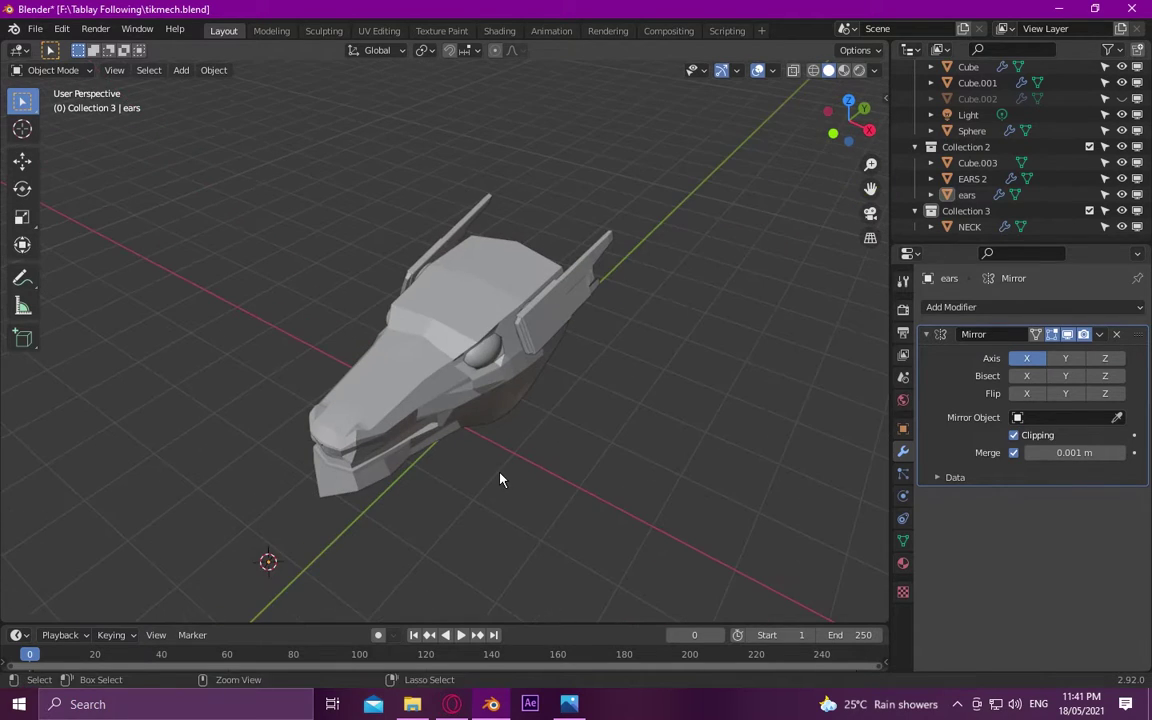